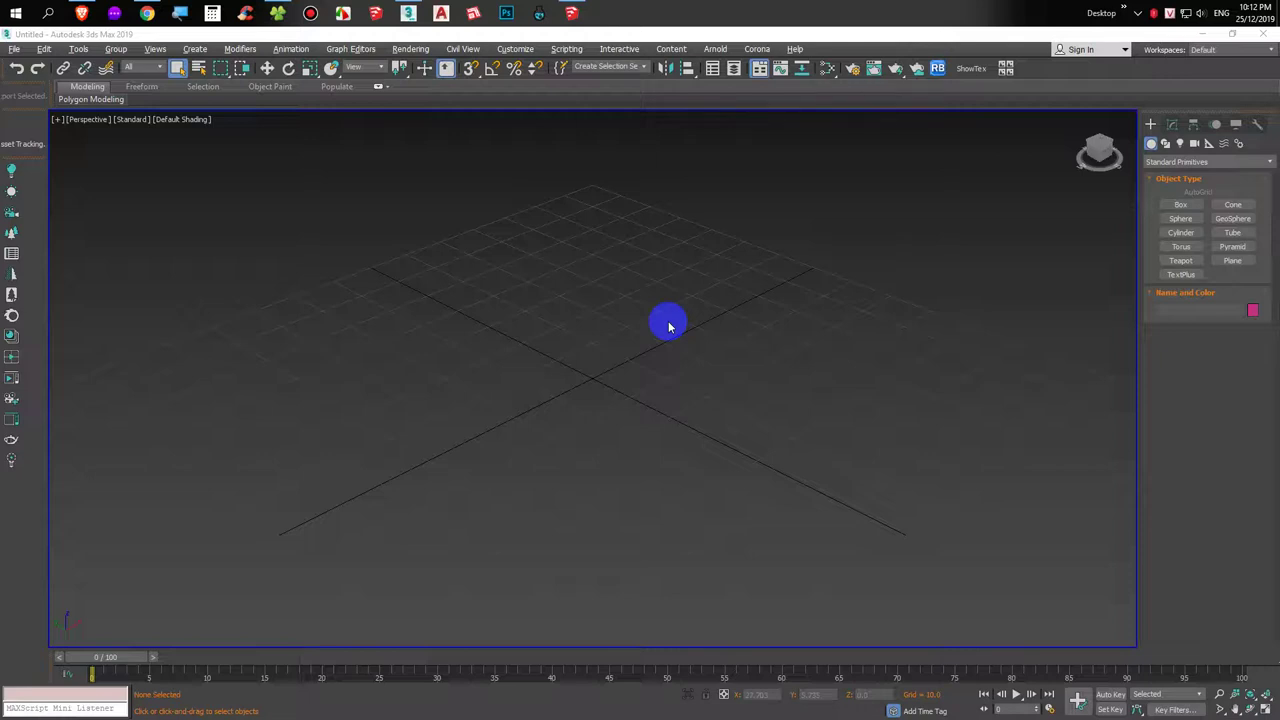
Open the MT_PM_V11_Thumbnails folder in Maxtree Vol.11 and maximise the Explorer window.
{"action": "left_click", "coordinate": [277, 12]}
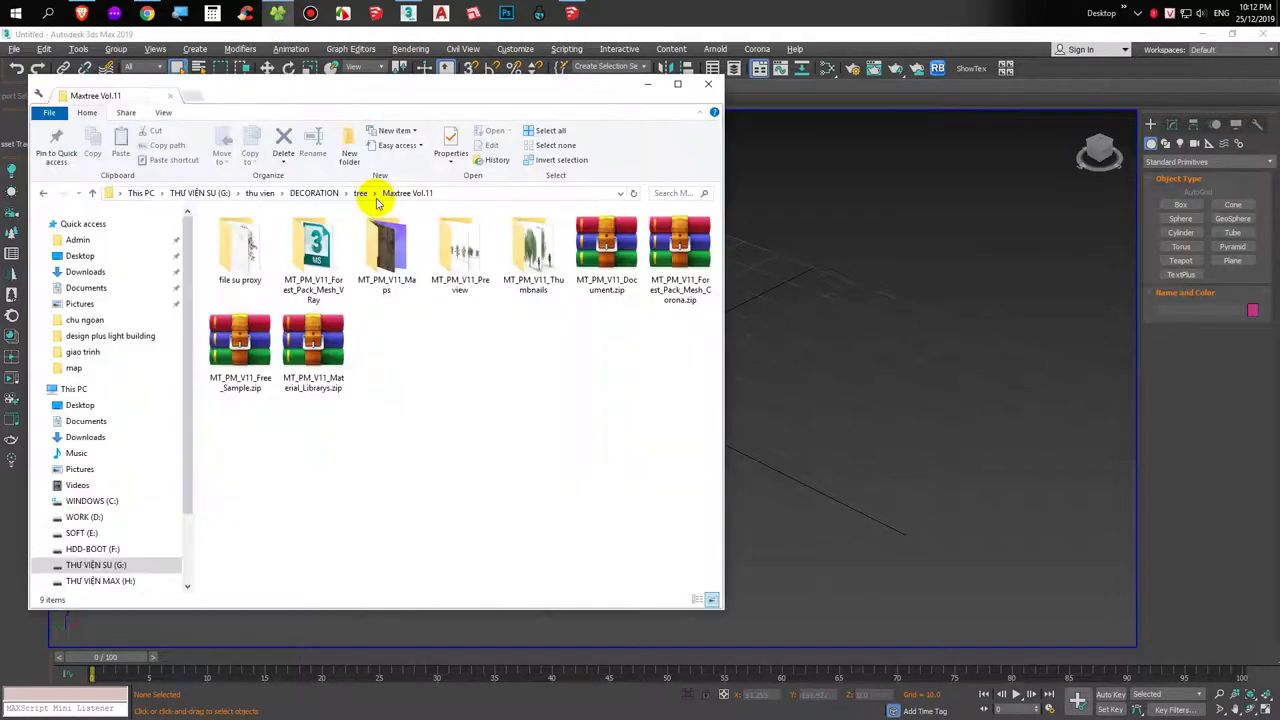
{"action": "double_click", "coordinate": [312, 258]}
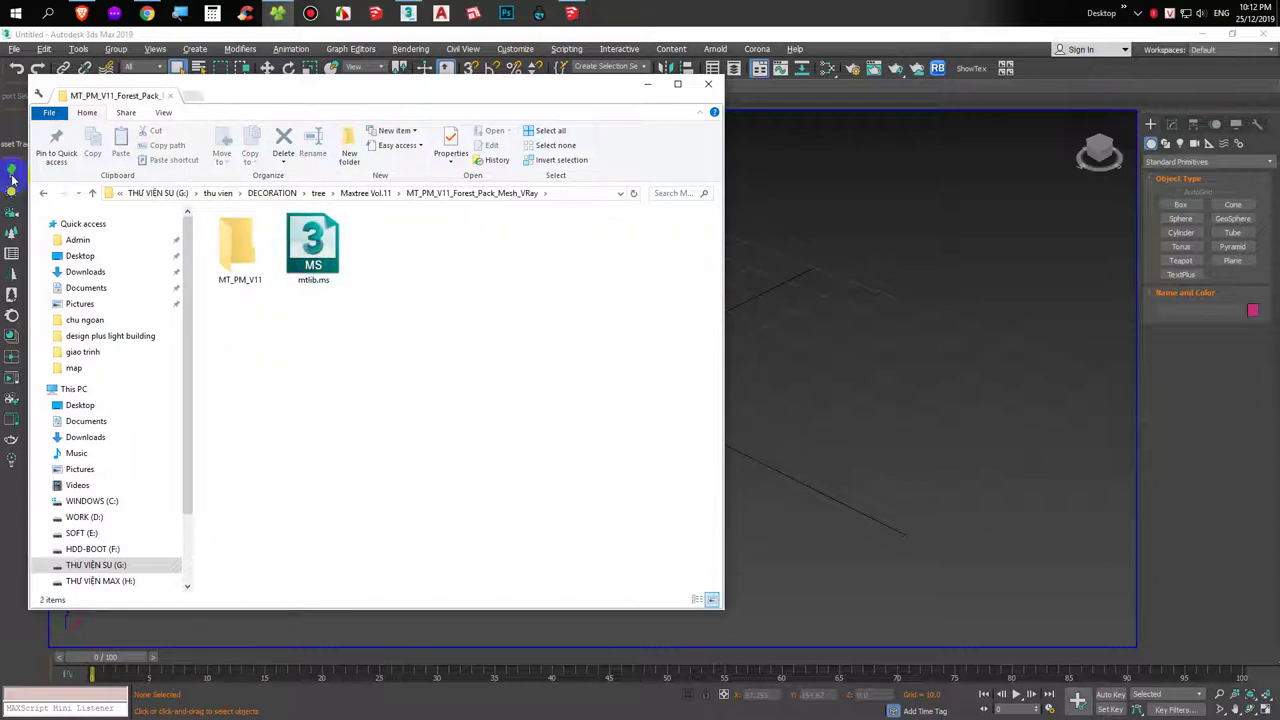
{"action": "left_click", "coordinate": [42, 195]}
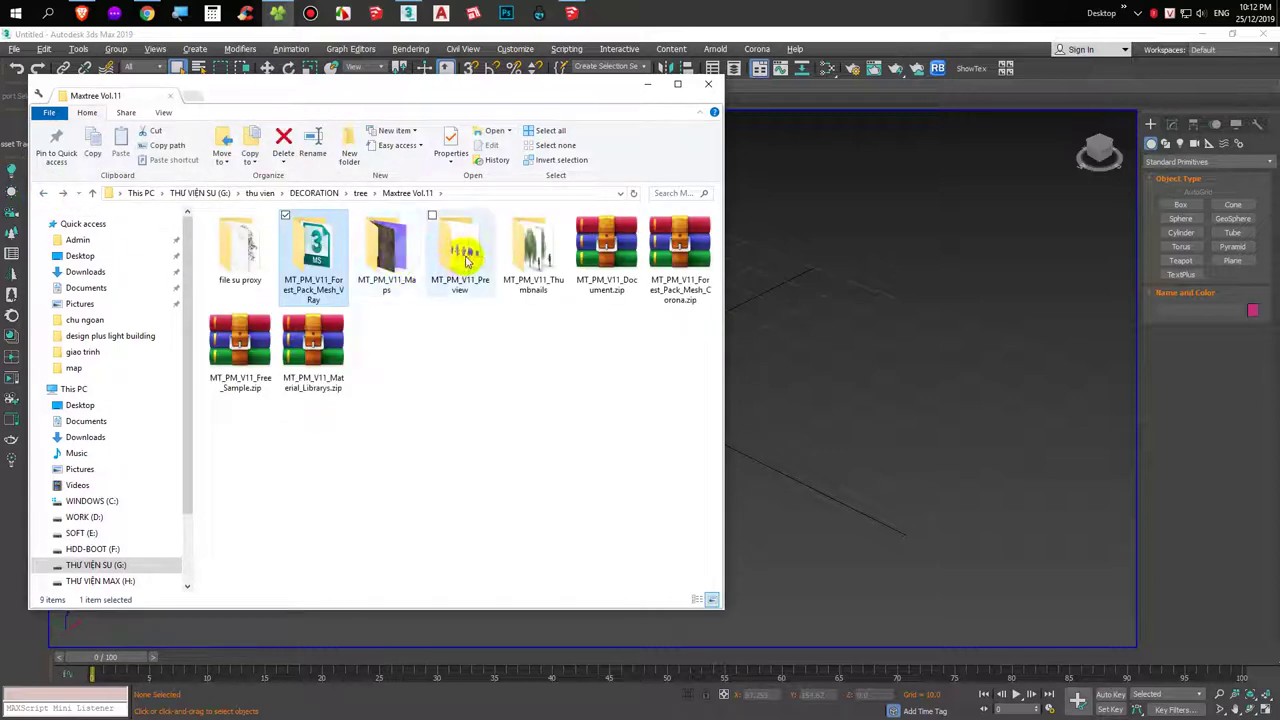
{"action": "double_click", "coordinate": [521, 262]}
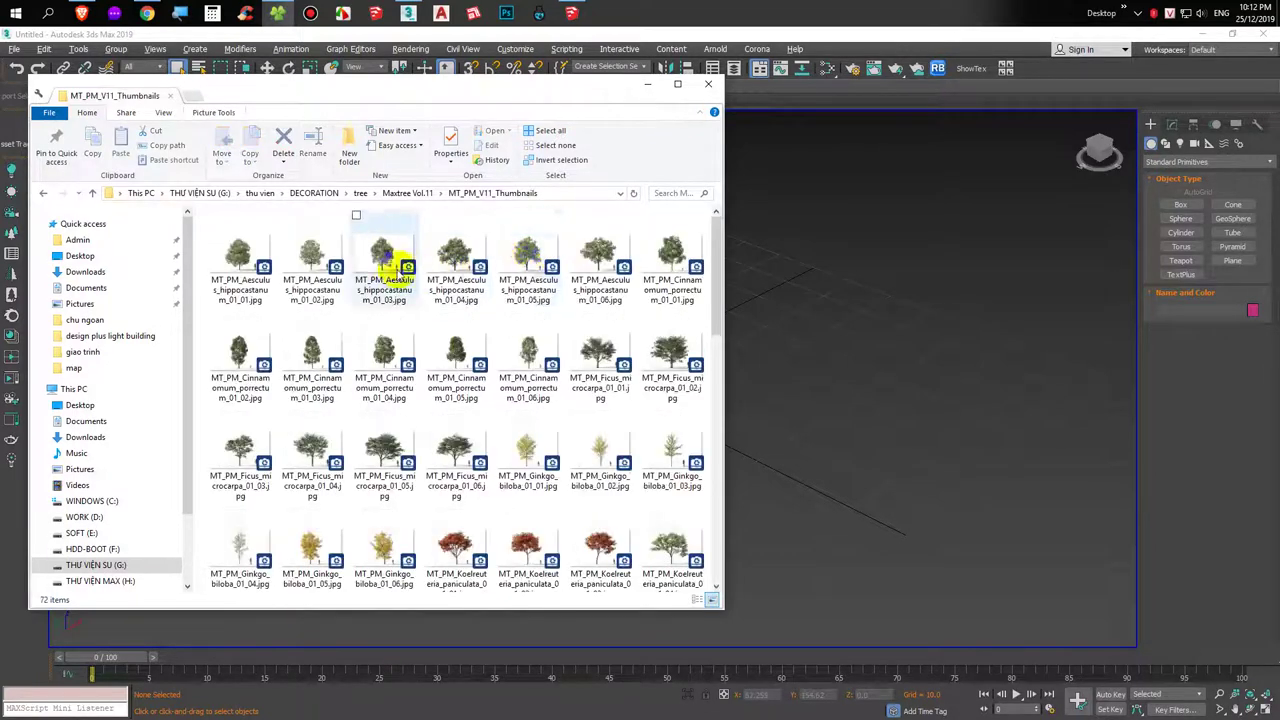
{"action": "scroll", "coordinate": [395, 262], "scroll_direction": "up", "scroll_amount": 3, "text": "ctrl"}
{"action": "left_click", "coordinate": [679, 84]}
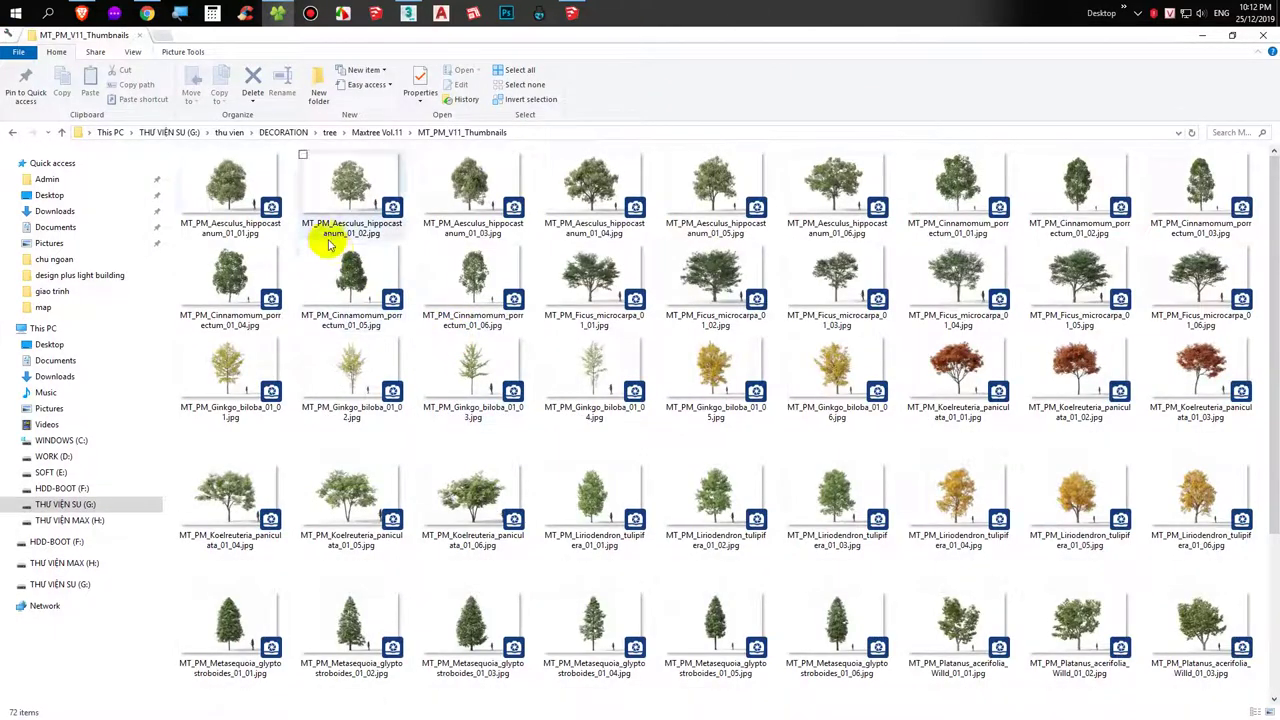
{"action": "scroll", "coordinate": [277, 175], "scroll_direction": "up", "scroll_amount": 1, "text": "ctrl"}
{"action": "scroll", "coordinate": [277, 175], "scroll_direction": "up", "scroll_amount": 1, "text": "ctrl"}
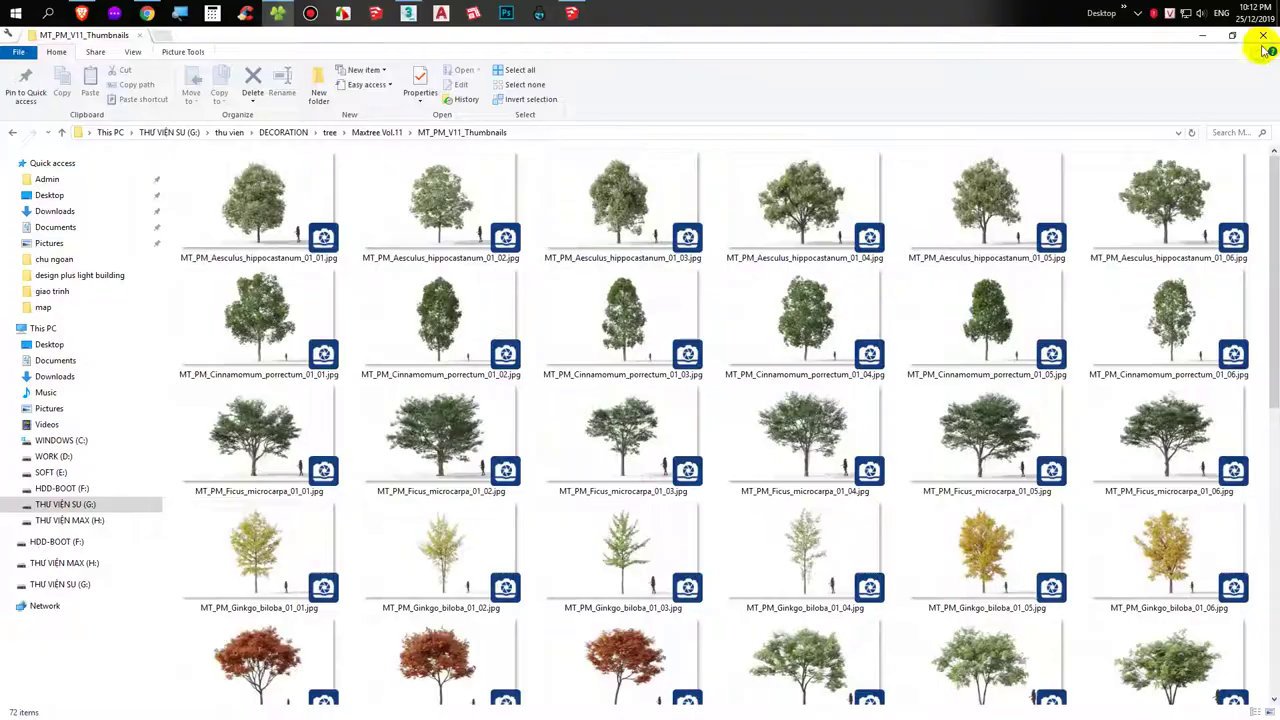
Duplicate the thumbnails folder into a second Explorer tab.
{"action": "left_click", "coordinate": [1203, 36]}
{"action": "left_click", "coordinate": [272, 187]}
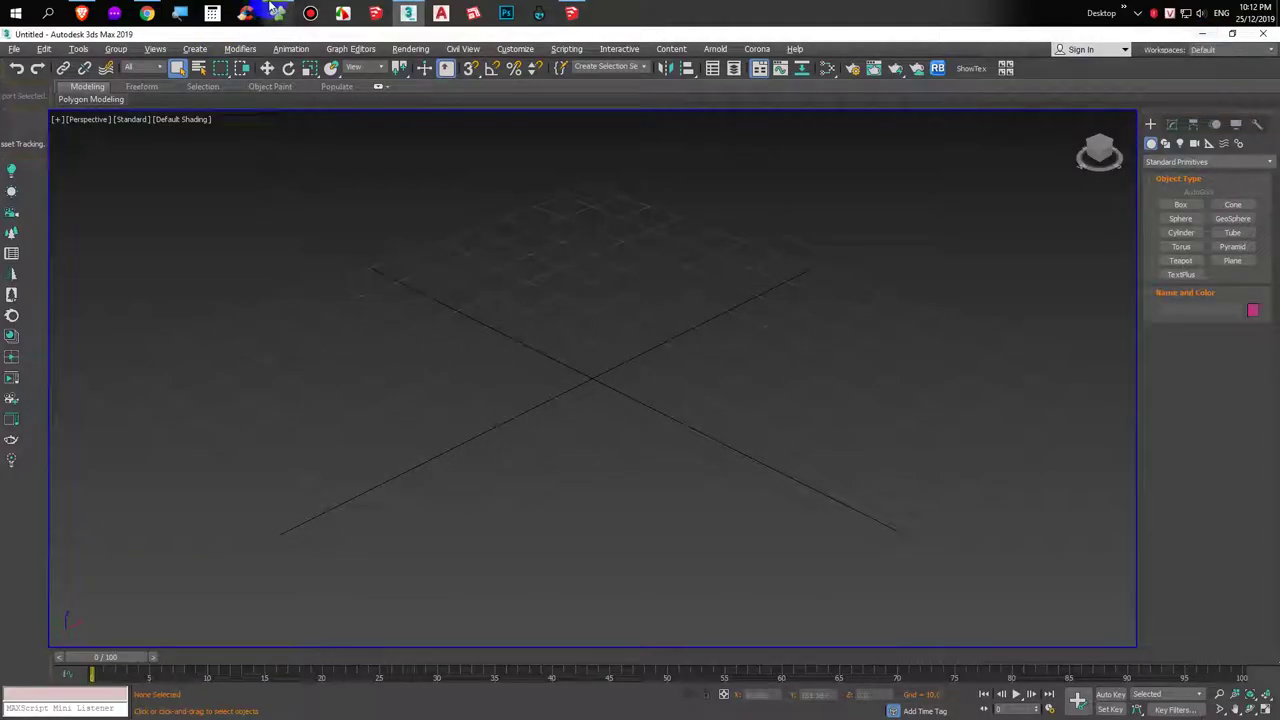
{"action": "left_click", "coordinate": [274, 10]}
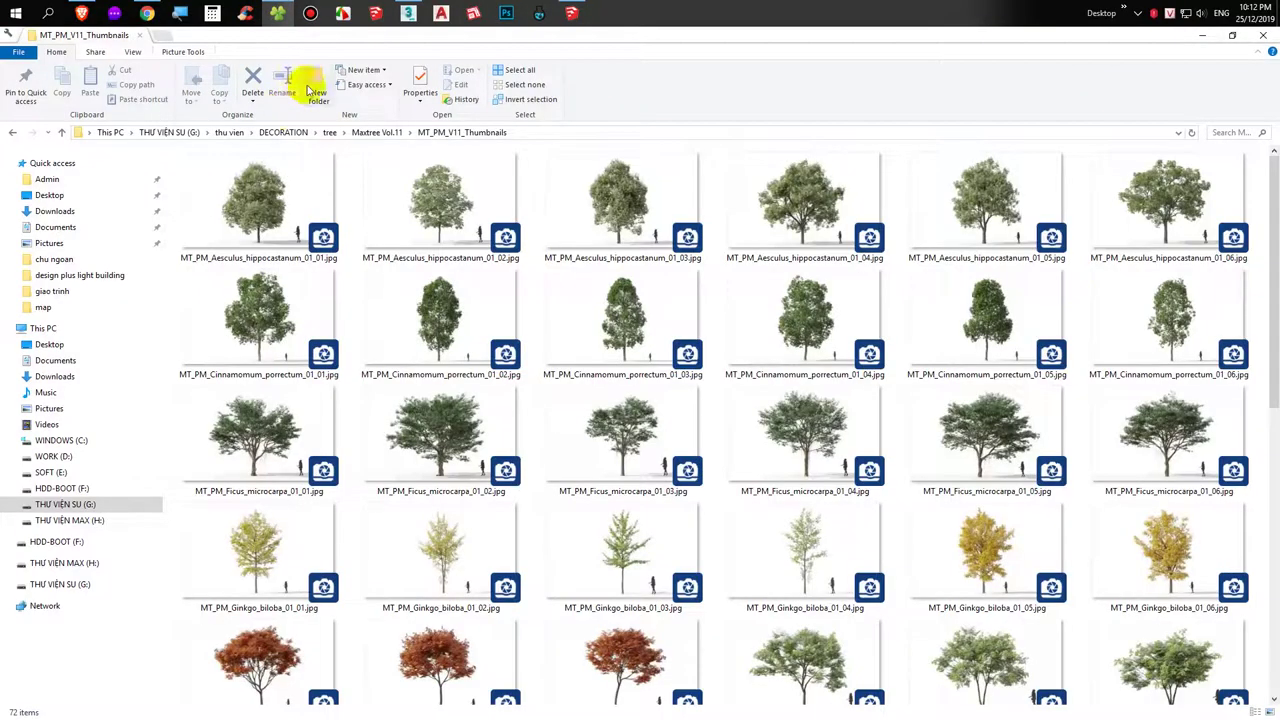
{"action": "right_click", "coordinate": [84, 40]}
{"action": "left_click", "coordinate": [130, 68]}
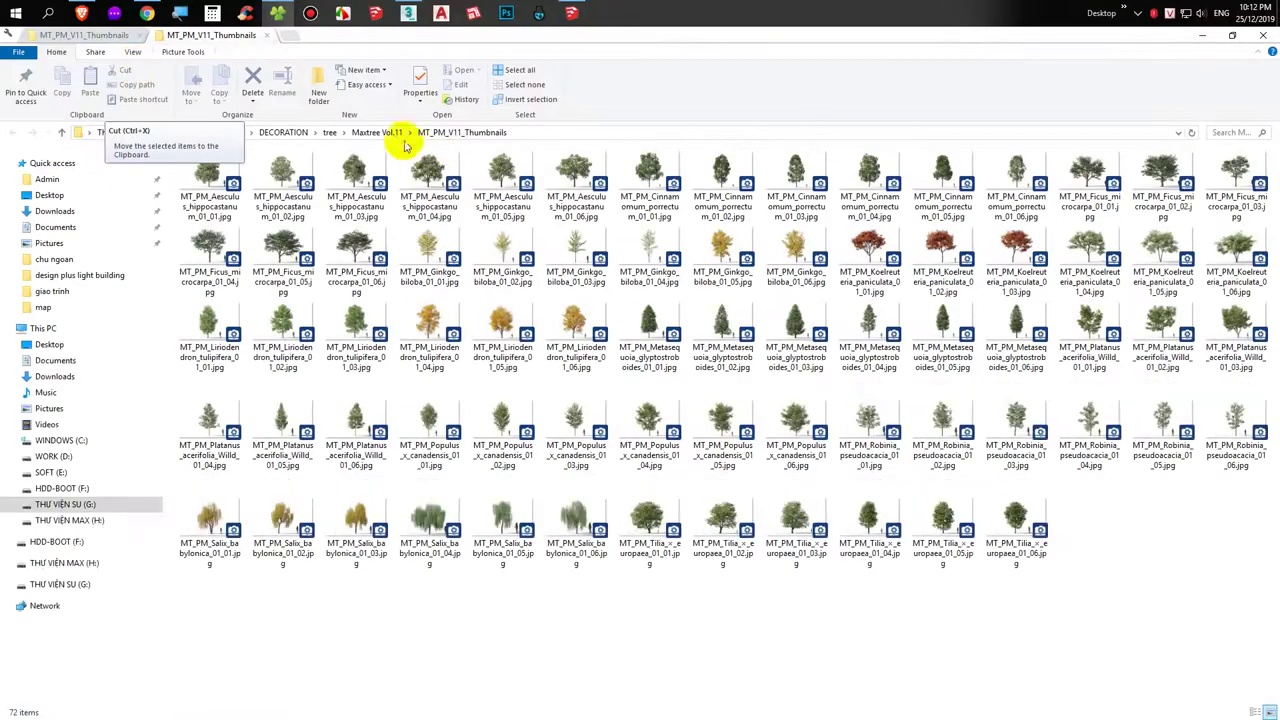
Go to MT_PM_V11_Forest_Pack_Mesh_VRay > MT_PM_V11 and select MT_PM_Aesculus_hippocastanum_01_03.max.
{"action": "left_click", "coordinate": [377, 131]}
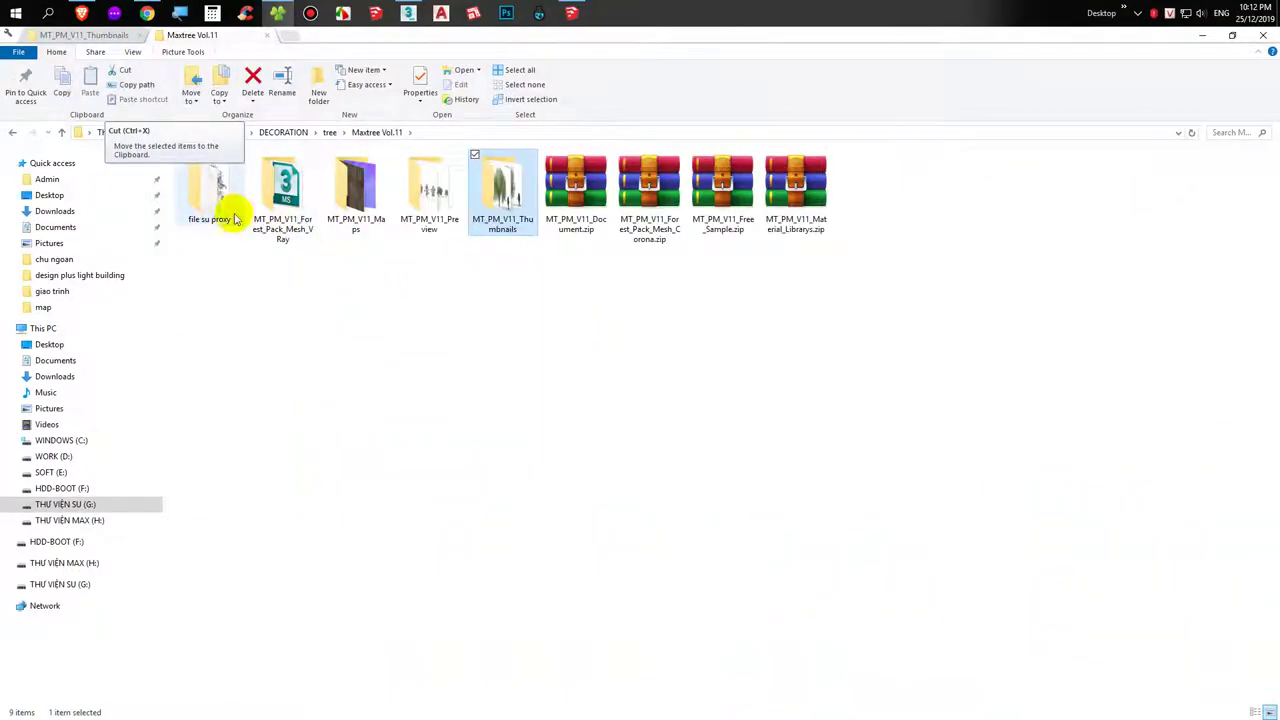
{"action": "double_click", "coordinate": [280, 195]}
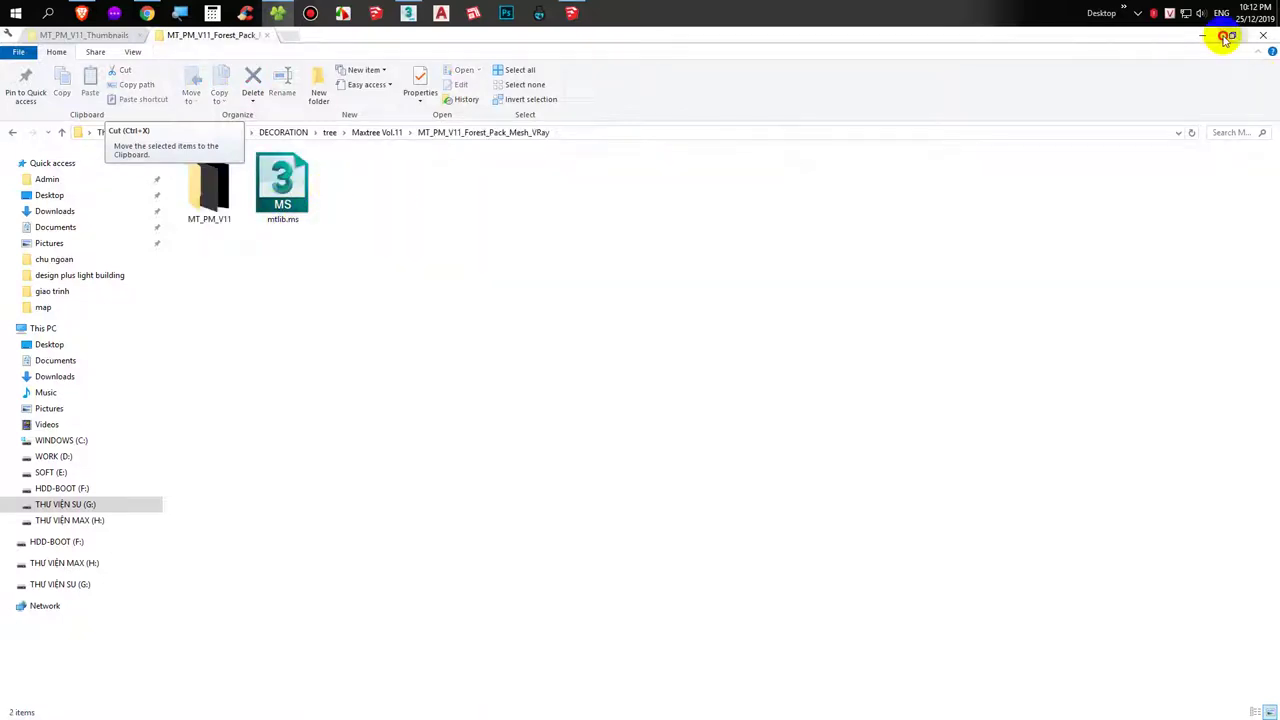
{"action": "left_click", "coordinate": [1225, 38]}
{"action": "double_click", "coordinate": [262, 250]}
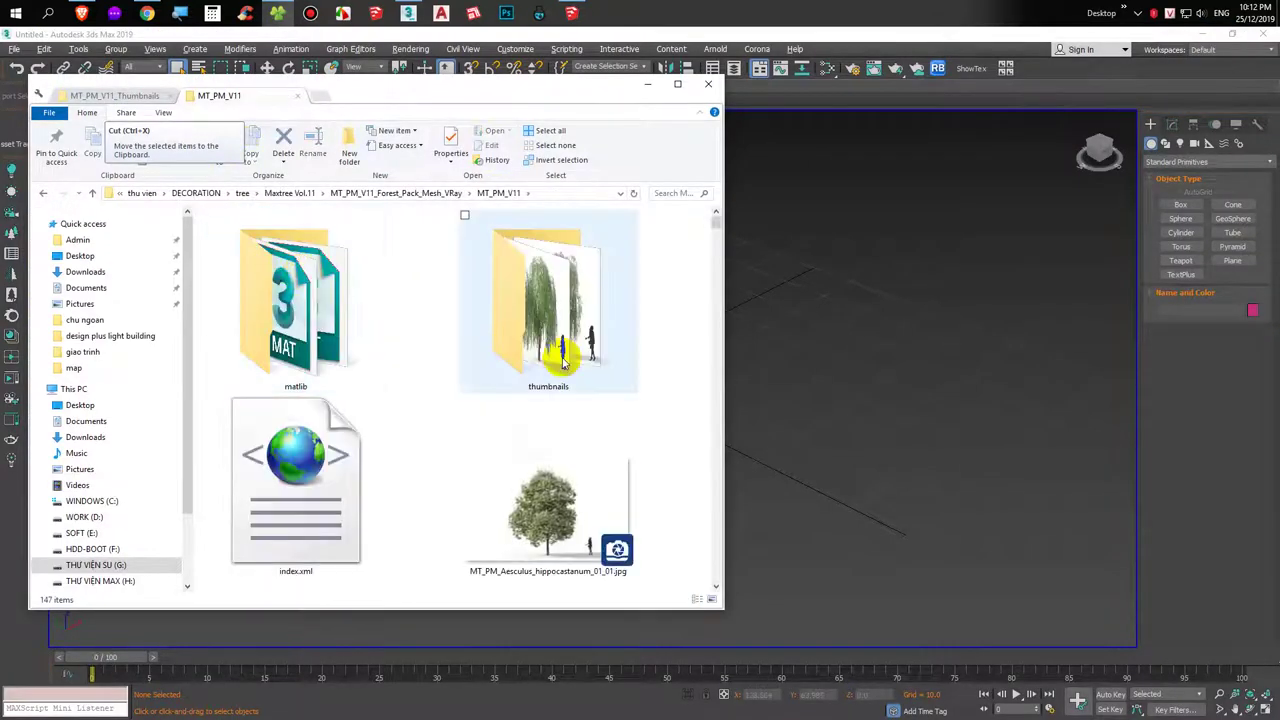
{"action": "scroll", "coordinate": [563, 362], "scroll_direction": "down", "scroll_amount": 3}
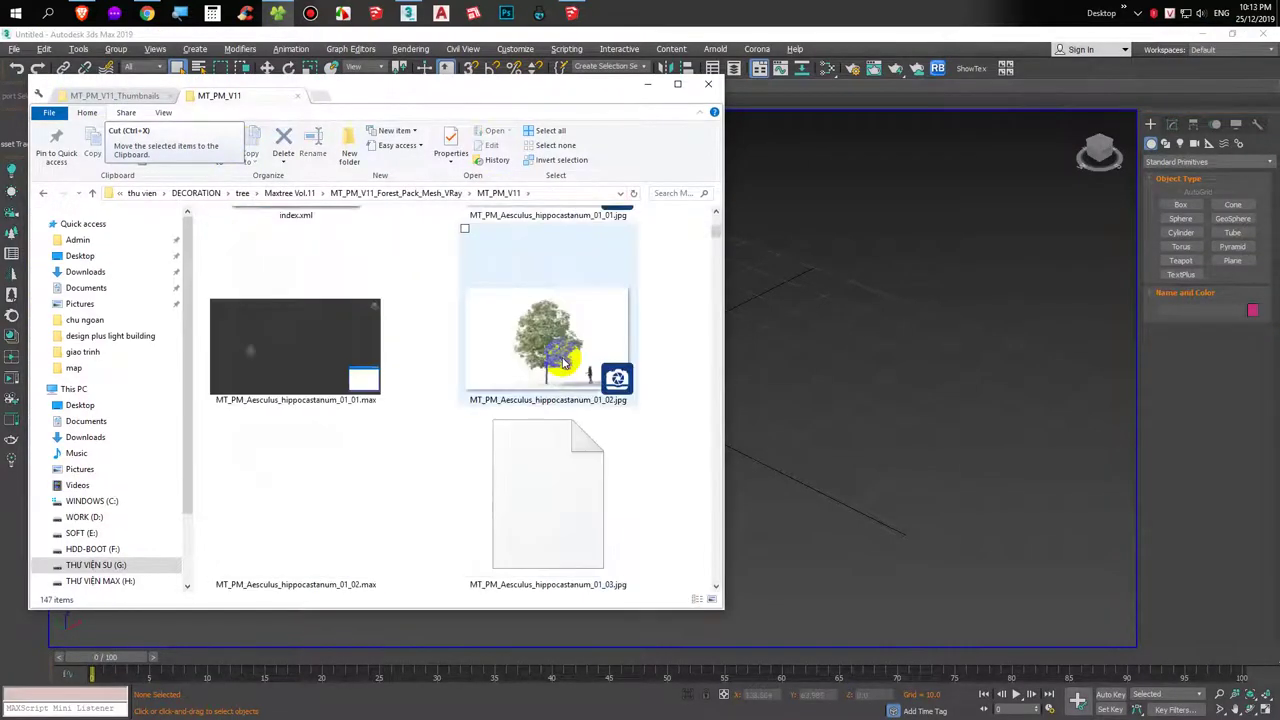
{"action": "left_click", "coordinate": [568, 548]}
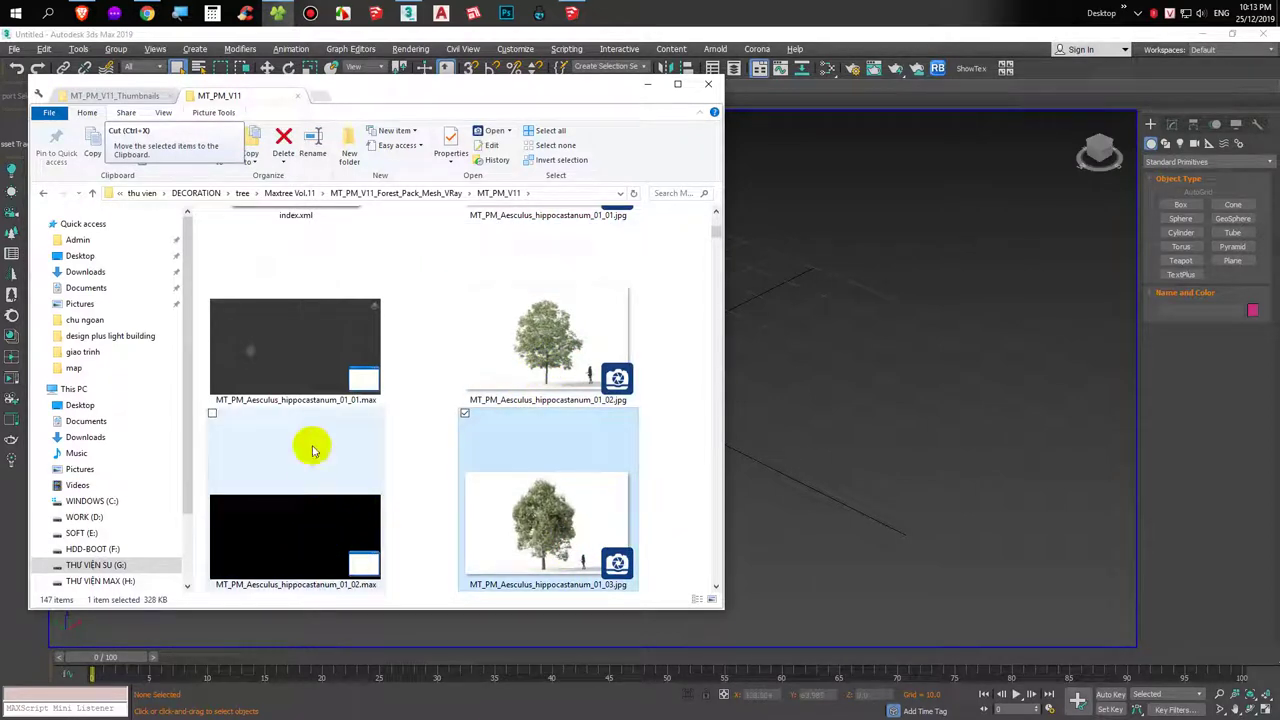
{"action": "scroll", "coordinate": [310, 400], "scroll_direction": "down", "scroll_amount": 2}
{"action": "left_click", "coordinate": [320, 538]}
Open MT_PM_Aesculus_hippocastanum_01_03.max as the current scene, continuing past the missing external files.
{"action": "left_click_drag", "start_coordinate": [320, 538], "coordinate": [832, 376]}
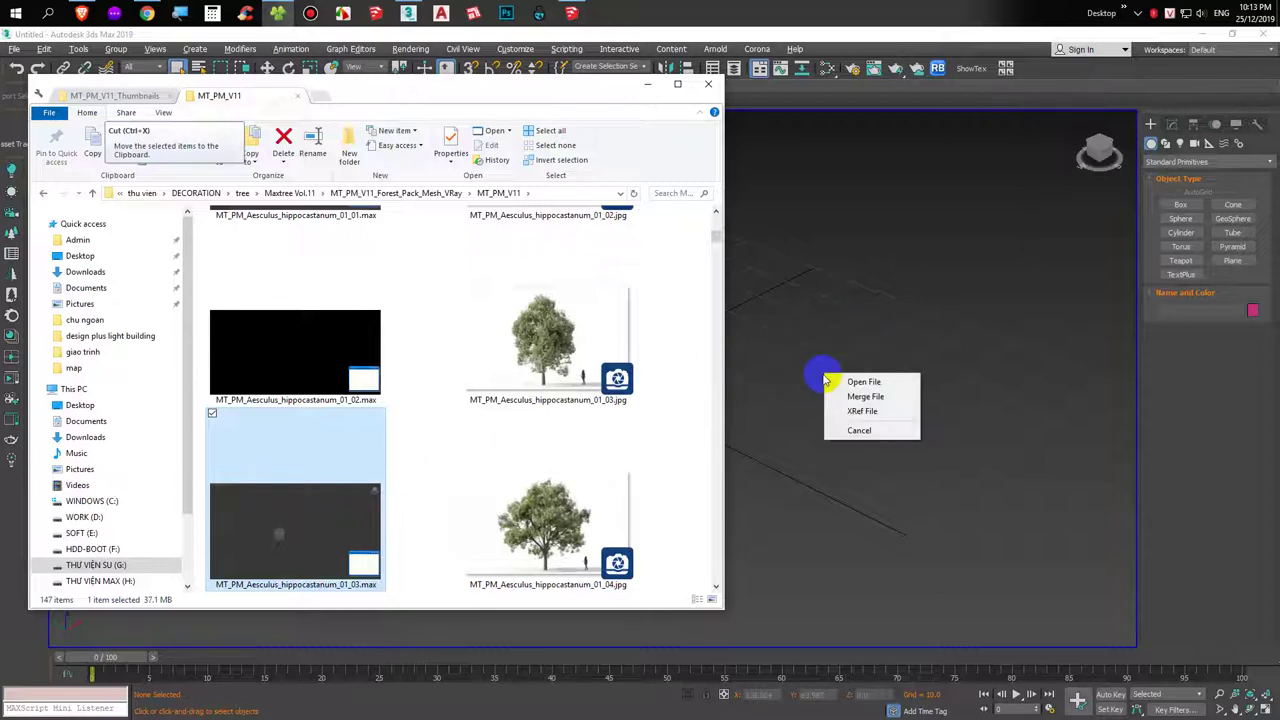
{"action": "left_click", "coordinate": [852, 380]}
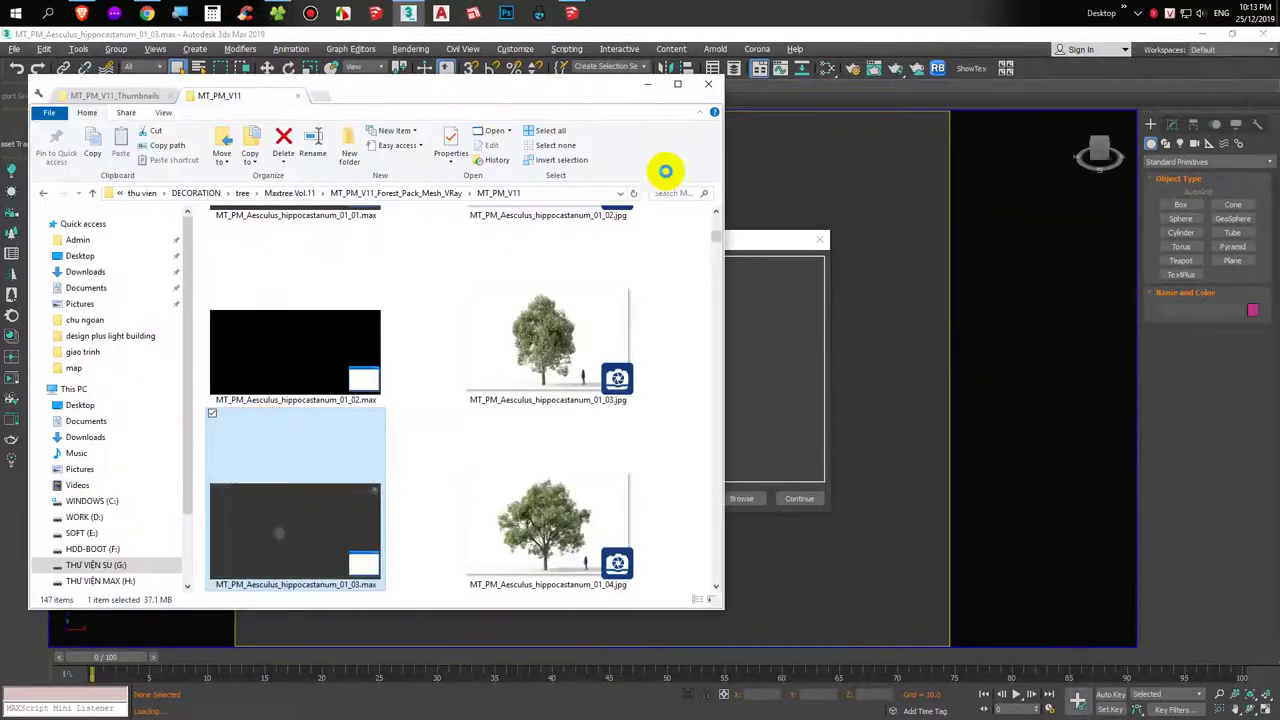
{"action": "left_click", "coordinate": [745, 242]}
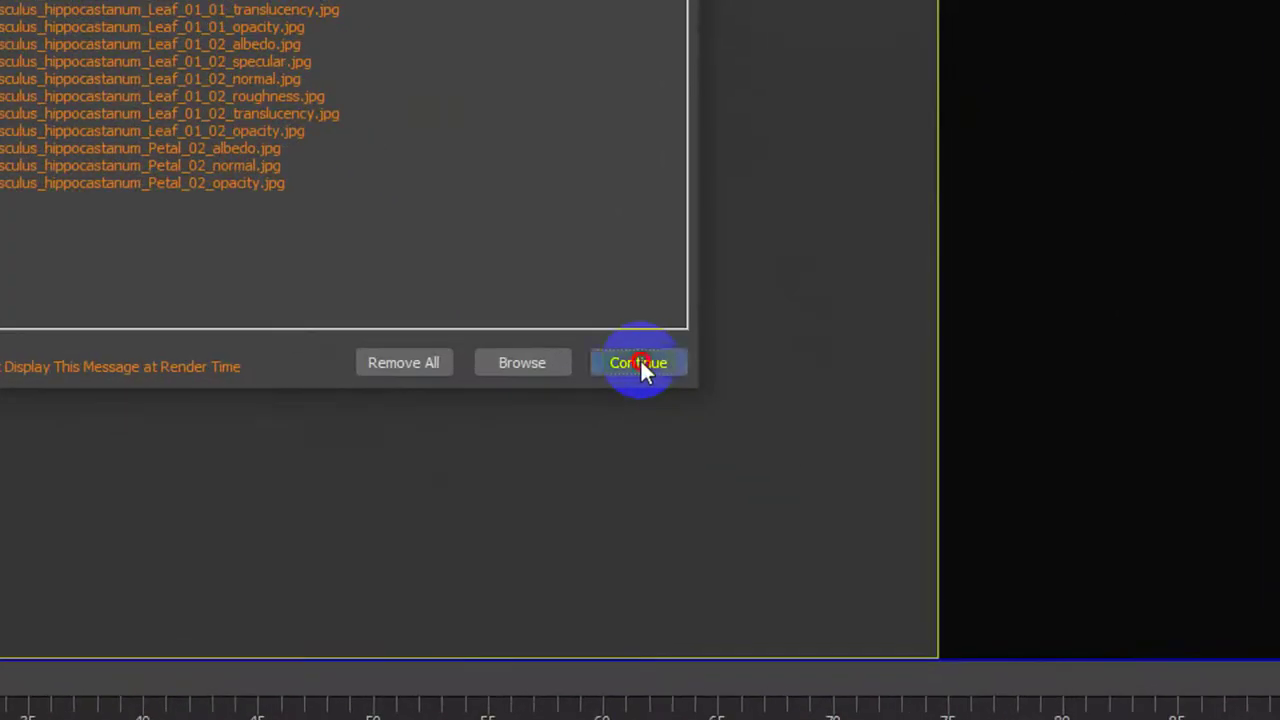
{"action": "left_click", "coordinate": [800, 499]}
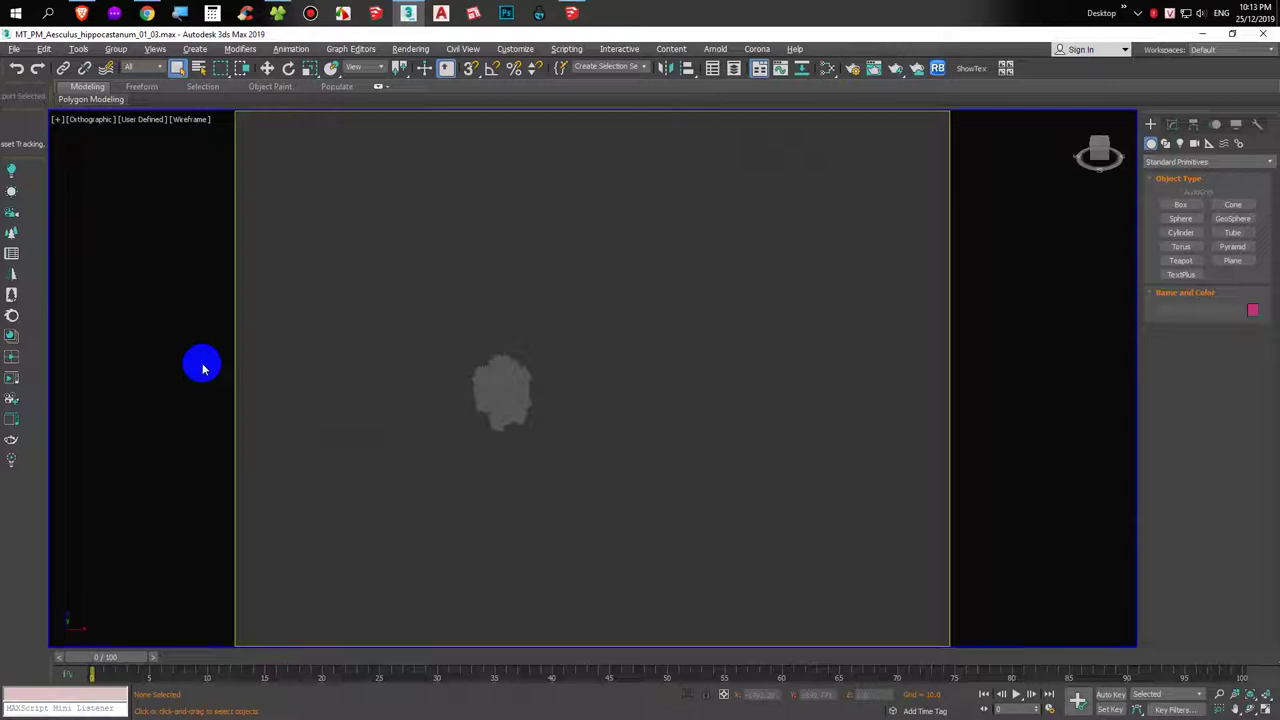
Centre the tree in the viewport and show it shaded in front view.
{"action": "key", "text": "shift+f"}
{"action": "left_click", "coordinate": [483, 405]}
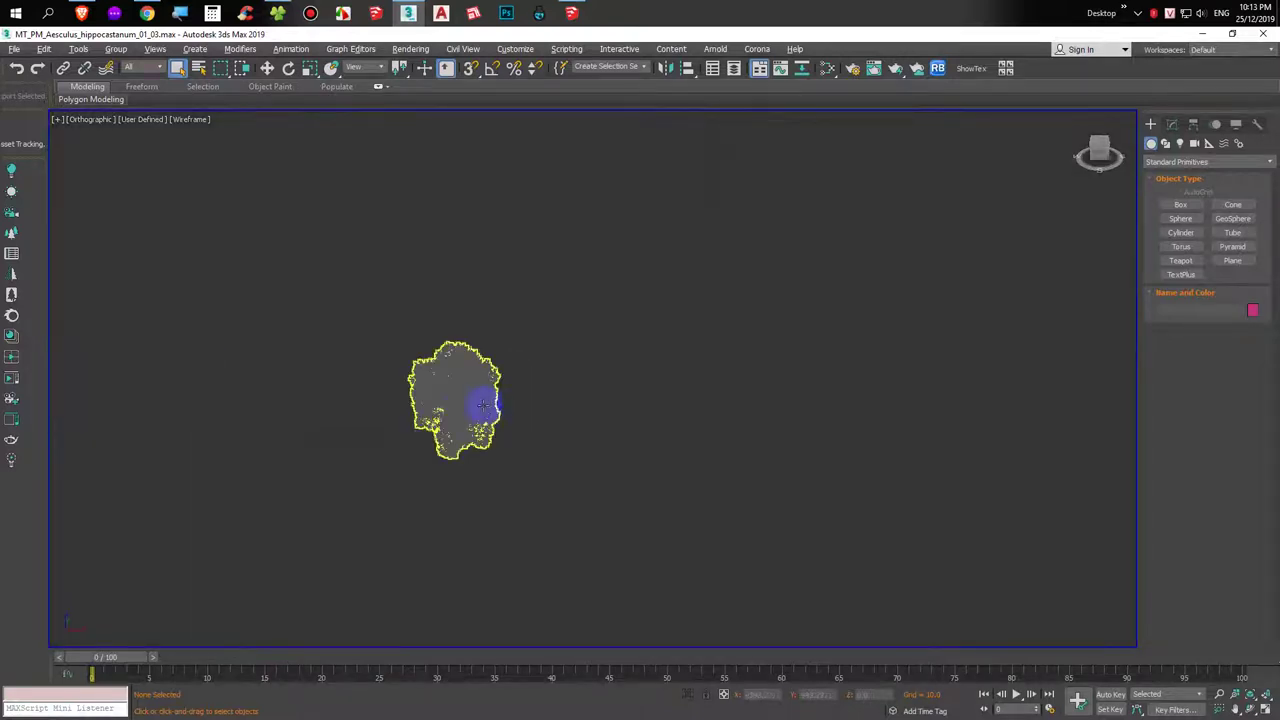
{"action": "middle_click_drag", "start_coordinate": [455, 400], "coordinate": [634, 397]}
{"action": "scroll", "coordinate": [635, 398], "scroll_direction": "up", "scroll_amount": 3}
{"action": "scroll", "coordinate": [637, 400], "scroll_direction": "up", "scroll_amount": 4}
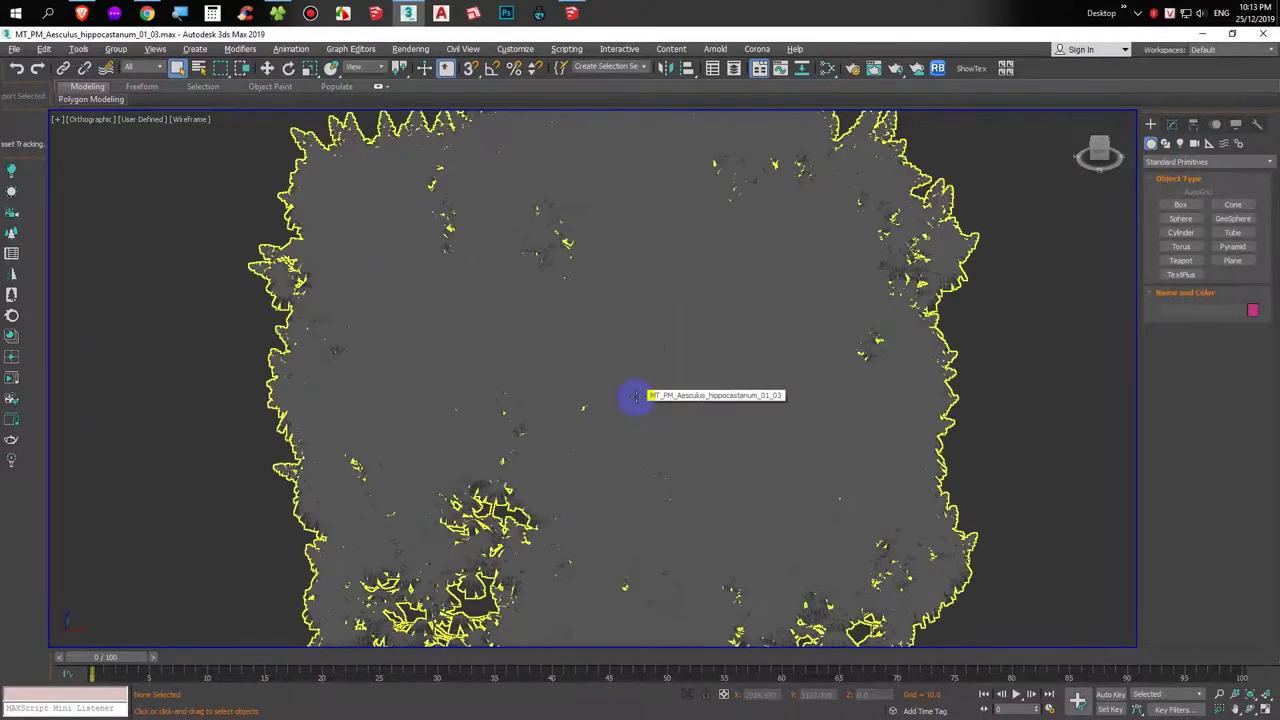
{"action": "key", "text": "F3"}
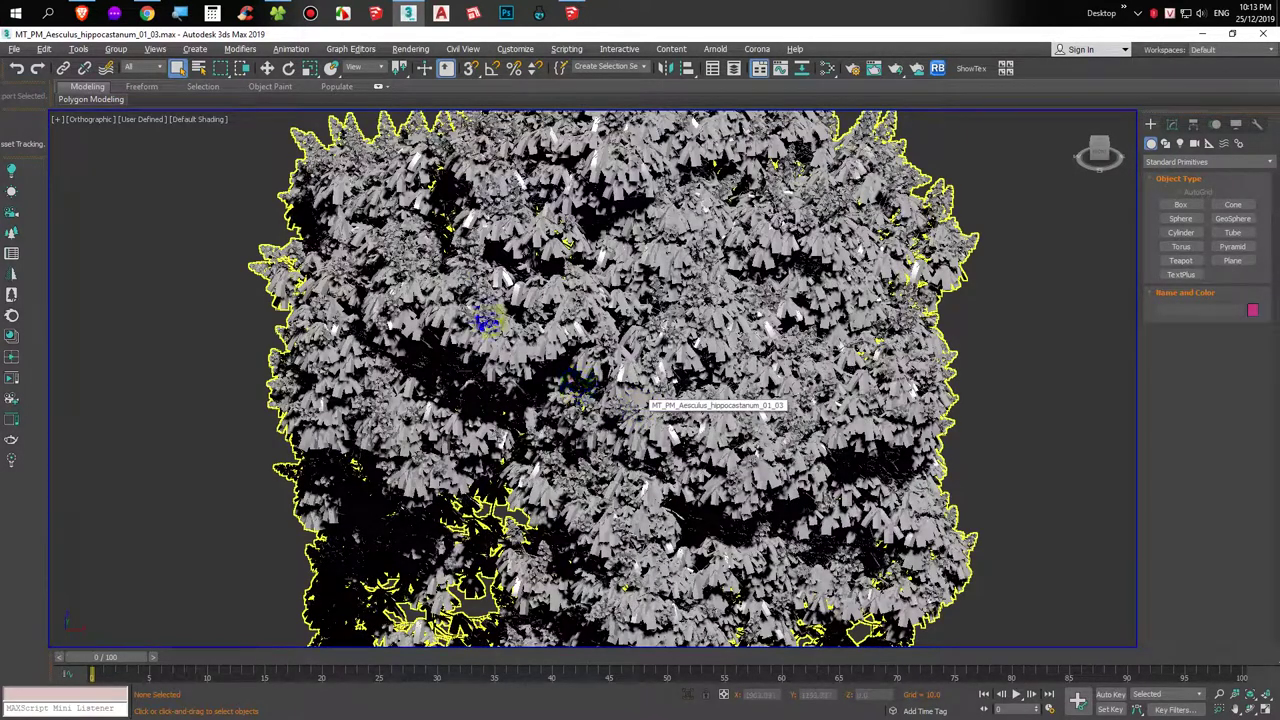
{"action": "scroll", "coordinate": [500, 308], "scroll_direction": "down", "scroll_amount": 4}
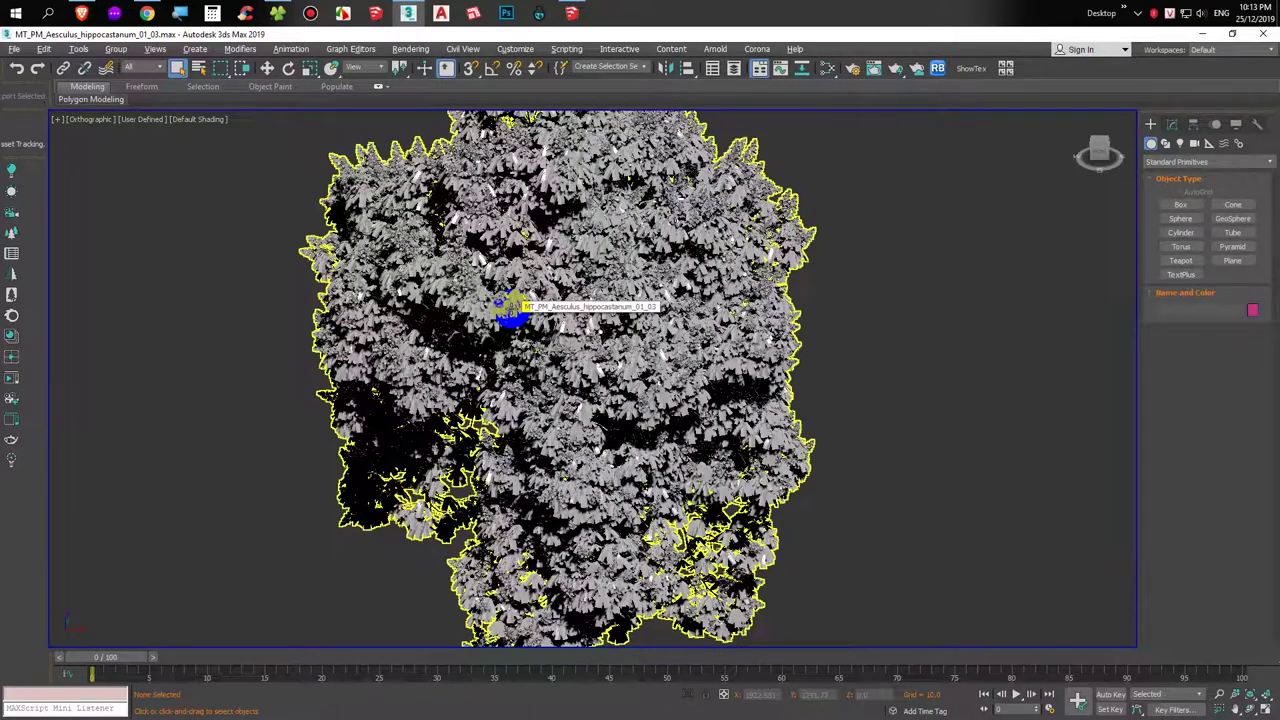
{"action": "key", "text": "f"}
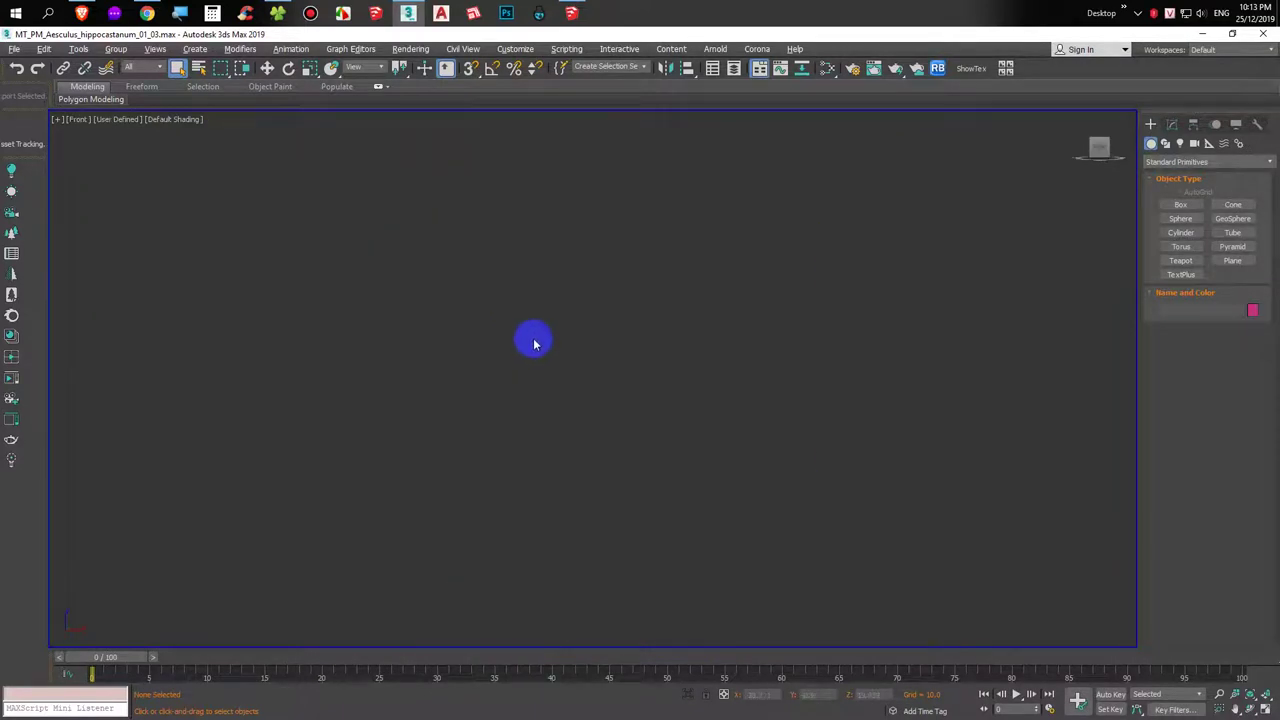
{"action": "scroll", "coordinate": [797, 246], "scroll_direction": "down", "scroll_amount": 2}
Open Relink Bitmaps to list the missing textures, then return to the Explorer folder window.
{"action": "left_click", "coordinate": [720, 288]}
{"action": "scroll", "coordinate": [720, 288], "scroll_direction": "up", "scroll_amount": 3}
{"action": "scroll", "coordinate": [718, 288], "scroll_direction": "up", "scroll_amount": 5}
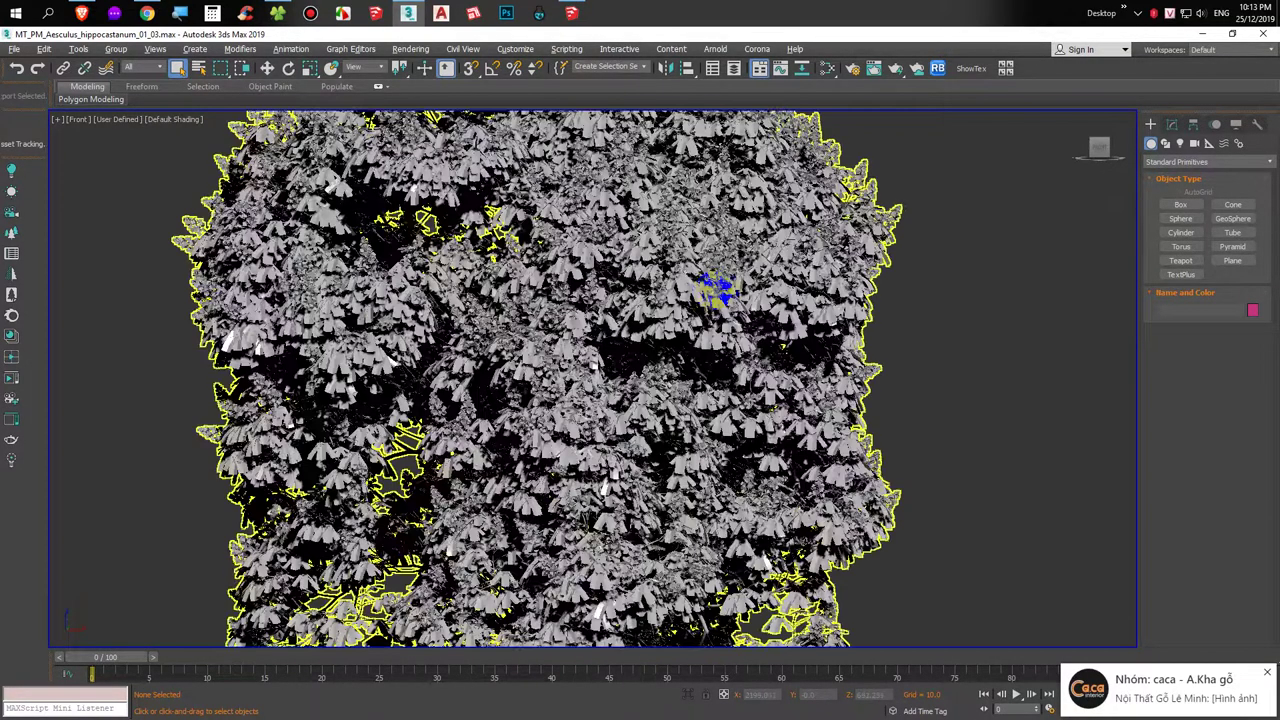
{"action": "left_click", "coordinate": [909, 171]}
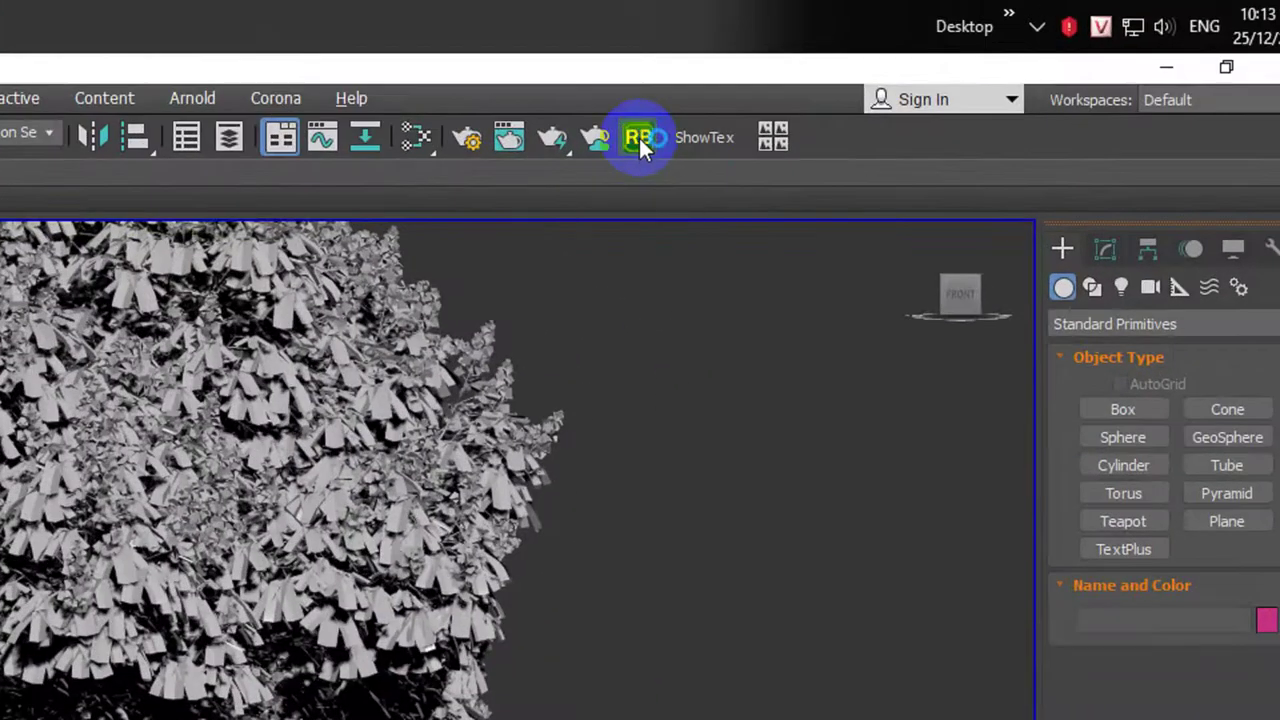
{"action": "left_click", "coordinate": [638, 135]}
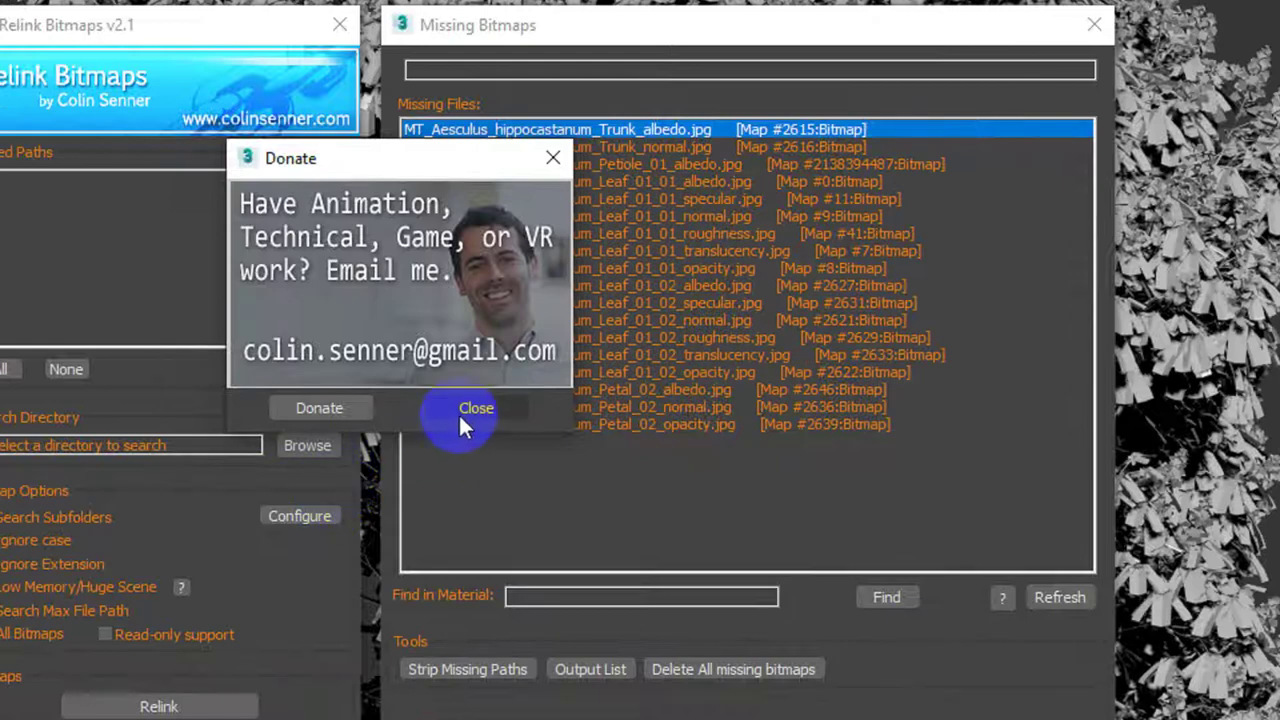
{"action": "left_click", "coordinate": [465, 410]}
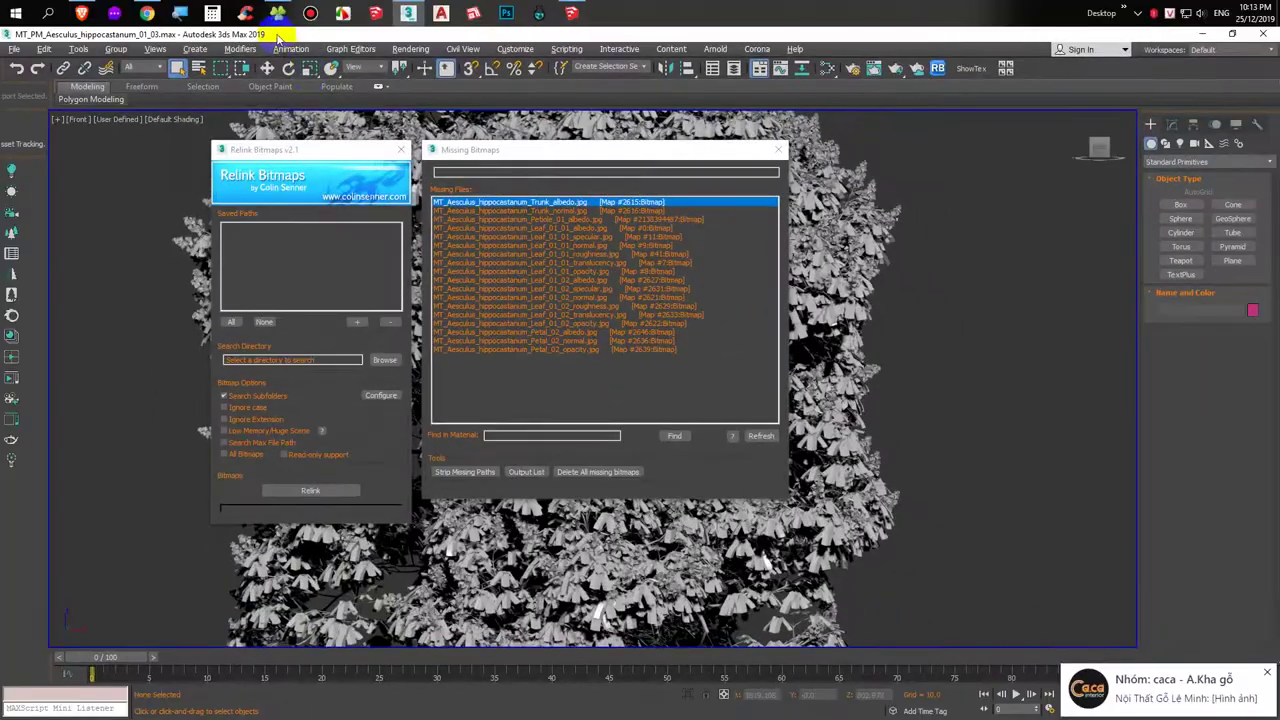
{"action": "left_click", "coordinate": [277, 12]}
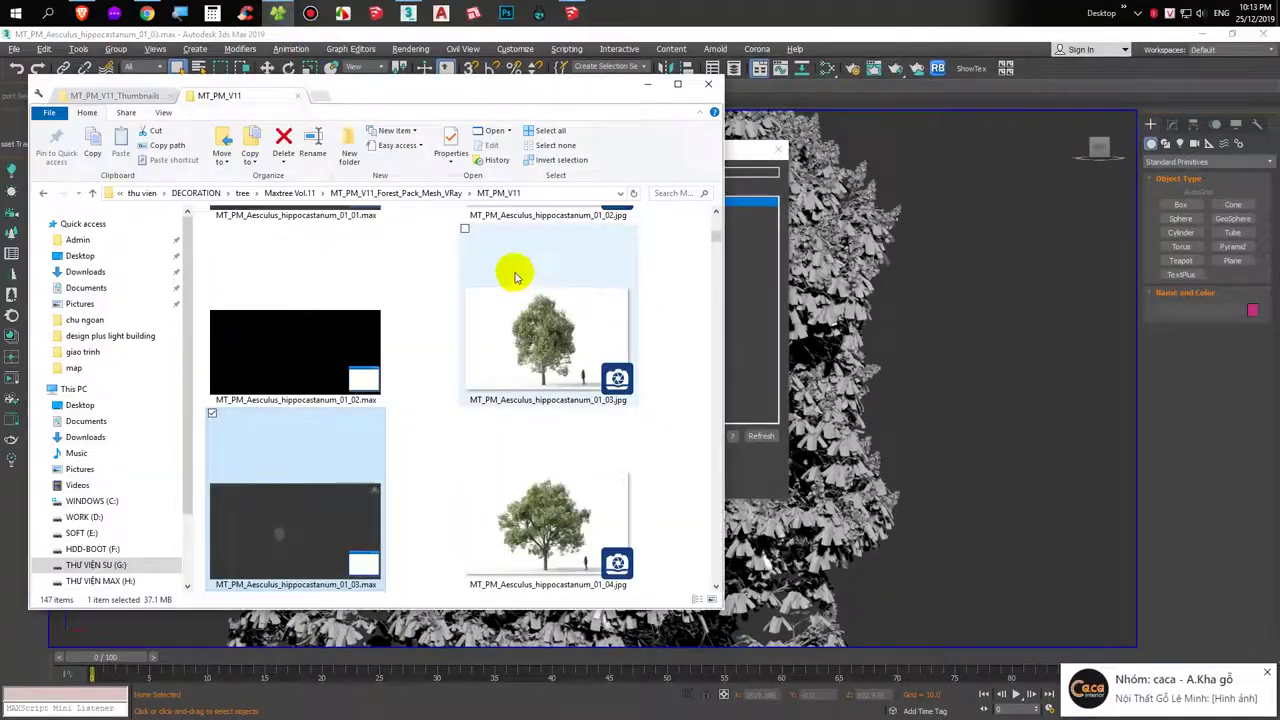
Open the MT_PM_V11_Maps folder from Maxtree Vol.11 in a duplicated Explorer tab.
{"action": "left_click", "coordinate": [103, 95]}
{"action": "left_click", "coordinate": [225, 95]}
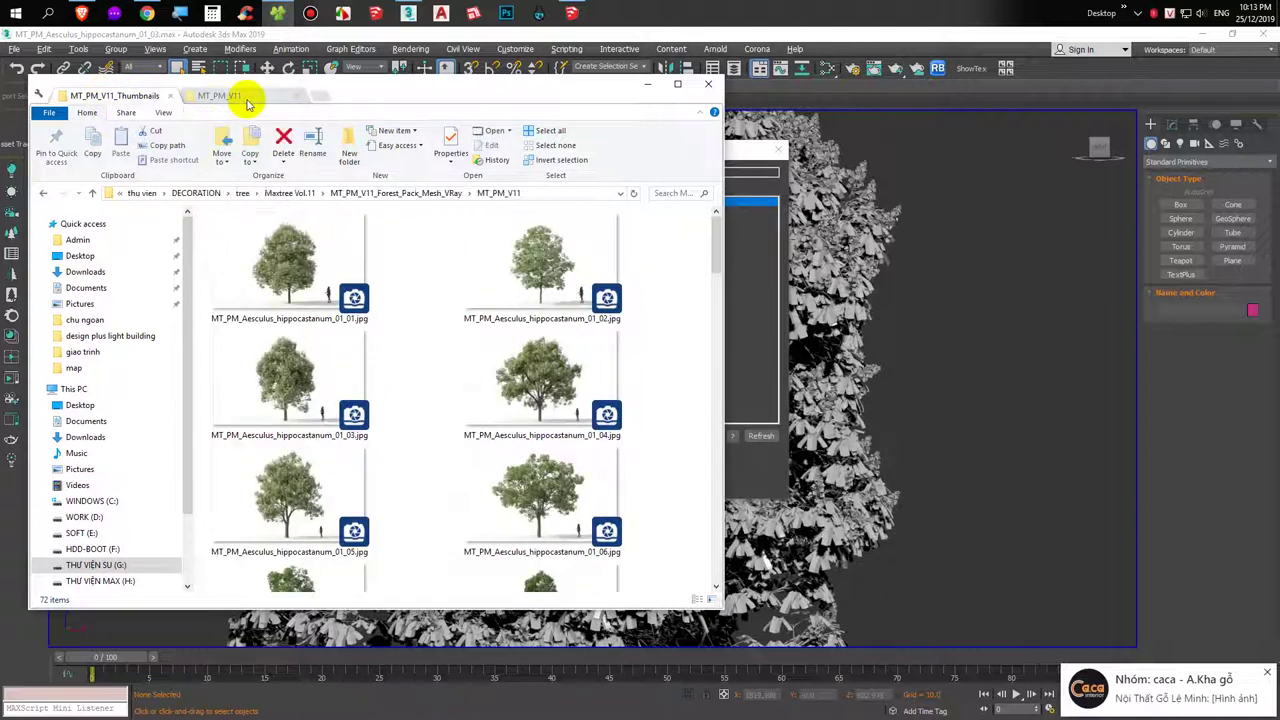
{"action": "right_click", "coordinate": [252, 95]}
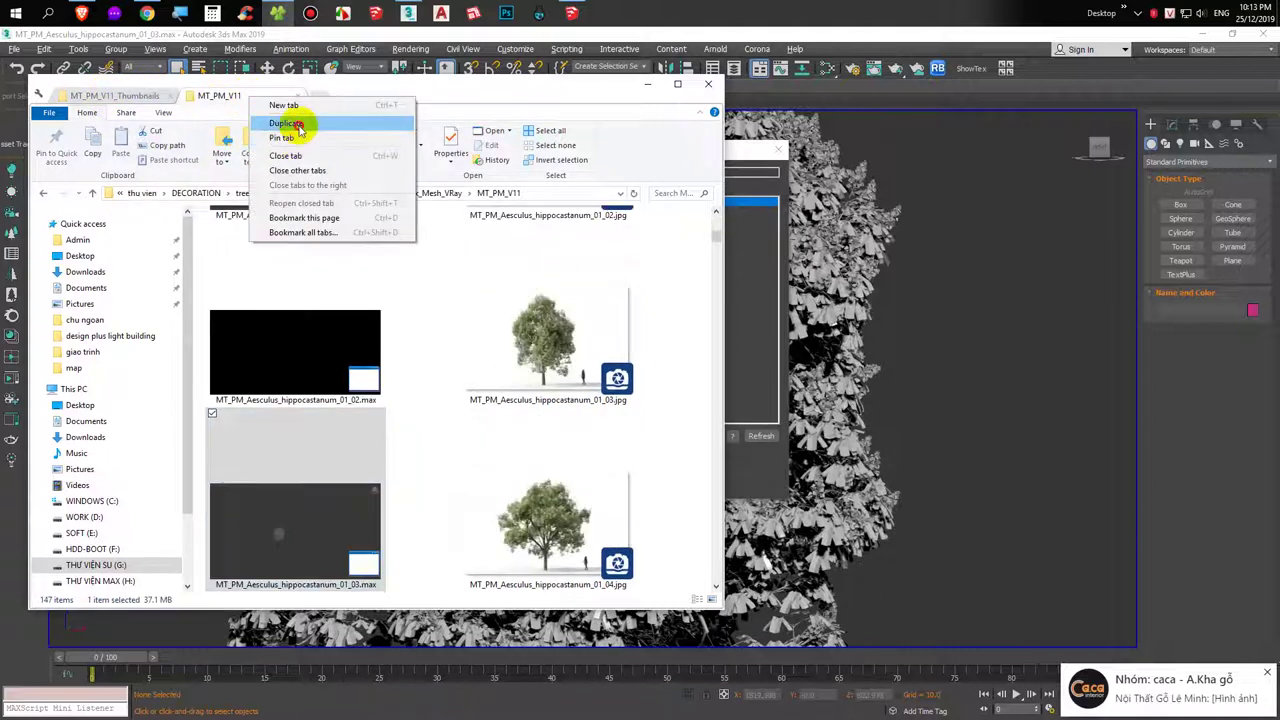
{"action": "left_click", "coordinate": [298, 126]}
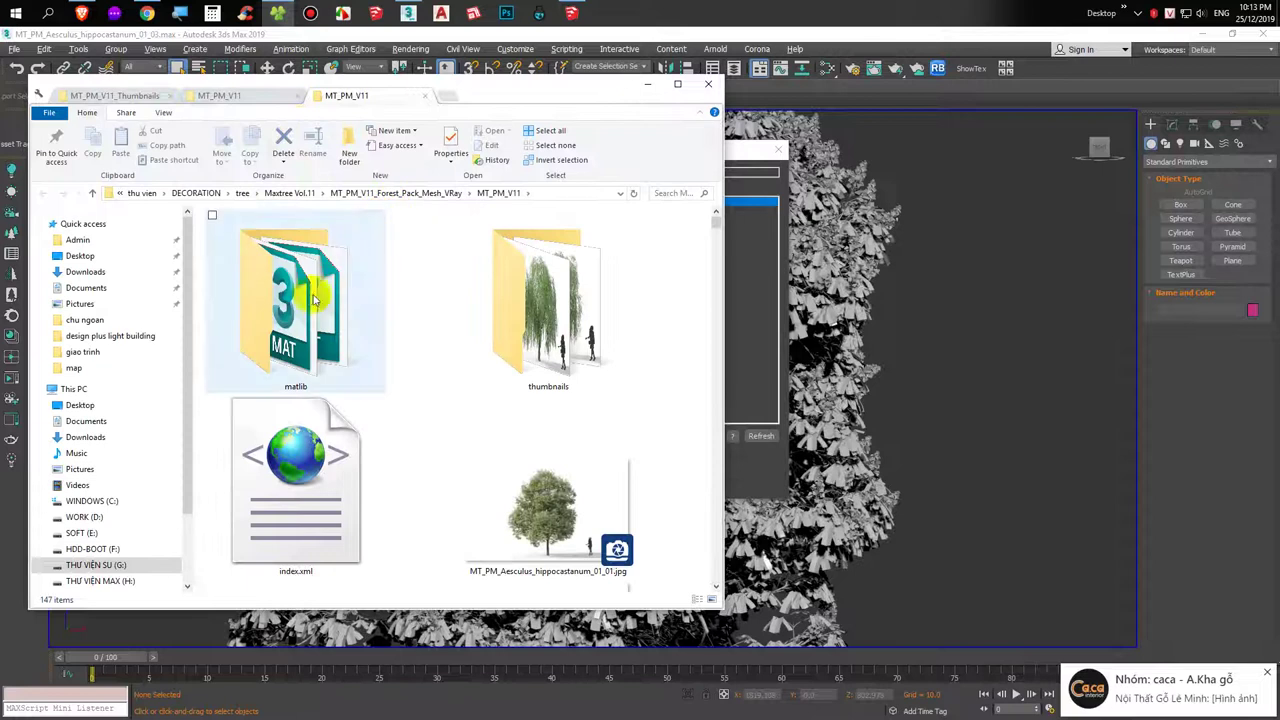
{"action": "left_click", "coordinate": [414, 193]}
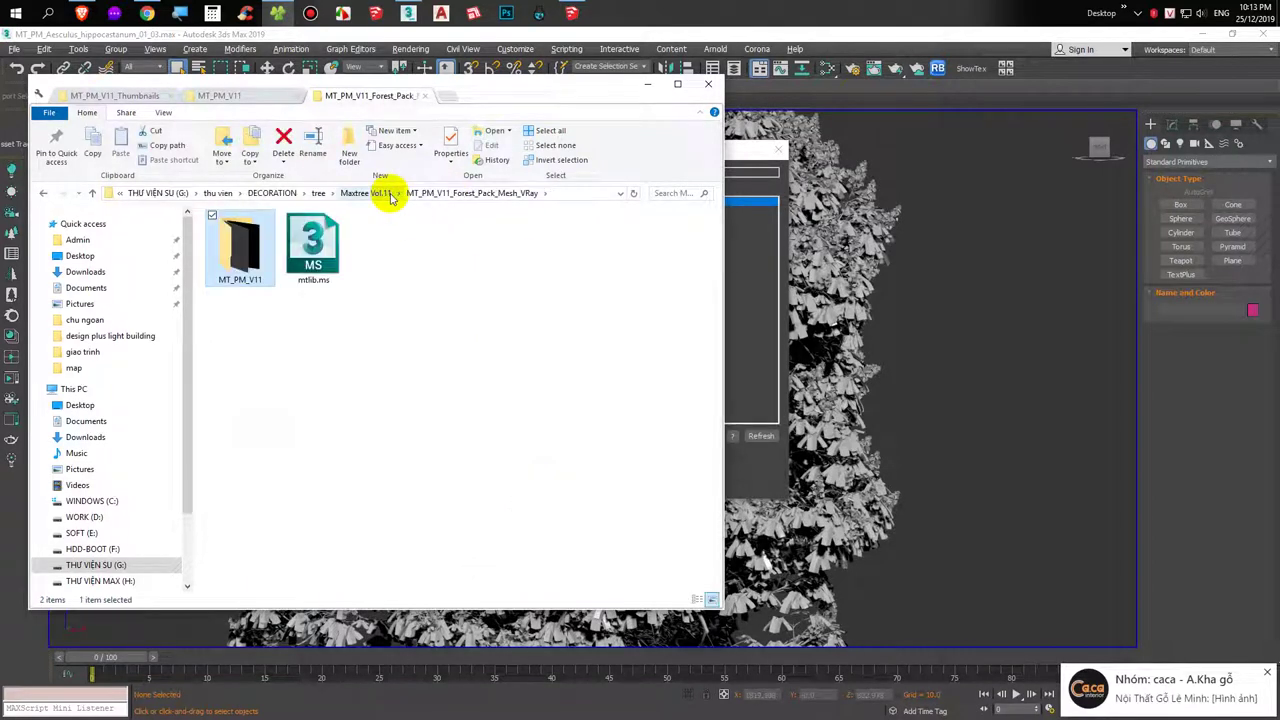
{"action": "left_click", "coordinate": [352, 195]}
{"action": "left_click", "coordinate": [383, 262]}
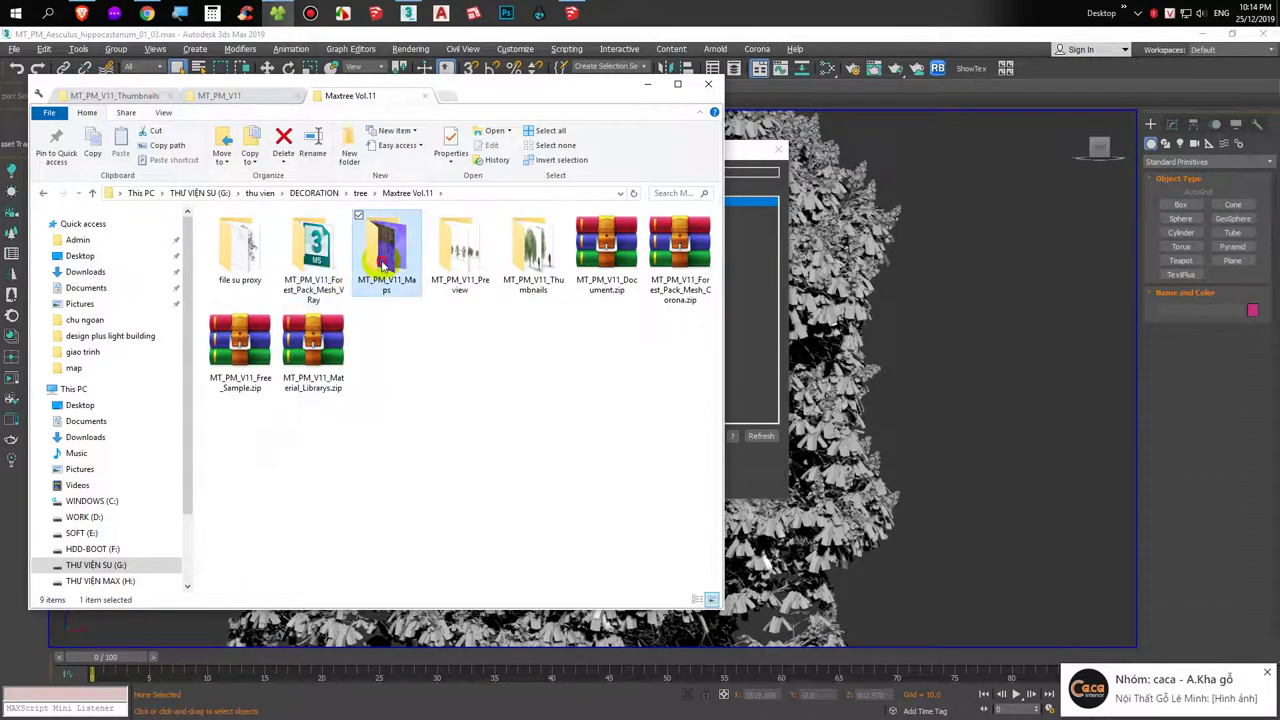
{"action": "double_click", "coordinate": [386, 252]}
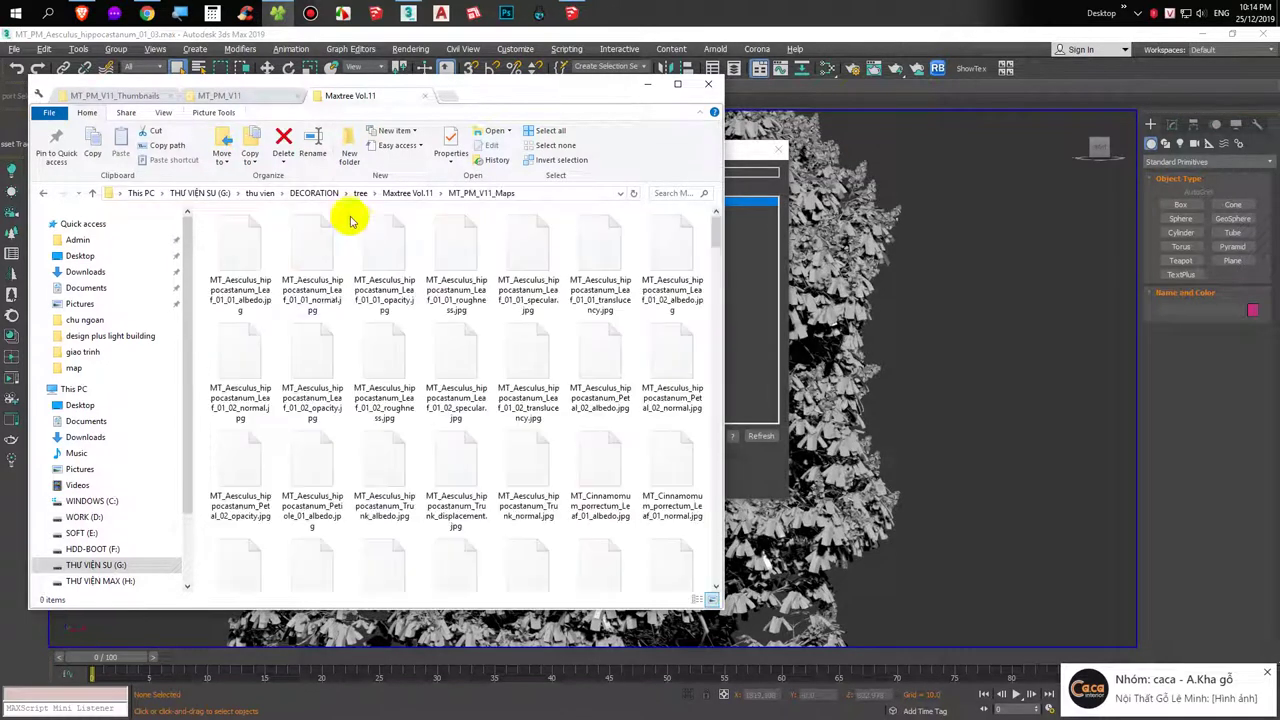
Copy the full folder path of MT_PM_V11_Maps.
{"action": "left_click", "coordinate": [528, 195]}
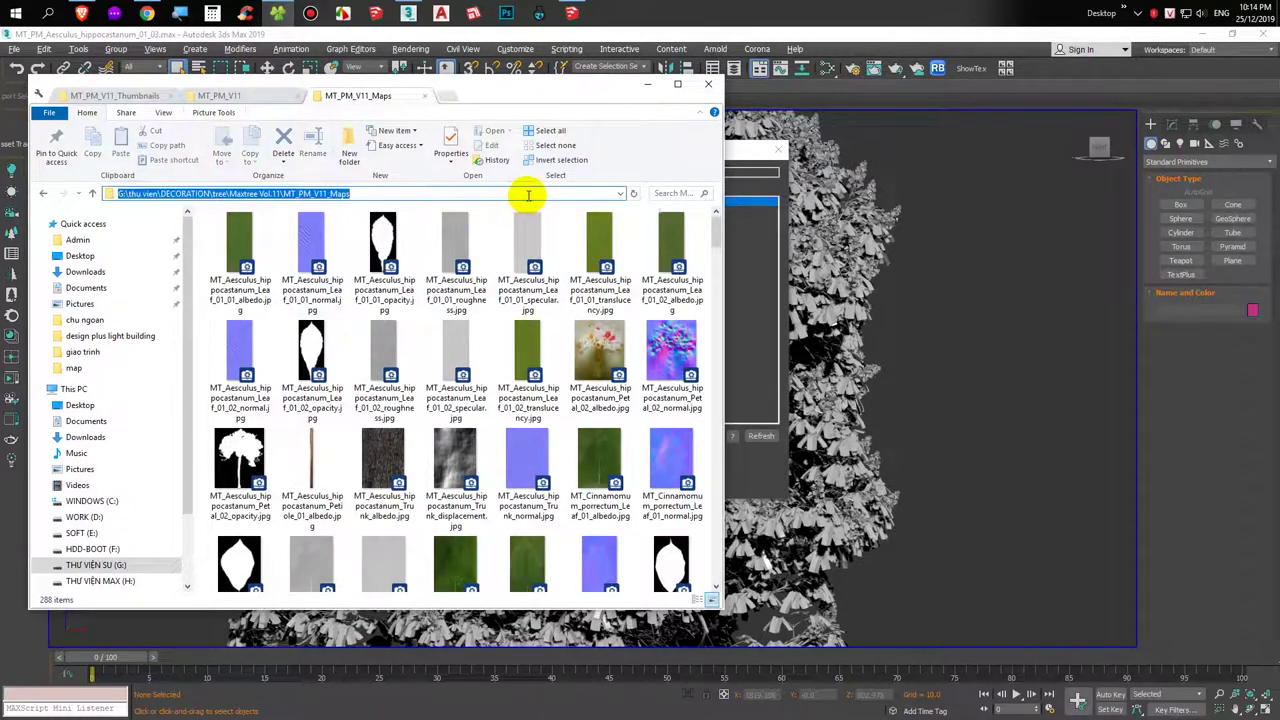
{"action": "right_click", "coordinate": [306, 194]}
{"action": "left_click", "coordinate": [339, 231]}
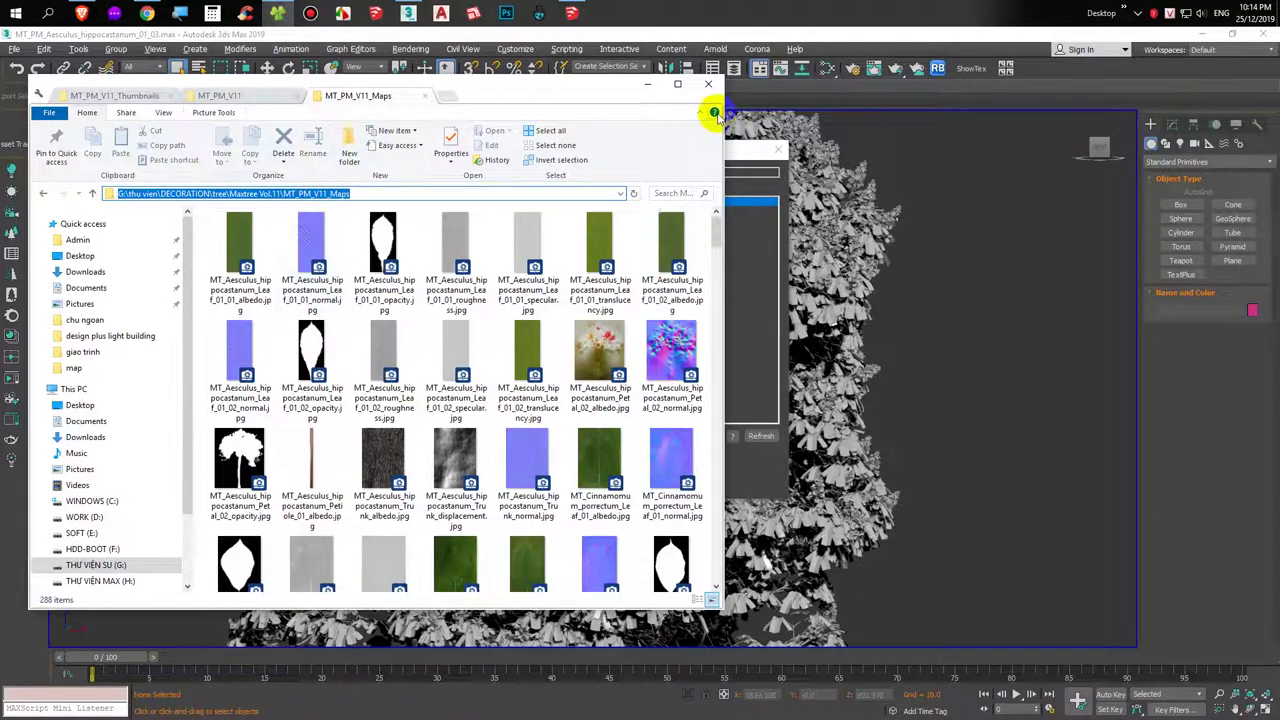
Relink the tree's missing bitmaps using the pasted MT_PM_V11_Maps path as the search folder.
{"action": "left_click", "coordinate": [646, 84]}
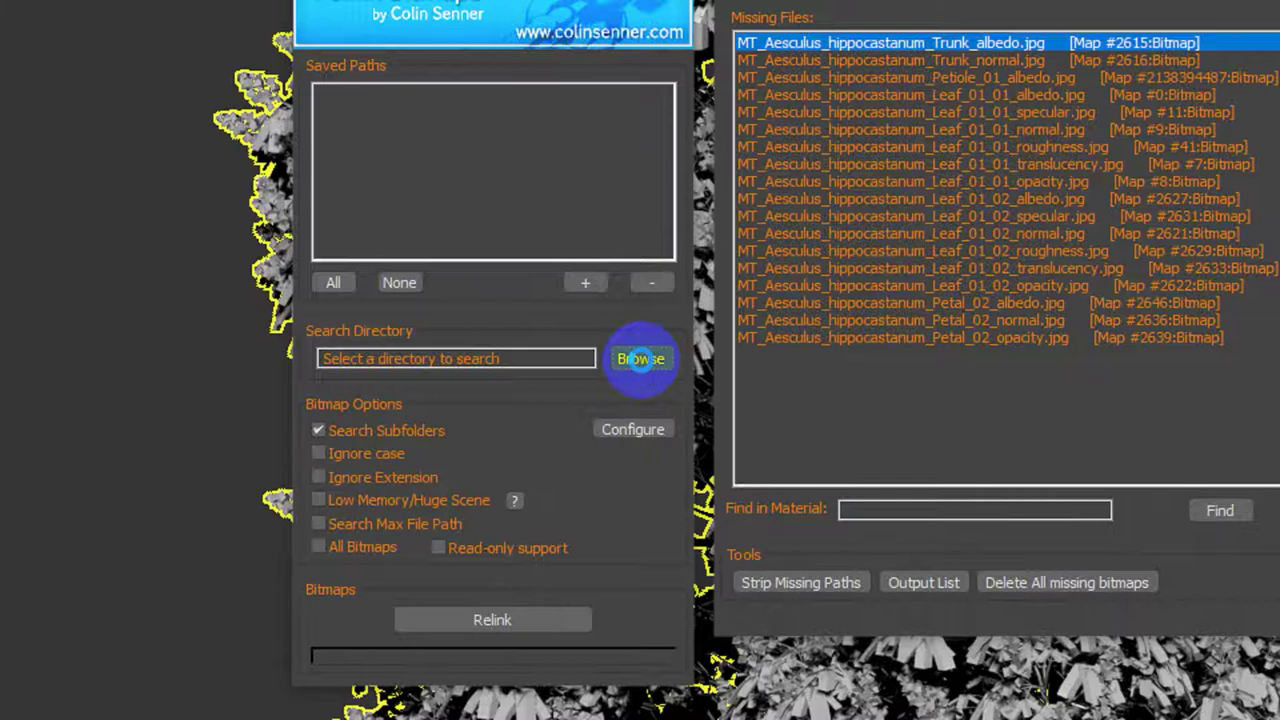
{"action": "left_click", "coordinate": [641, 358]}
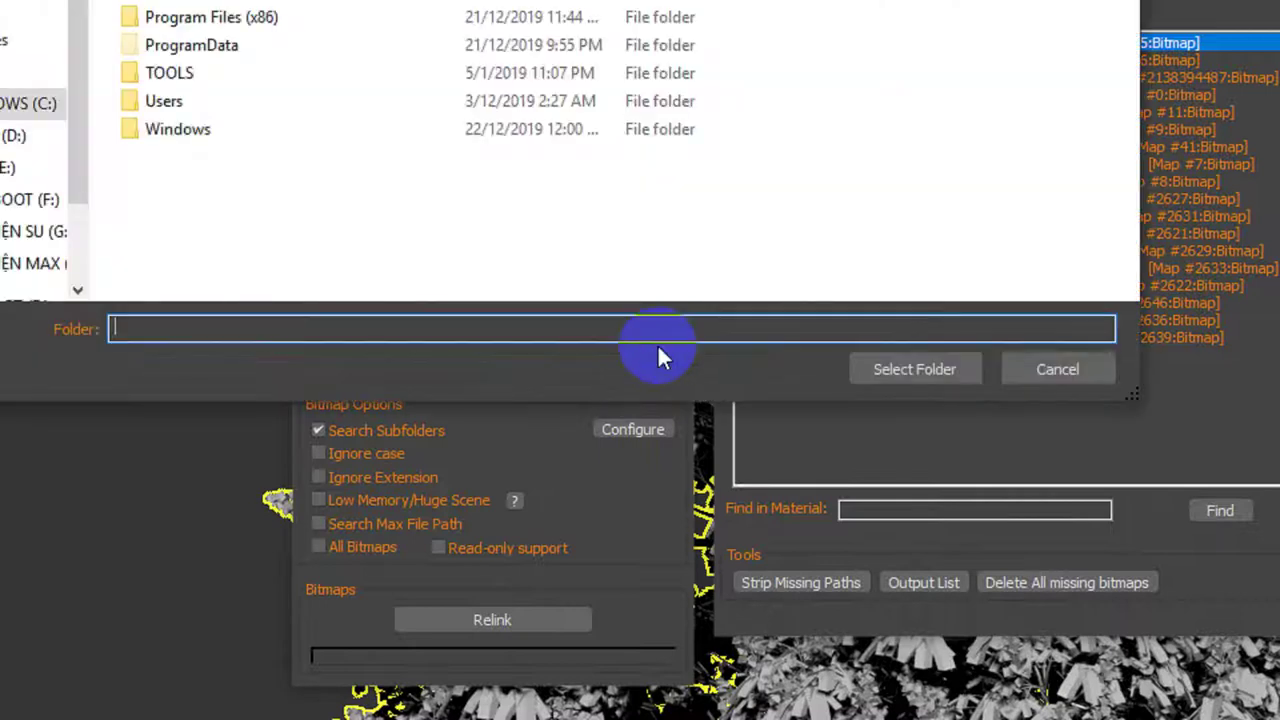
{"action": "type", "text": "G:\\thu vien\\DECORATION\\tree\\Maxtree Vol.11\\MT_PM_V11_Maps"}
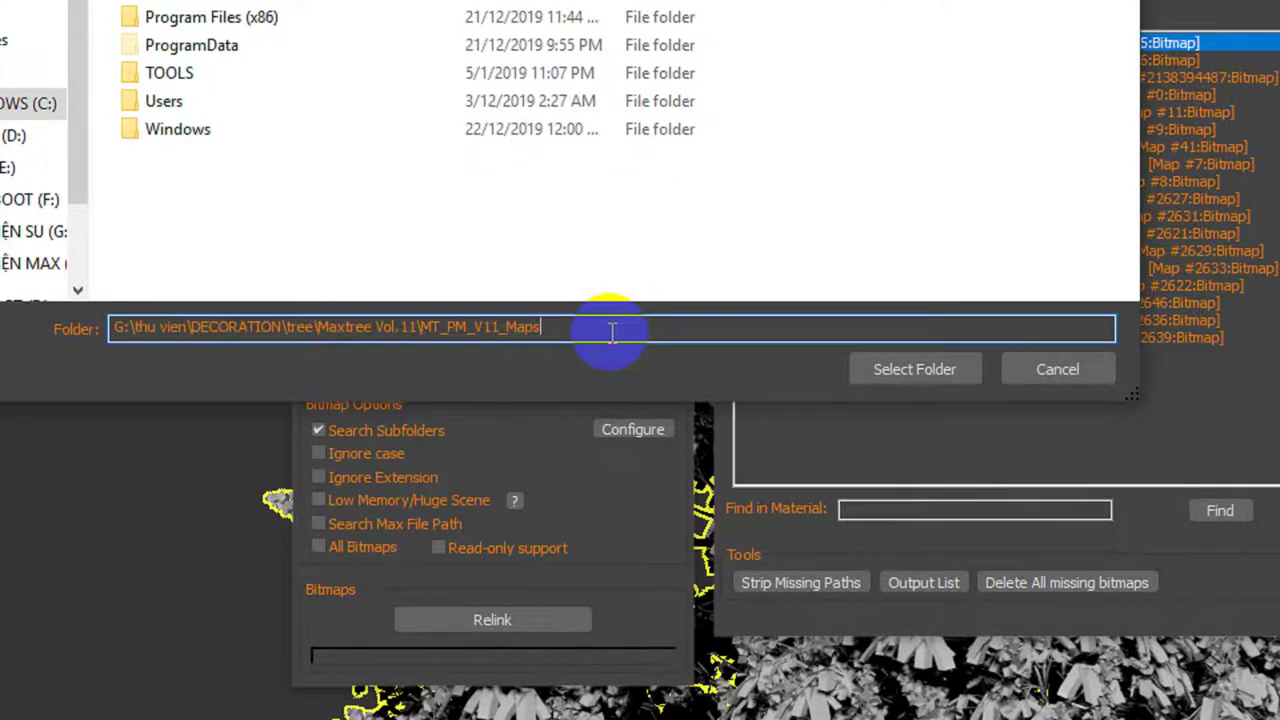
{"action": "left_click", "coordinate": [912, 362]}
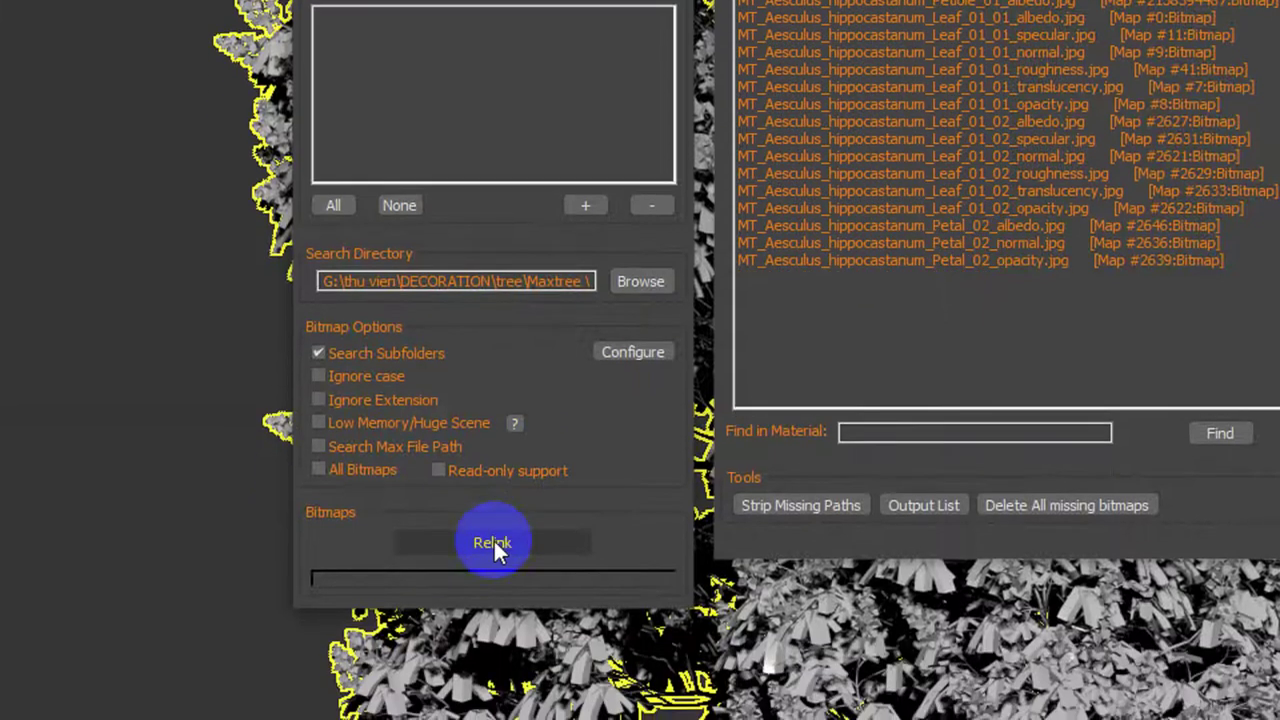
{"action": "left_click", "coordinate": [494, 545]}
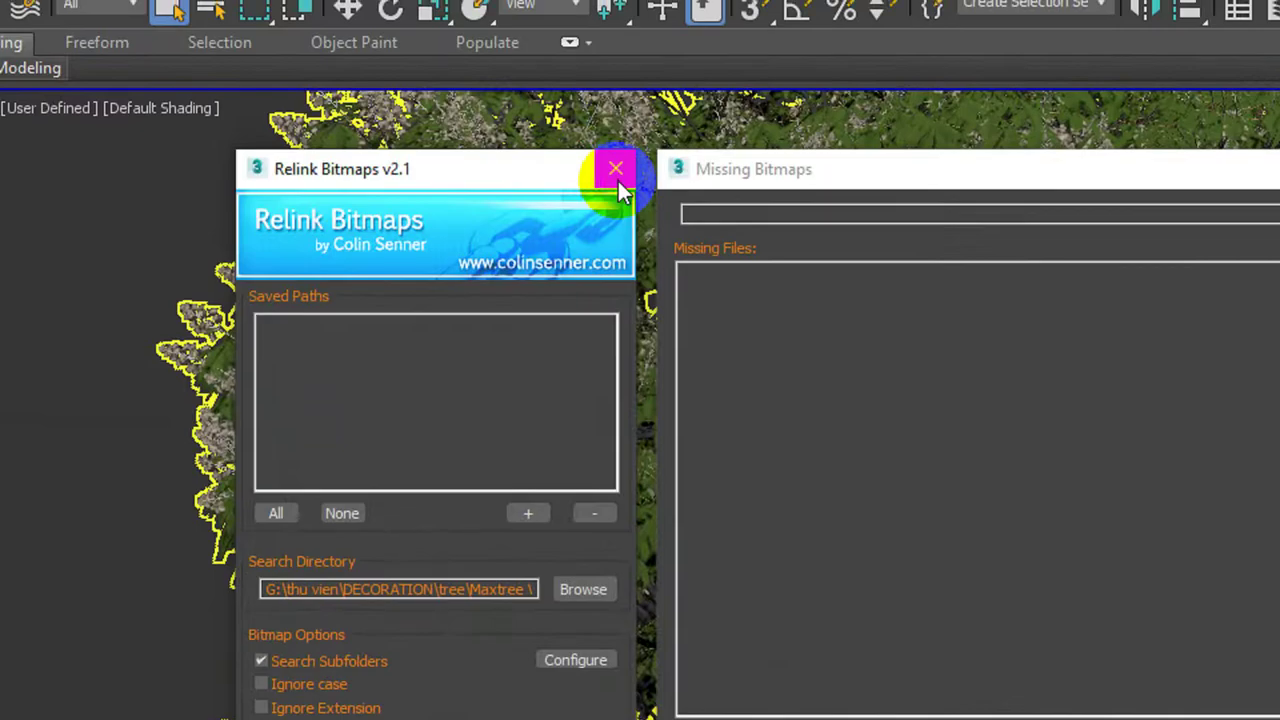
Close the relink dialogs, then select the textured tree and frame it in a close front view.
{"action": "left_click", "coordinate": [615, 168]}
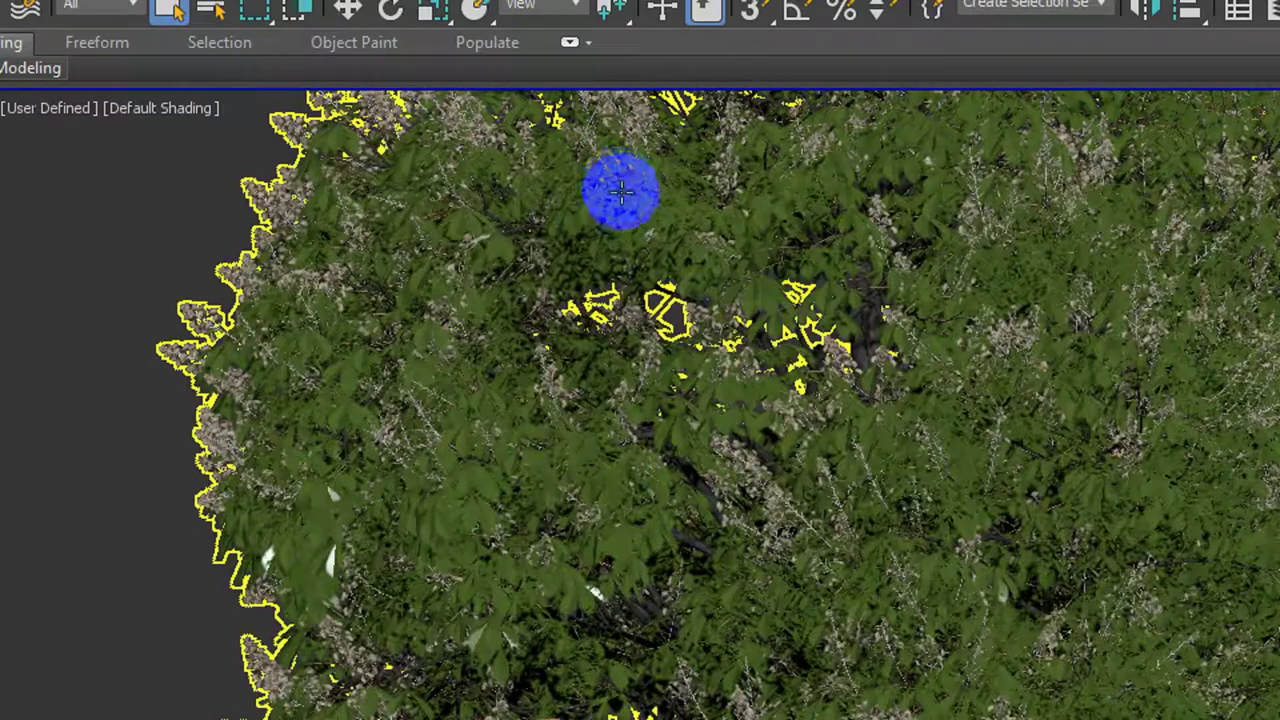
{"action": "scroll", "coordinate": [600, 410], "scroll_direction": "down", "scroll_amount": 4}
{"action": "scroll", "coordinate": [614, 425], "scroll_direction": "up", "scroll_amount": 4}
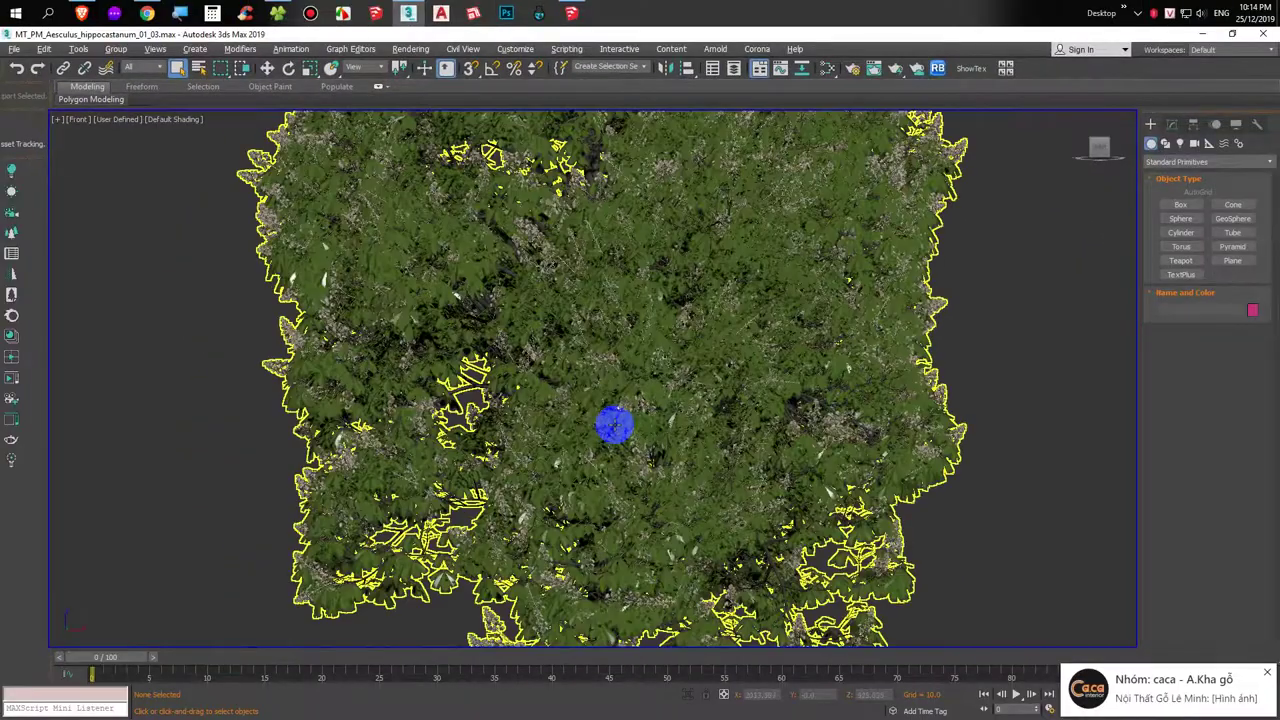
{"action": "scroll", "coordinate": [614, 425], "scroll_direction": "down", "scroll_amount": 5}
{"action": "mouse_move", "coordinate": [623, 366]}
{"action": "middle_mouse_down", "text": "alt"}
{"action": "mouse_move", "coordinate": [749, 360]}
{"action": "mouse_move", "coordinate": [766, 317]}
{"action": "mouse_move", "coordinate": [680, 394]}
{"action": "mouse_move", "coordinate": [583, 340]}
{"action": "middle_mouse_up", "text": "alt"}
{"action": "left_click", "coordinate": [680, 394]}
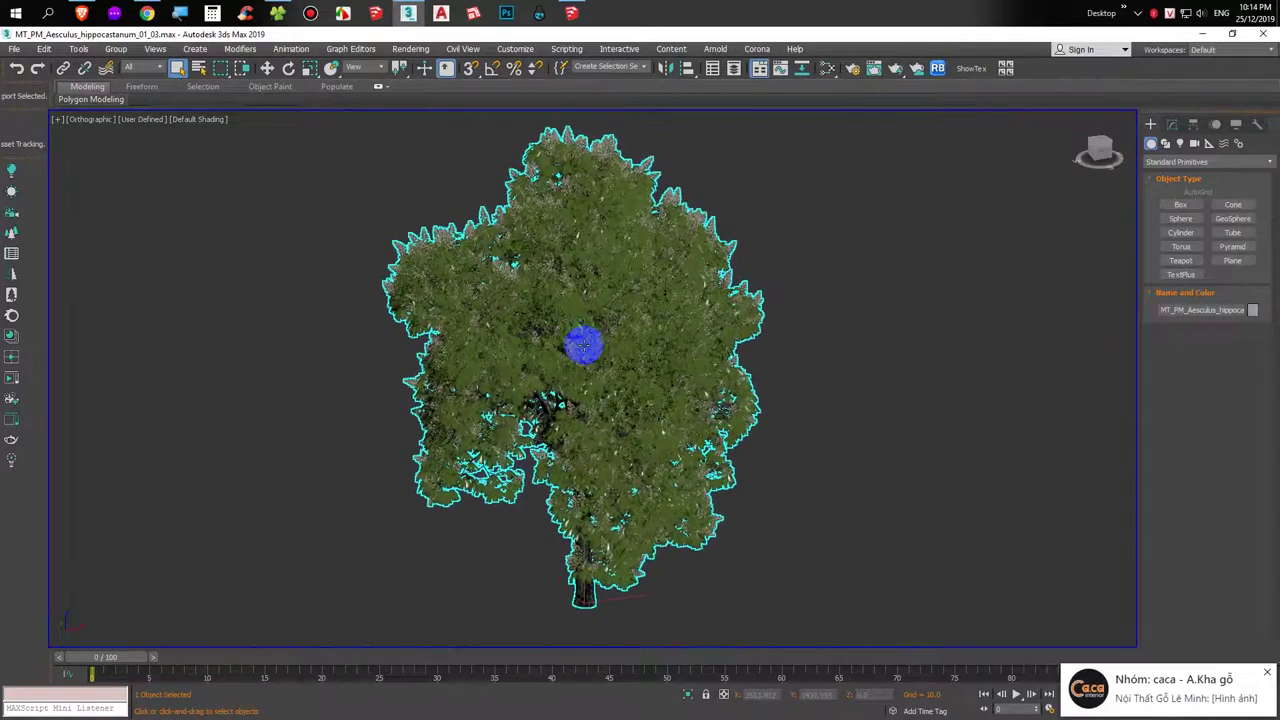
{"action": "key", "text": "f"}
{"action": "scroll", "coordinate": [531, 408], "scroll_direction": "down", "scroll_amount": 5}
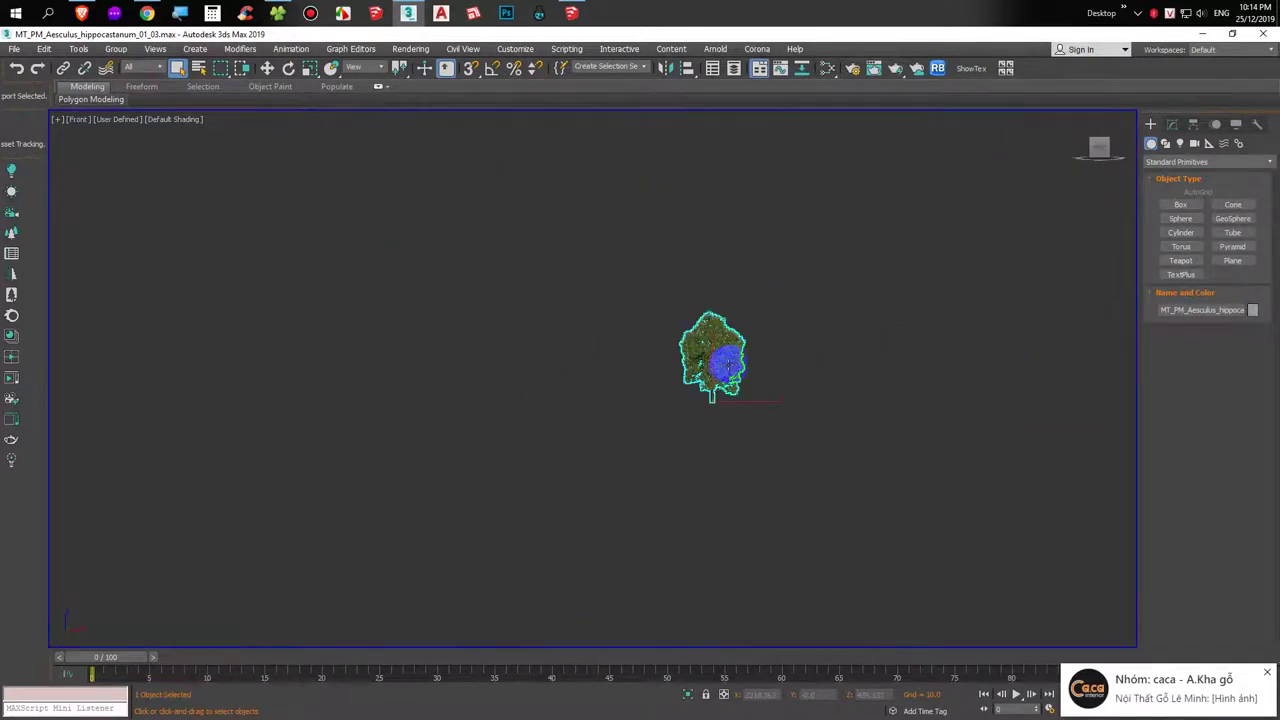
{"action": "scroll", "coordinate": [727, 366], "scroll_direction": "up", "scroll_amount": 5}
{"action": "mouse_move", "coordinate": [717, 363]}
{"action": "middle_mouse_down"}
{"action": "mouse_move", "coordinate": [583, 403]}
{"action": "mouse_move", "coordinate": [623, 386]}
{"action": "middle_mouse_up"}
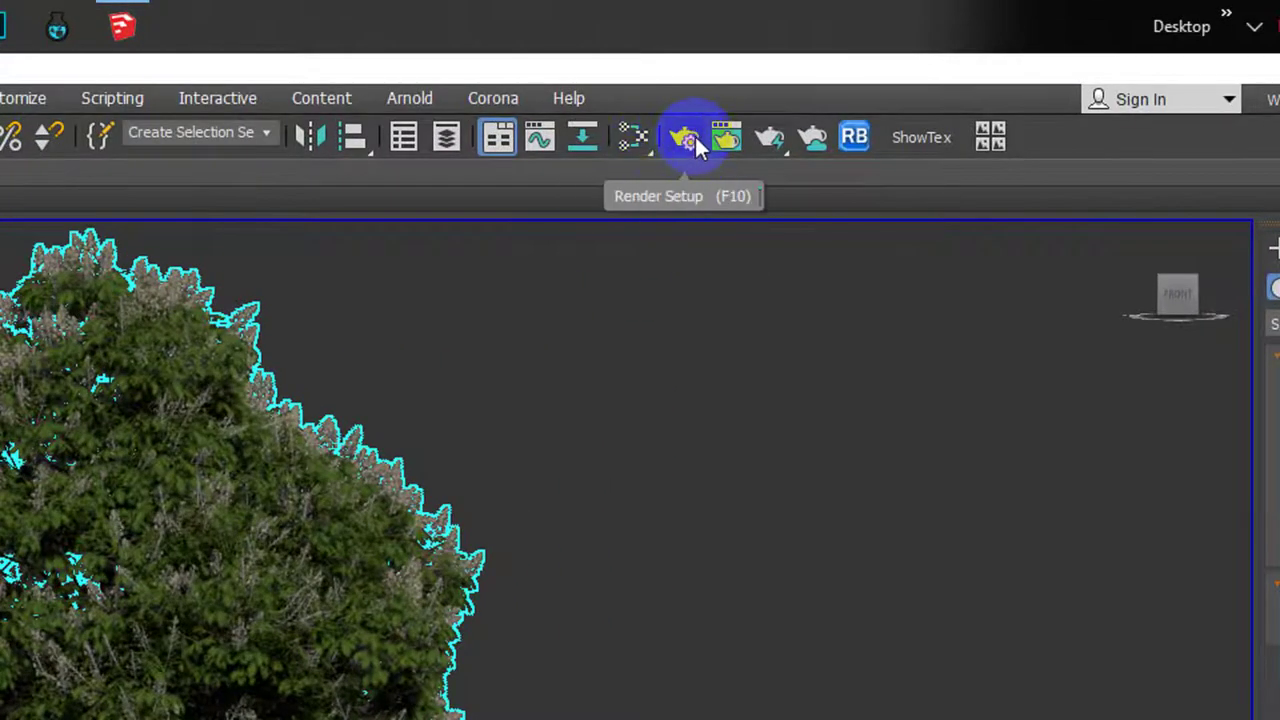
Switch the Render Setup renderer from Scanline to V-Ray Next, update 3.
{"action": "left_click", "coordinate": [687, 138]}
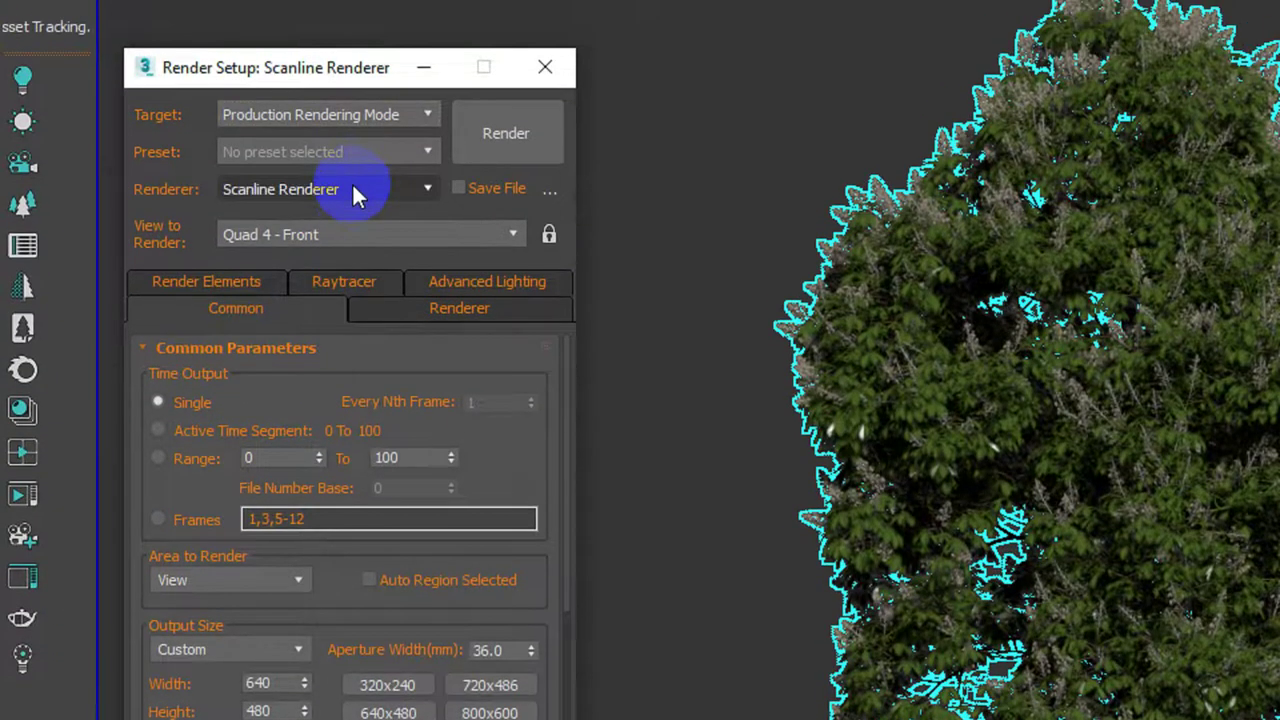
{"action": "left_click", "coordinate": [352, 134]}
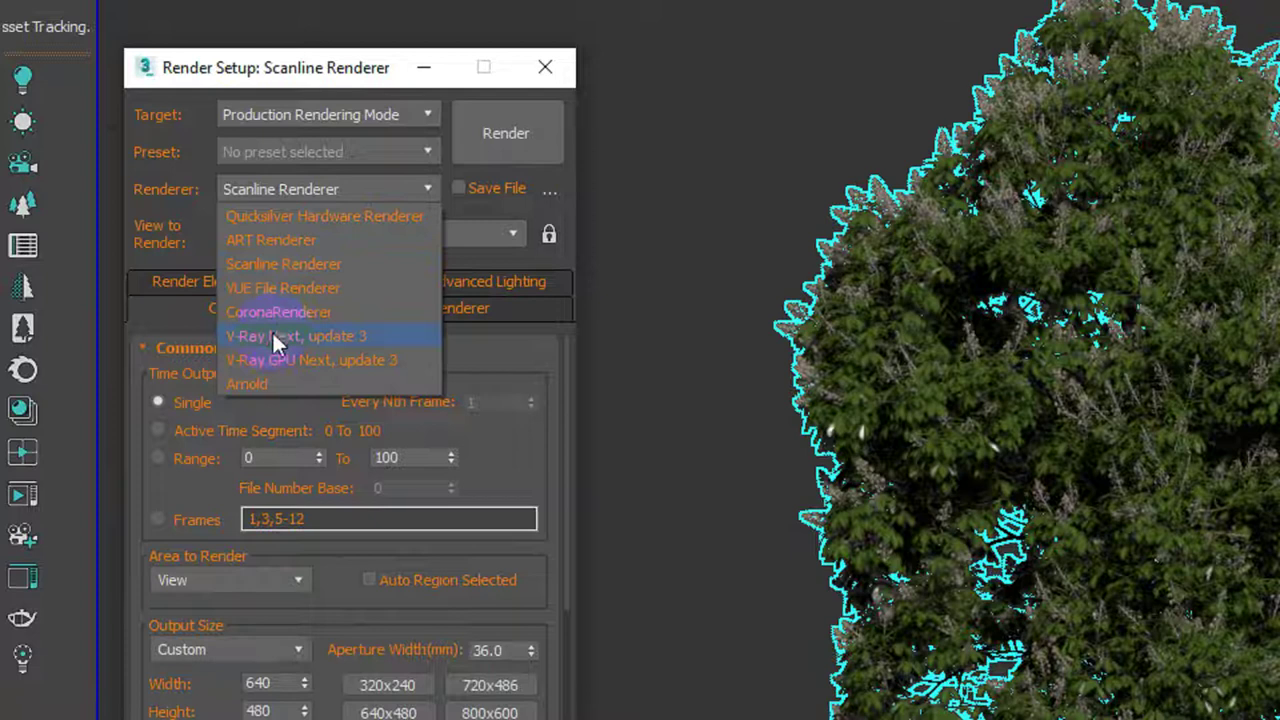
{"action": "left_click", "coordinate": [274, 338]}
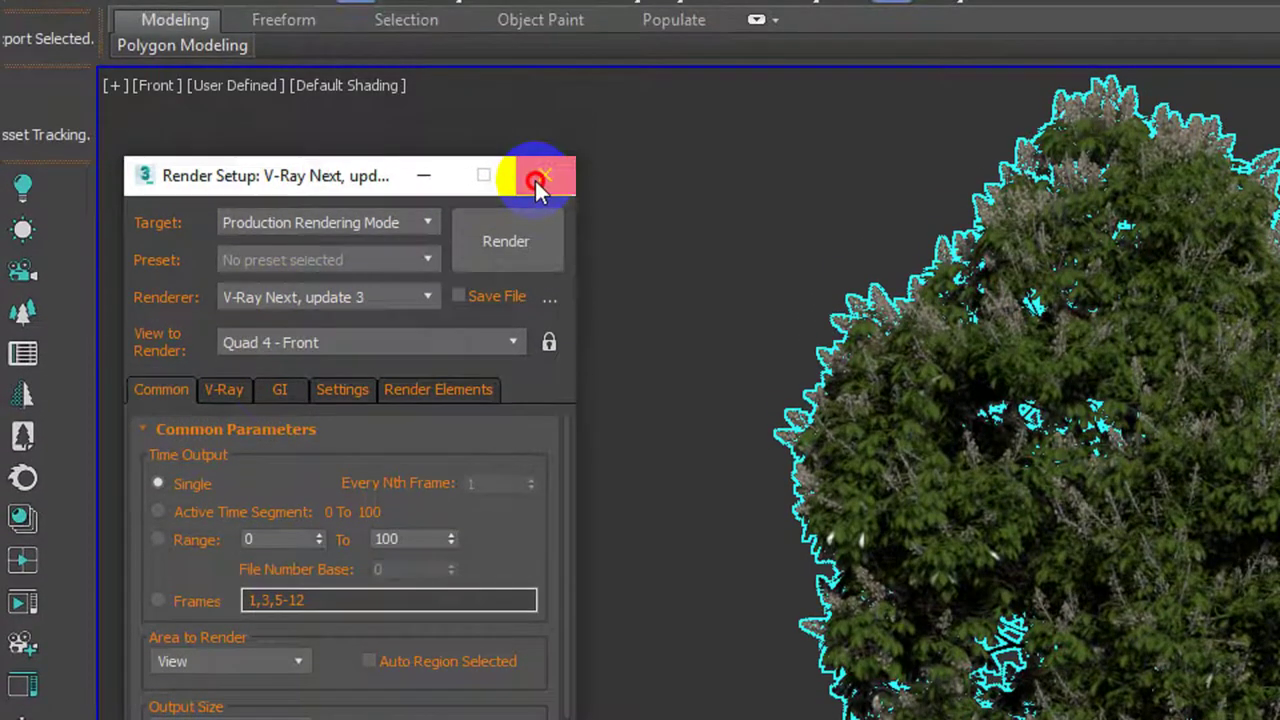
{"action": "left_click", "coordinate": [537, 181]}
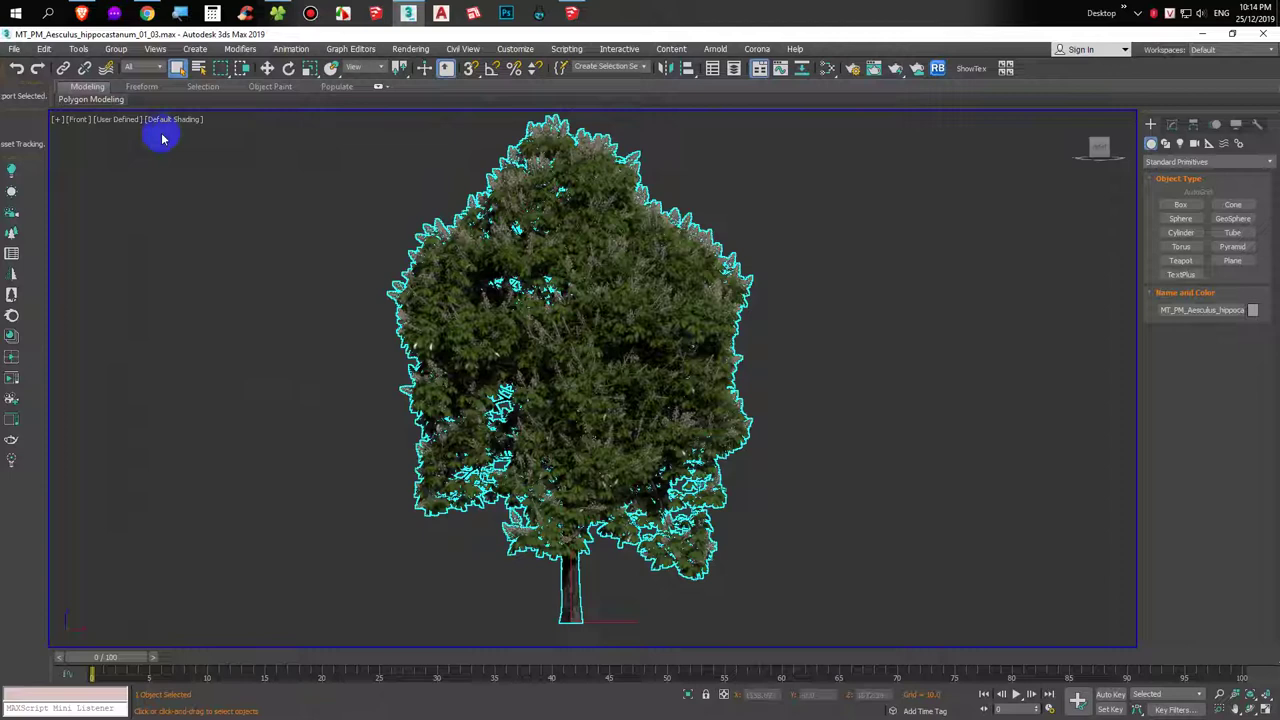
Start V-Ray mesh export from the tree's quad menu and browse for its export folder.
{"action": "right_click", "coordinate": [575, 249]}
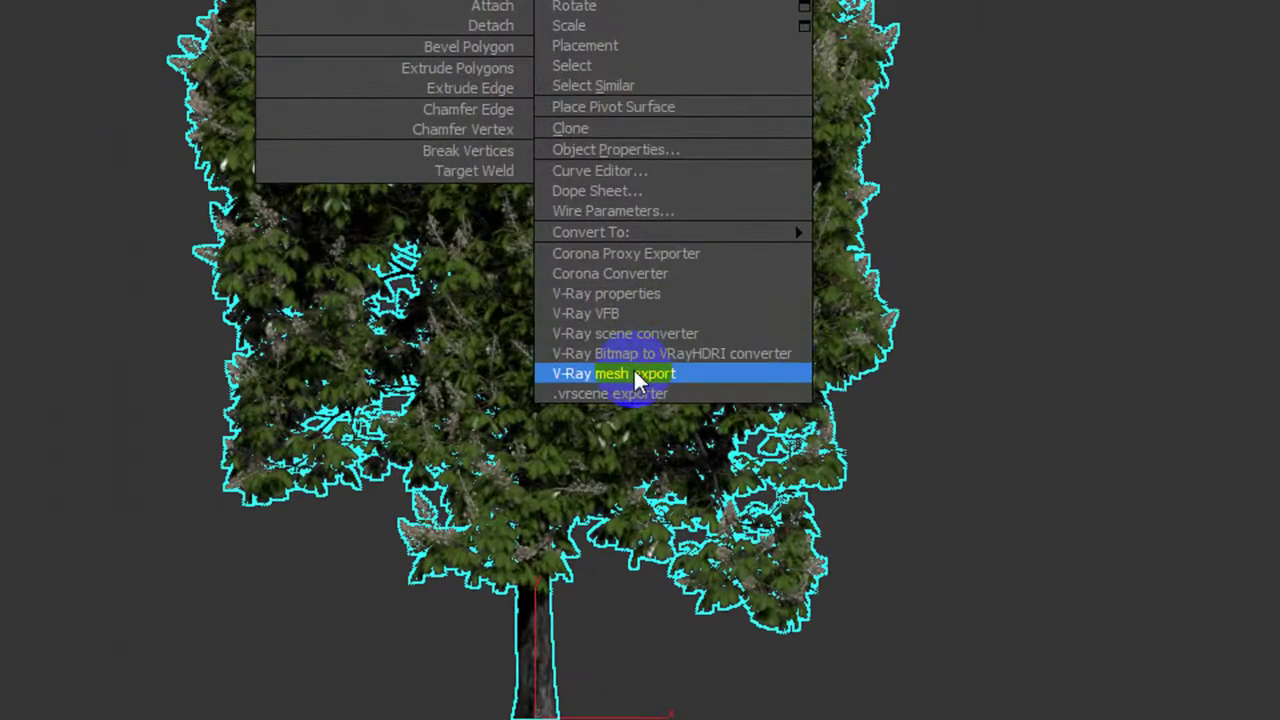
{"action": "left_click", "coordinate": [598, 374]}
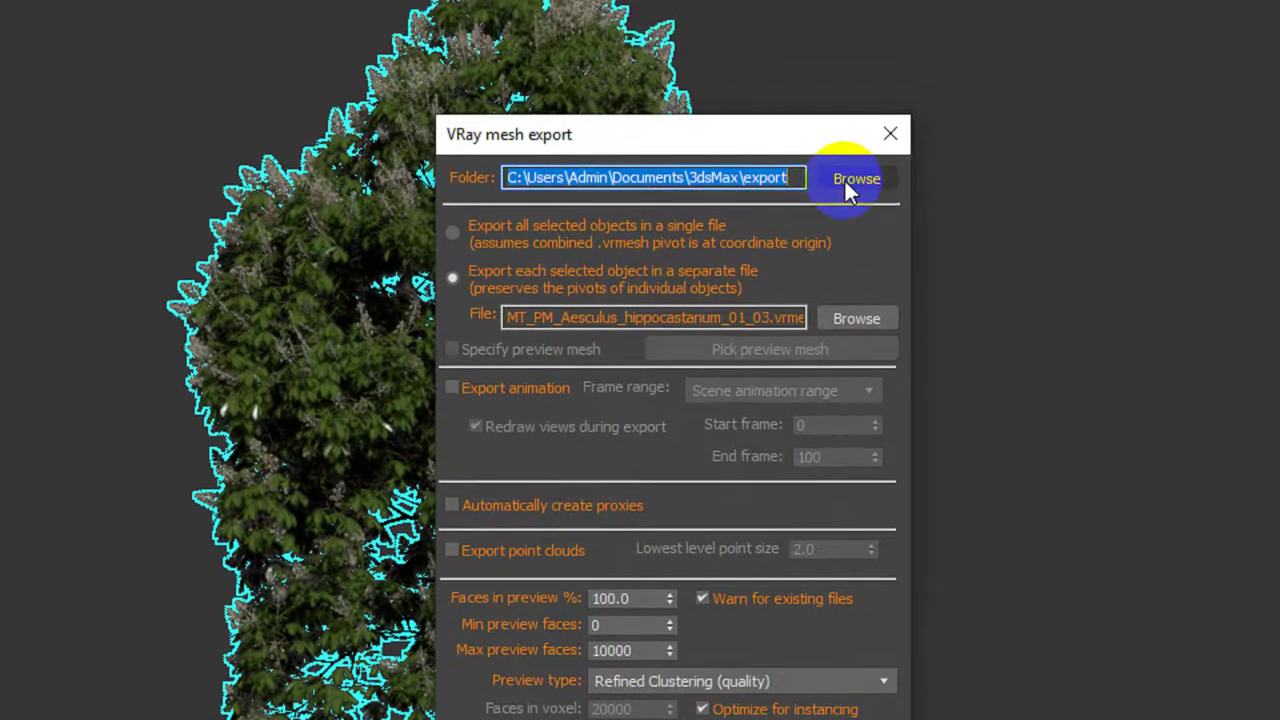
{"action": "left_click", "coordinate": [844, 178]}
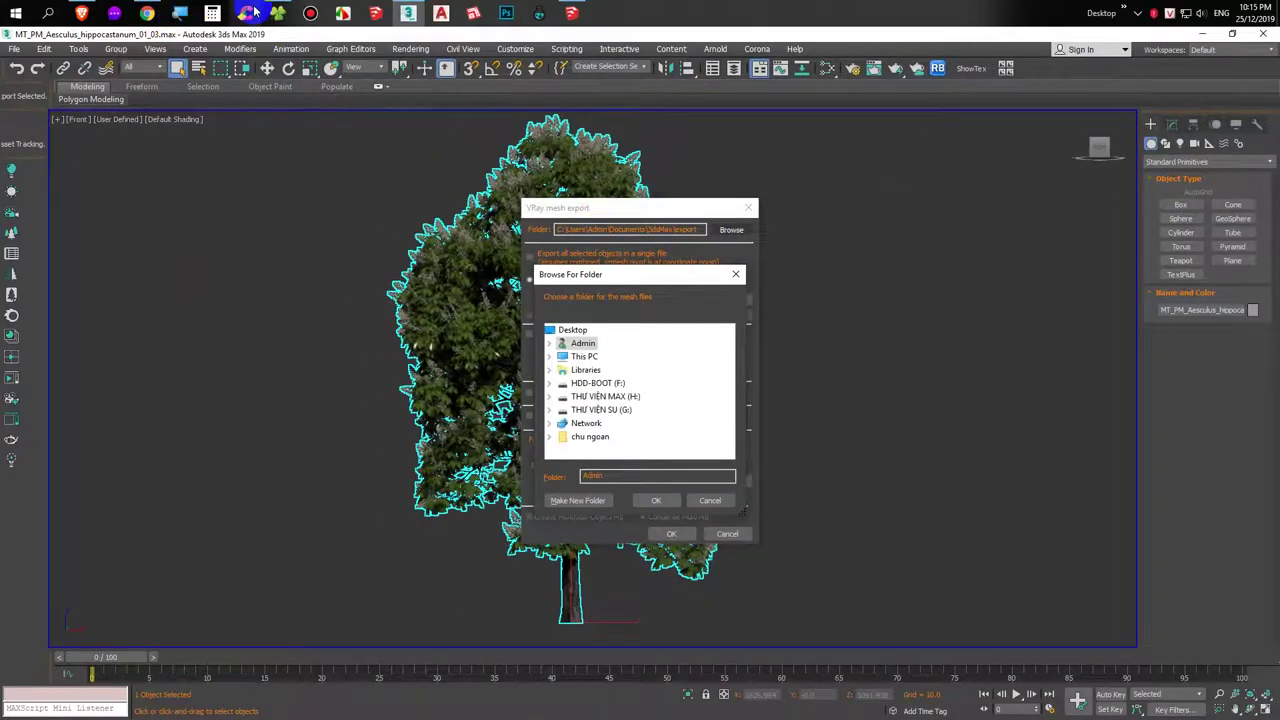
{"action": "left_click", "coordinate": [279, 16]}
Open the file su proxy folder in a new Explorer tab and copy its folder path.
{"action": "right_click", "coordinate": [364, 95]}
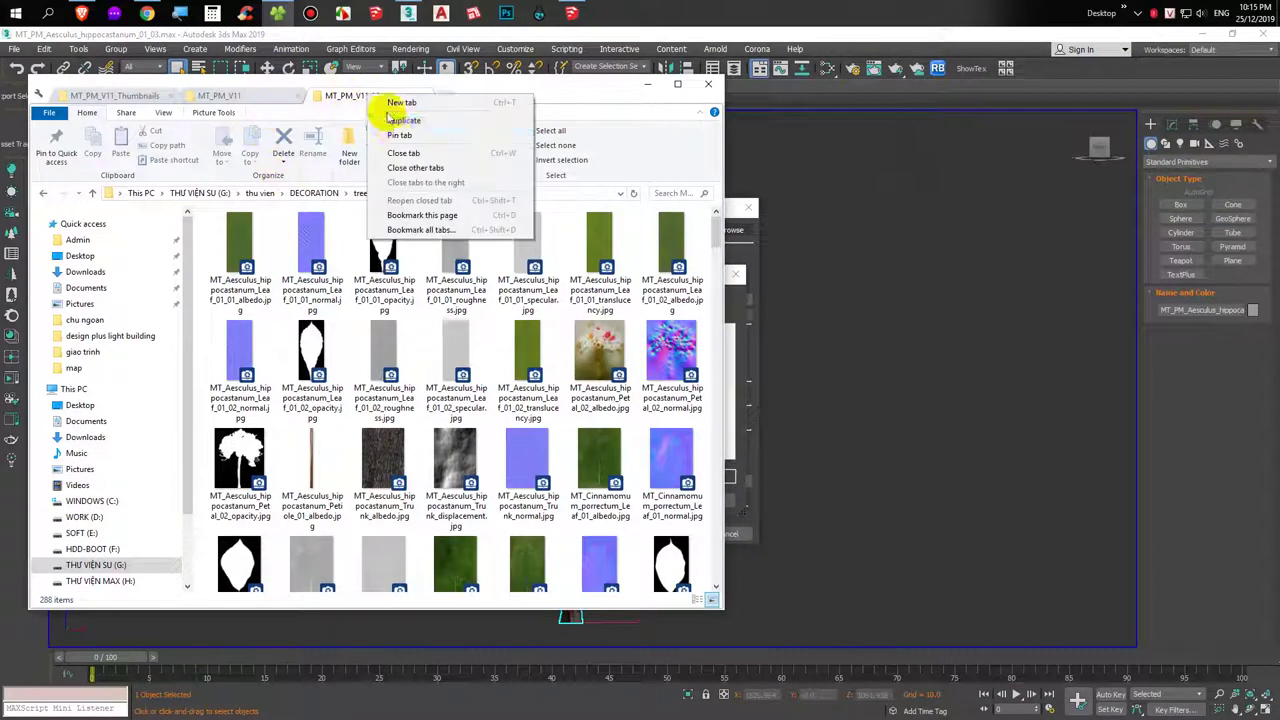
{"action": "left_click", "coordinate": [412, 121]}
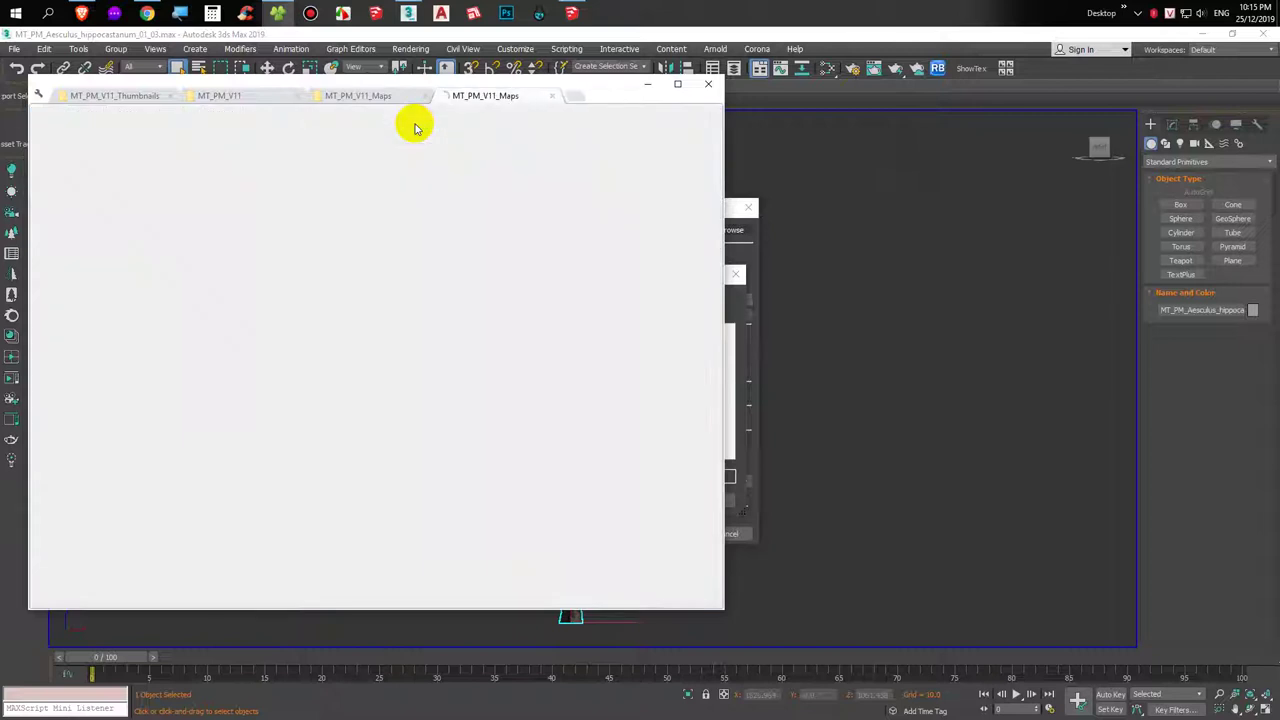
{"action": "left_click", "coordinate": [386, 192]}
{"action": "mouse_move", "coordinate": [240, 252]}
{"action": "left_click", "coordinate": [237, 237]}
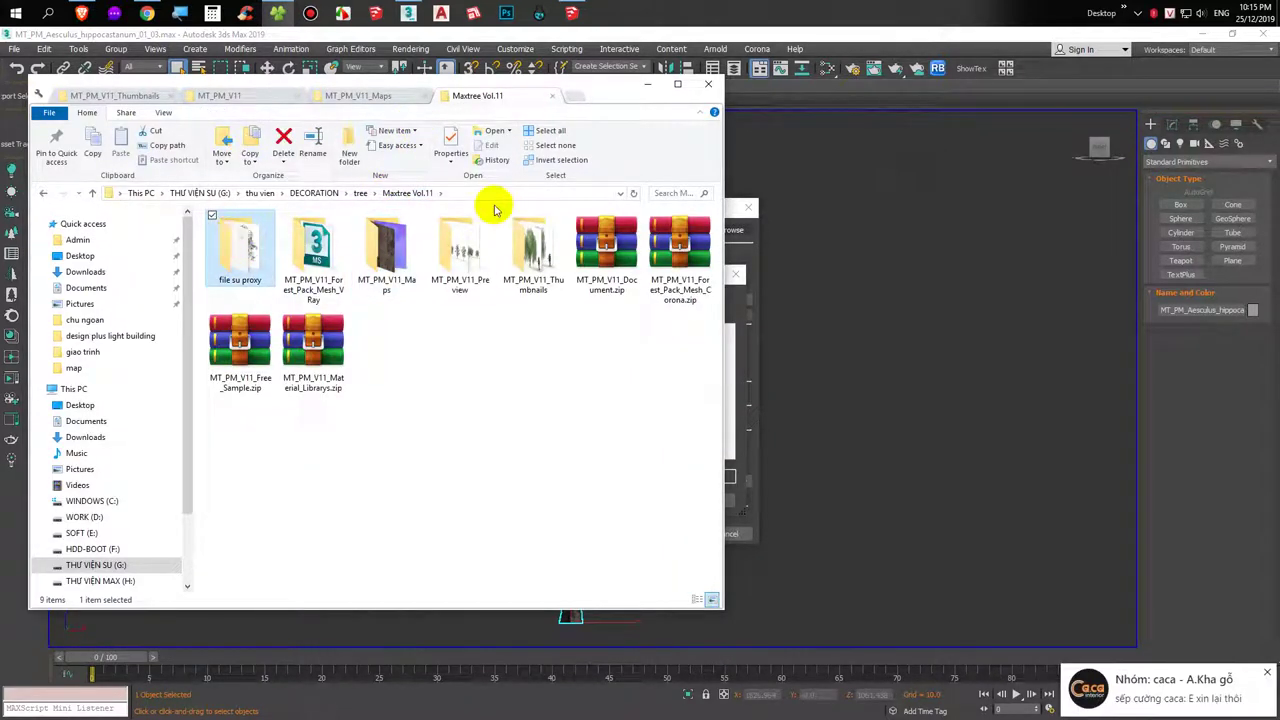
{"action": "double_click", "coordinate": [241, 256]}
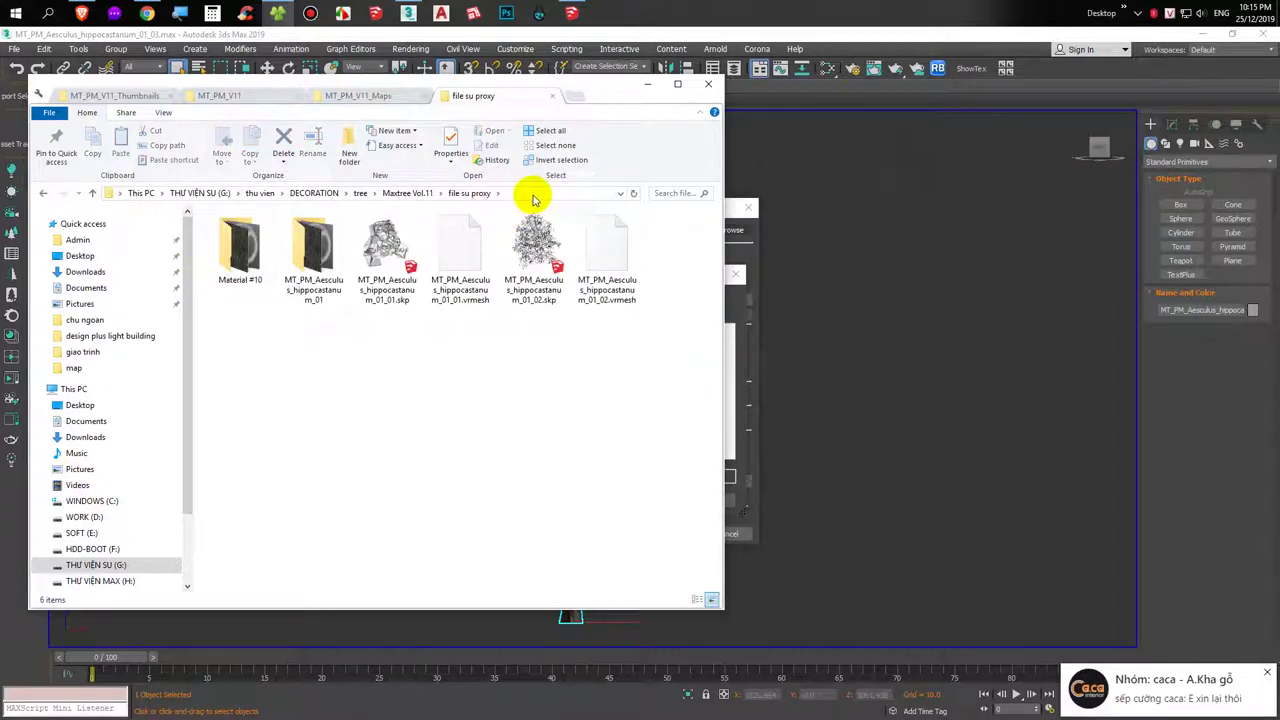
{"action": "left_click", "coordinate": [533, 195]}
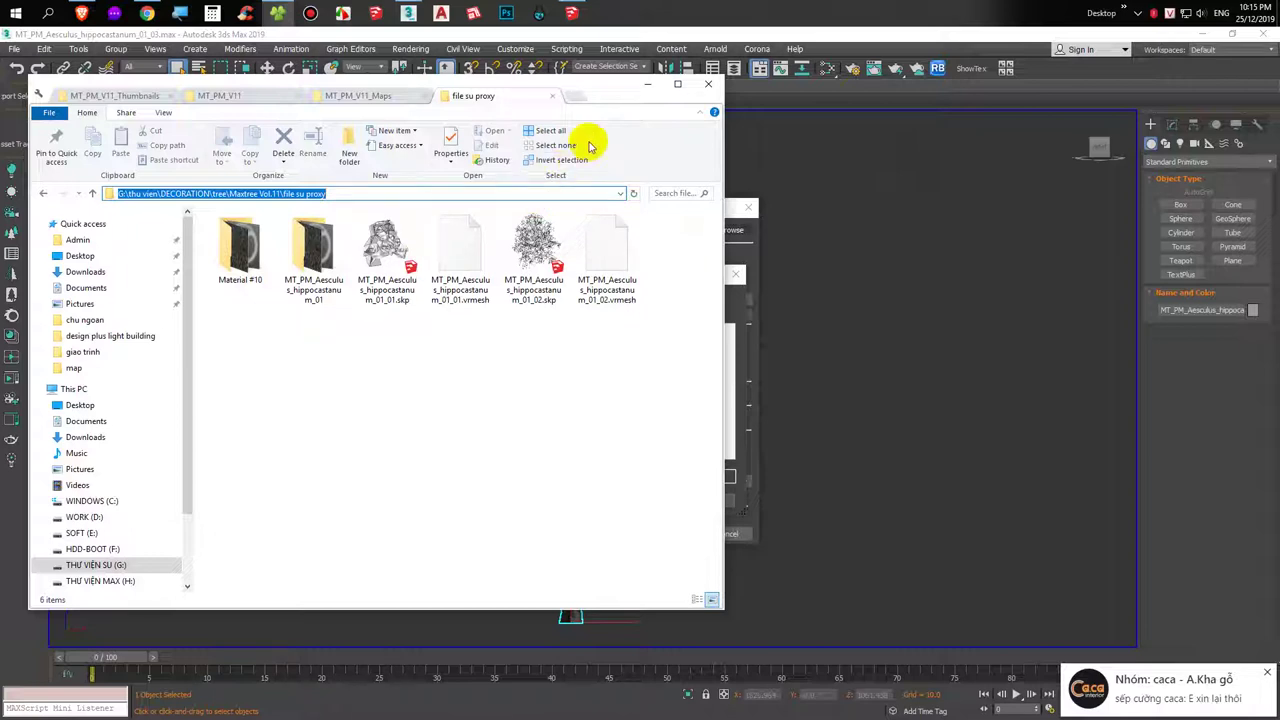
{"action": "left_click", "coordinate": [645, 84]}
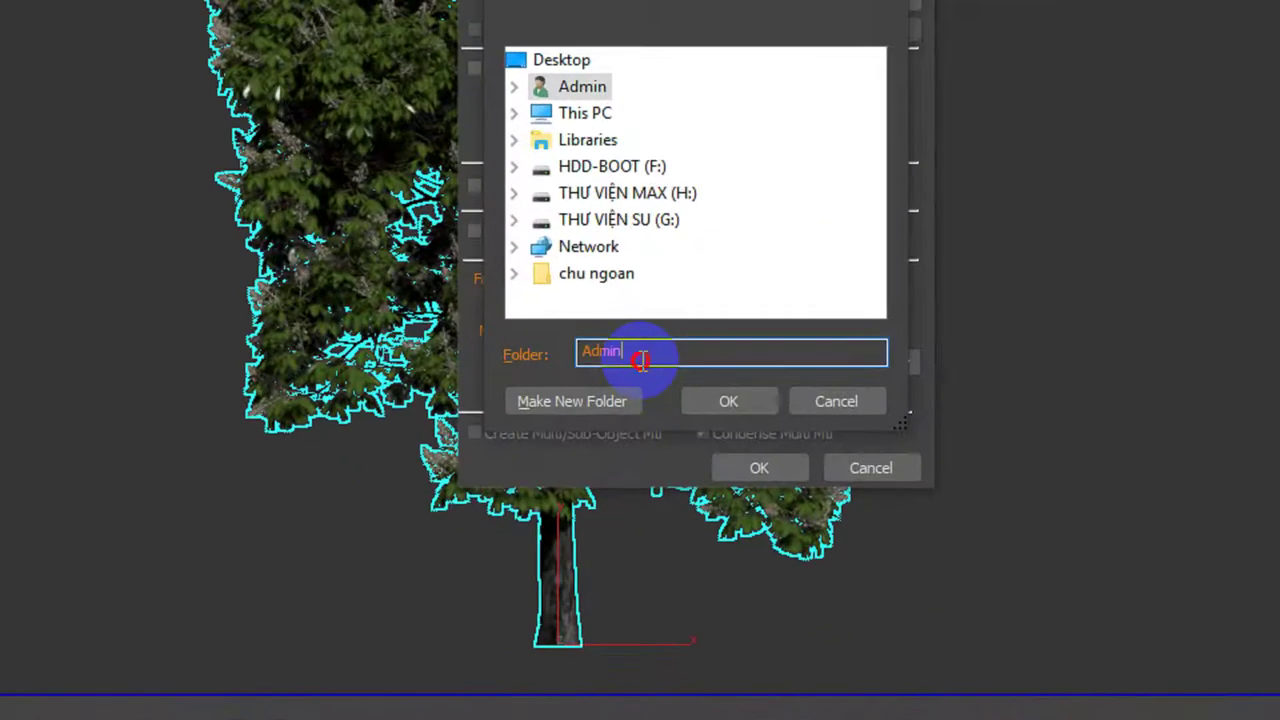
Set the export folder to the file su proxy path, exporting all selected objects into one file.
{"action": "double_click", "coordinate": [608, 476]}
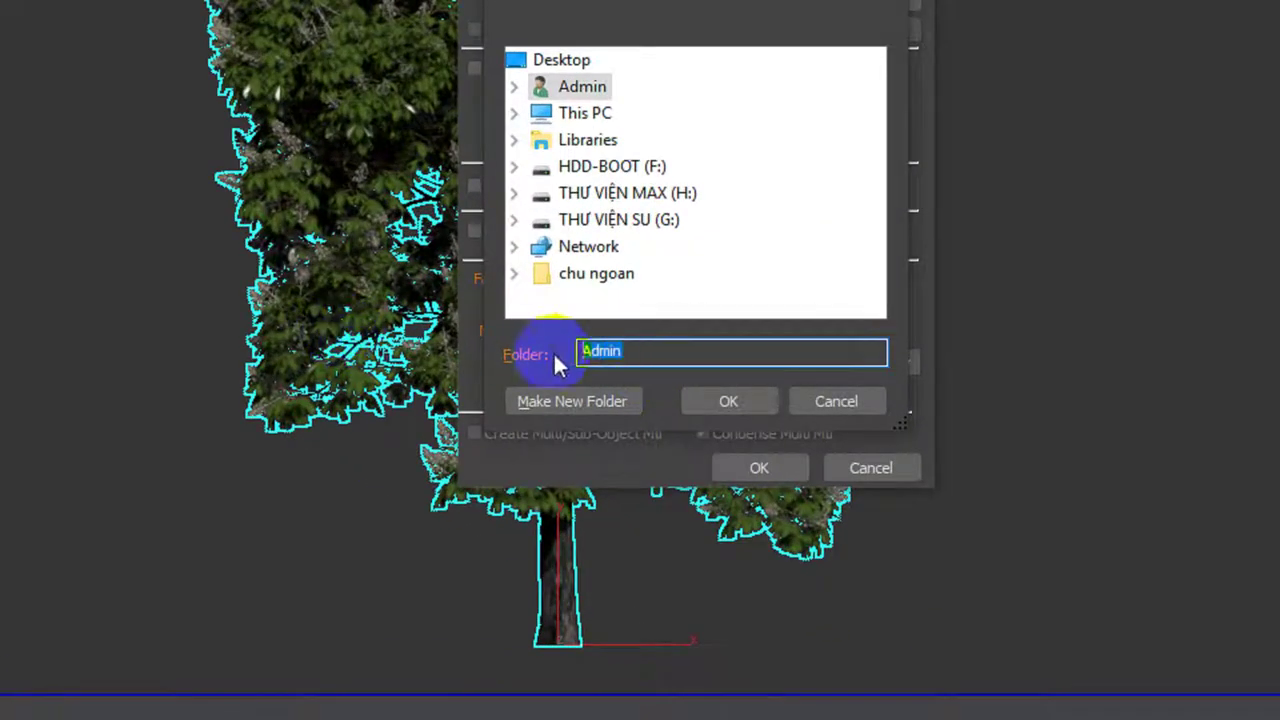
{"action": "key", "text": "ctrl+v"}
{"action": "left_click", "coordinate": [731, 400]}
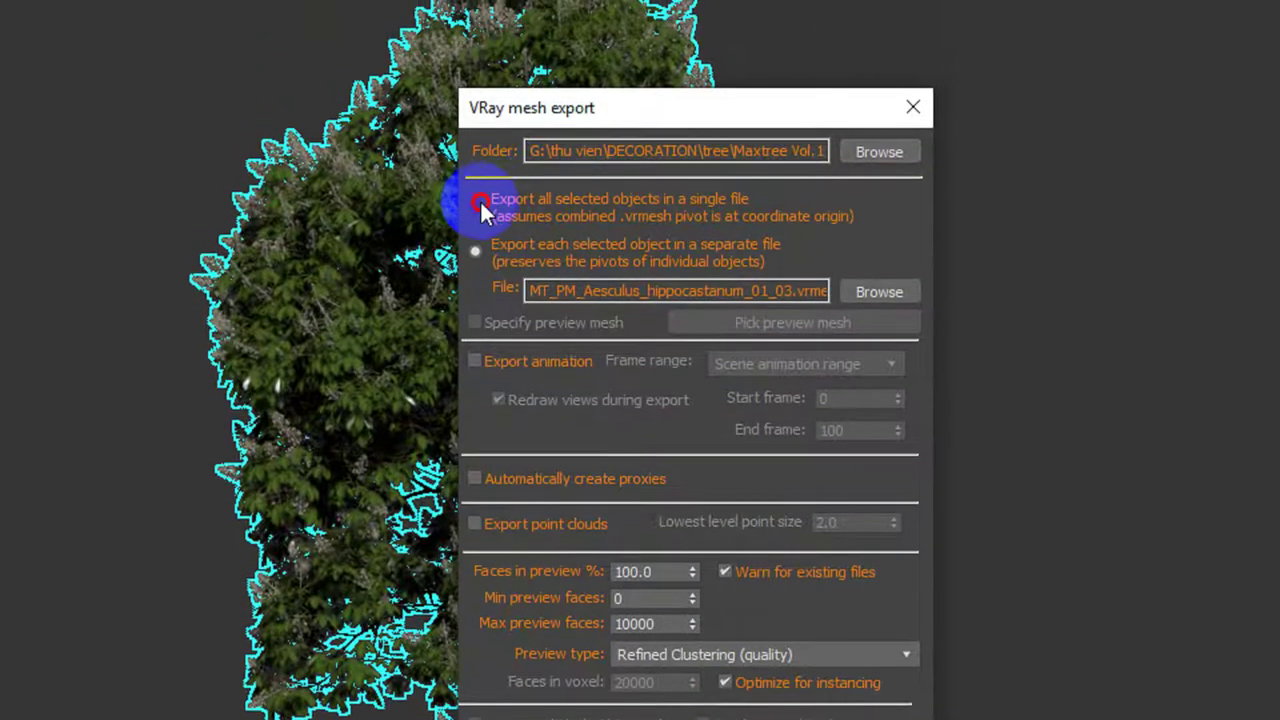
{"action": "left_click", "coordinate": [478, 203]}
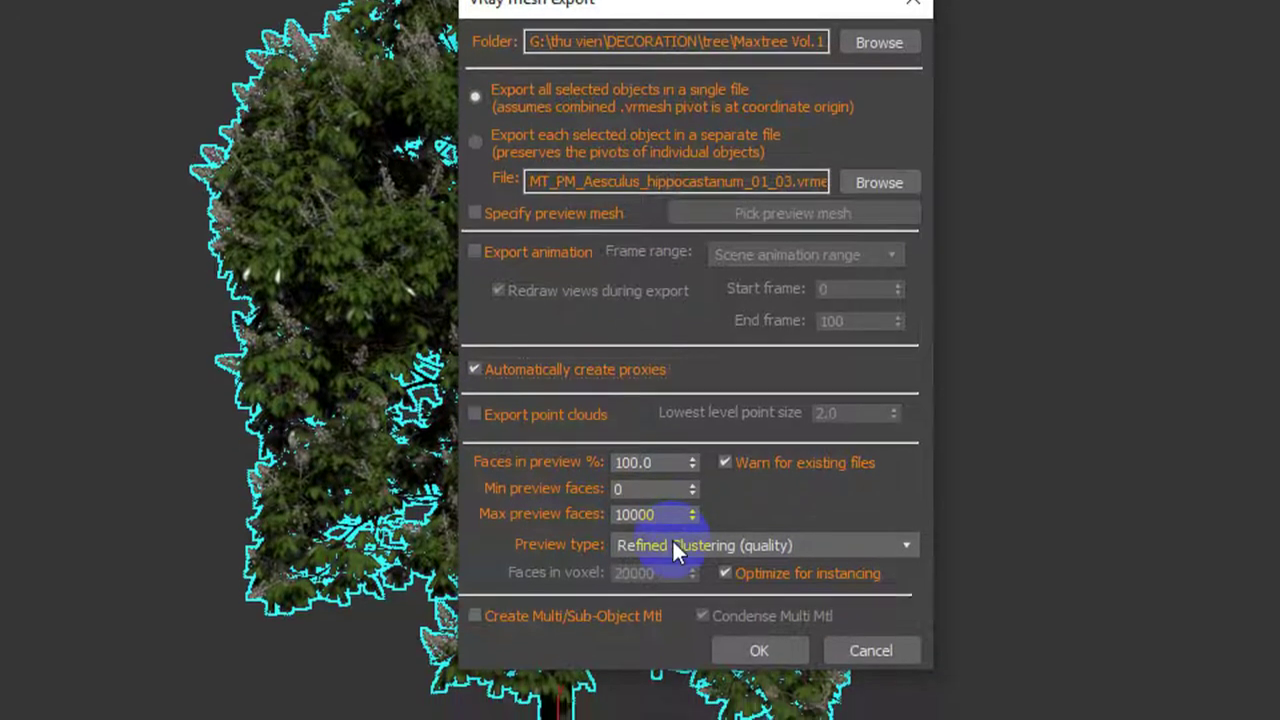
Use Face Skipping preview with 10000 max preview faces and enable Create Multi/Sub-Object Mtl.
{"action": "left_click", "coordinate": [672, 562]}
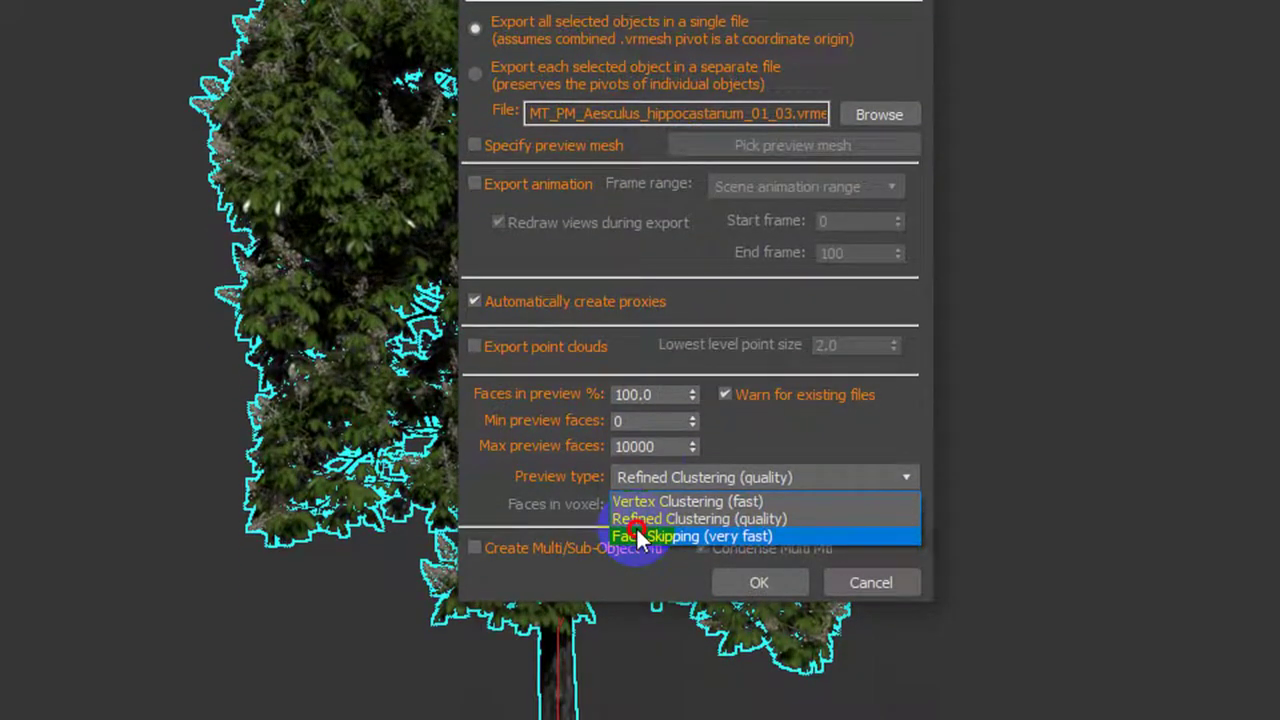
{"action": "left_click", "coordinate": [640, 537]}
{"action": "left_click_drag", "start_coordinate": [686, 447], "coordinate": [487, 453]}
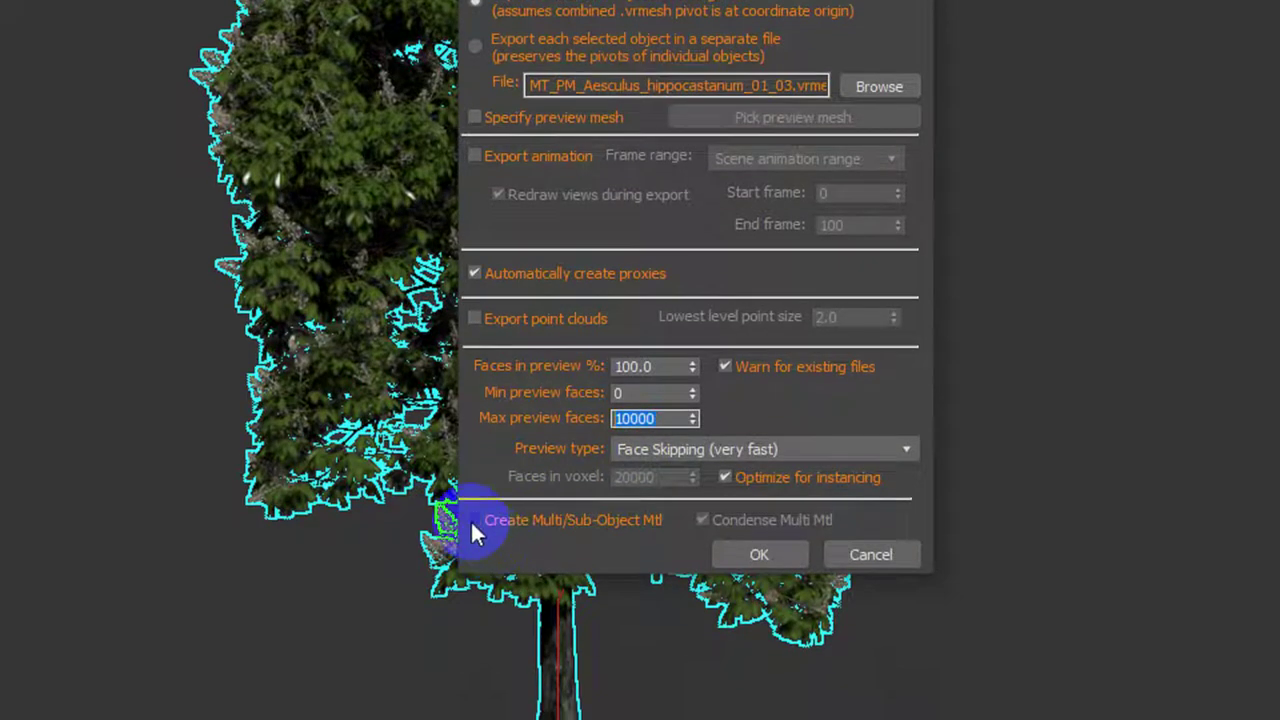
{"action": "left_click", "coordinate": [733, 547]}
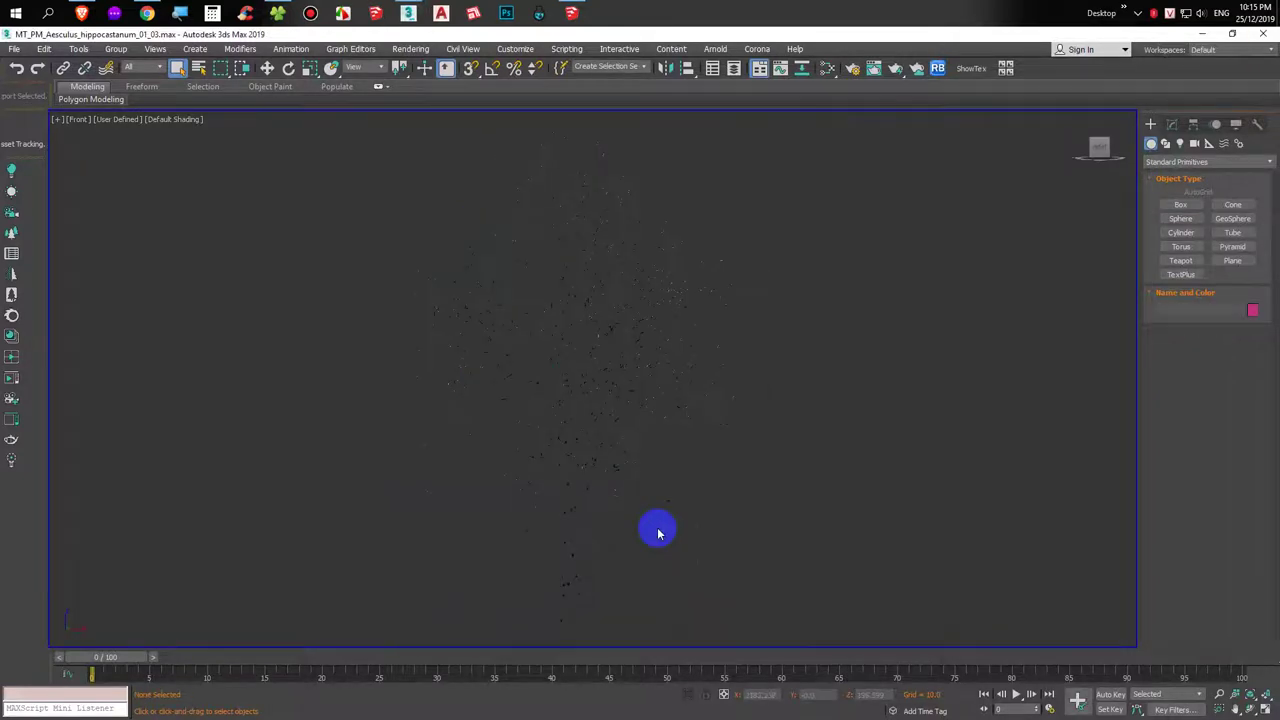
Select the whole tree proxy in the 3ds Max scene.
{"action": "left_click", "coordinate": [537, 380]}
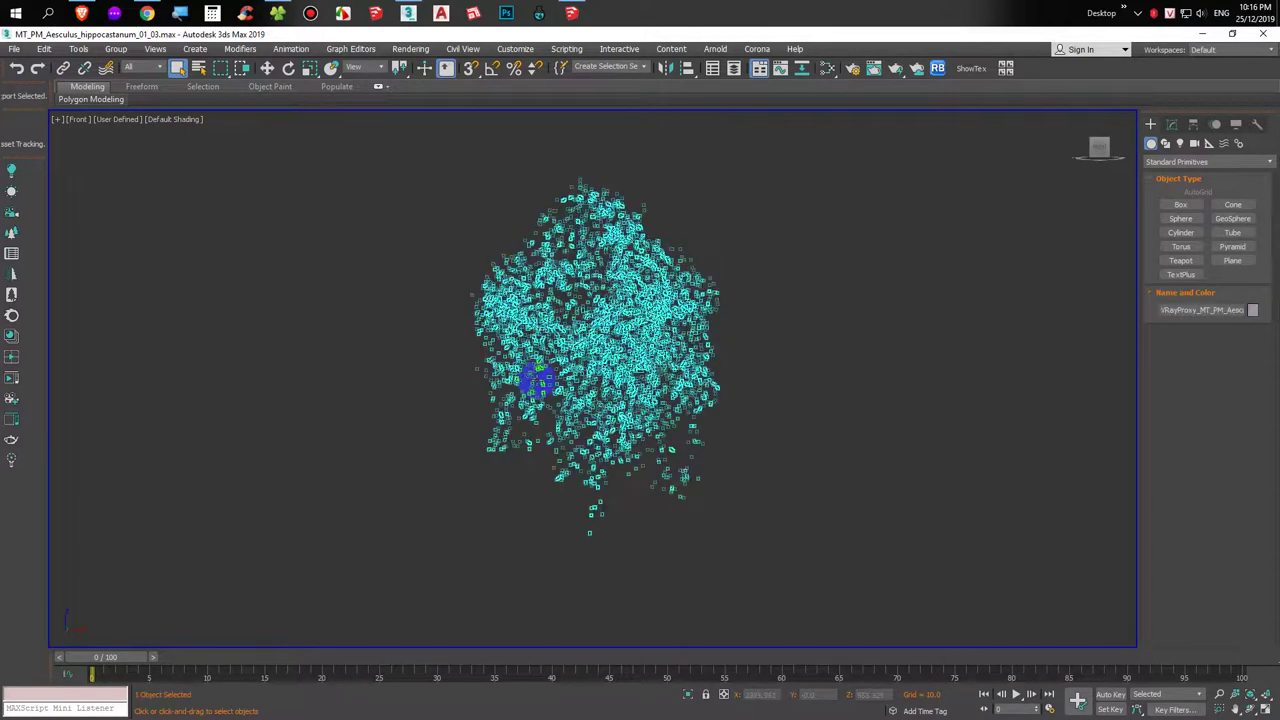
{"action": "left_click_drag", "start_coordinate": [403, 425], "coordinate": [558, 370]}
{"action": "left_click", "coordinate": [765, 428]}
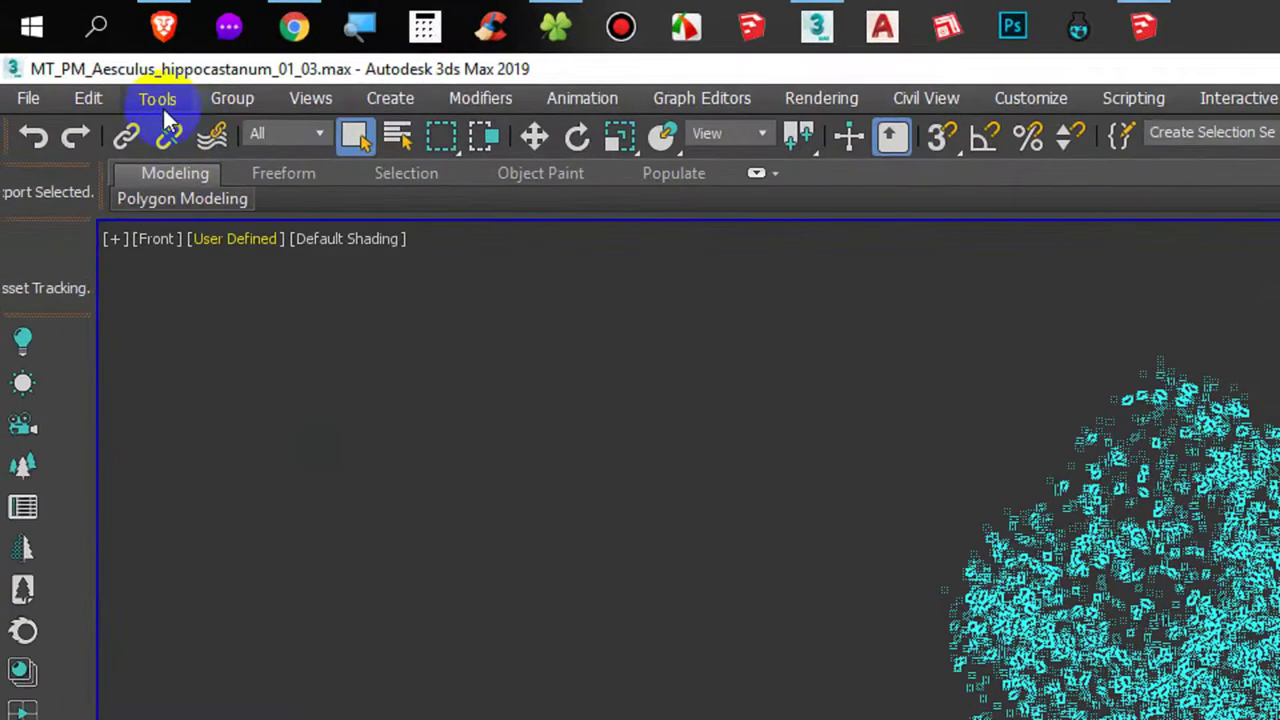
Convert all scene materials to .vrmat files saved in the 'file su proxy' folder.
{"action": "left_click", "coordinate": [78, 48]}
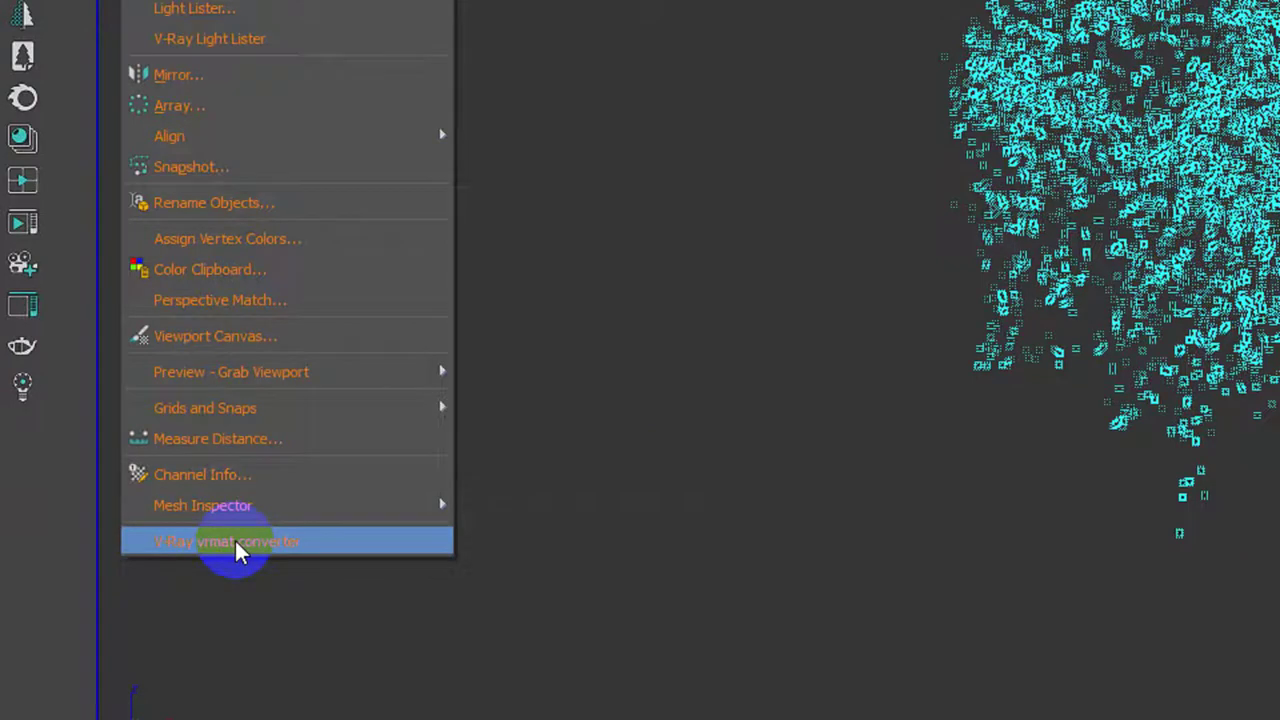
{"action": "left_click", "coordinate": [236, 542]}
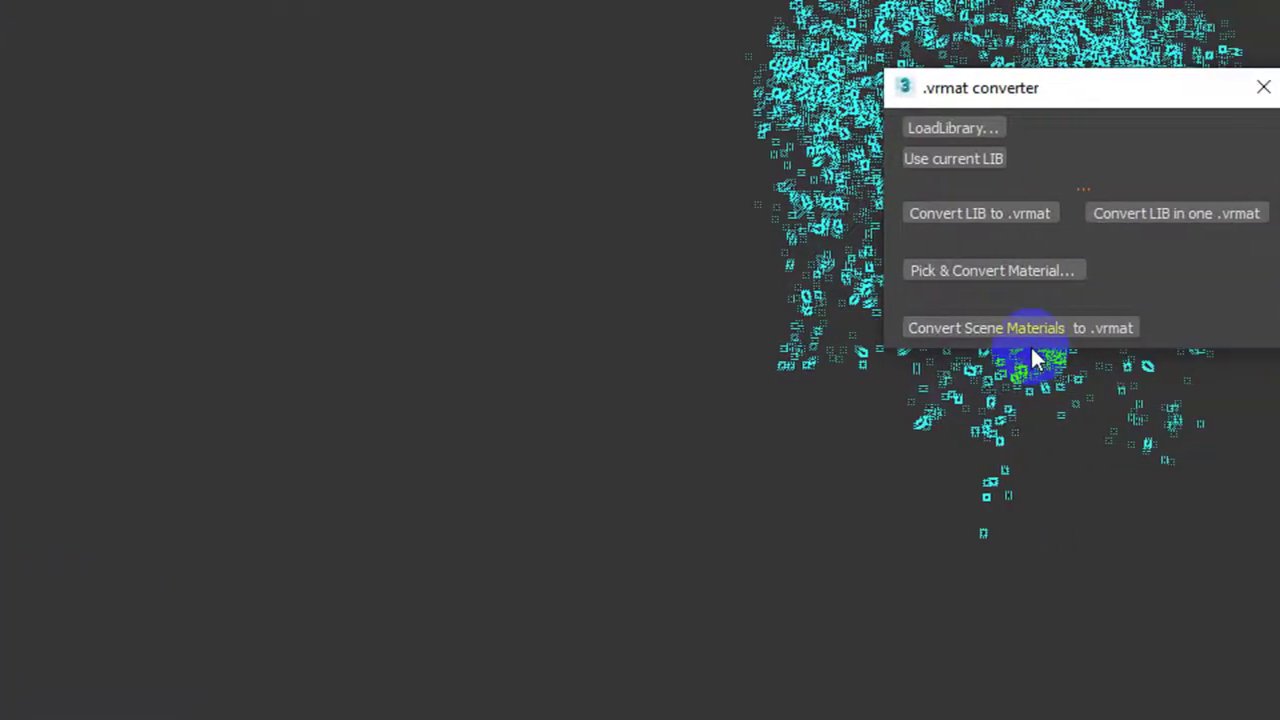
{"action": "left_click", "coordinate": [1013, 327]}
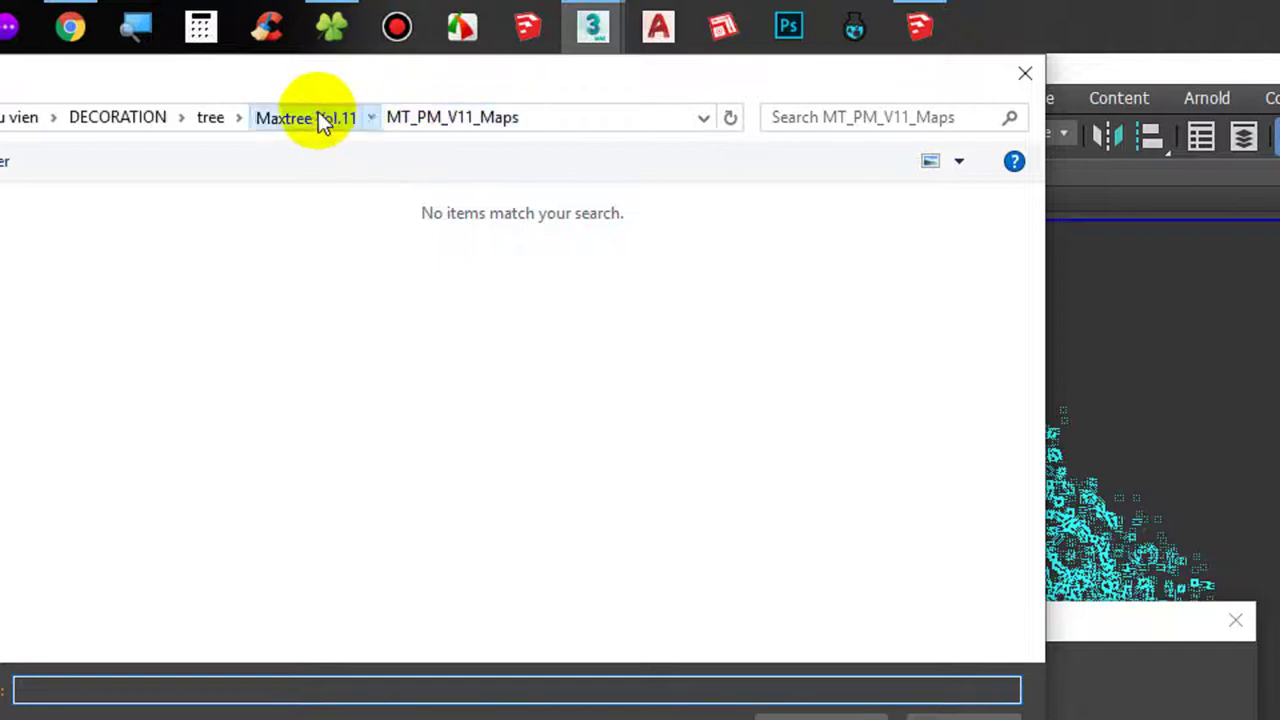
{"action": "left_click", "coordinate": [318, 118]}
{"action": "left_click", "coordinate": [105, 238]}
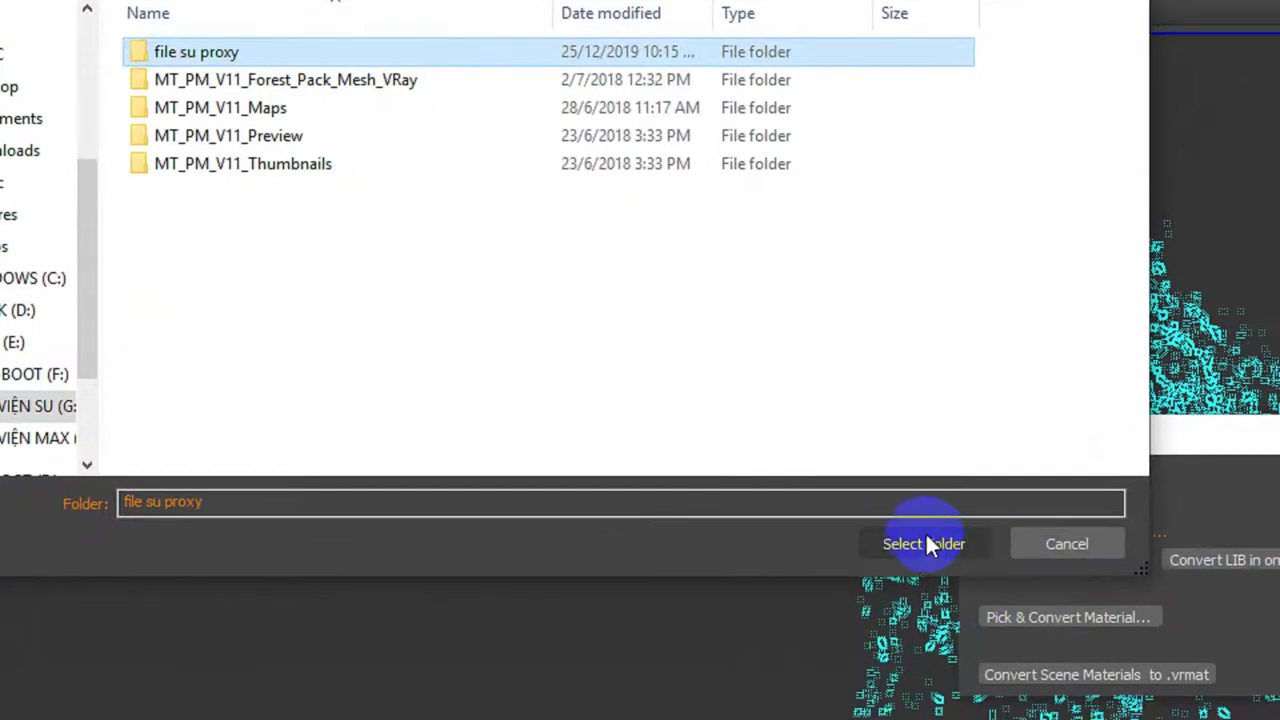
{"action": "left_click", "coordinate": [929, 544]}
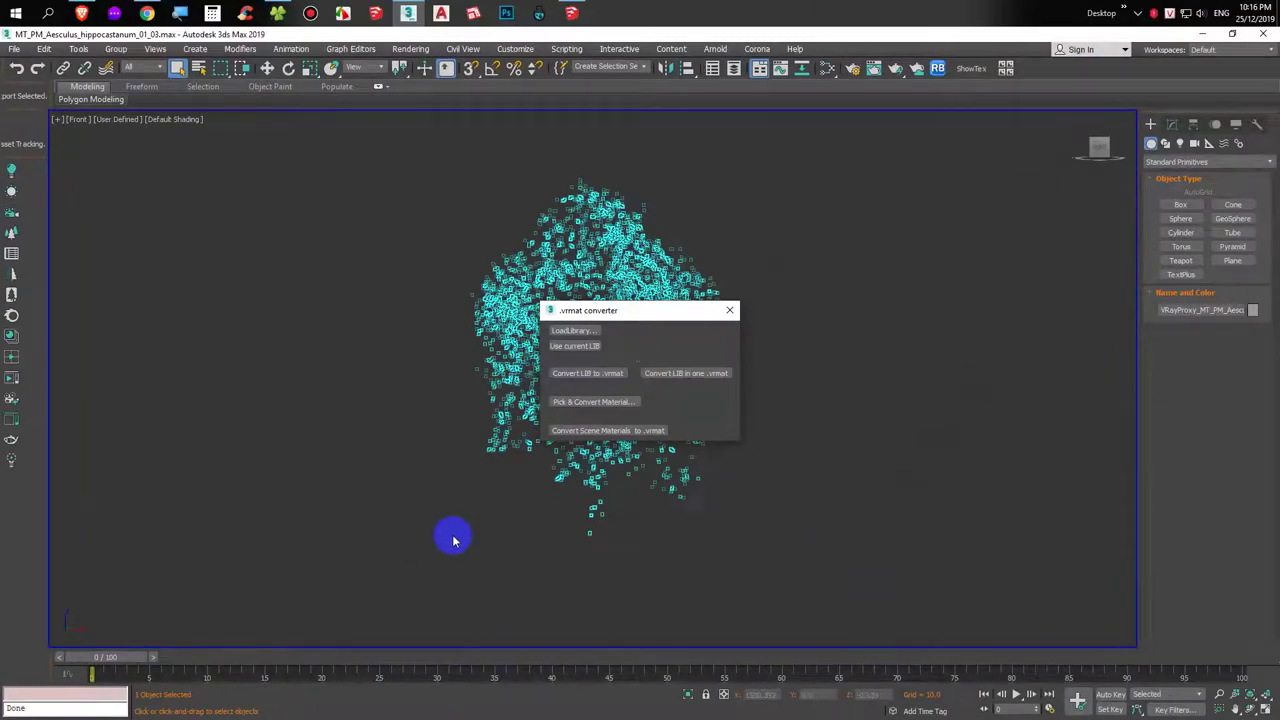
{"action": "left_click", "coordinate": [729, 309]}
Return to SketchUp and orbit to a lower, level view of the person figure.
{"action": "left_click", "coordinate": [1202, 34]}
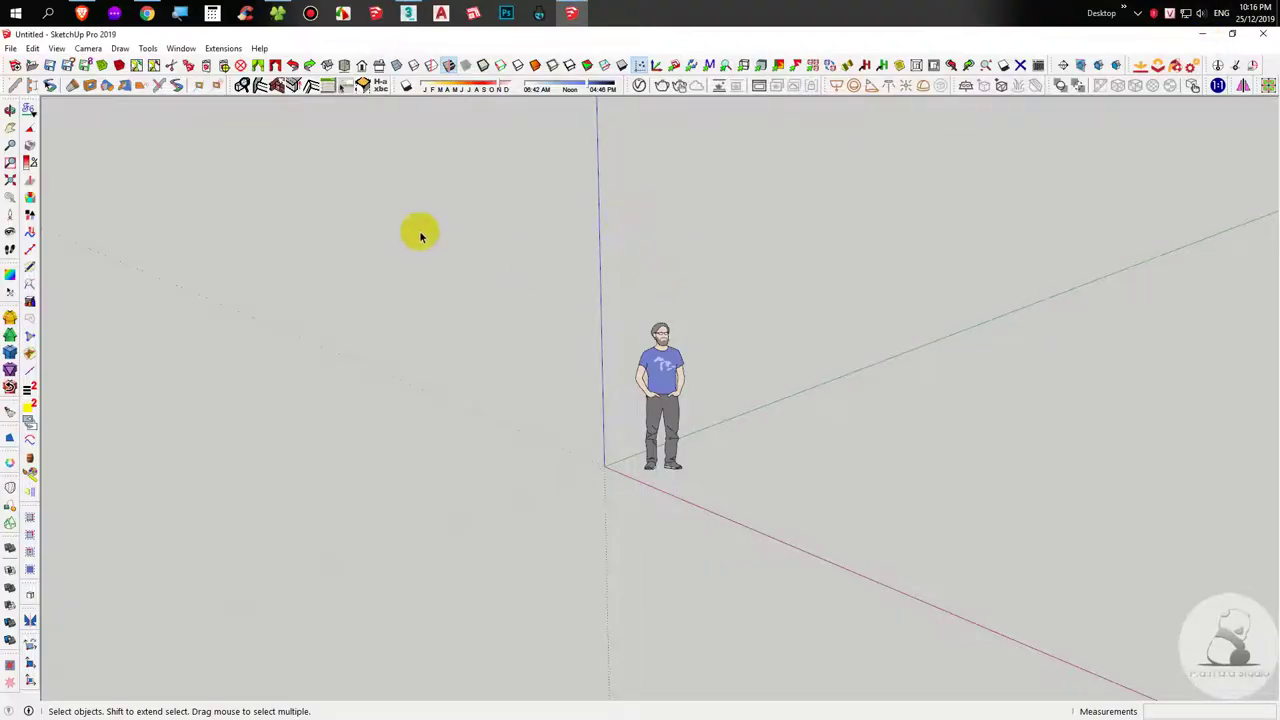
{"action": "left_click", "coordinate": [660, 400]}
{"action": "middle_click_drag", "start_coordinate": [803, 474], "coordinate": [934, 338]}
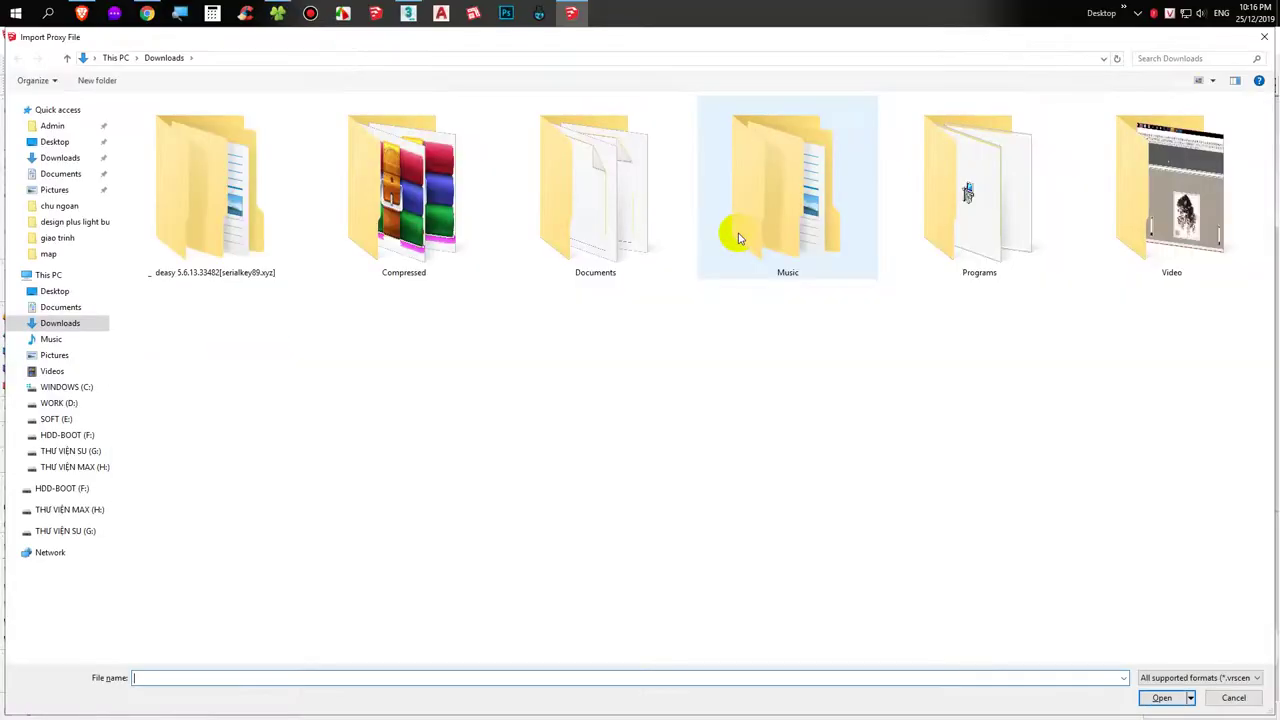
Import MT_PM_Aesculus_hippocastanum_01_03.vrmesh from the 'file su proxy' folder as a V-Ray proxy.
{"action": "left_click", "coordinate": [291, 59]}
{"action": "type", "text": "G:\\thu vien\\DECORATION\\tree\\Maxtree Vol.11\\file su proxy"}
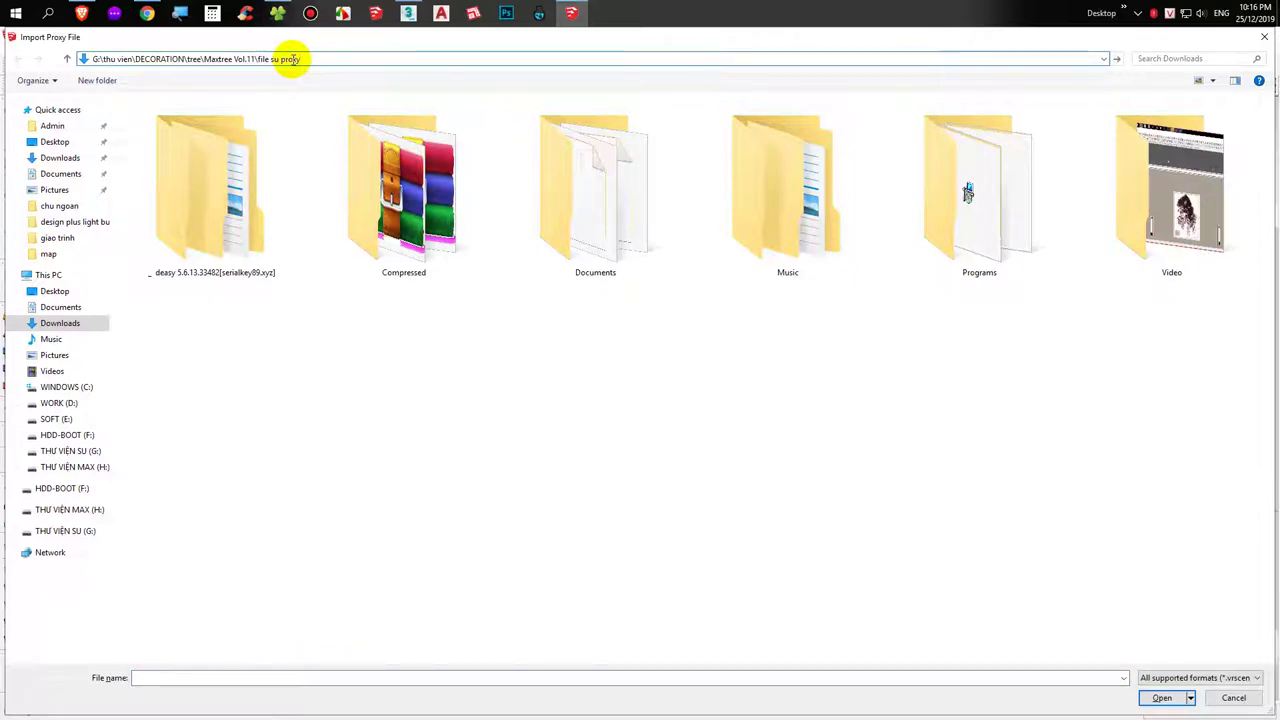
{"action": "key", "text": "Return"}
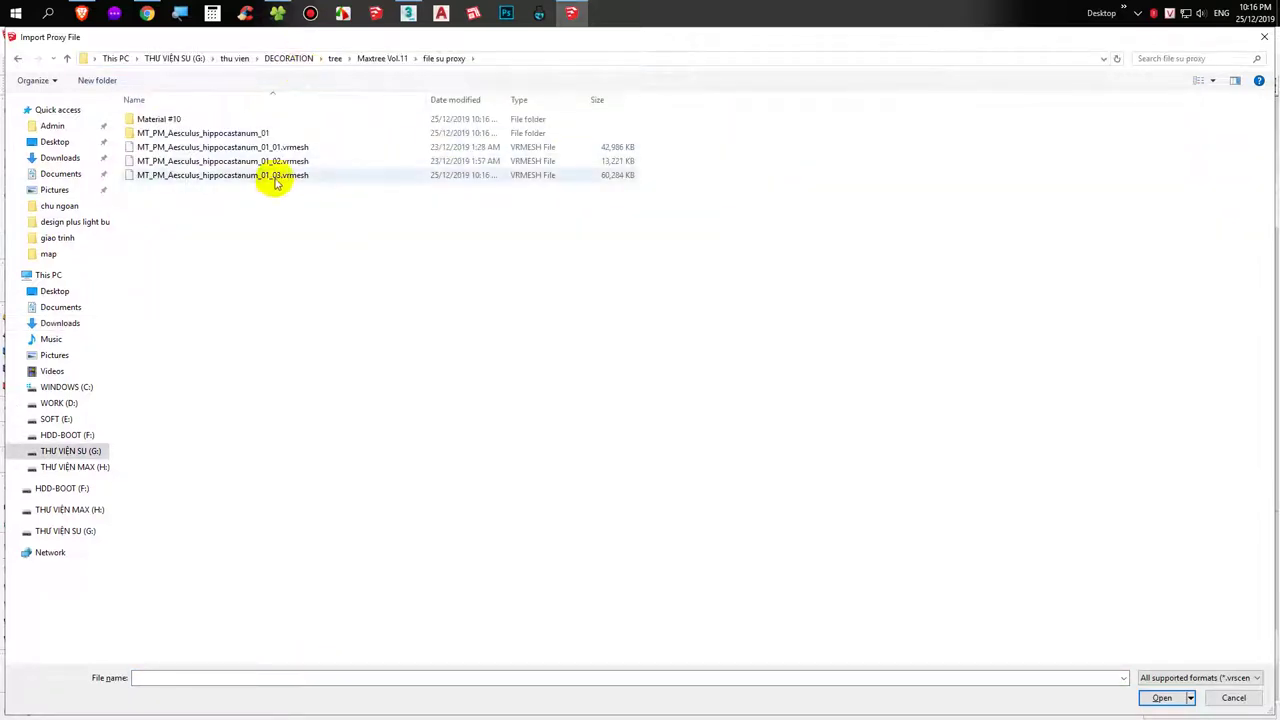
{"action": "left_click", "coordinate": [277, 180]}
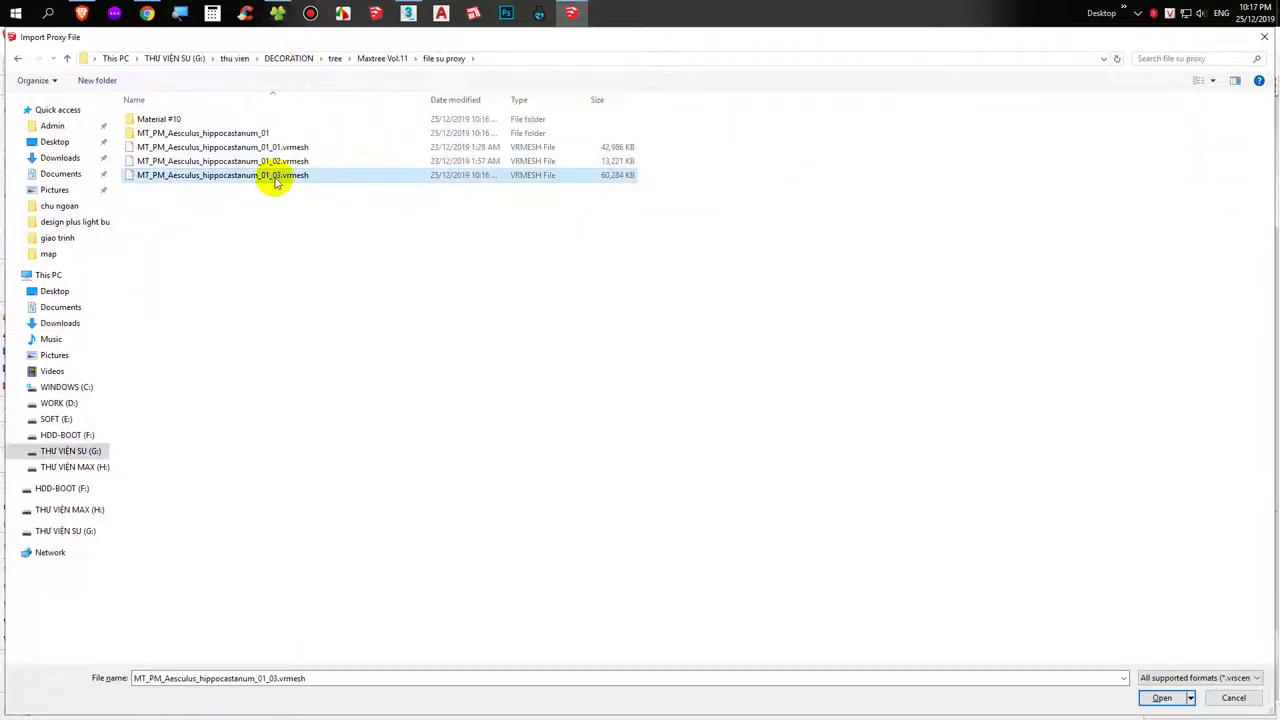
{"action": "left_click", "coordinate": [1163, 699]}
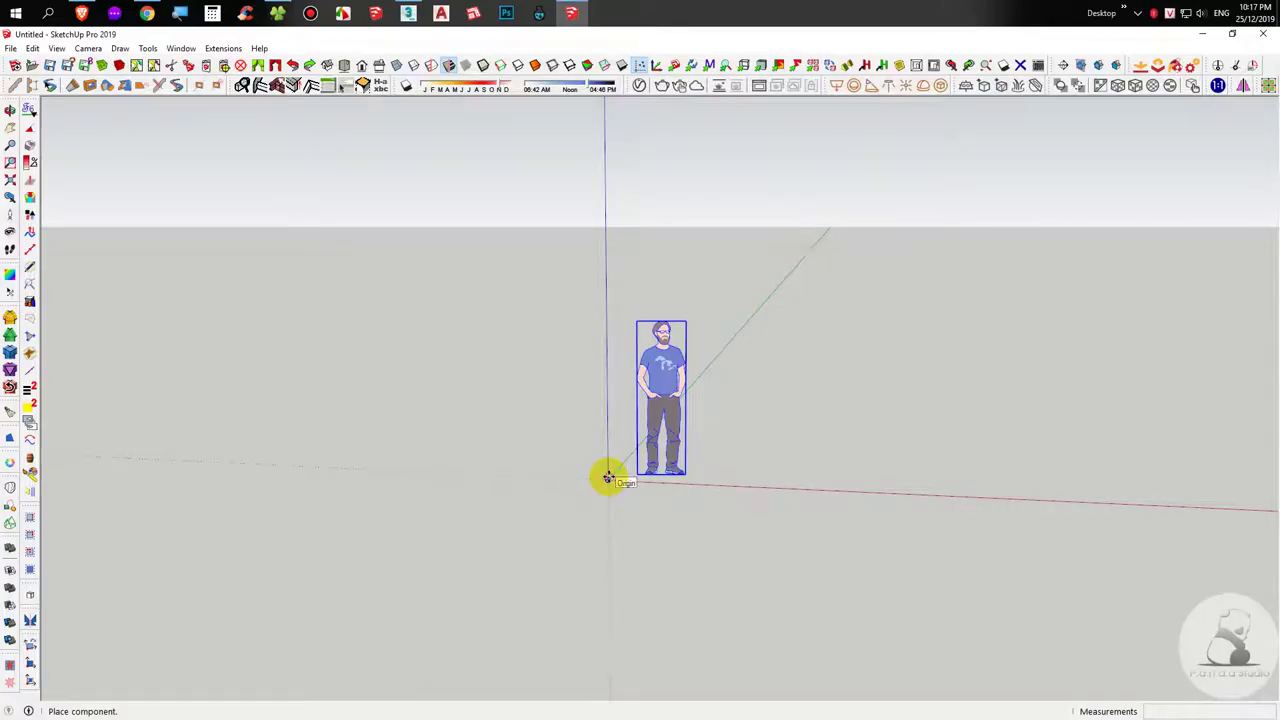
Place the tree proxy and move it to the origin beside the person figure.
{"action": "left_click", "coordinate": [732, 455]}
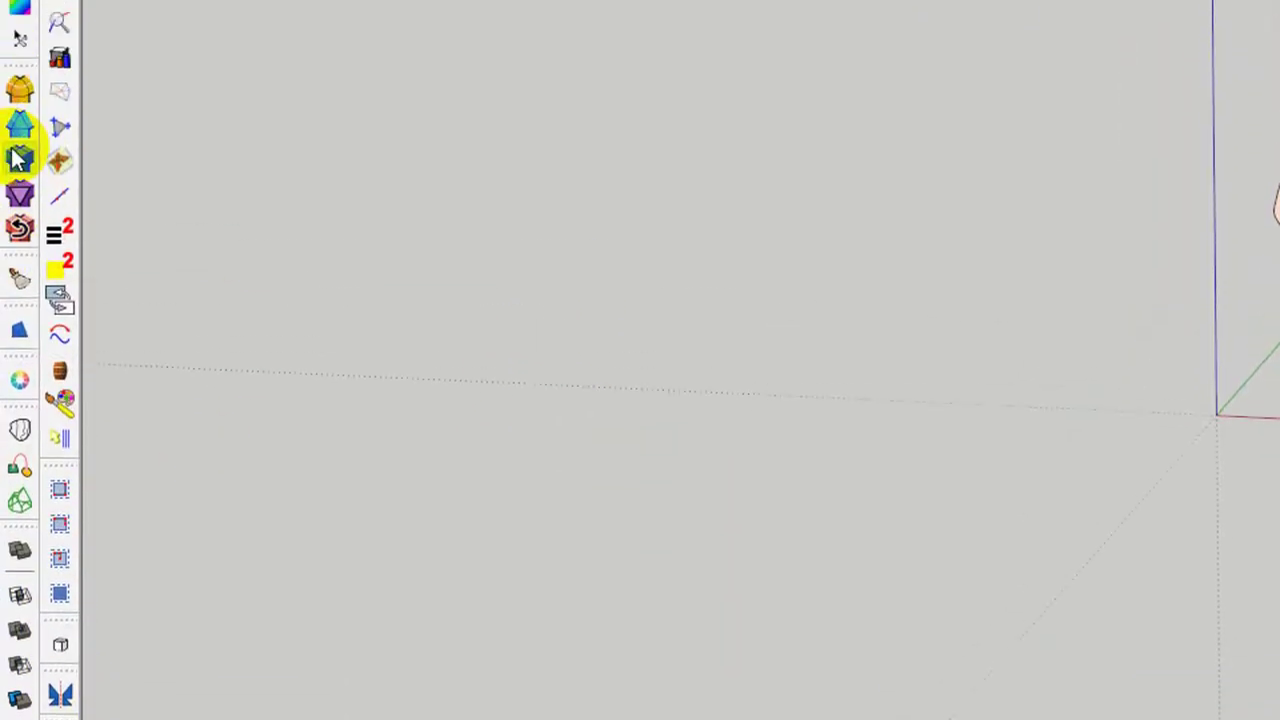
{"action": "left_click", "coordinate": [19, 177]}
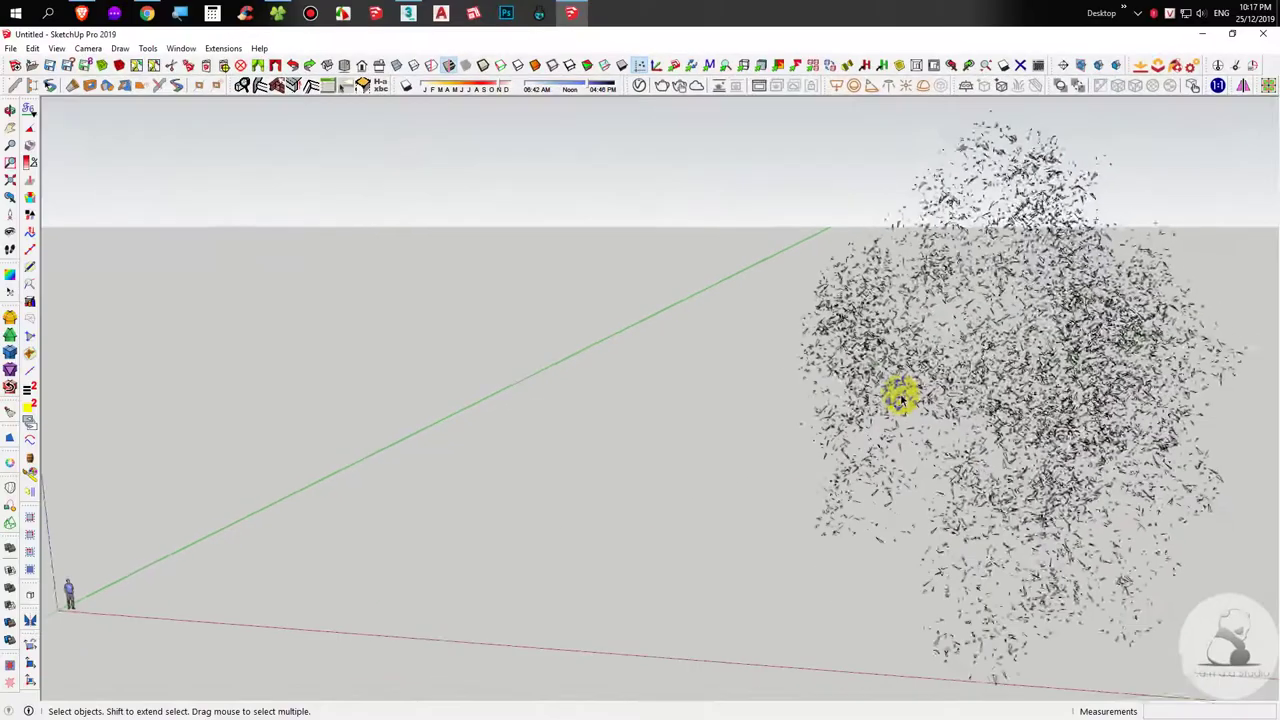
{"action": "scroll", "coordinate": [860, 380], "scroll_direction": "down", "scroll_amount": 3}
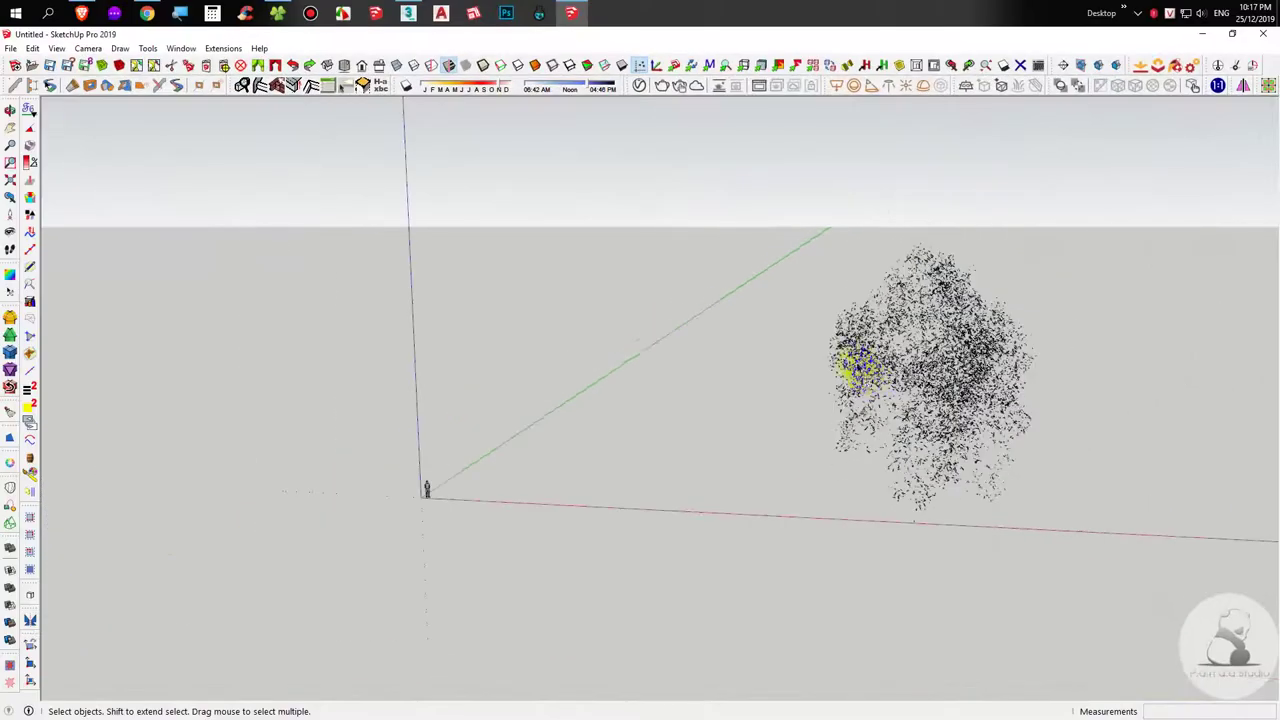
{"action": "middle_click_drag", "start_coordinate": [846, 366], "coordinate": [928, 331]}
{"action": "left_click_drag", "start_coordinate": [928, 331], "coordinate": [717, 516]}
{"action": "key", "text": "m"}
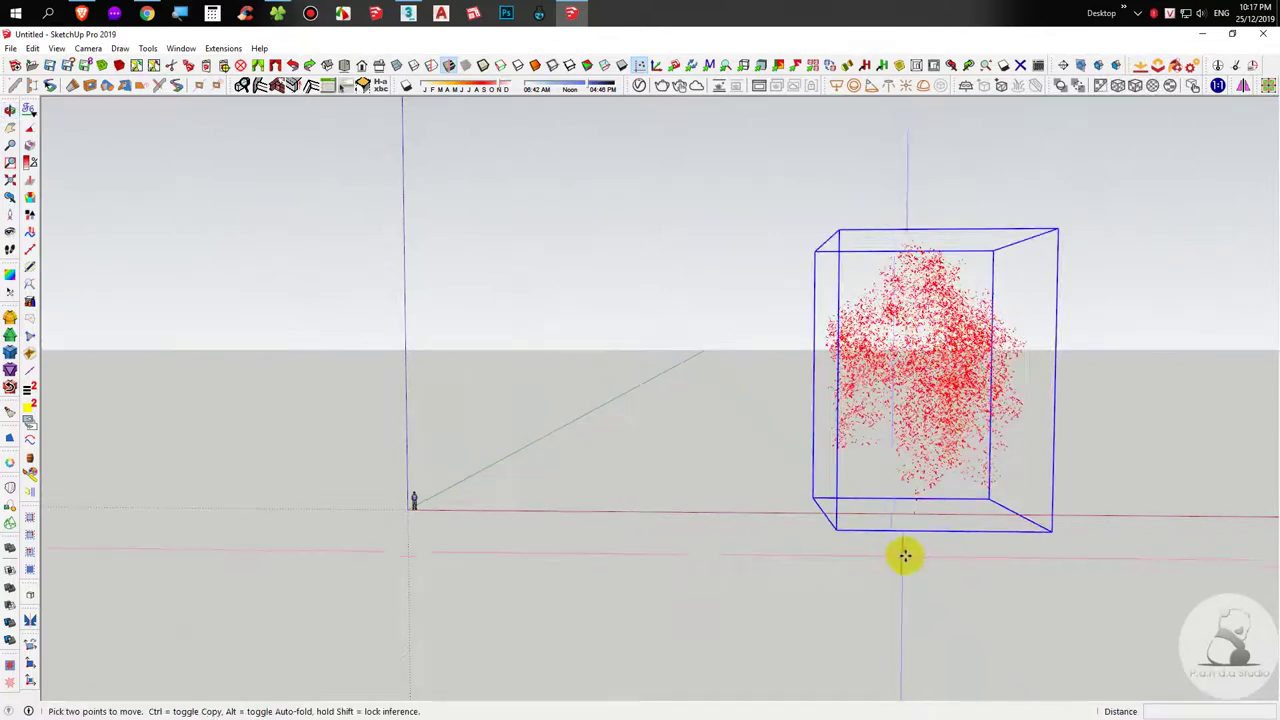
{"action": "left_click", "coordinate": [903, 551]}
{"action": "left_click", "coordinate": [441, 540]}
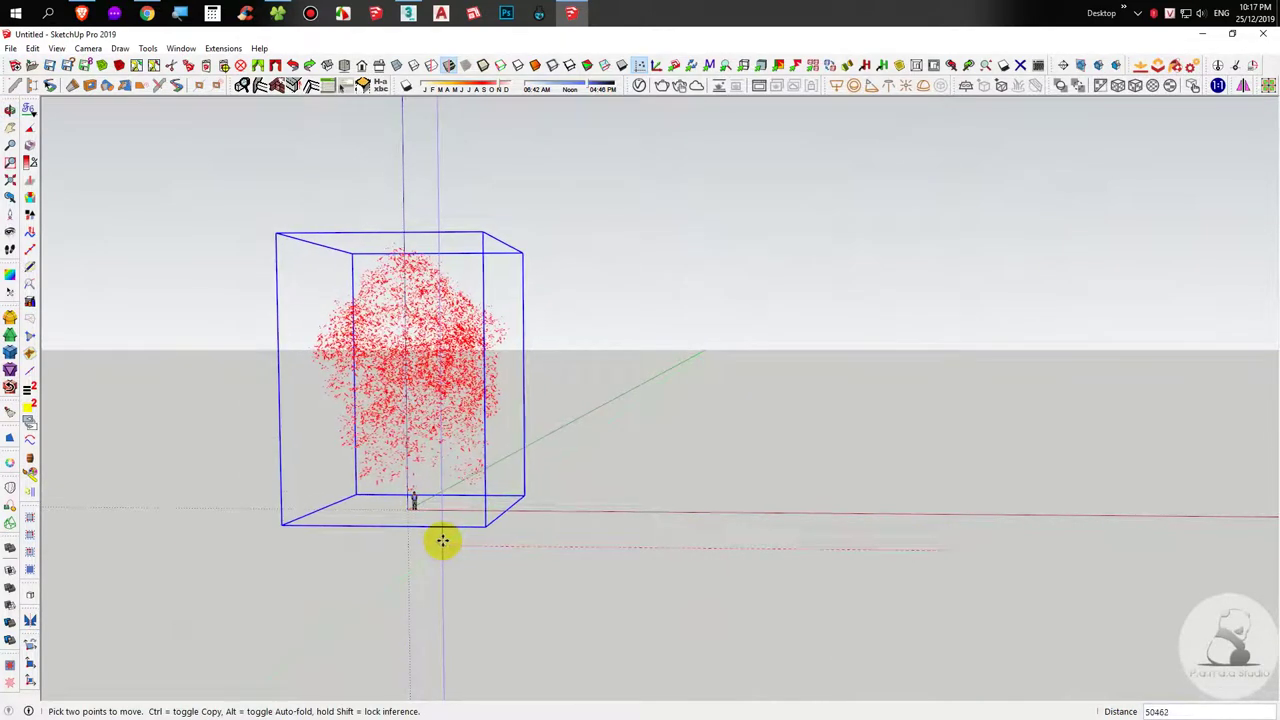
In Front view, scale the tree down to about 0.58 of its size.
{"action": "key", "text": "h"}
{"action": "key", "text": "F2"}
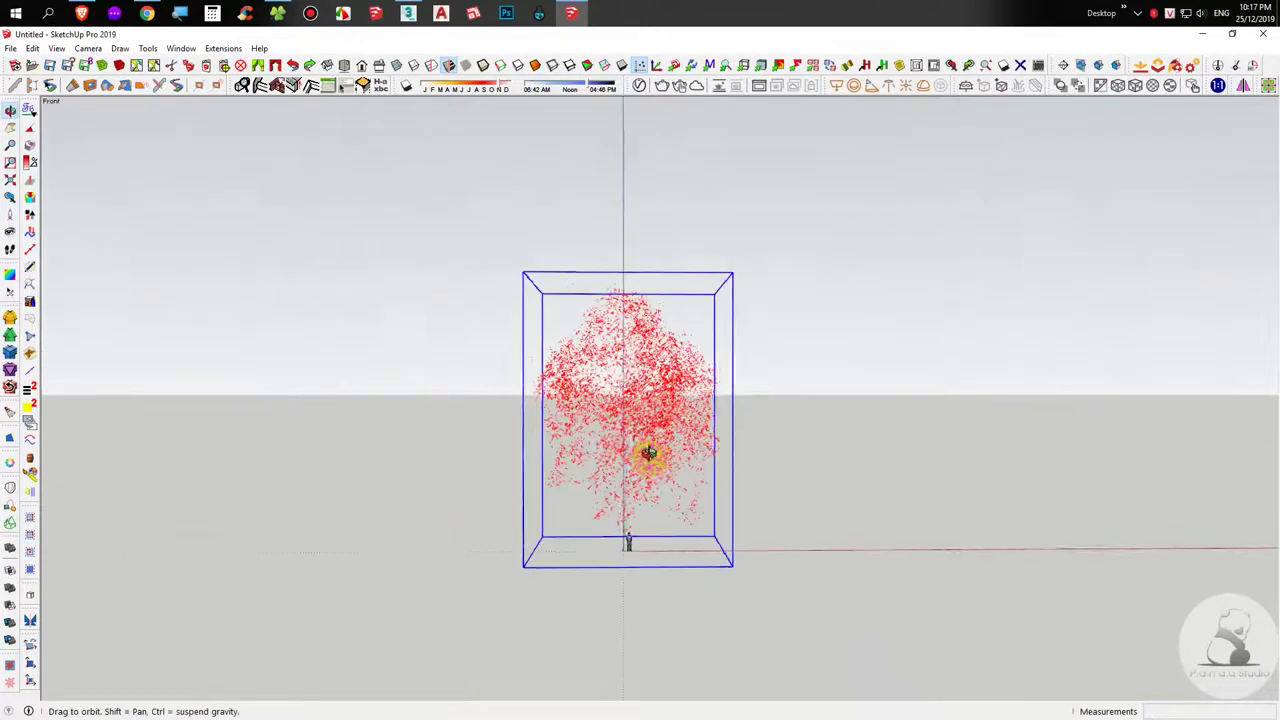
{"action": "key", "text": "s"}
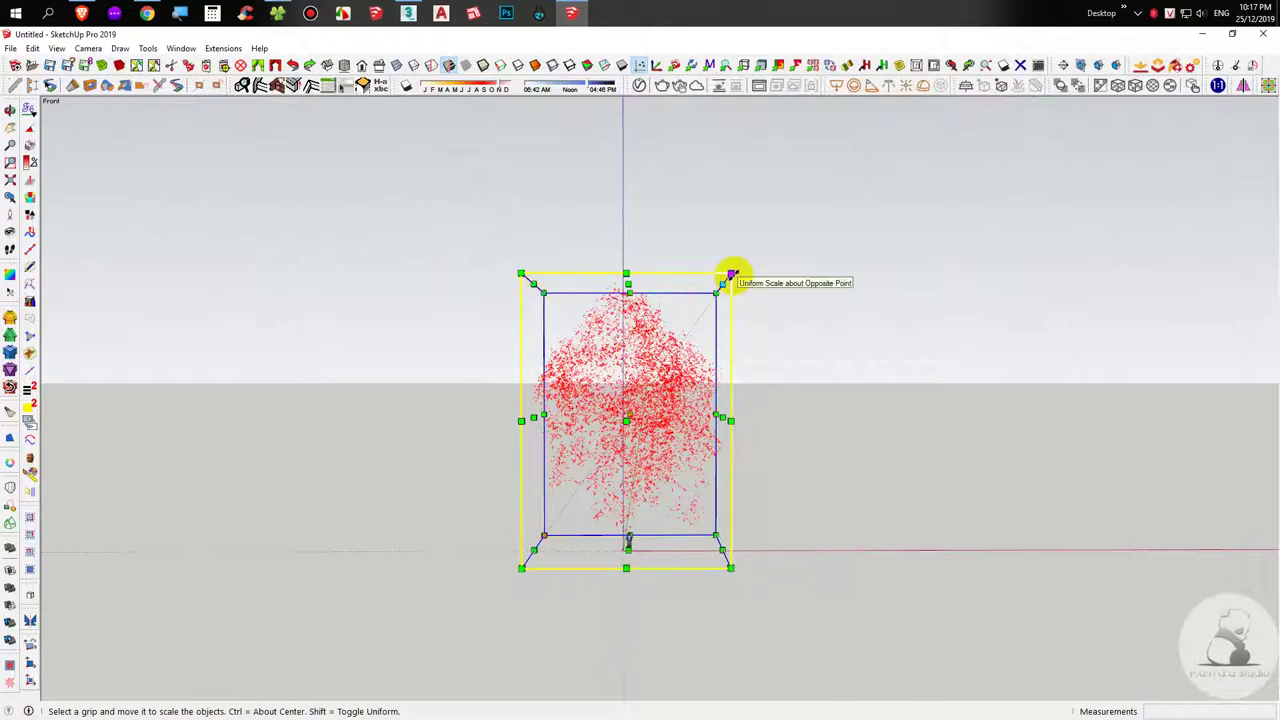
{"action": "key", "text": "space"}
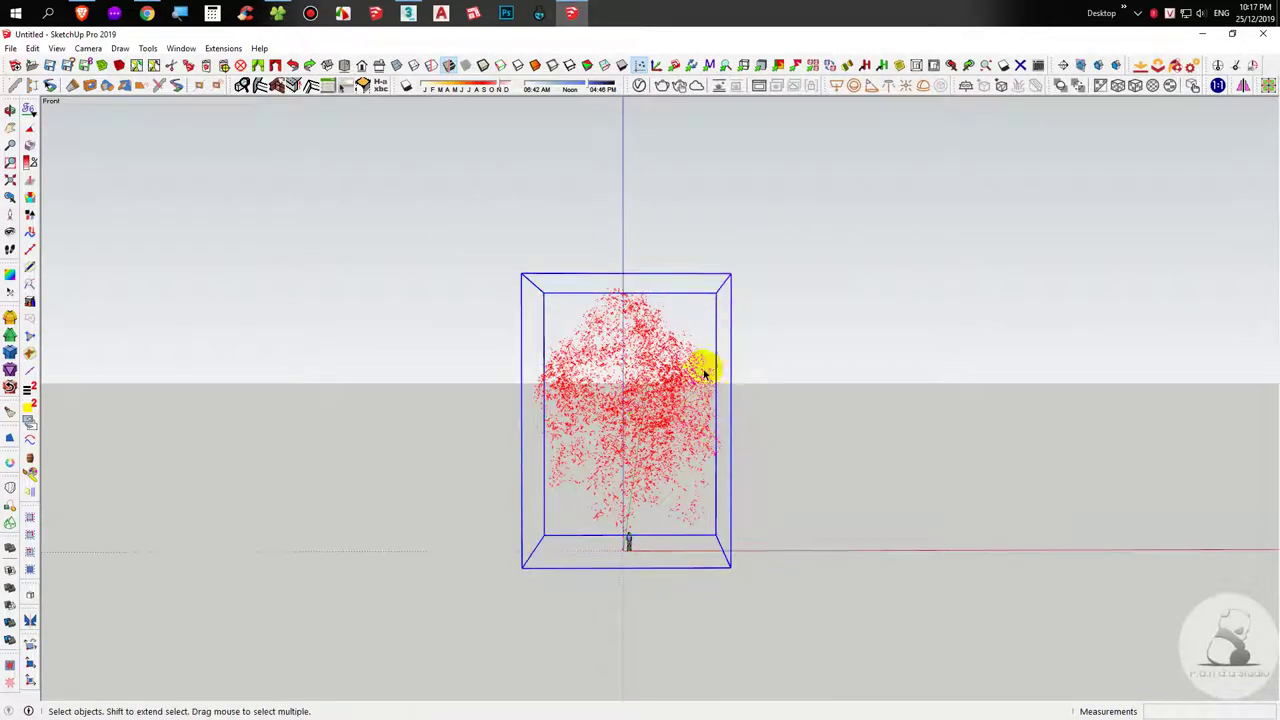
{"action": "key", "text": "s"}
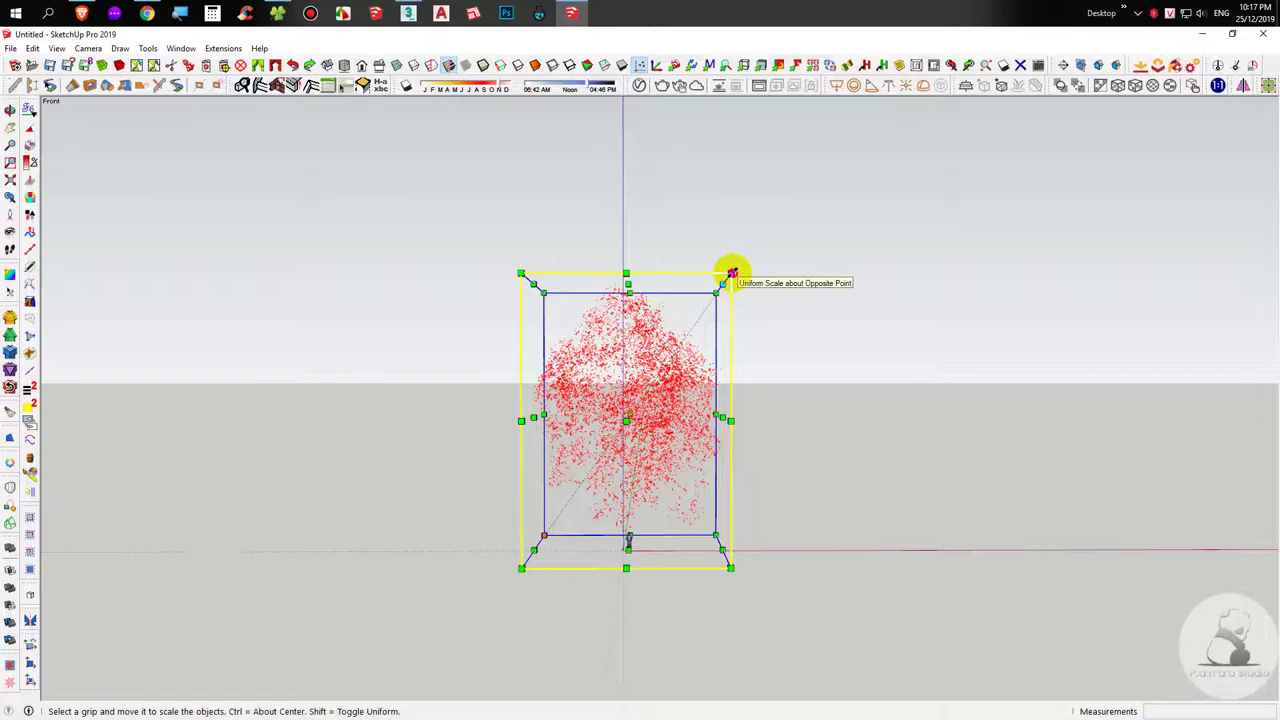
{"action": "left_click_drag", "start_coordinate": [729, 274], "coordinate": [668, 415]}
{"action": "key", "text": "space"}
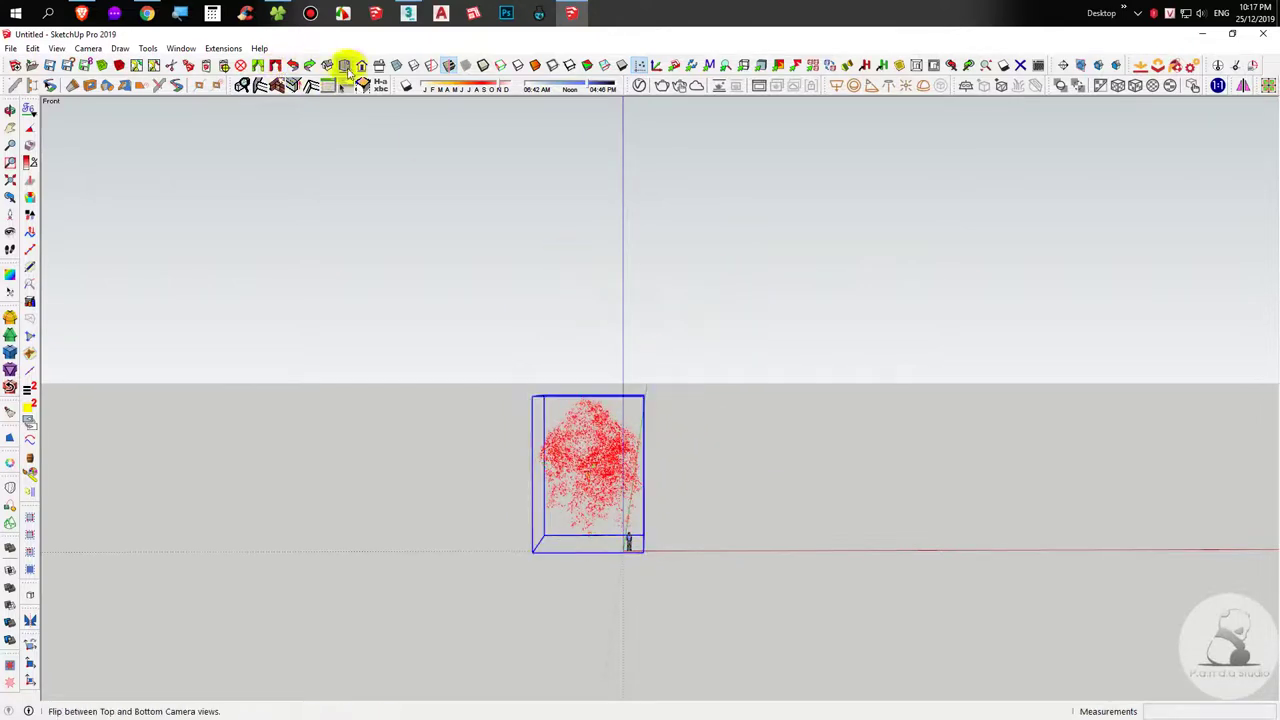
Adjust the tree's position in Top view, then zoom onto it in Front view.
{"action": "left_click", "coordinate": [348, 66]}
{"action": "scroll", "coordinate": [715, 432], "scroll_direction": "up", "scroll_amount": 1}
{"action": "scroll", "coordinate": [720, 428], "scroll_direction": "up", "scroll_amount": 3}
{"action": "key", "text": "m"}
{"action": "left_click", "coordinate": [625, 532]}
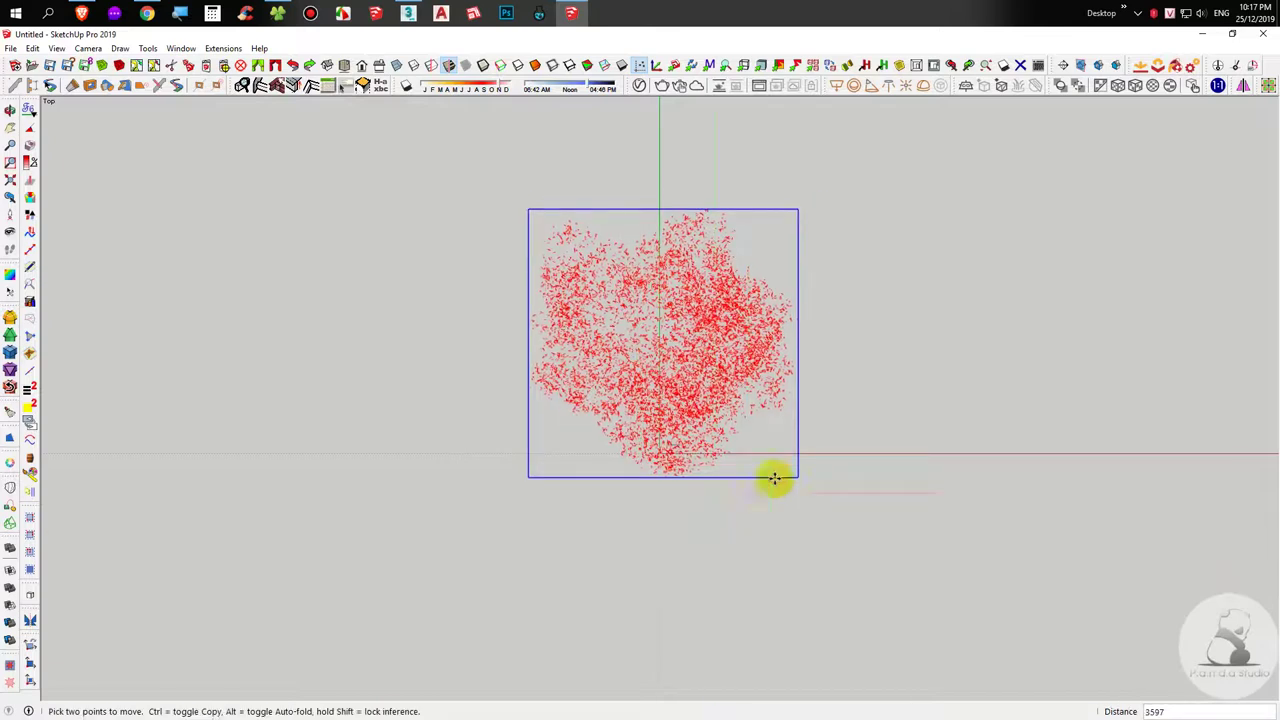
{"action": "left_click", "coordinate": [870, 363]}
{"action": "key", "text": "space"}
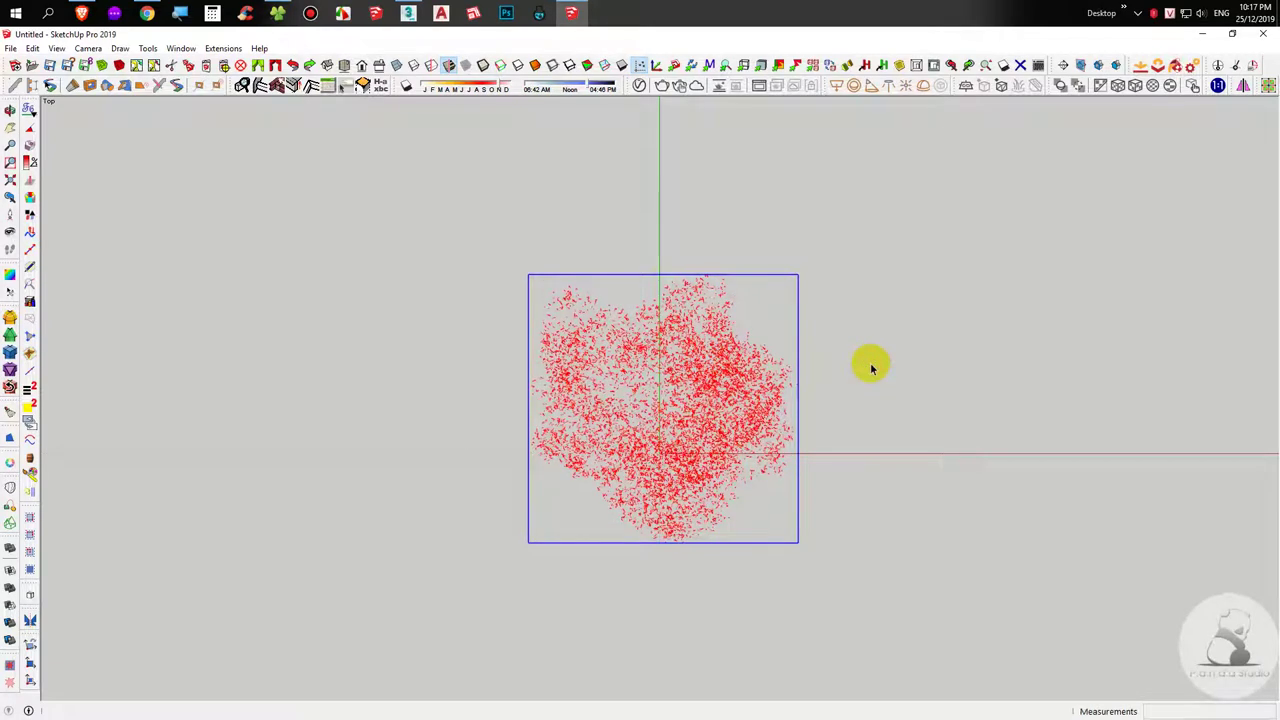
{"action": "left_click", "coordinate": [360, 65]}
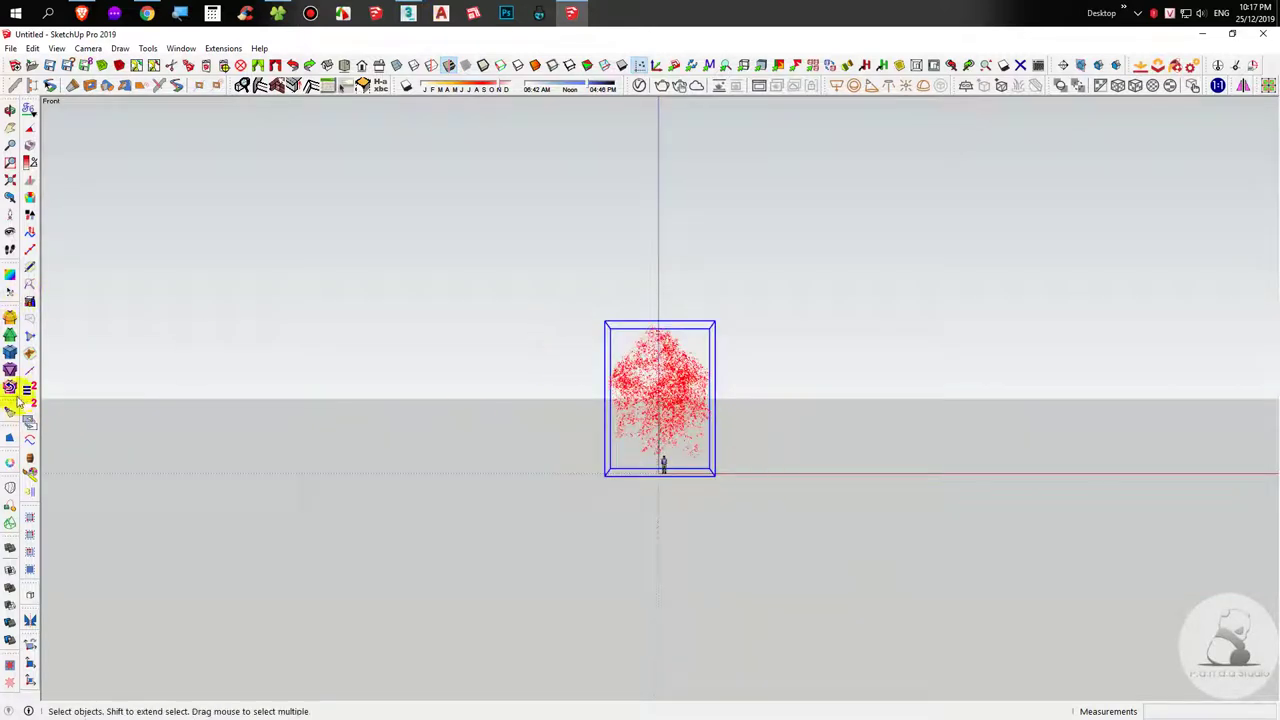
{"action": "left_click", "coordinate": [10, 197]}
Pan to reposition the tree and open the V-Ray Asset Editor beside it.
{"action": "left_click", "coordinate": [680, 383]}
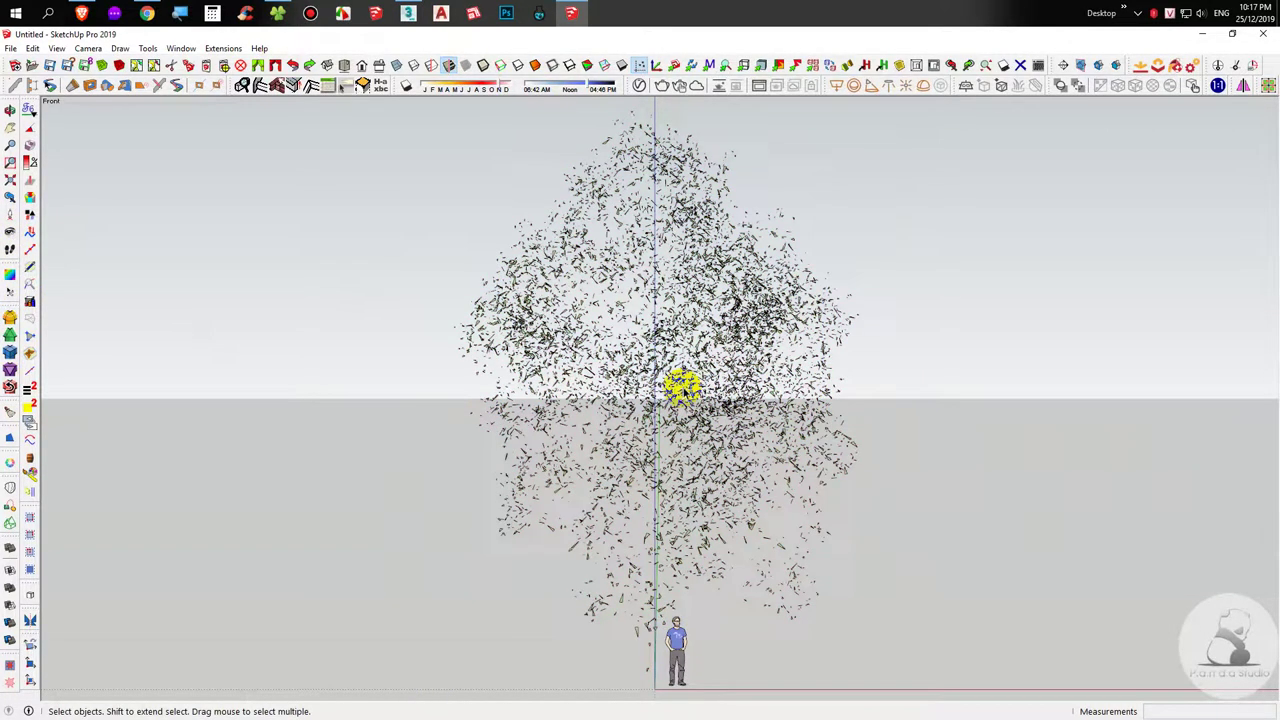
{"action": "scroll", "coordinate": [710, 470], "scroll_direction": "down", "scroll_amount": 1}
{"action": "left_click_drag", "start_coordinate": [710, 470], "coordinate": [668, 383]}
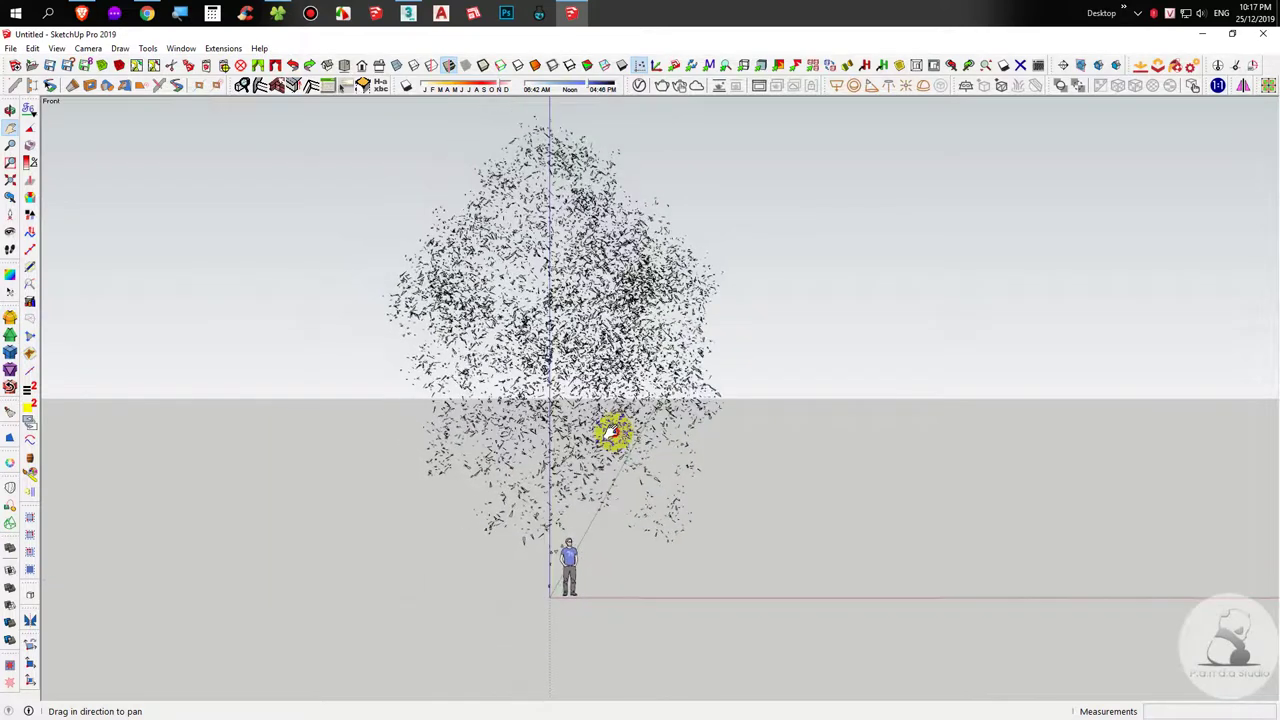
{"action": "left_click", "coordinate": [639, 85]}
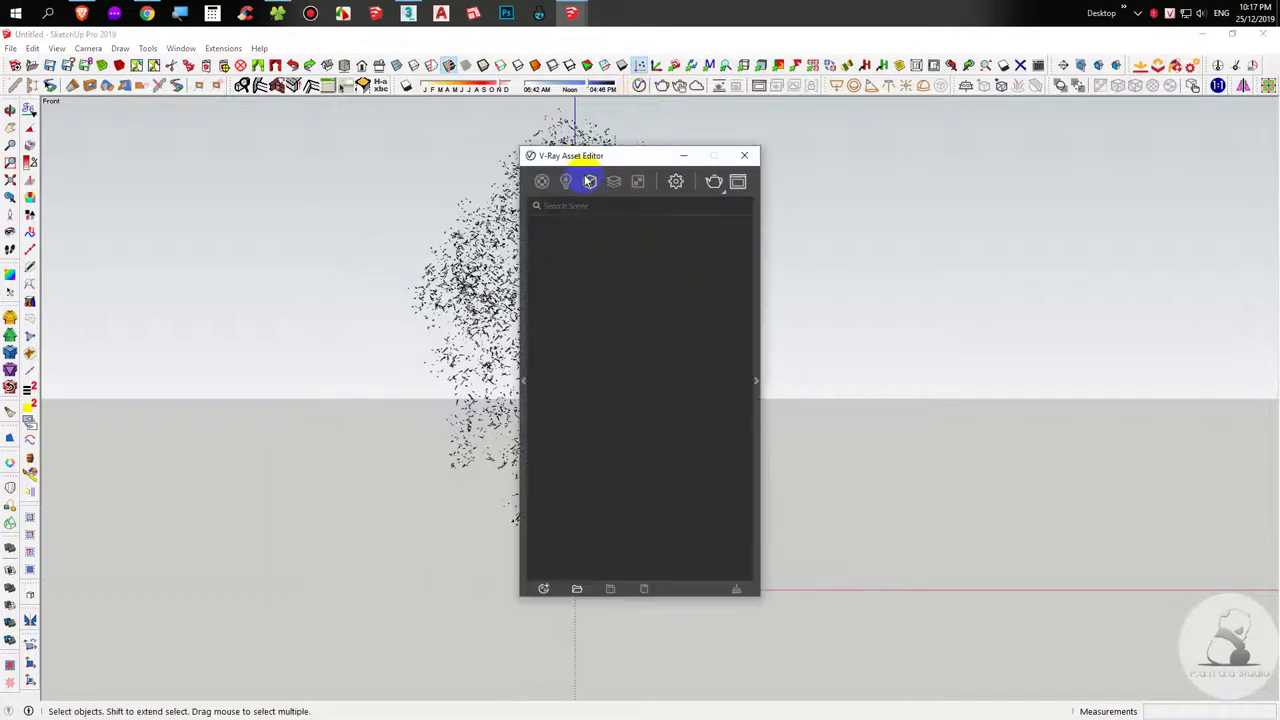
{"action": "left_click", "coordinate": [541, 181]}
{"action": "mouse_move", "coordinate": [604, 150]}
{"action": "left_mouse_down"}
{"action": "mouse_move", "coordinate": [608, 58]}
{"action": "mouse_move", "coordinate": [300, 82]}
{"action": "left_mouse_up"}
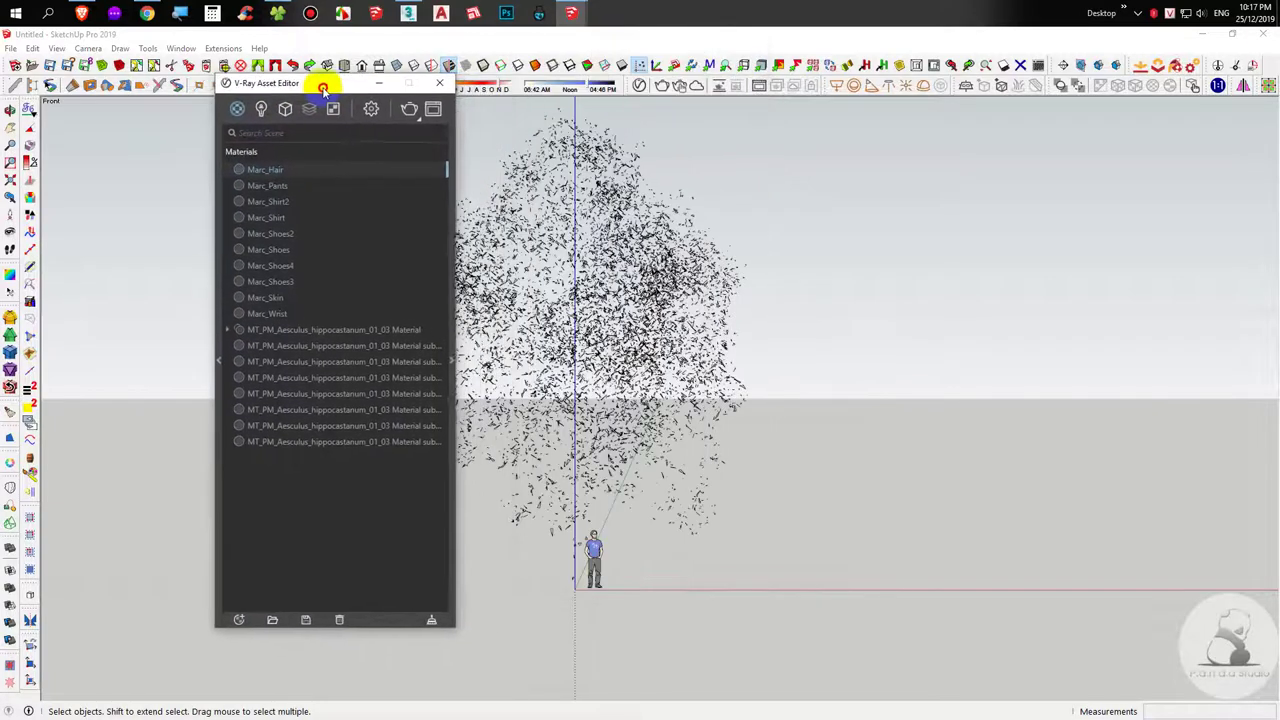
In V-Ray render settings, switch Progressive rendering off.
{"action": "left_click", "coordinate": [370, 110]}
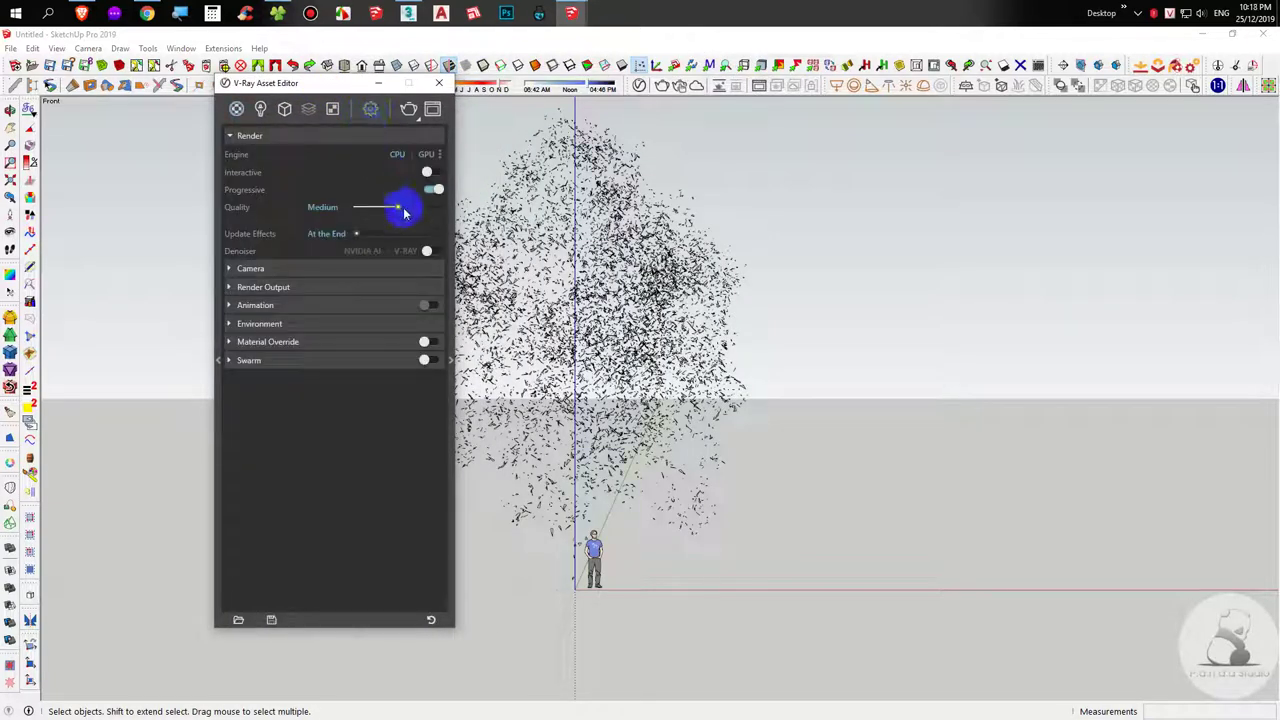
{"action": "left_click", "coordinate": [436, 190]}
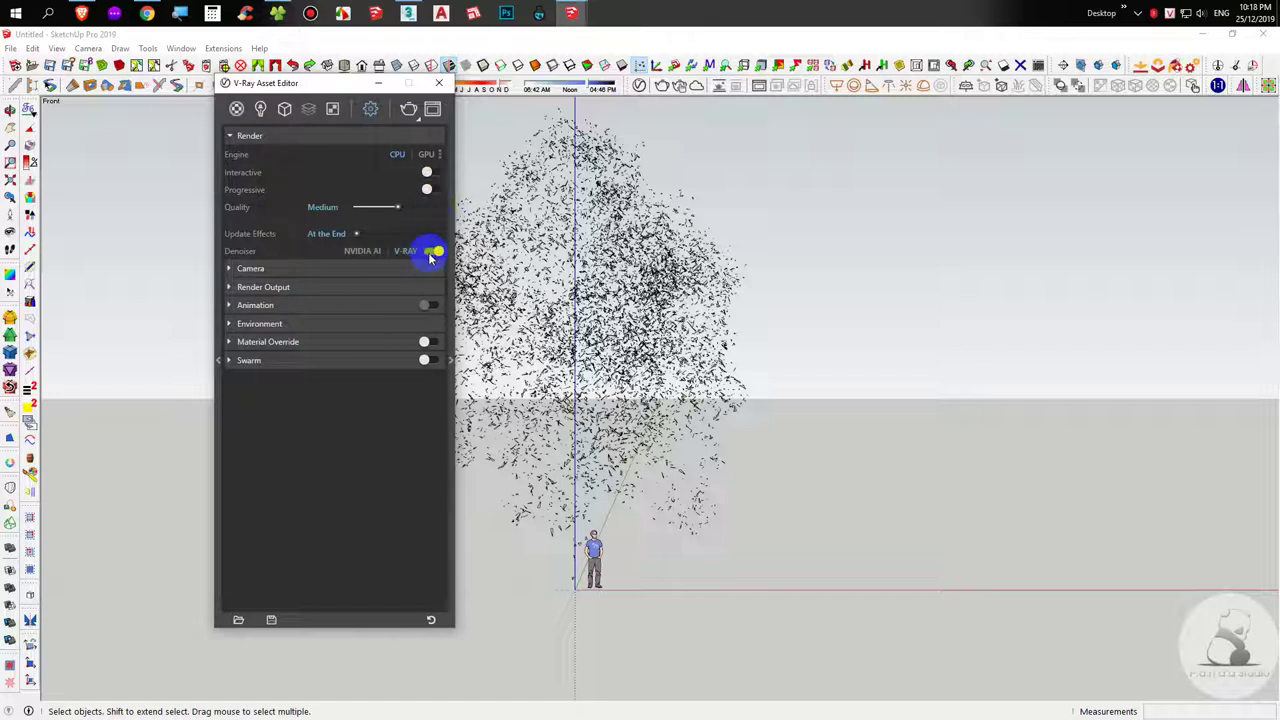
{"action": "left_click", "coordinate": [330, 290]}
Enable Safe Frame and set the render output to 1:1 Square, 800 × 800.
{"action": "left_click", "coordinate": [426, 306]}
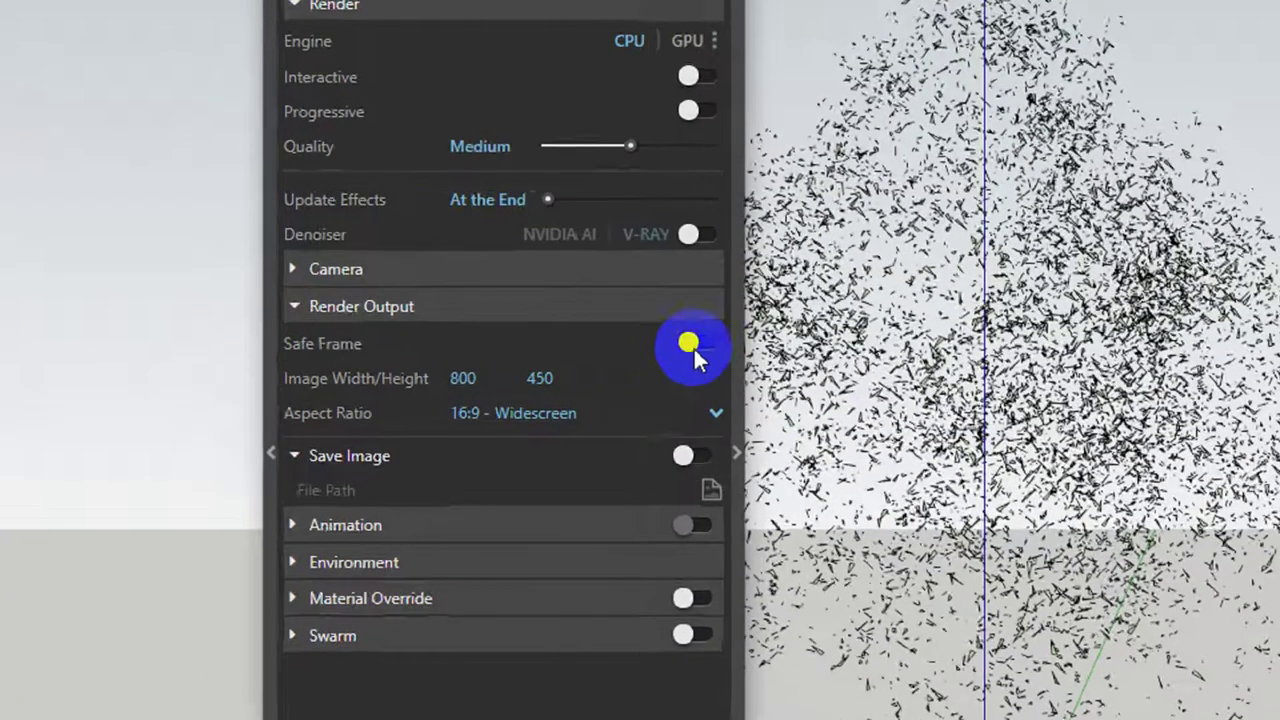
{"action": "left_click", "coordinate": [572, 400]}
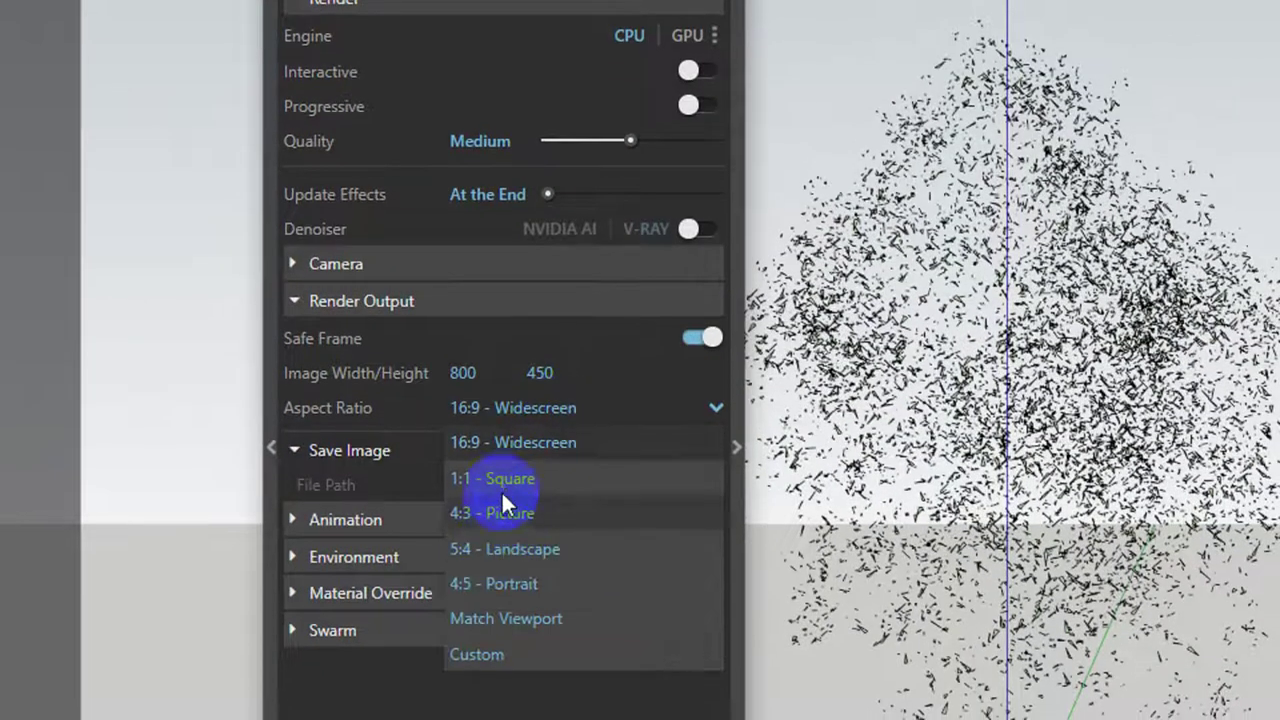
{"action": "left_click", "coordinate": [503, 505]}
{"action": "type", "text": "800"}
{"action": "key", "text": "Return"}
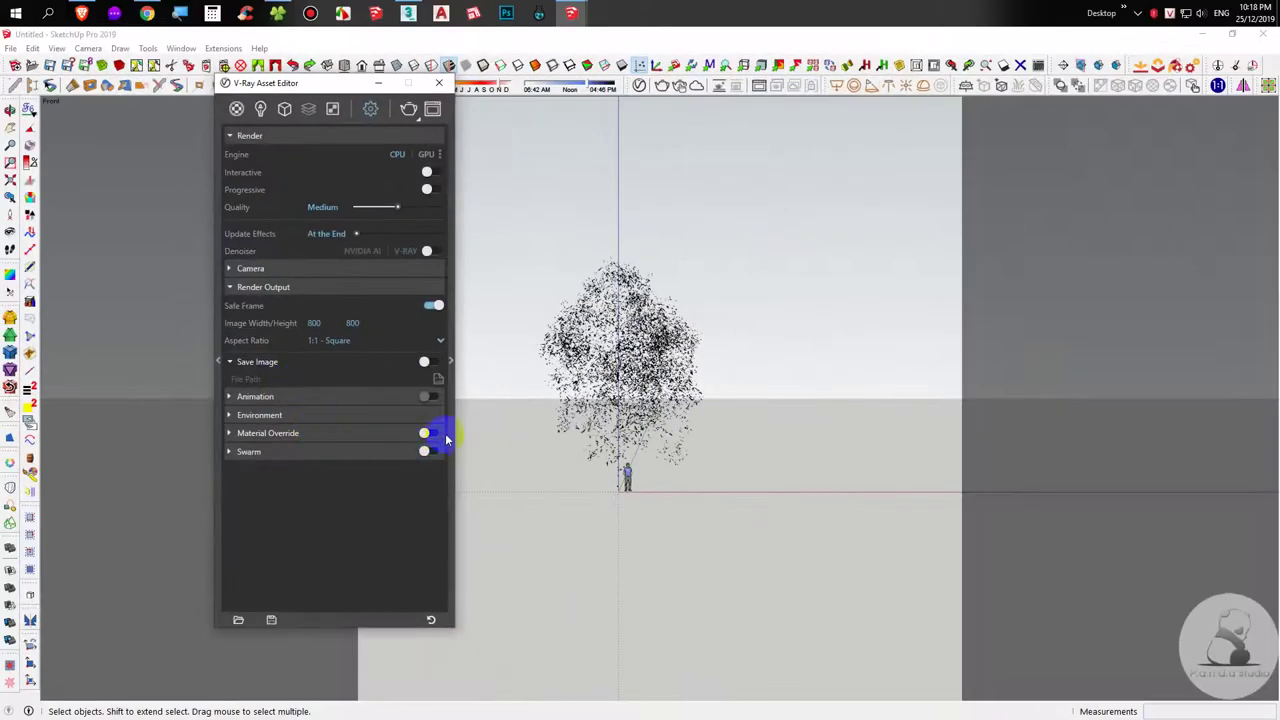
{"action": "left_click", "coordinate": [449, 436]}
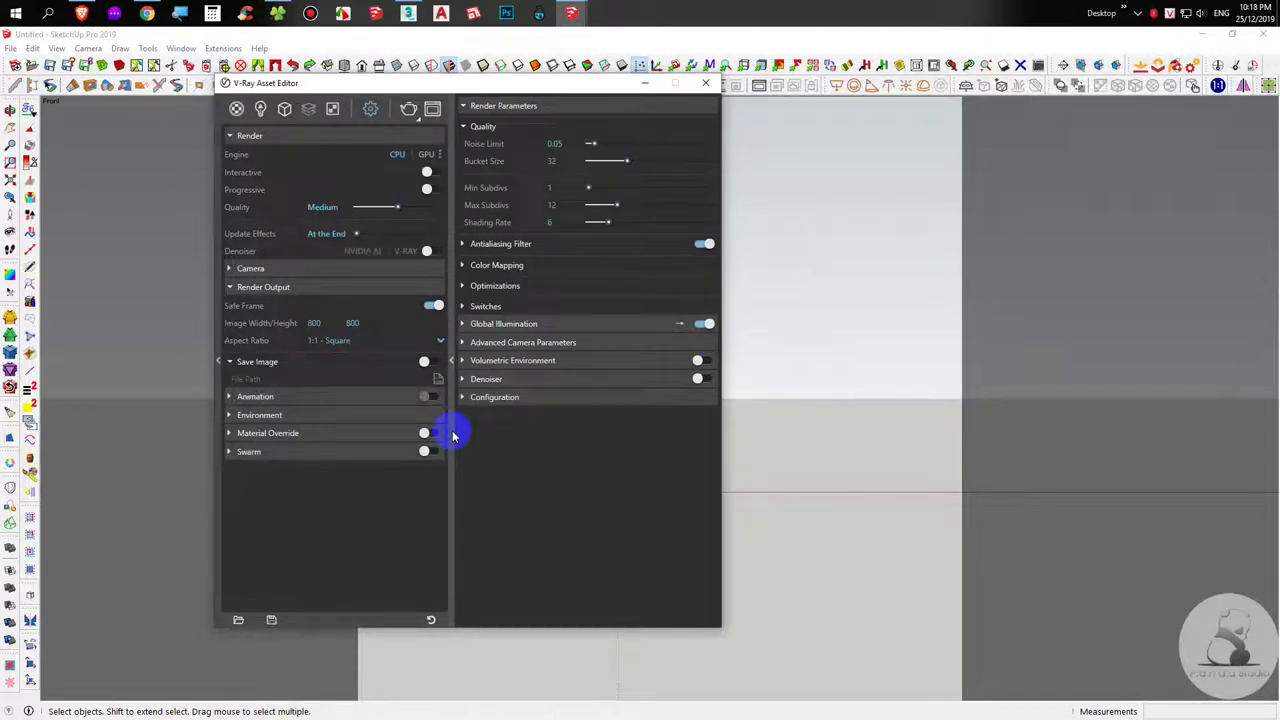
{"action": "left_click", "coordinate": [452, 436]}
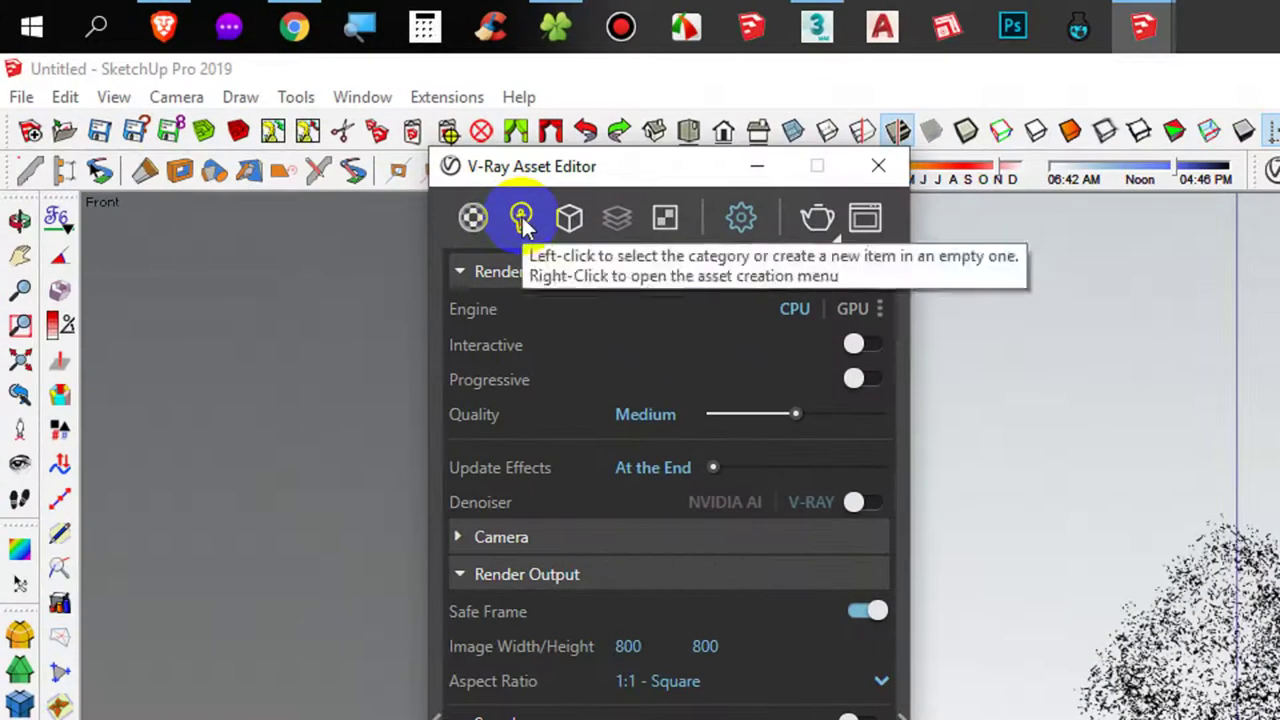
Give the SunLight Override colour mode and a size multiplier of 50.
{"action": "left_click", "coordinate": [522, 222]}
{"action": "left_click", "coordinate": [508, 337]}
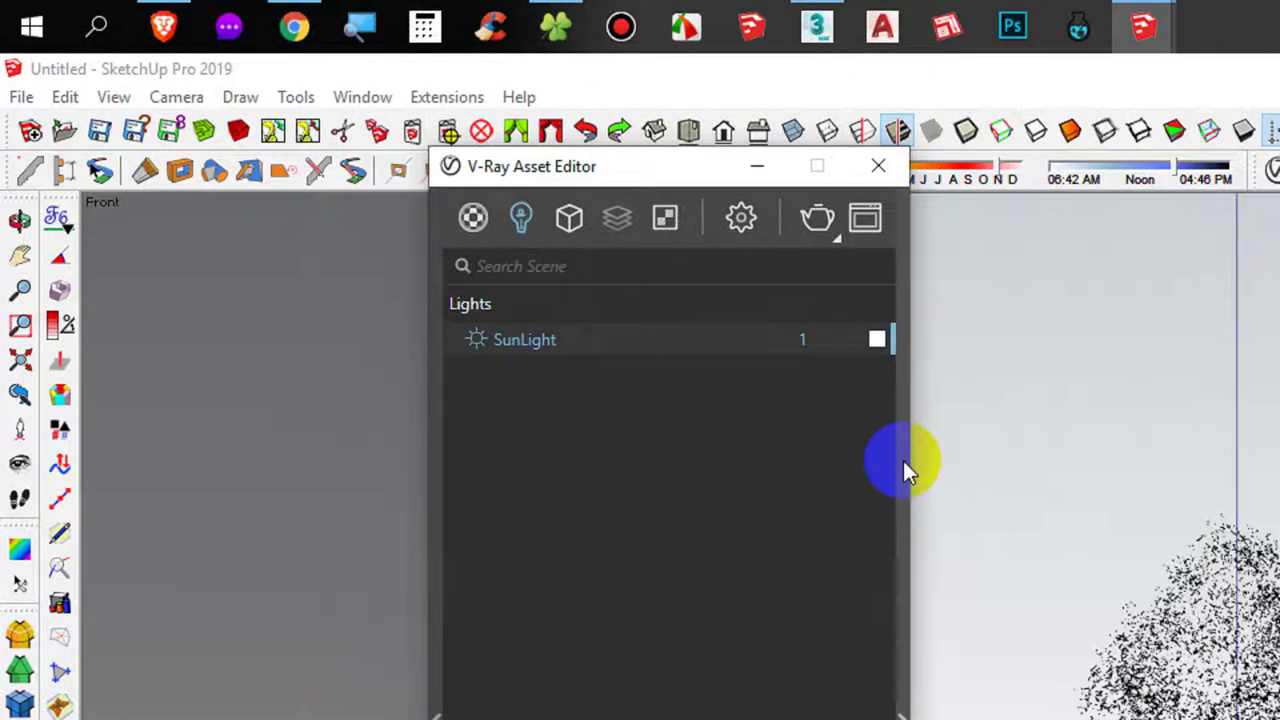
{"action": "left_click", "coordinate": [902, 458]}
{"action": "left_click", "coordinate": [1004, 524]}
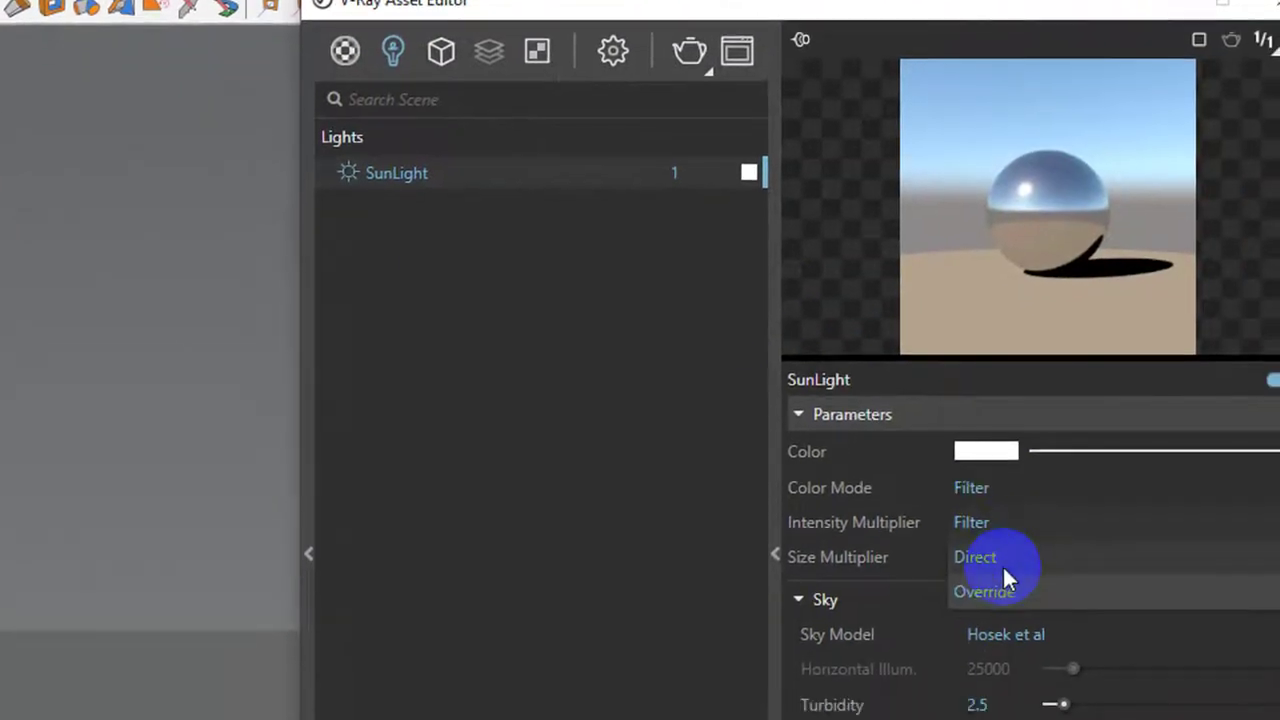
{"action": "left_click", "coordinate": [1003, 582]}
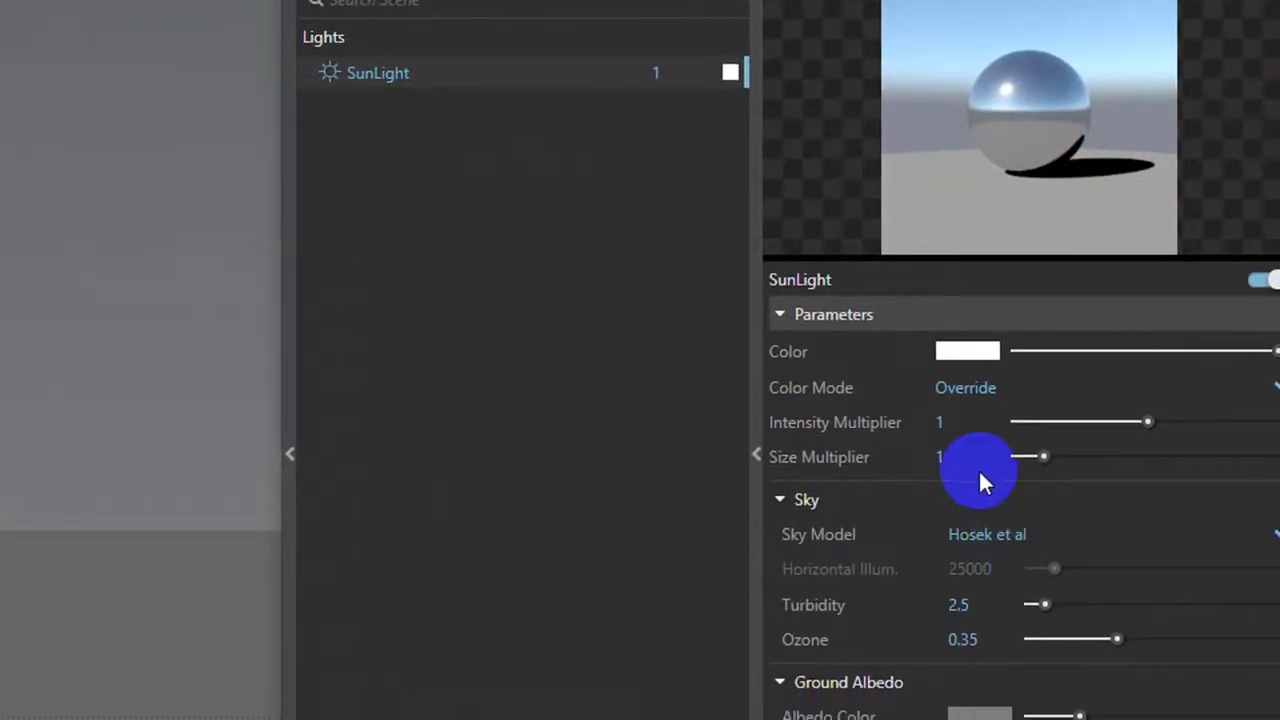
{"action": "left_click", "coordinate": [980, 470]}
{"action": "type", "text": "50"}
{"action": "key", "text": "Return"}
Set the sky model to Preetham et al with turbidity 2 and horizon offset 20.
{"action": "left_click", "coordinate": [987, 534]}
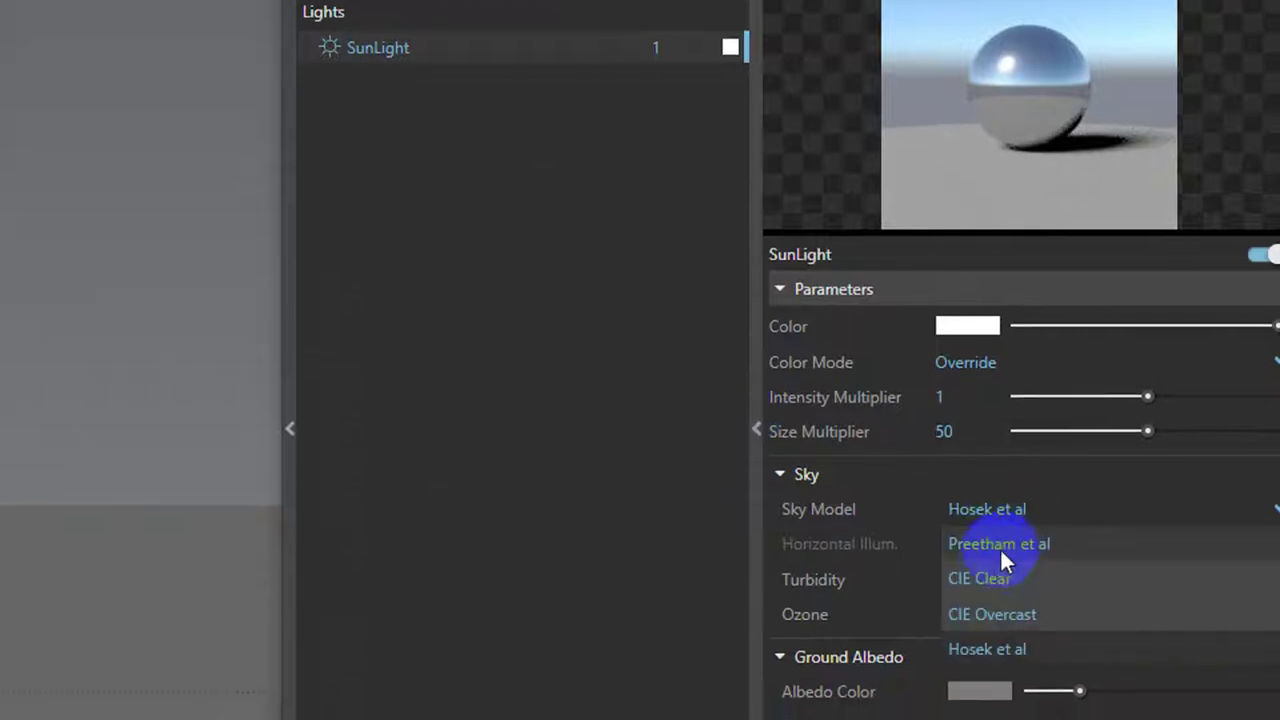
{"action": "left_click", "coordinate": [1000, 548]}
{"action": "left_click_drag", "start_coordinate": [1007, 530], "coordinate": [1078, 538]}
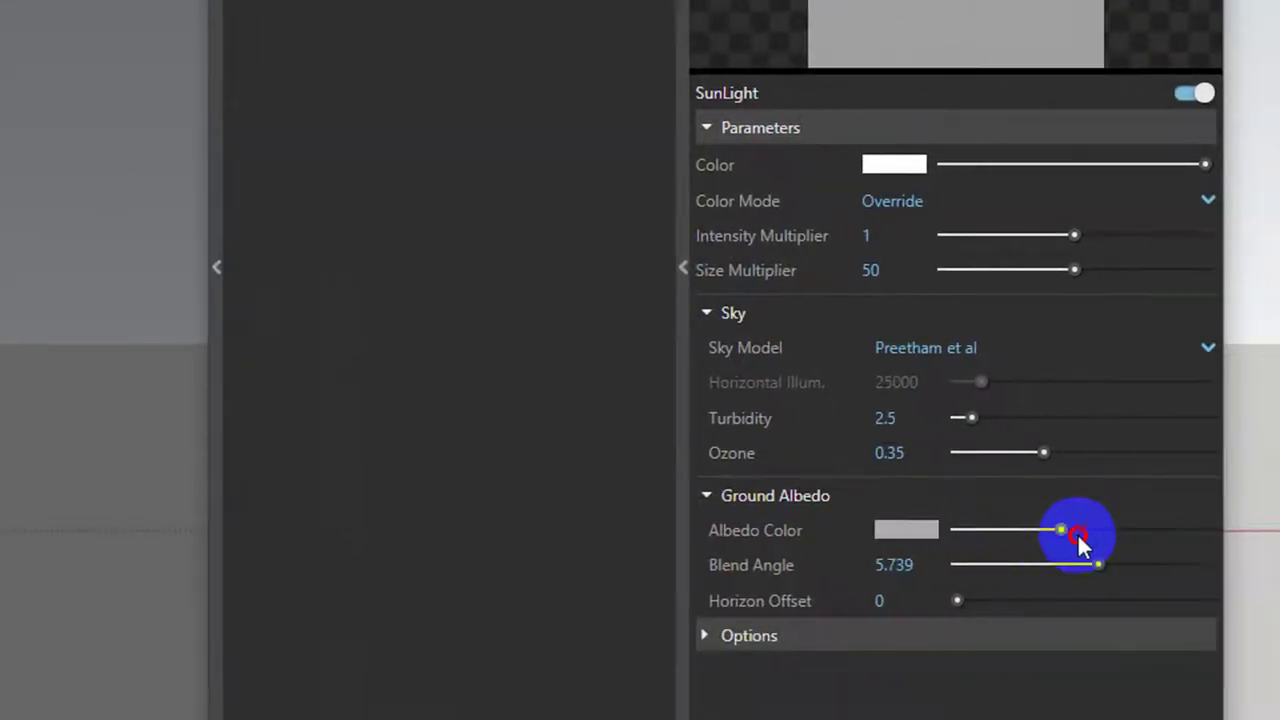
{"action": "double_click", "coordinate": [800, 418]}
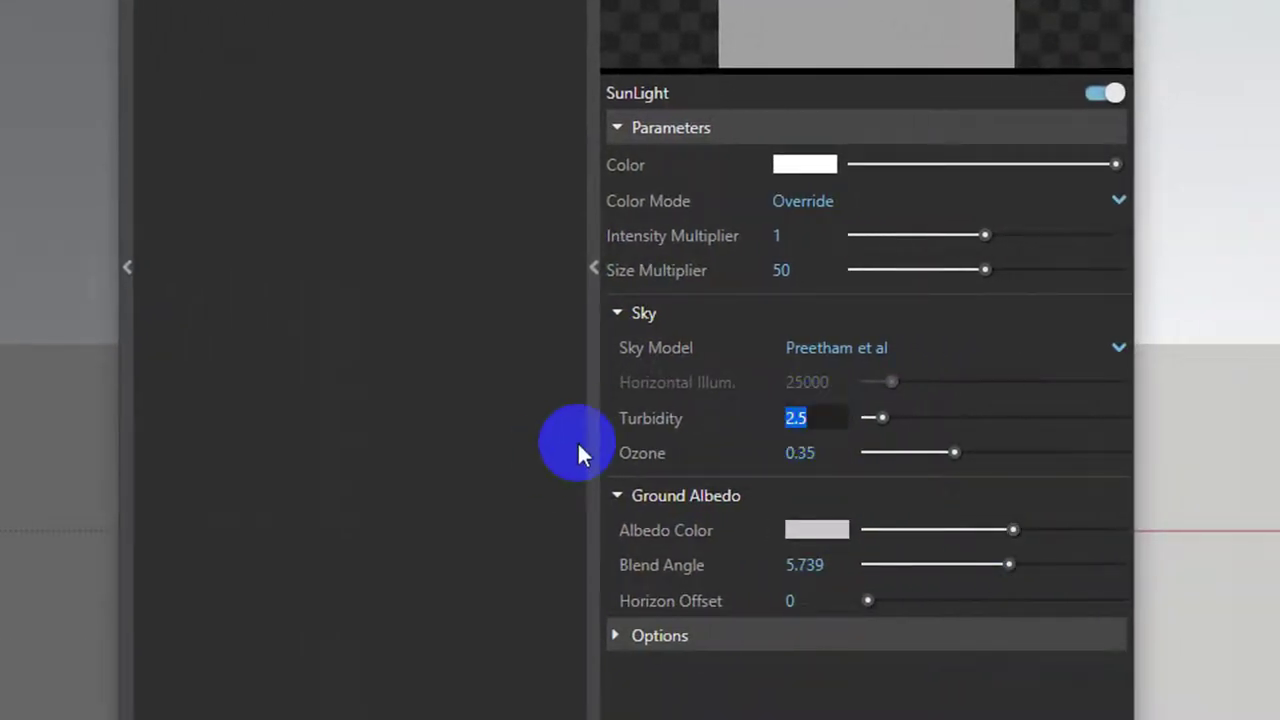
{"action": "type", "text": "2"}
{"action": "double_click", "coordinate": [790, 601]}
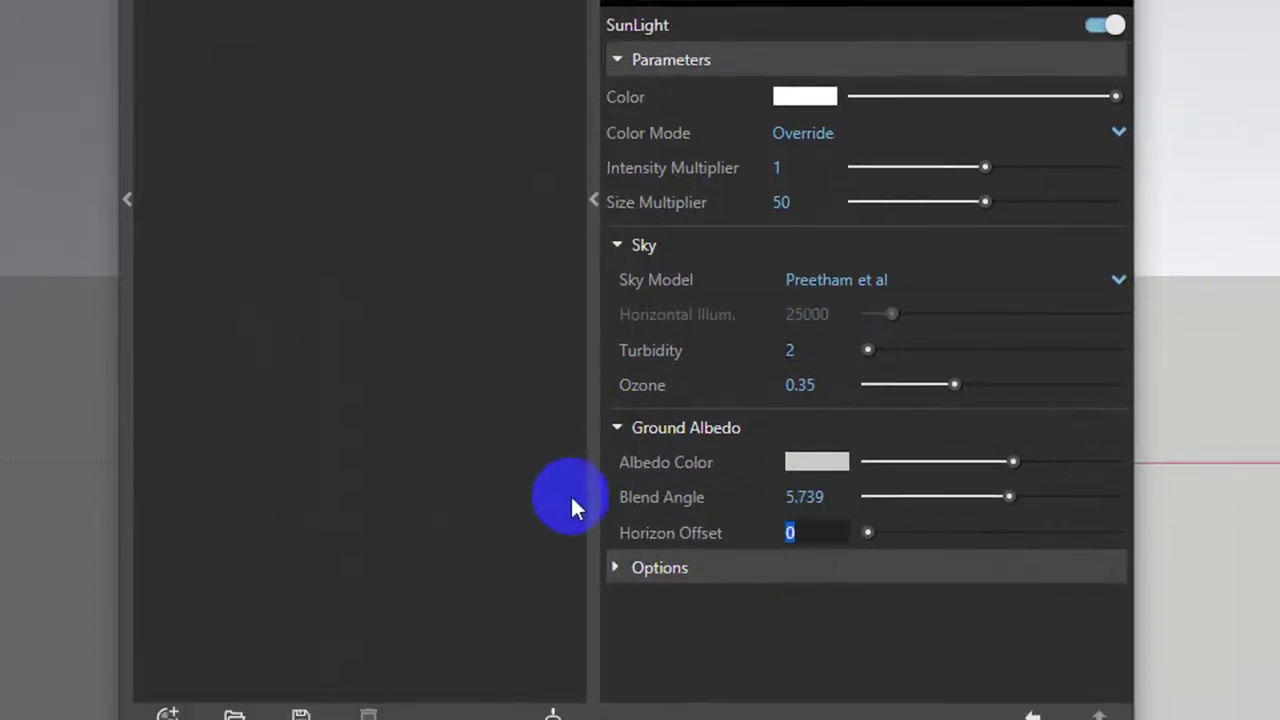
{"action": "type", "text": "20"}
{"action": "left_click", "coordinate": [697, 552]}
{"action": "left_click", "coordinate": [786, 552]}
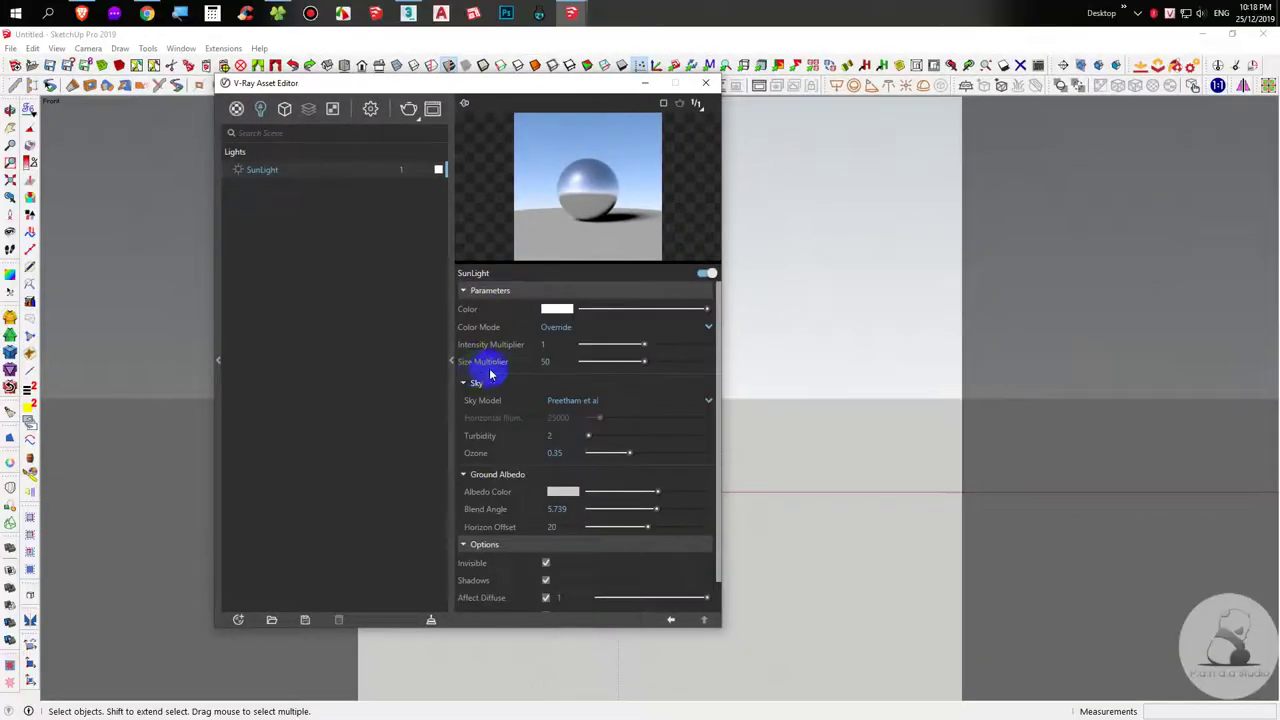
{"action": "left_click", "coordinate": [236, 108]}
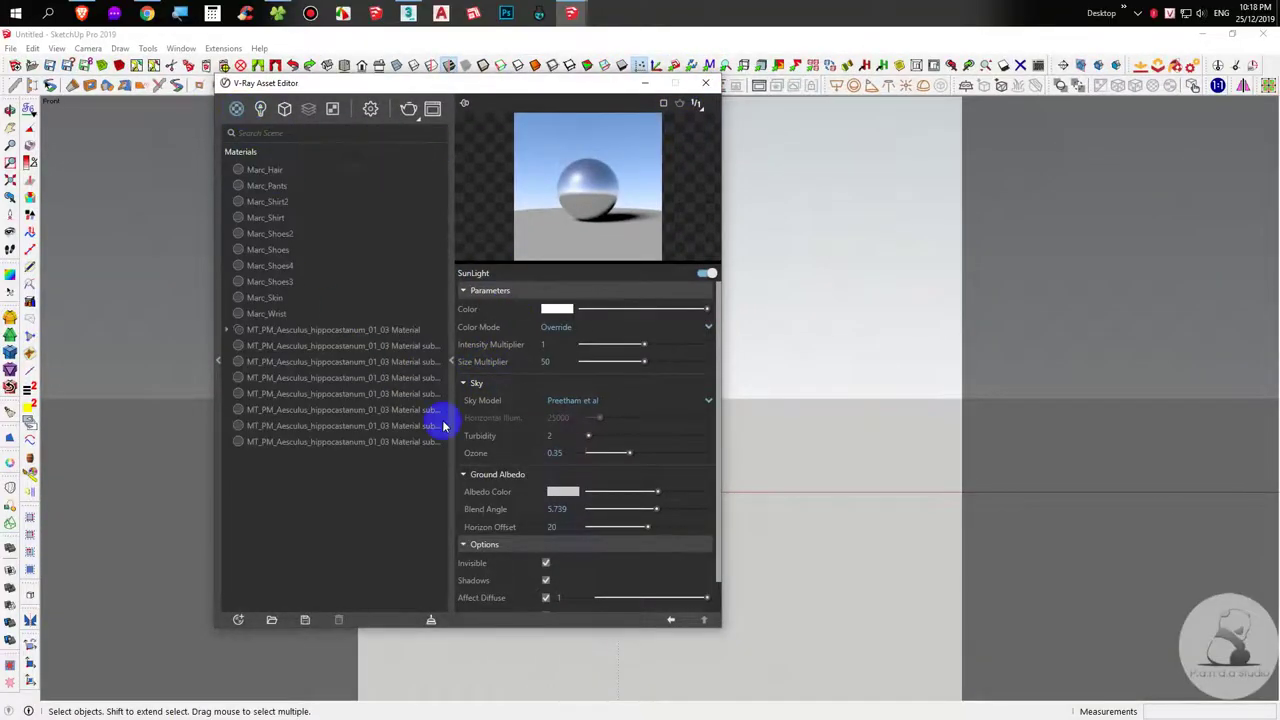
{"action": "left_click", "coordinate": [451, 478]}
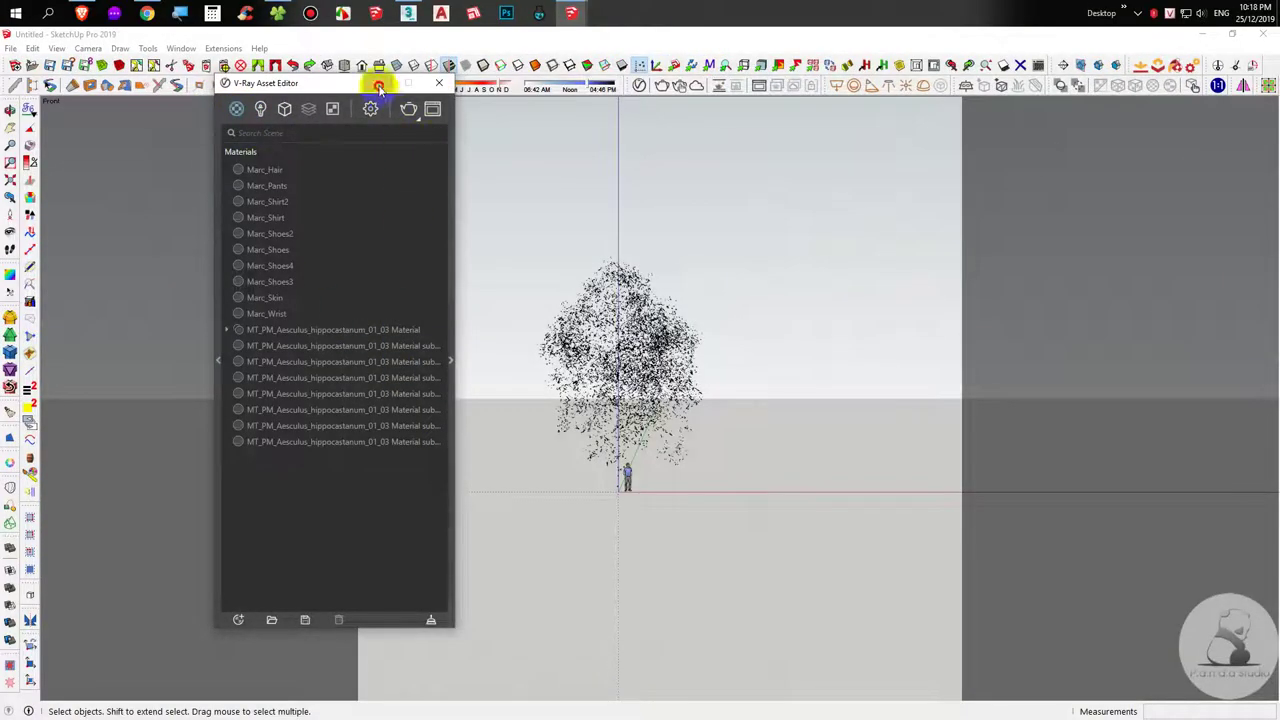
Start a V-Ray render of the tree, stop it partway and close the frame buffer.
{"action": "left_click", "coordinate": [379, 85]}
{"action": "scroll", "coordinate": [590, 420], "scroll_direction": "up", "scroll_amount": 2}
{"action": "scroll", "coordinate": [583, 357], "scroll_direction": "up", "scroll_amount": 2}
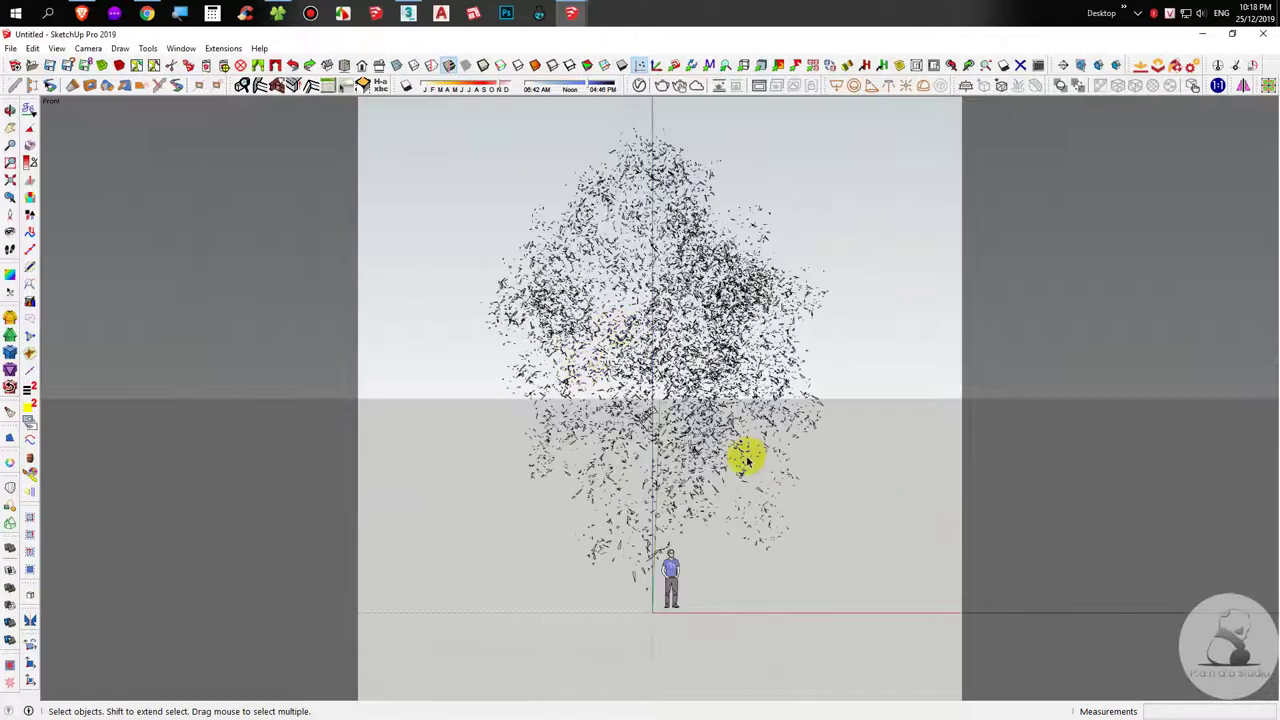
{"action": "left_click", "coordinate": [661, 85]}
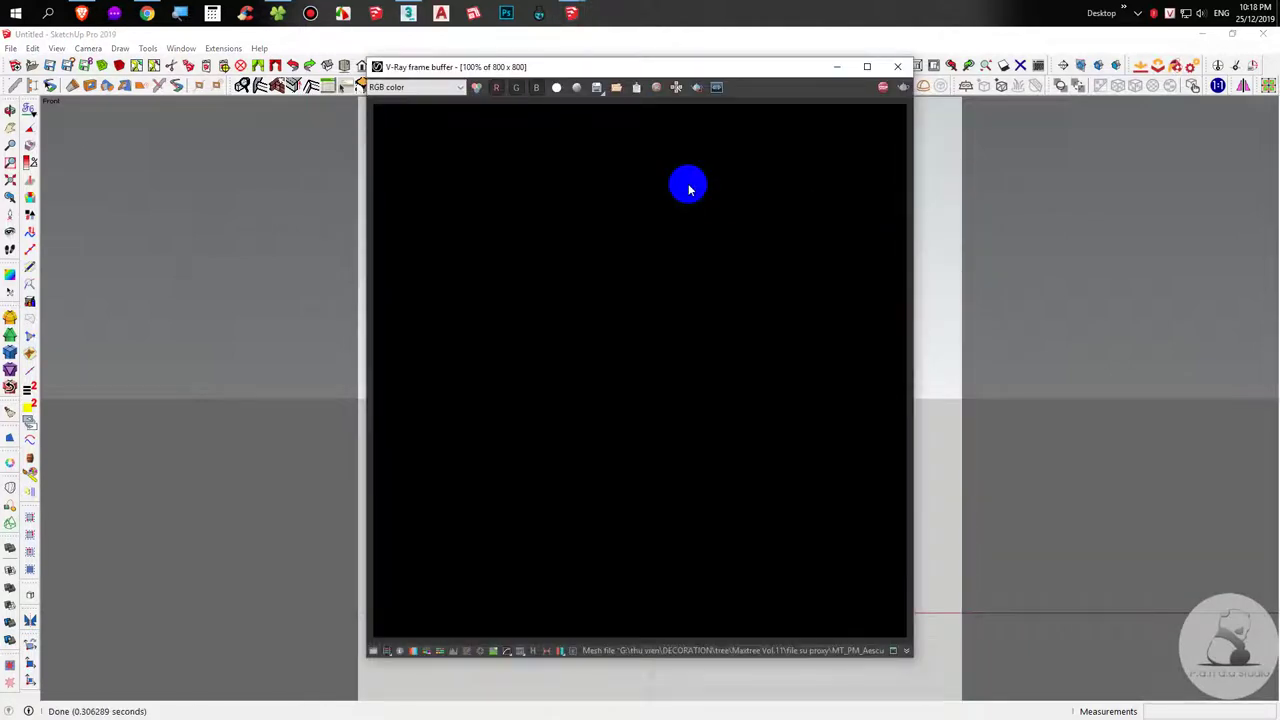
{"action": "left_click_drag", "start_coordinate": [643, 66], "coordinate": [782, 105]}
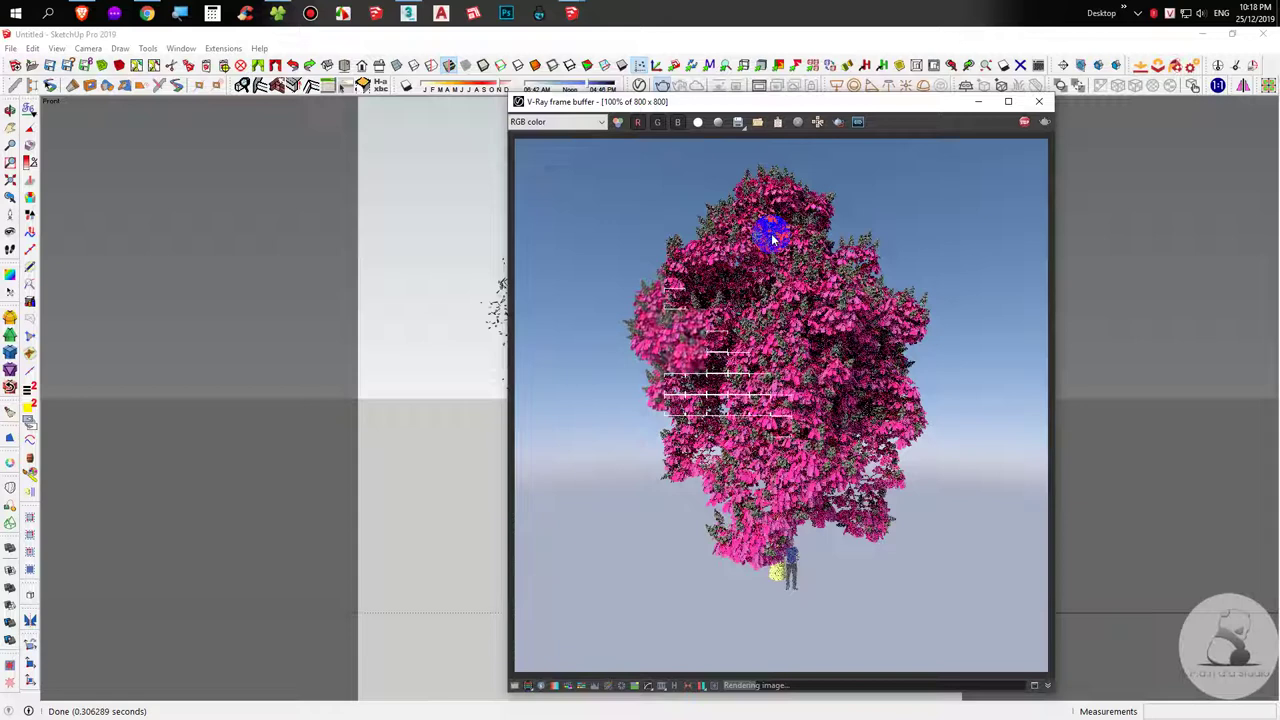
{"action": "left_click", "coordinate": [1023, 122]}
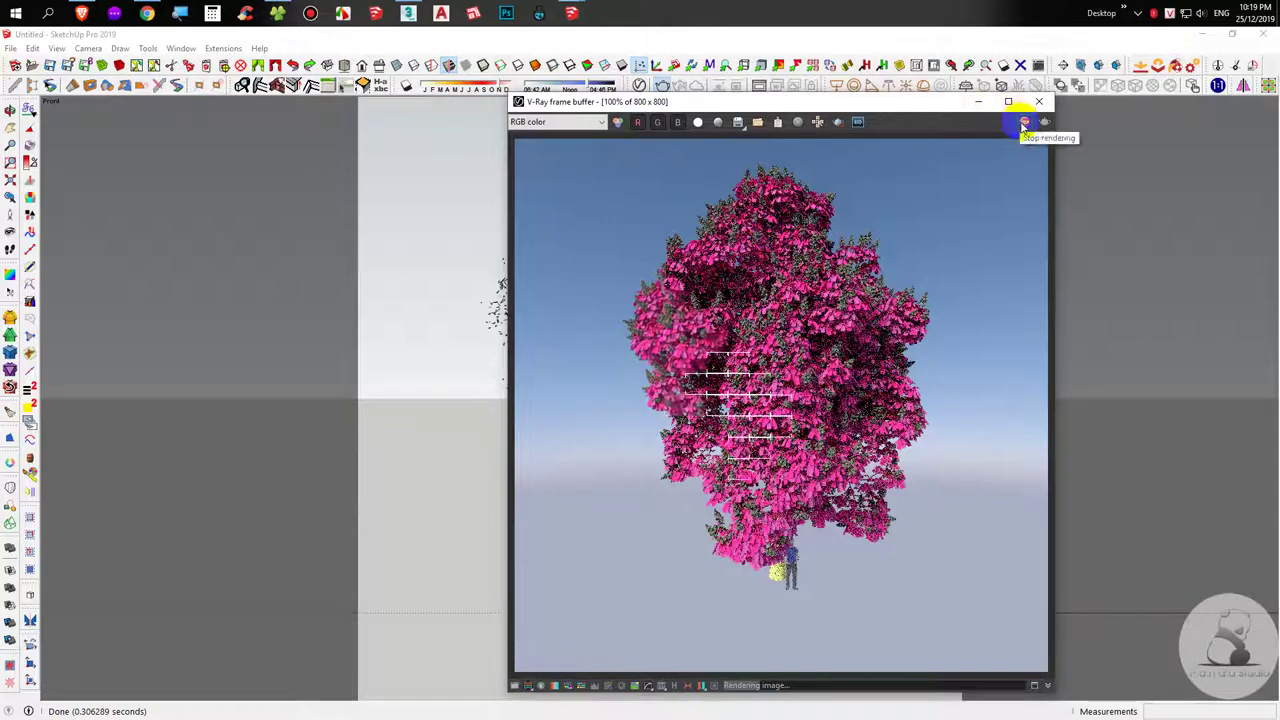
{"action": "left_click", "coordinate": [1038, 101]}
{"action": "mouse_move", "coordinate": [677, 314]}
{"action": "middle_mouse_down"}
{"action": "mouse_move", "coordinate": [606, 337]}
{"action": "mouse_move", "coordinate": [550, 330]}
{"action": "middle_mouse_up"}
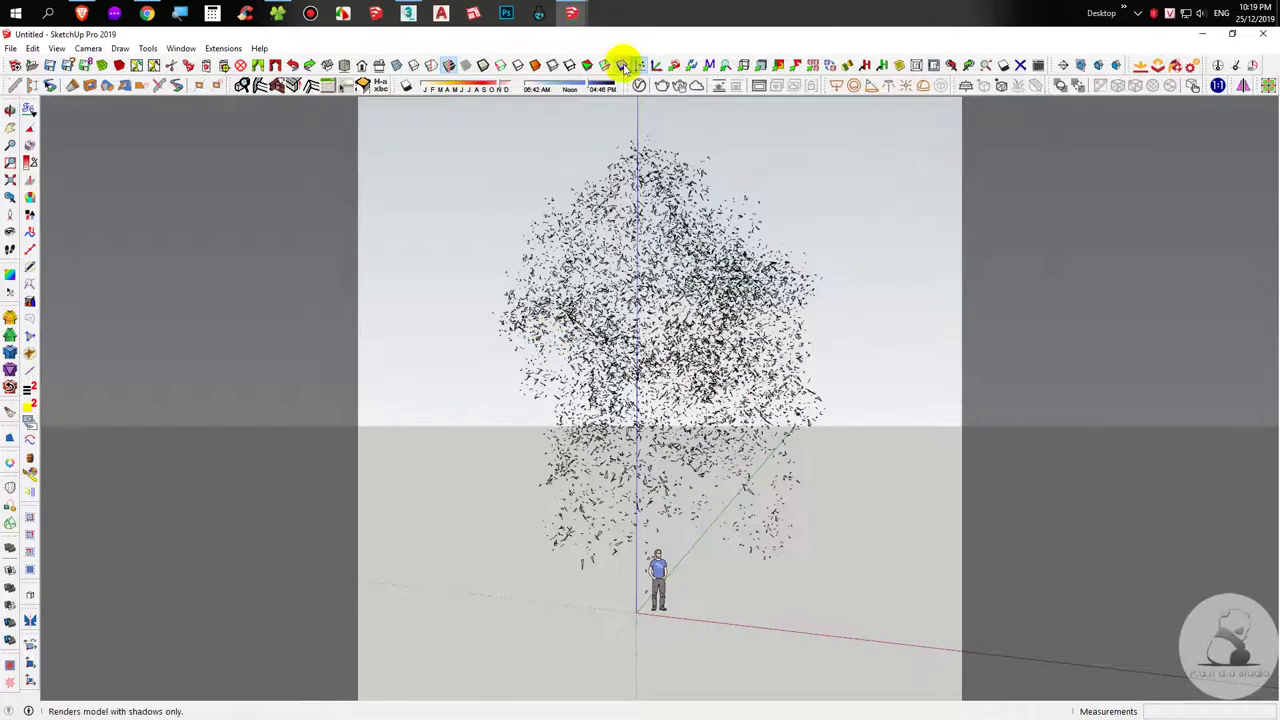
Delete the human scale figure and purge its unused materials.
{"action": "left_click", "coordinate": [637, 84]}
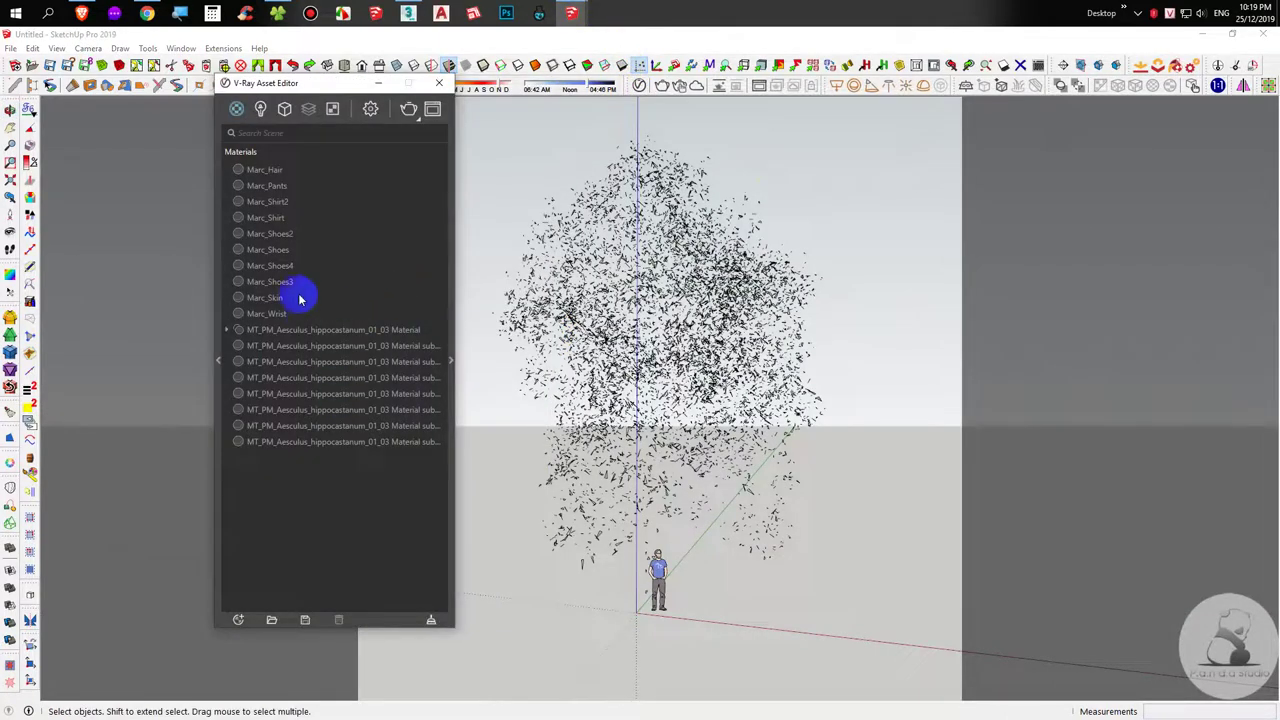
{"action": "left_click", "coordinate": [278, 316]}
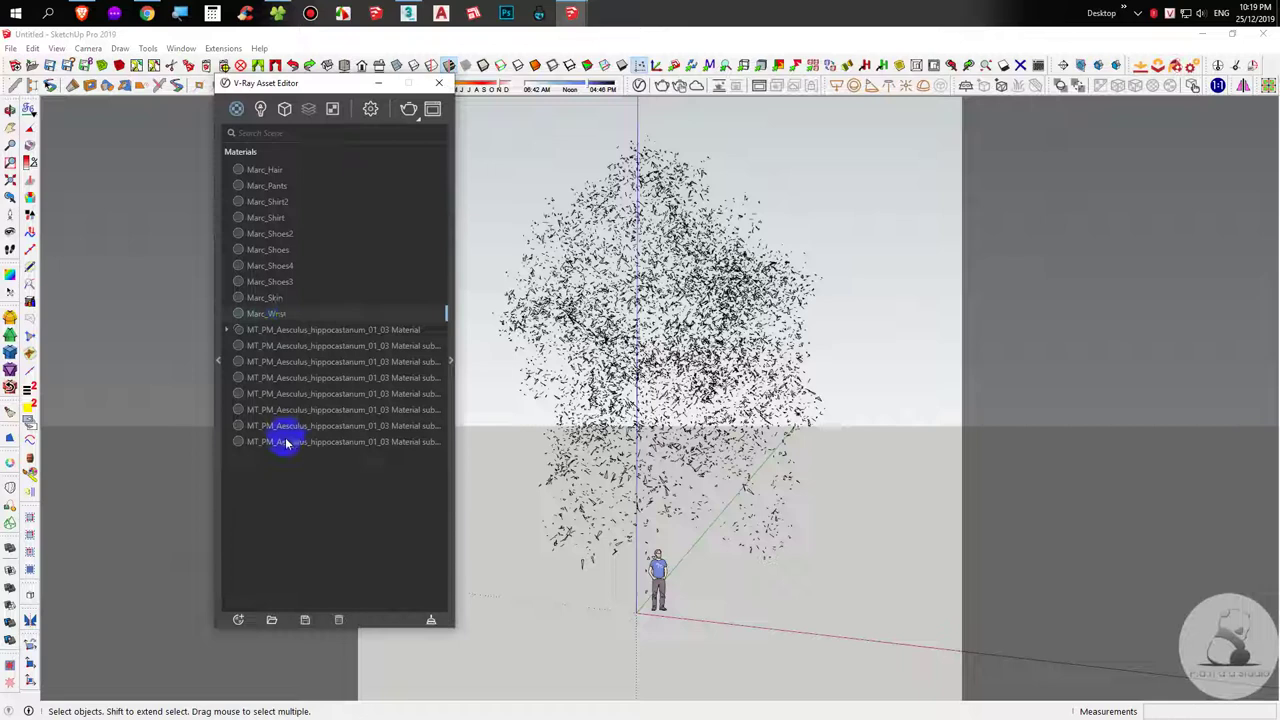
{"action": "left_click", "coordinate": [660, 590]}
{"action": "key", "text": "Delete"}
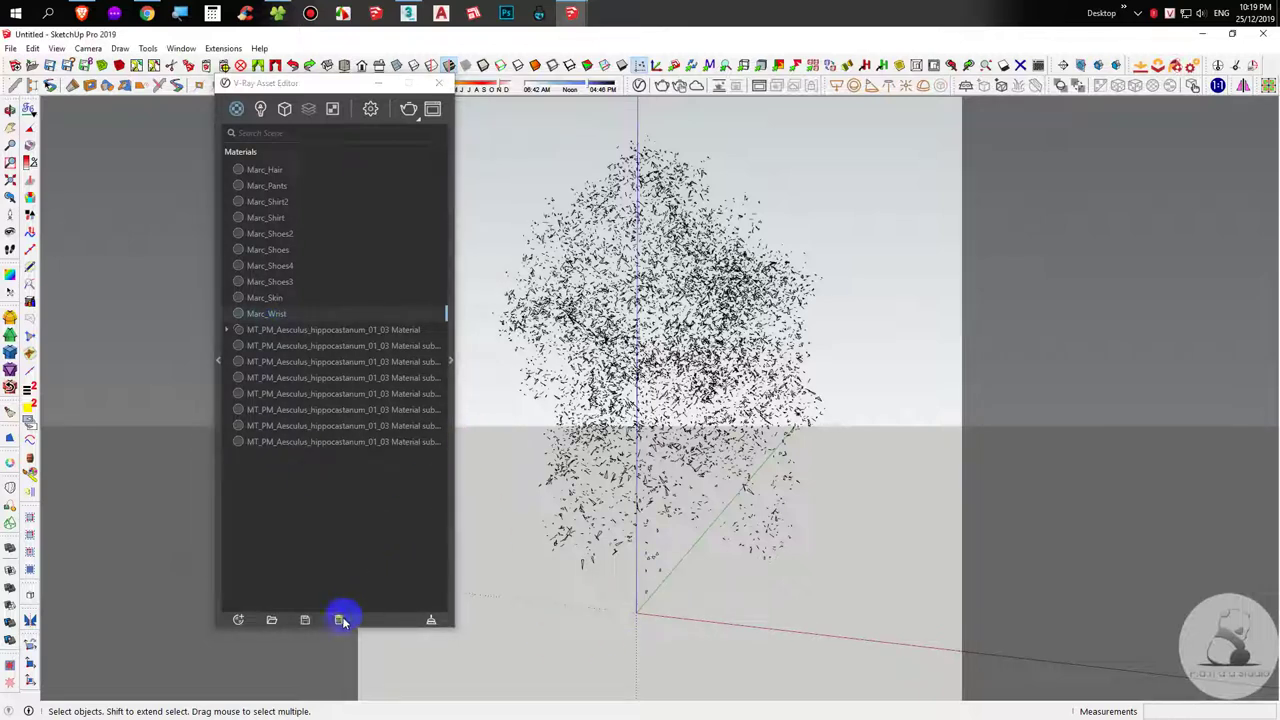
{"action": "left_click", "coordinate": [340, 620]}
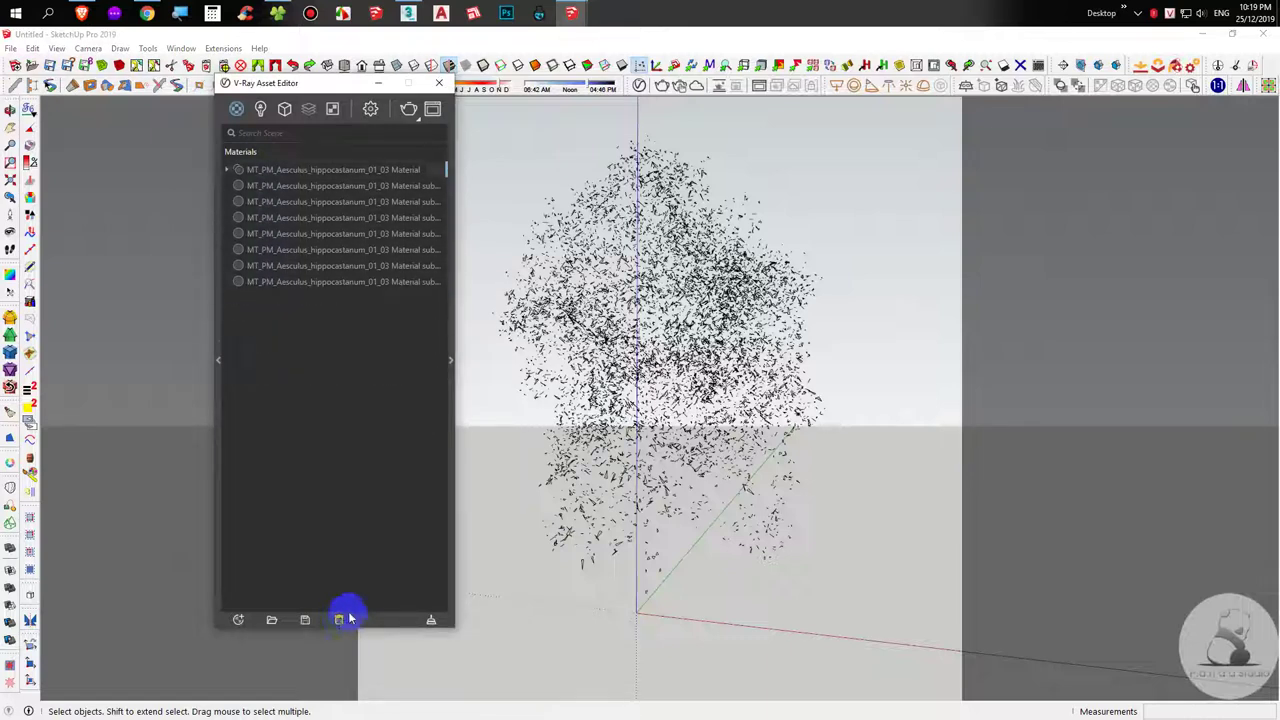
Delete the tree multi-material's leftover sub-material entries from the asset list.
{"action": "left_click", "coordinate": [405, 175]}
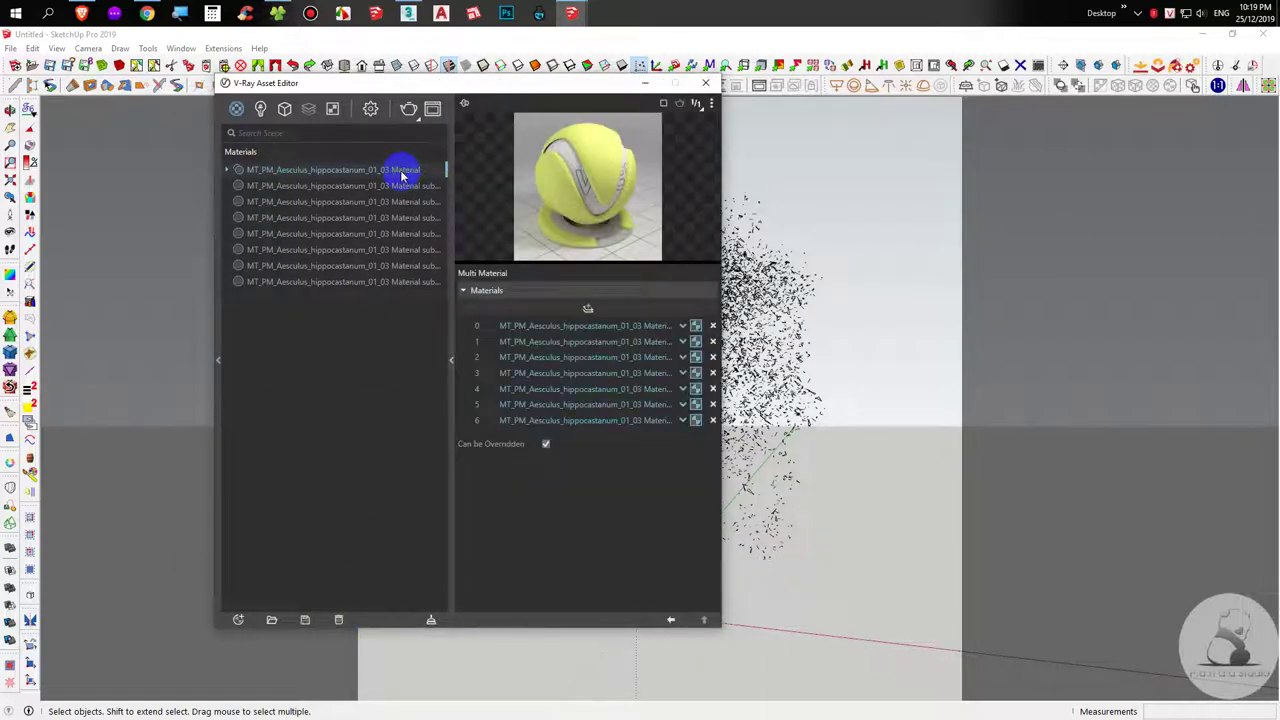
{"action": "left_click", "coordinate": [402, 282]}
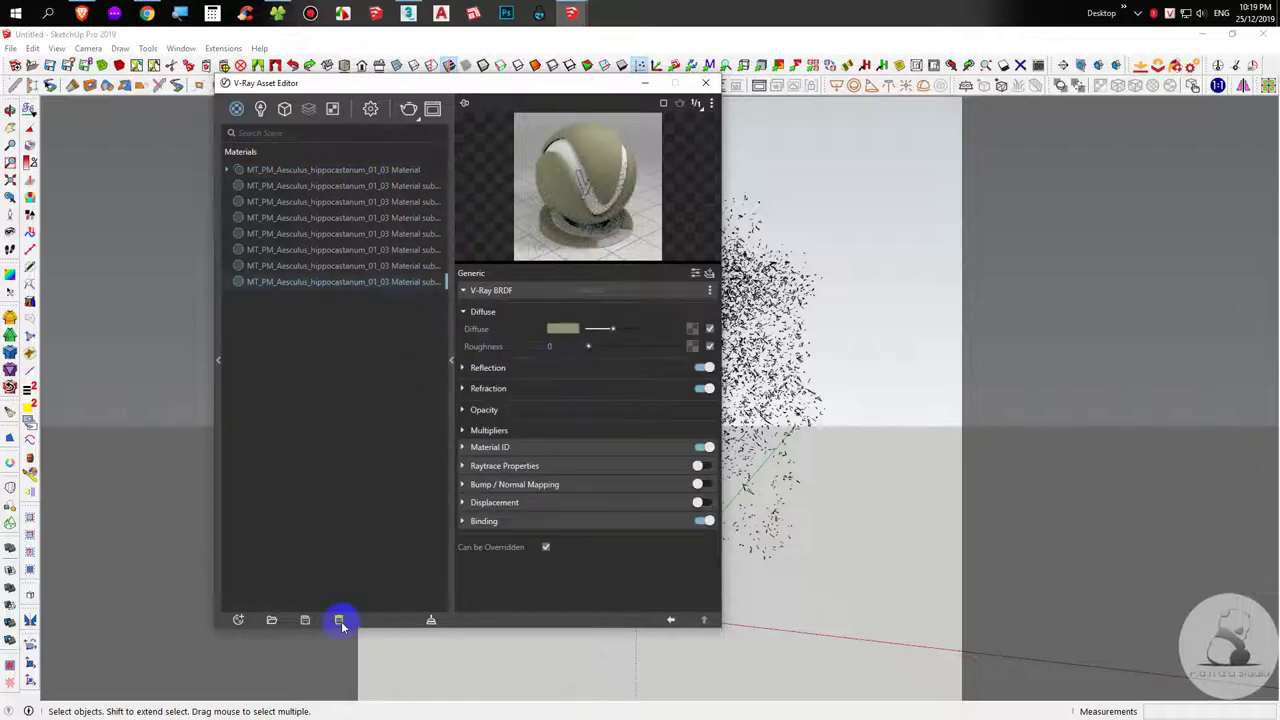
{"action": "left_click", "coordinate": [340, 621]}
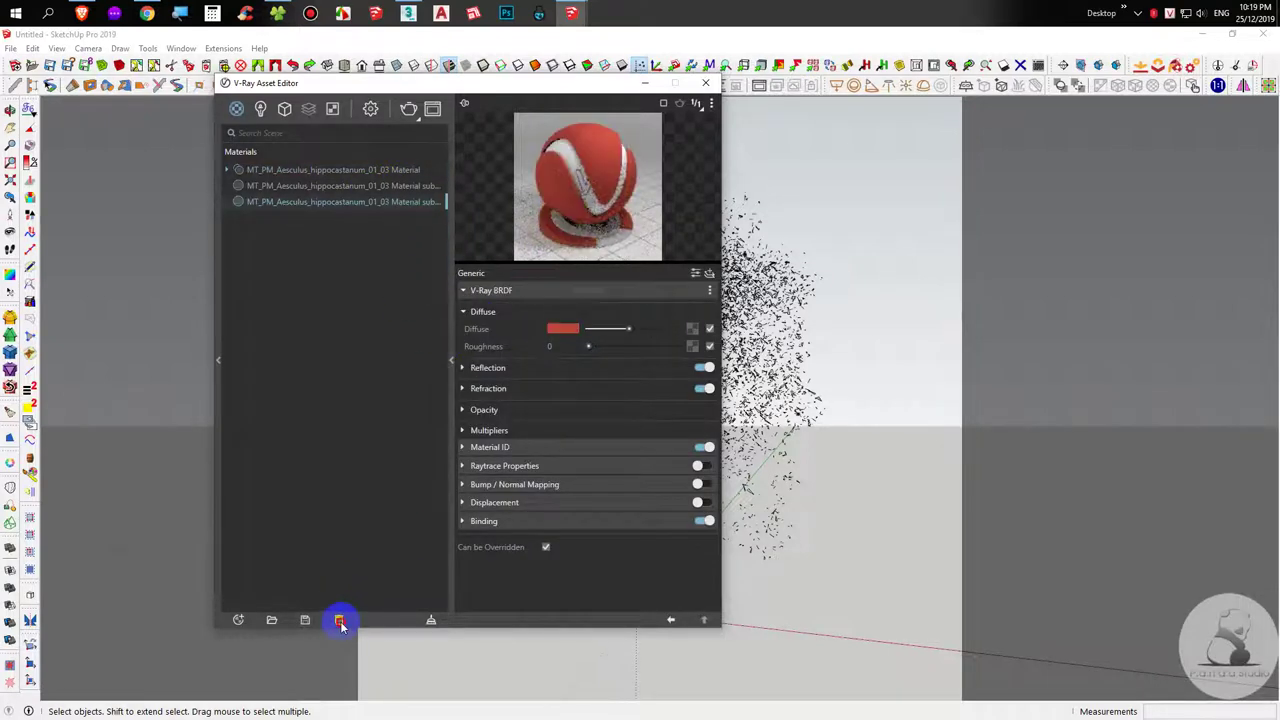
{"action": "left_click", "coordinate": [340, 621]}
{"action": "left_click", "coordinate": [340, 621]}
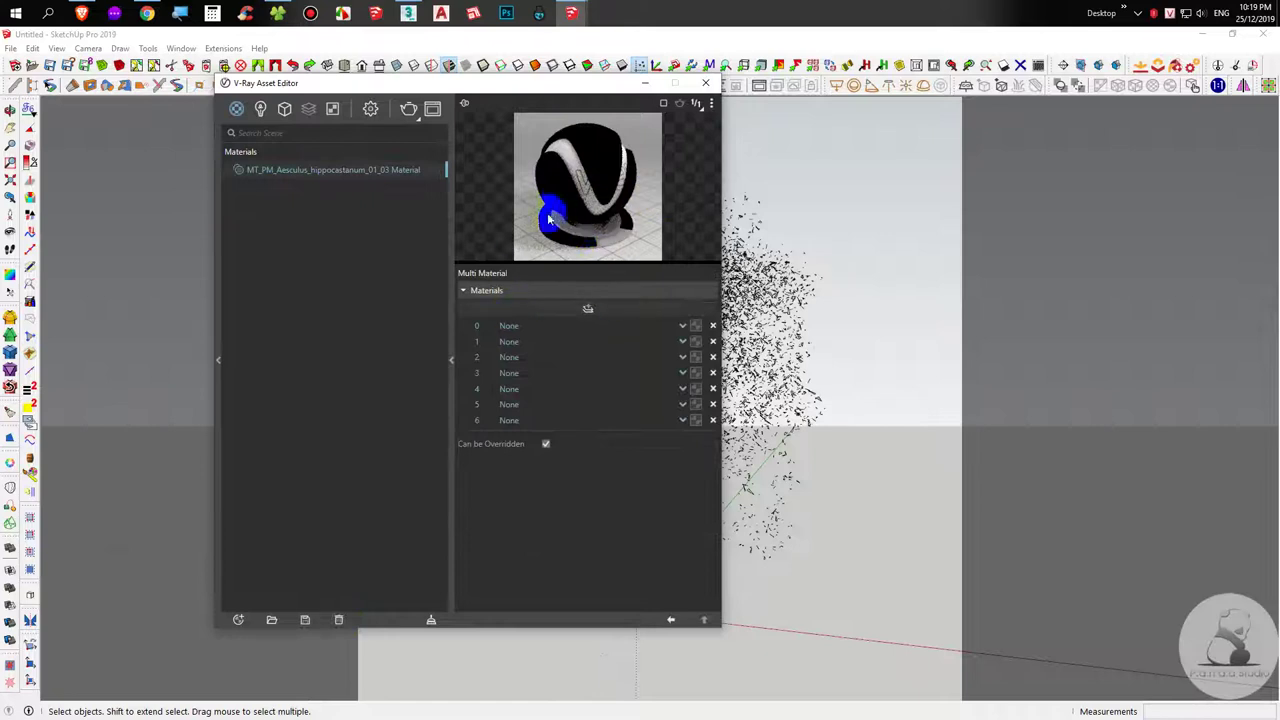
{"action": "left_click", "coordinate": [410, 10]}
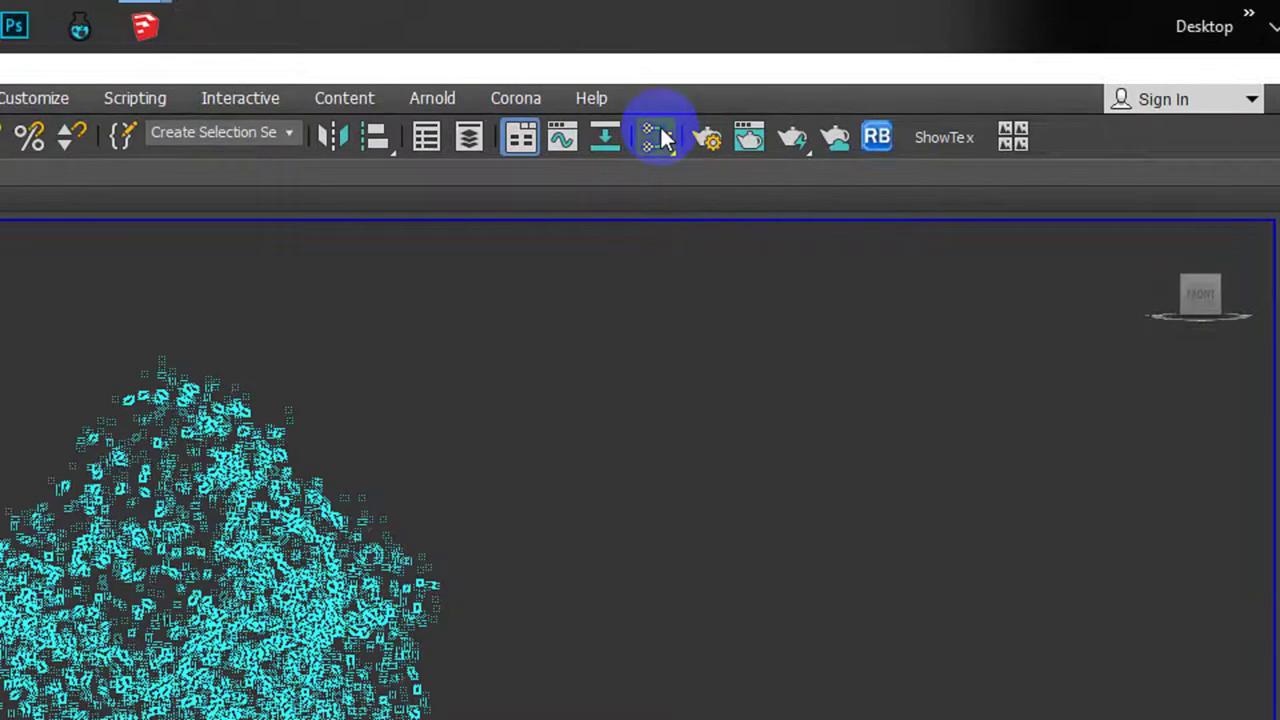
{"action": "left_click", "coordinate": [655, 145]}
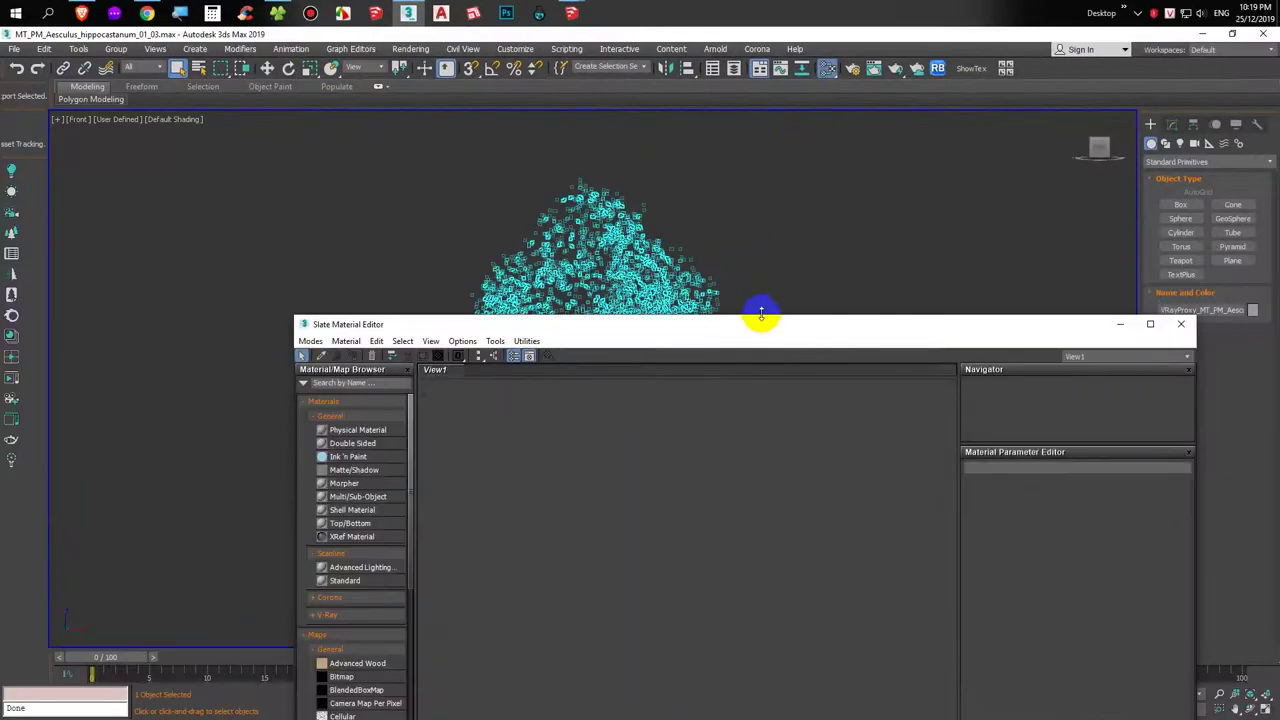
{"action": "left_click_drag", "start_coordinate": [761, 314], "coordinate": [1069, 320]}
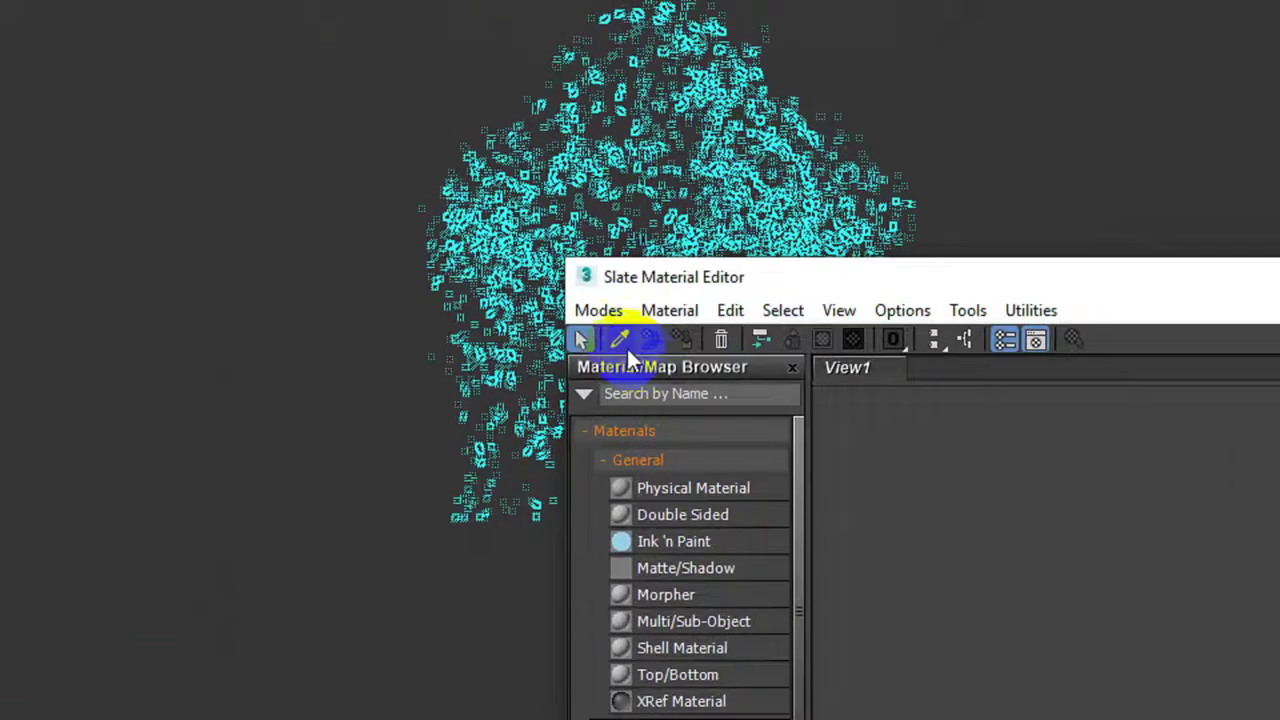
{"action": "left_click", "coordinate": [621, 340]}
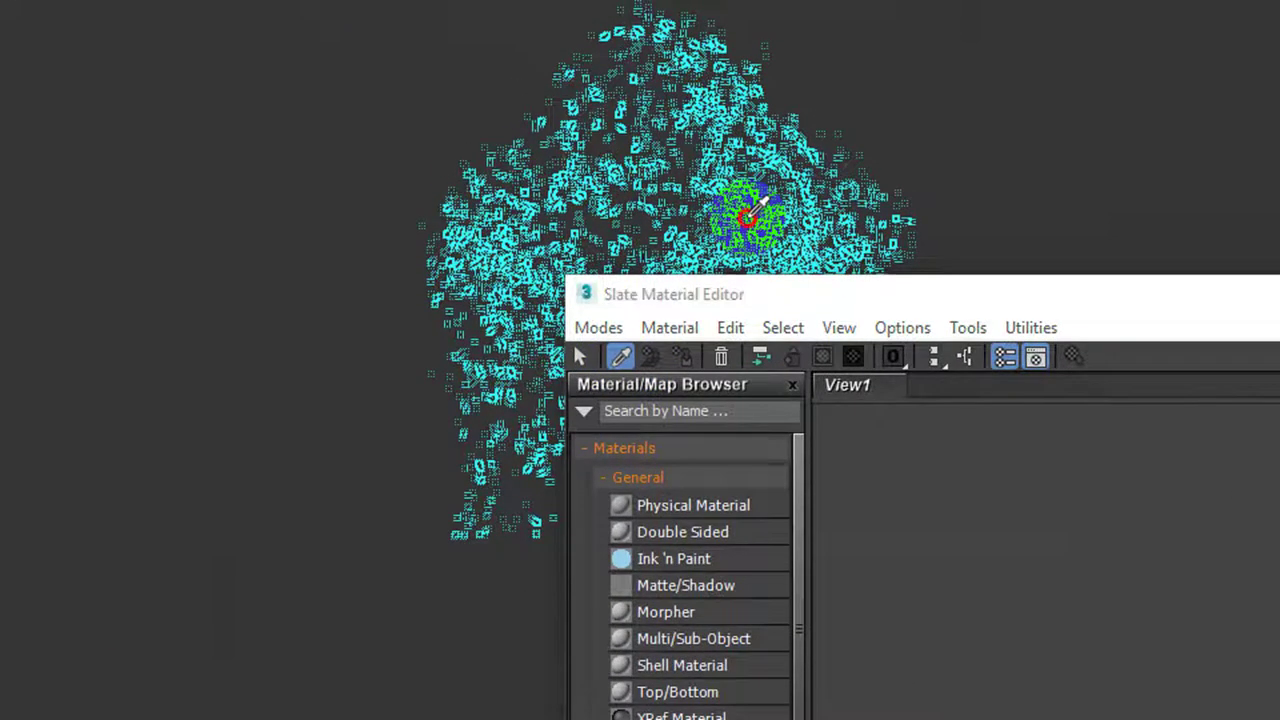
{"action": "left_click", "coordinate": [749, 224]}
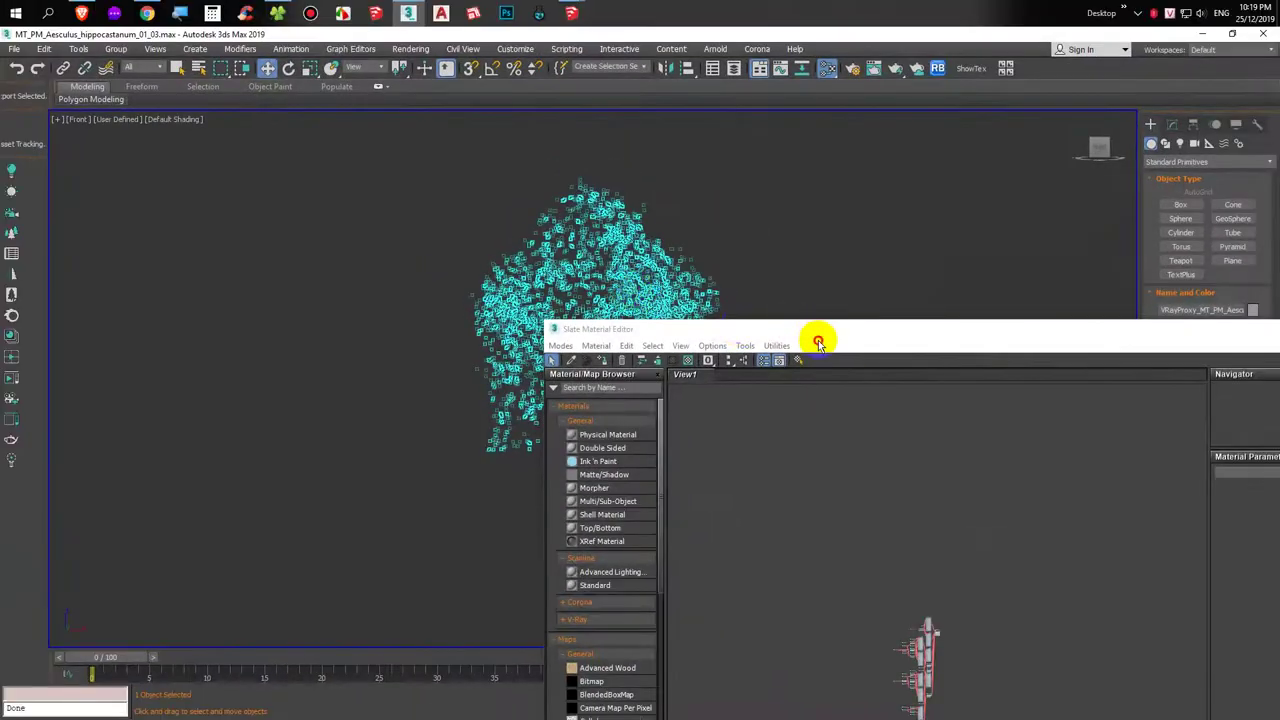
{"action": "left_click_drag", "start_coordinate": [1006, 323], "coordinate": [601, 186]}
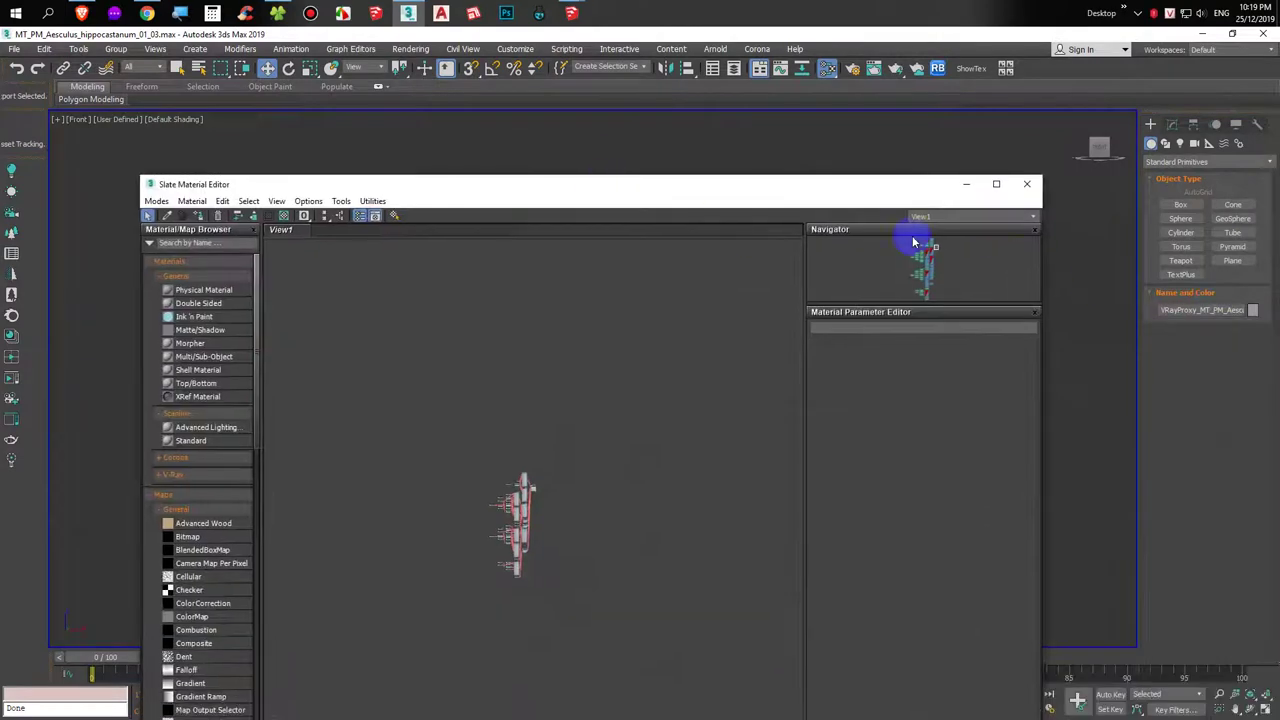
{"action": "scroll", "coordinate": [520, 490], "scroll_direction": "up", "scroll_amount": 5}
{"action": "scroll", "coordinate": [460, 390], "scroll_direction": "up", "scroll_amount": 2}
{"action": "scroll", "coordinate": [480, 340], "scroll_direction": "up", "scroll_amount": 2}
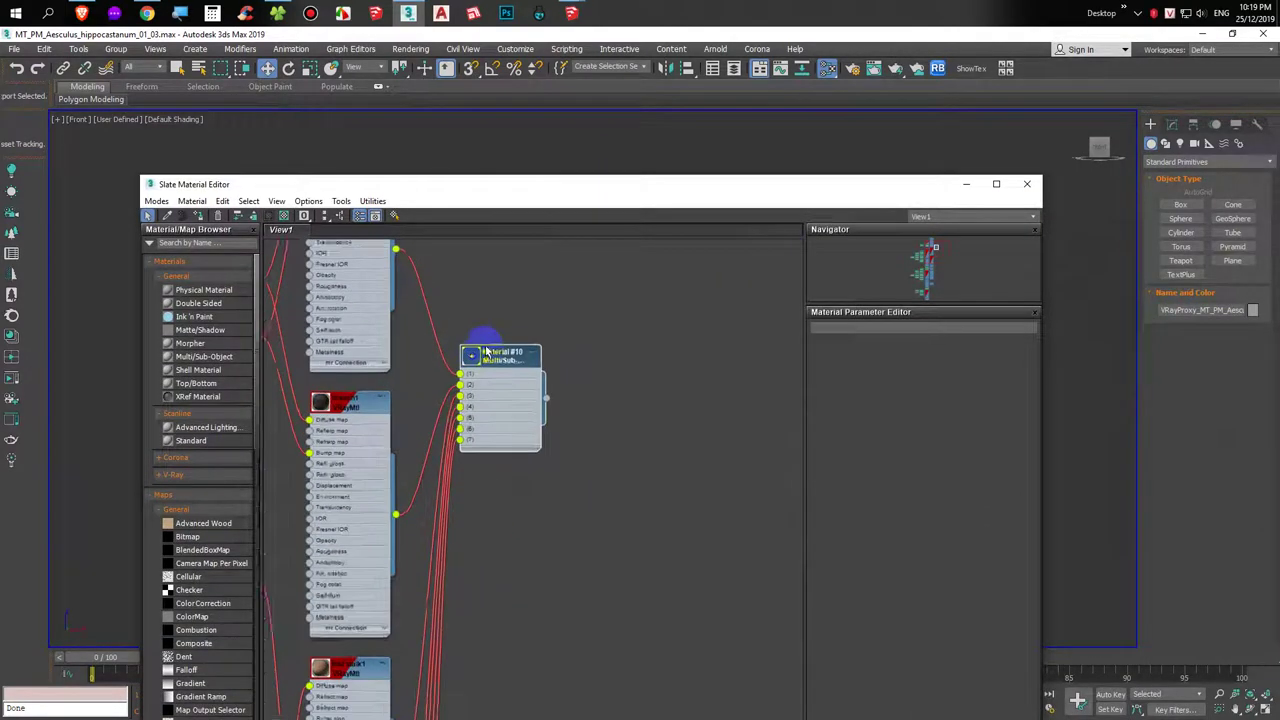
{"action": "scroll", "coordinate": [500, 350], "scroll_direction": "up", "scroll_amount": 2}
{"action": "scroll", "coordinate": [507, 357], "scroll_direction": "up", "scroll_amount": 1}
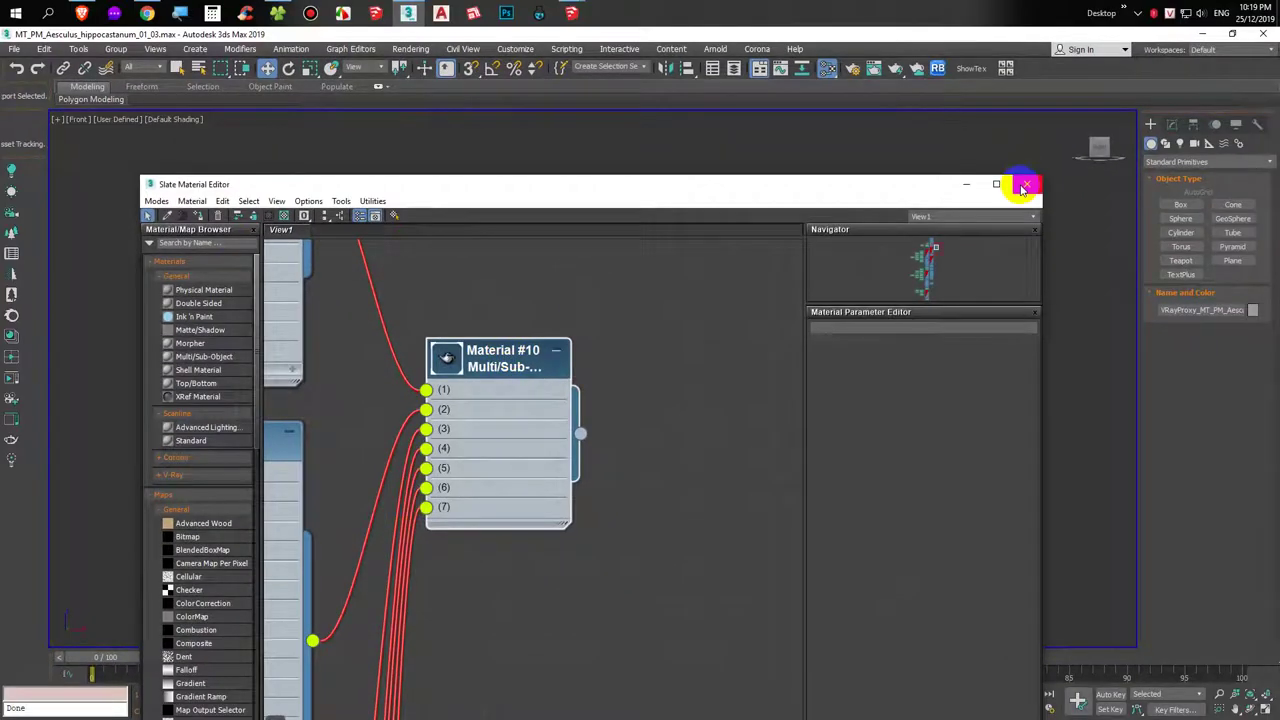
{"action": "left_click", "coordinate": [1024, 187]}
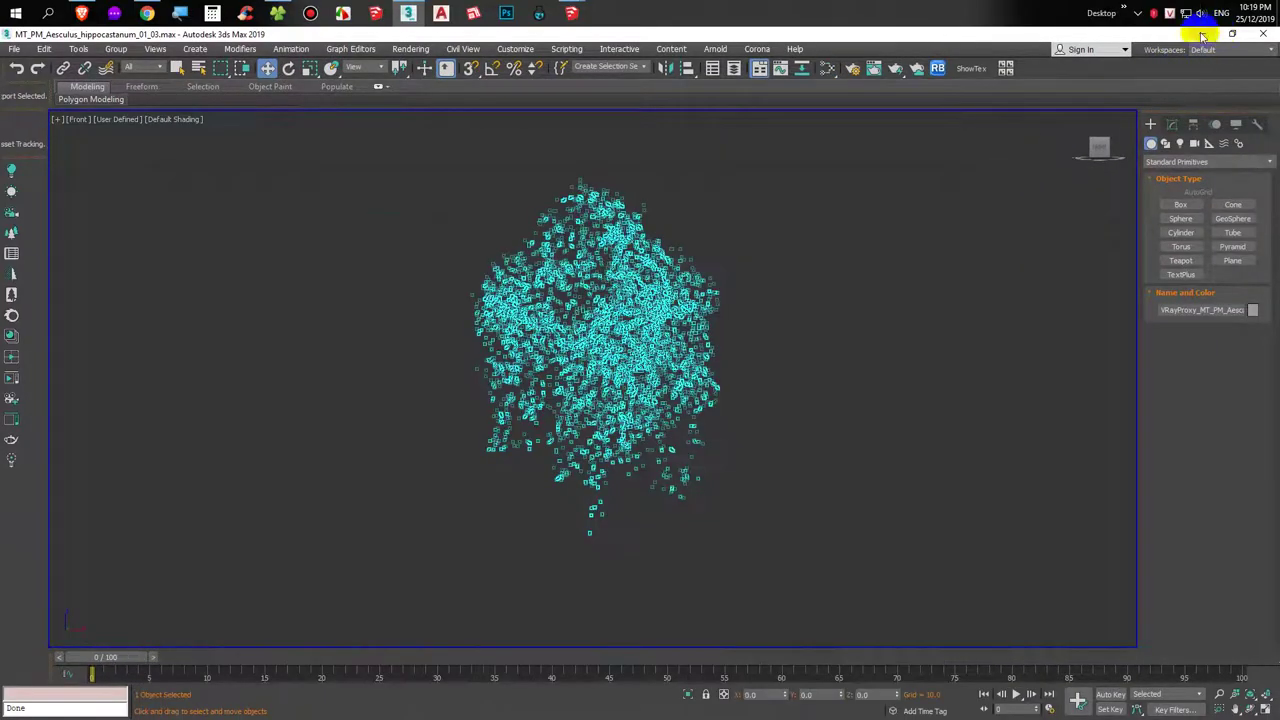
{"action": "left_click", "coordinate": [1203, 36]}
Load Material #10.vrmat from the 'file su proxy' > Material #10 folder.
{"action": "left_click", "coordinate": [273, 621]}
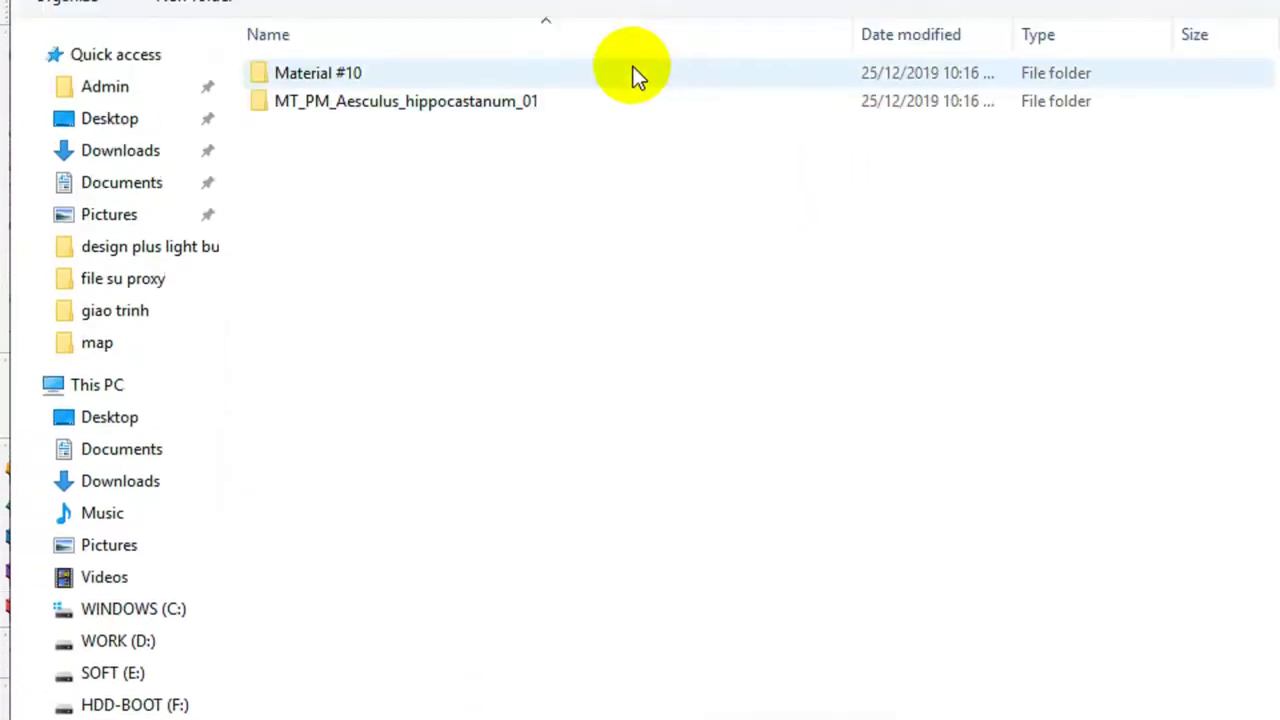
{"action": "left_click", "coordinate": [353, 183]}
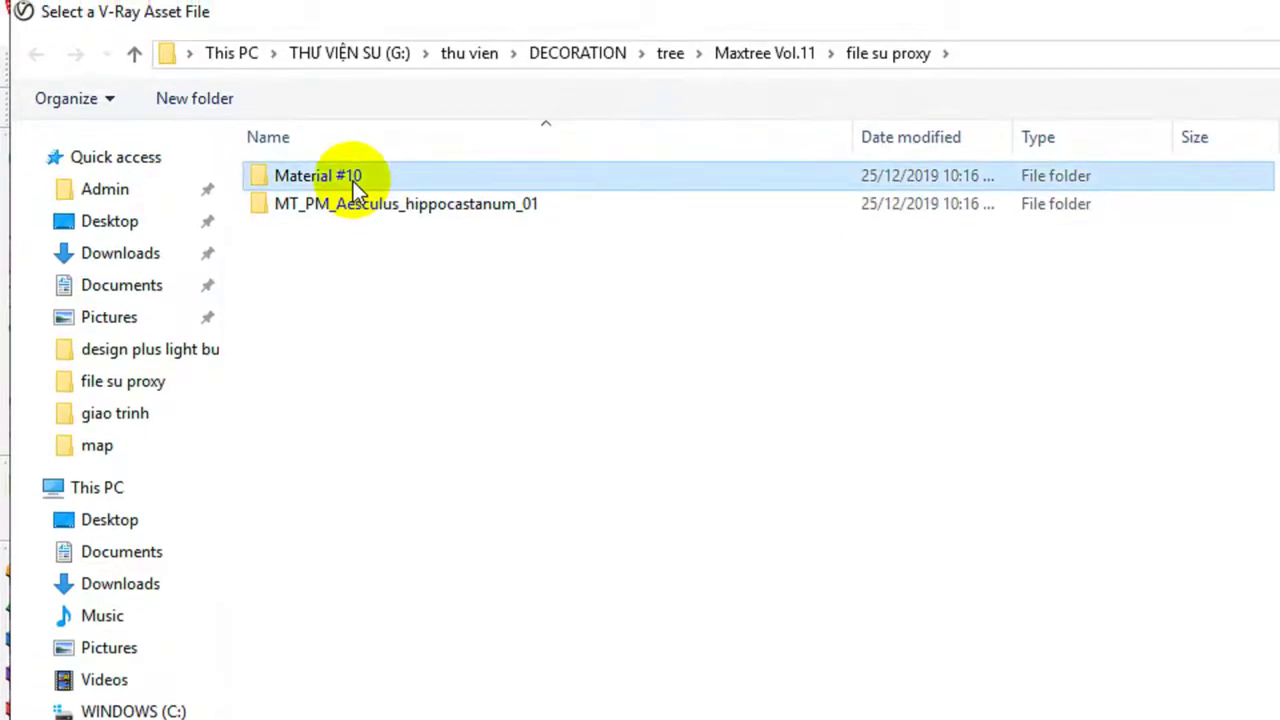
{"action": "double_click", "coordinate": [353, 181]}
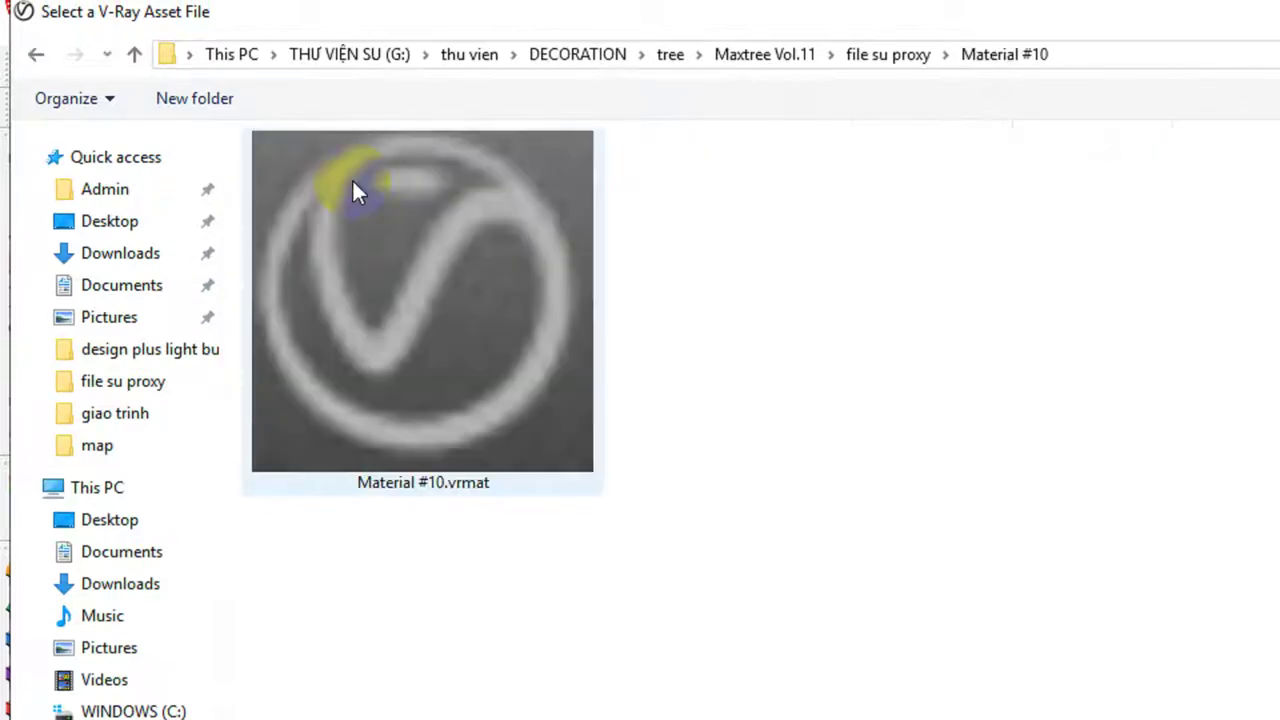
{"action": "double_click", "coordinate": [380, 306]}
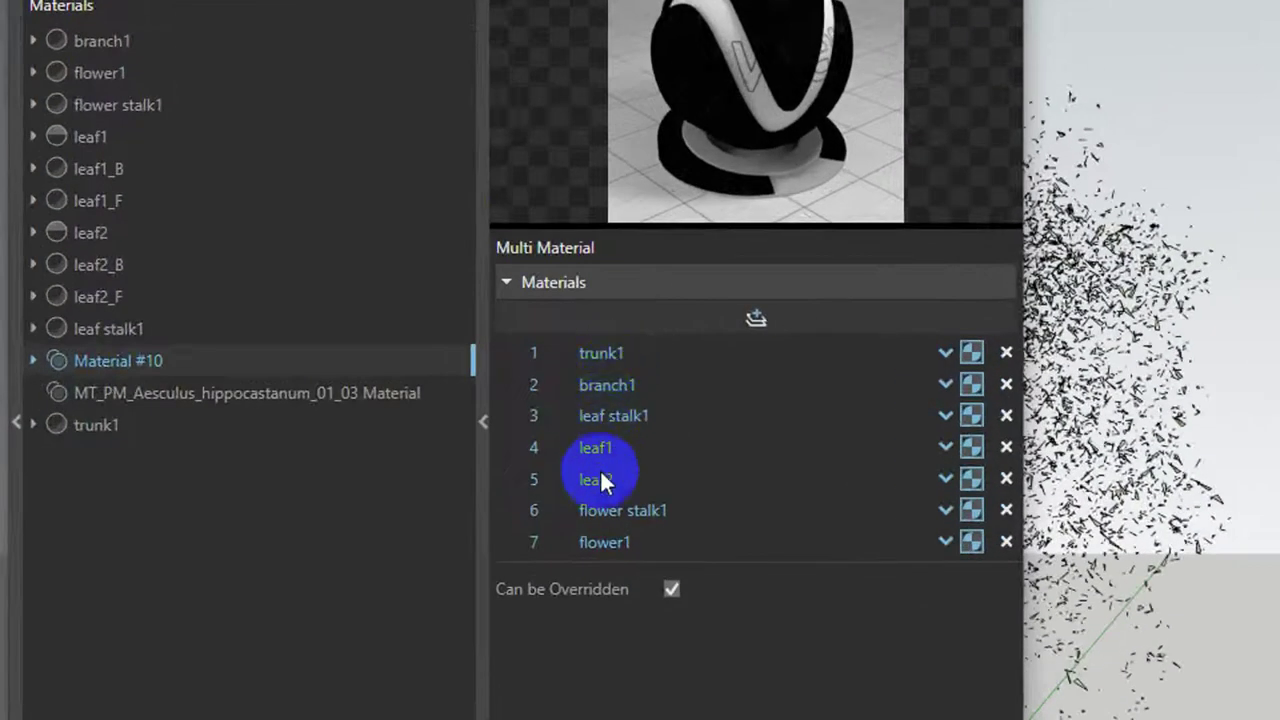
Copy trunk1 and branch1 from Material #10 into the tree material's slots 0 and 1 as instances.
{"action": "left_click", "coordinate": [907, 344]}
{"action": "right_click", "coordinate": [909, 345]}
{"action": "left_click", "coordinate": [286, 383]}
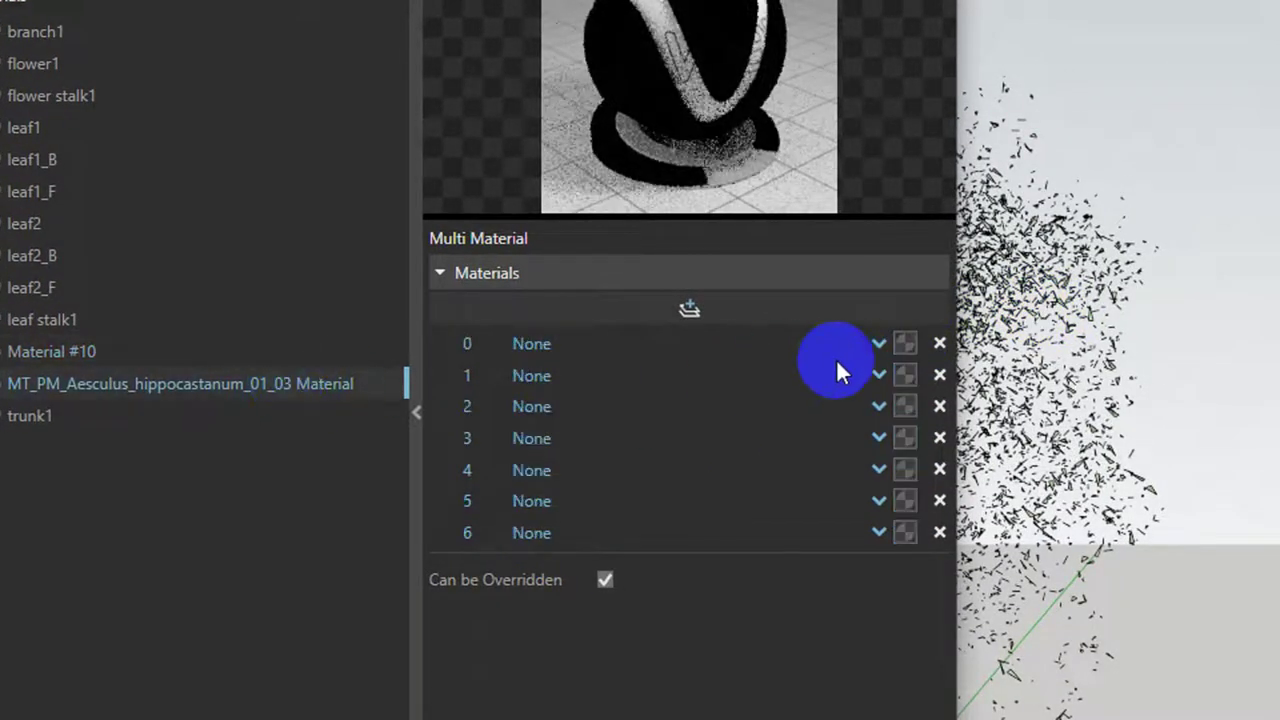
{"action": "right_click", "coordinate": [904, 344]}
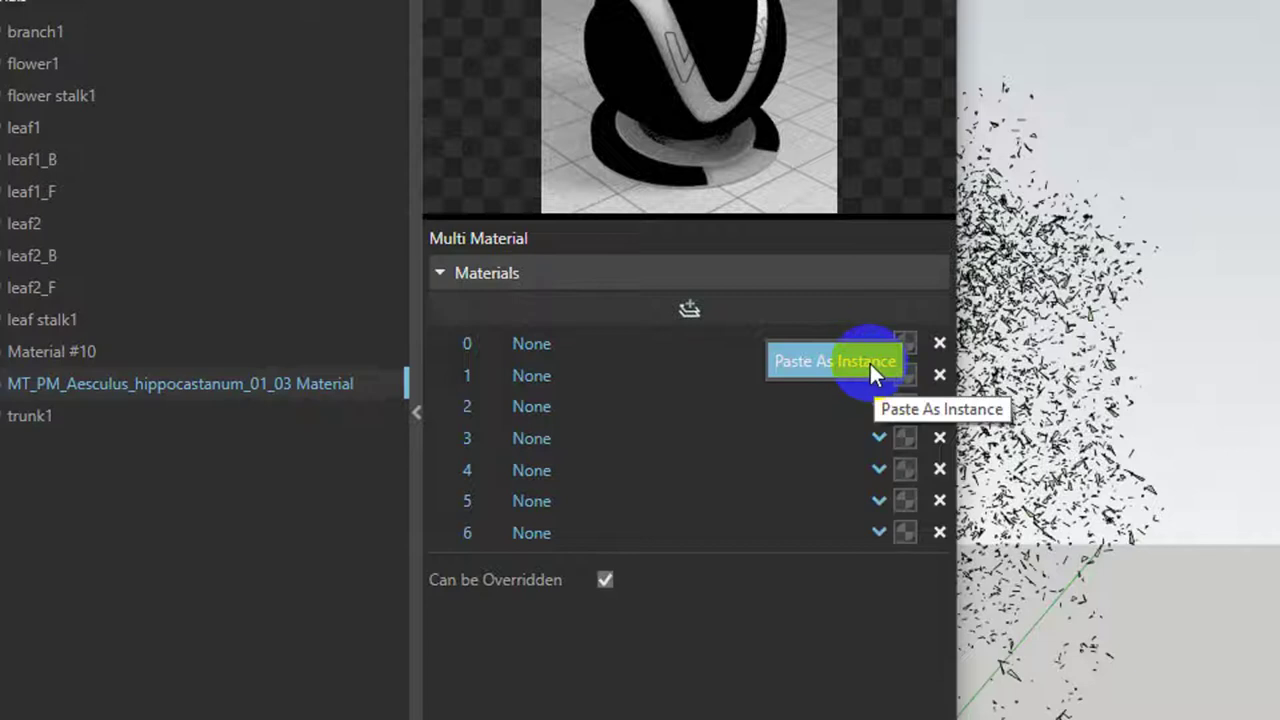
{"action": "left_click", "coordinate": [872, 372]}
{"action": "left_click_drag", "start_coordinate": [214, 357], "coordinate": [534, 380]}
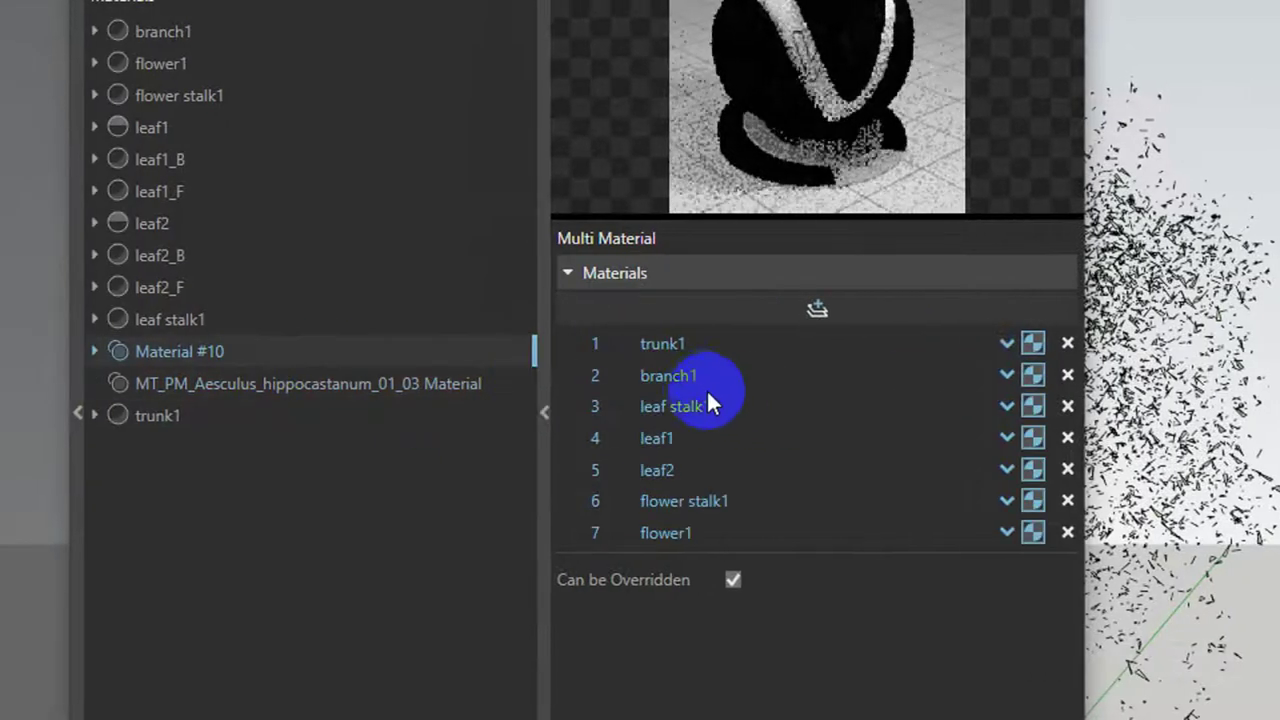
{"action": "right_click", "coordinate": [1013, 384]}
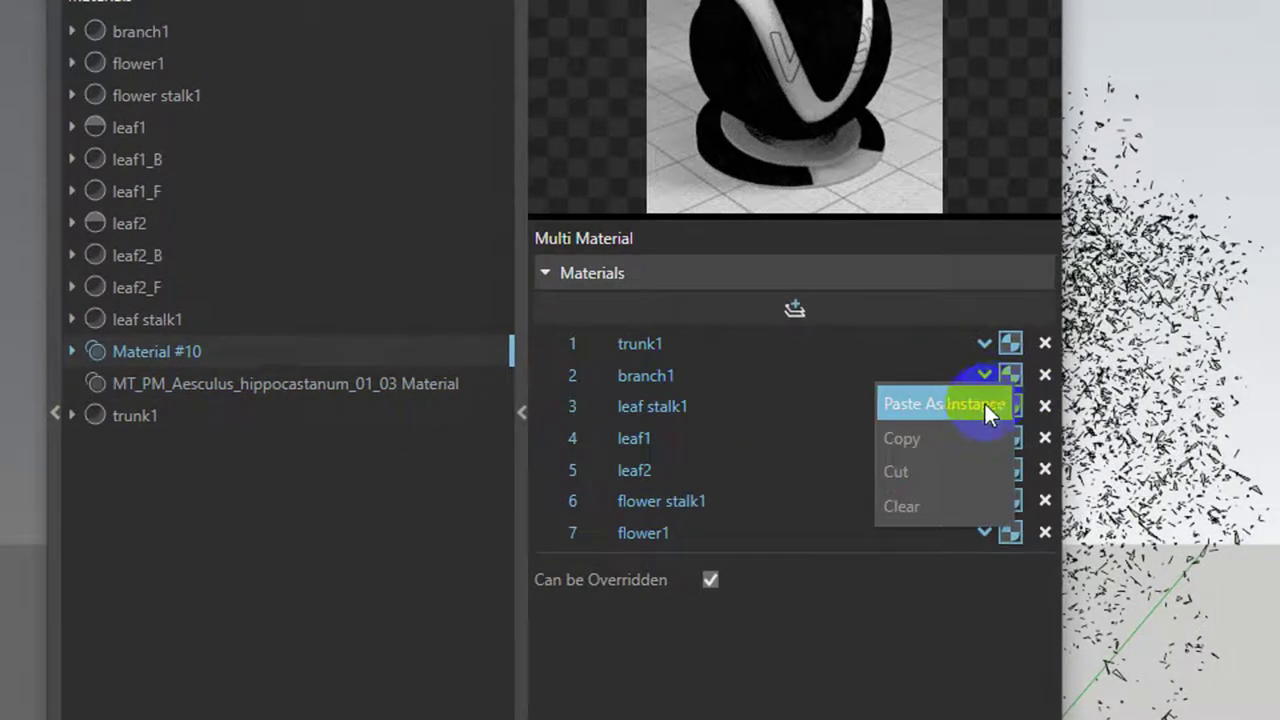
{"action": "left_click", "coordinate": [939, 438]}
{"action": "left_click", "coordinate": [298, 383]}
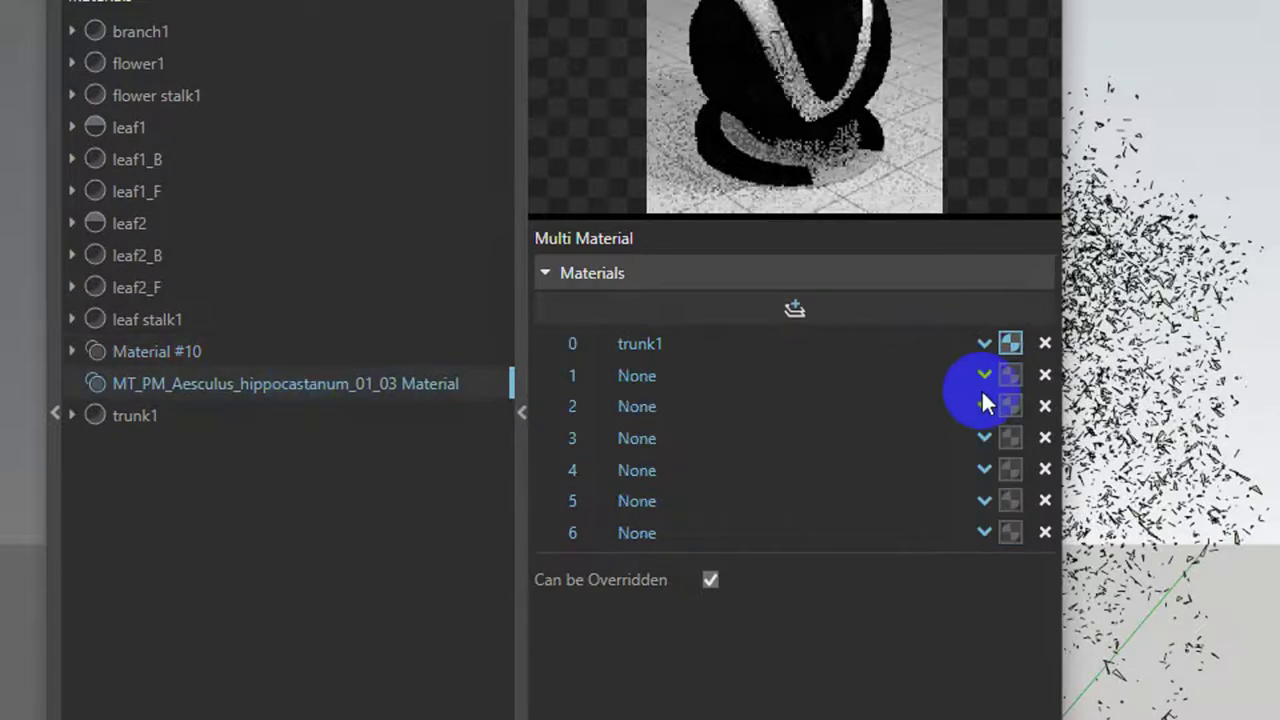
{"action": "right_click", "coordinate": [1010, 376]}
{"action": "left_click", "coordinate": [880, 403]}
Paste leaf stalk1 and leaf1 as instances into tree material slots 2 and 3.
{"action": "left_click", "coordinate": [240, 352]}
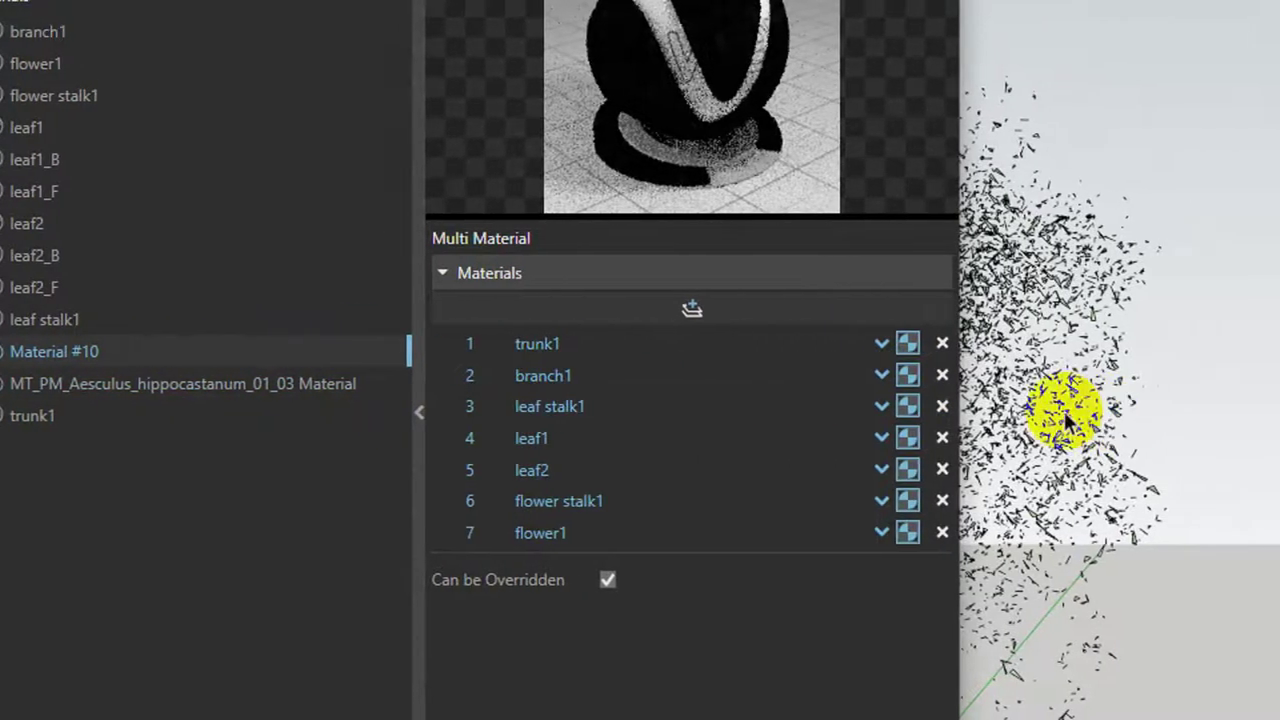
{"action": "right_click", "coordinate": [907, 406]}
{"action": "left_click", "coordinate": [804, 457]}
{"action": "left_click", "coordinate": [324, 385]}
{"action": "right_click", "coordinate": [907, 410]}
{"action": "left_click", "coordinate": [856, 437]}
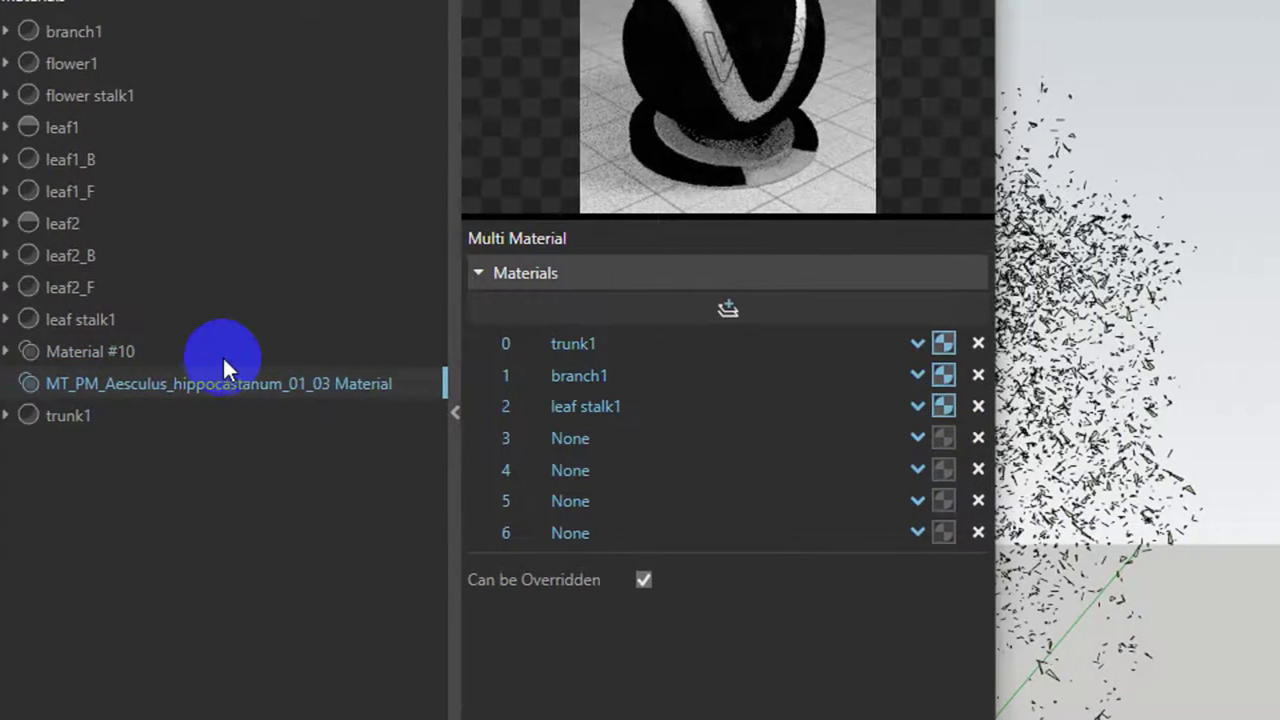
{"action": "left_click", "coordinate": [224, 358]}
{"action": "right_click", "coordinate": [990, 440]}
{"action": "left_click", "coordinate": [937, 470]}
{"action": "left_click", "coordinate": [300, 383]}
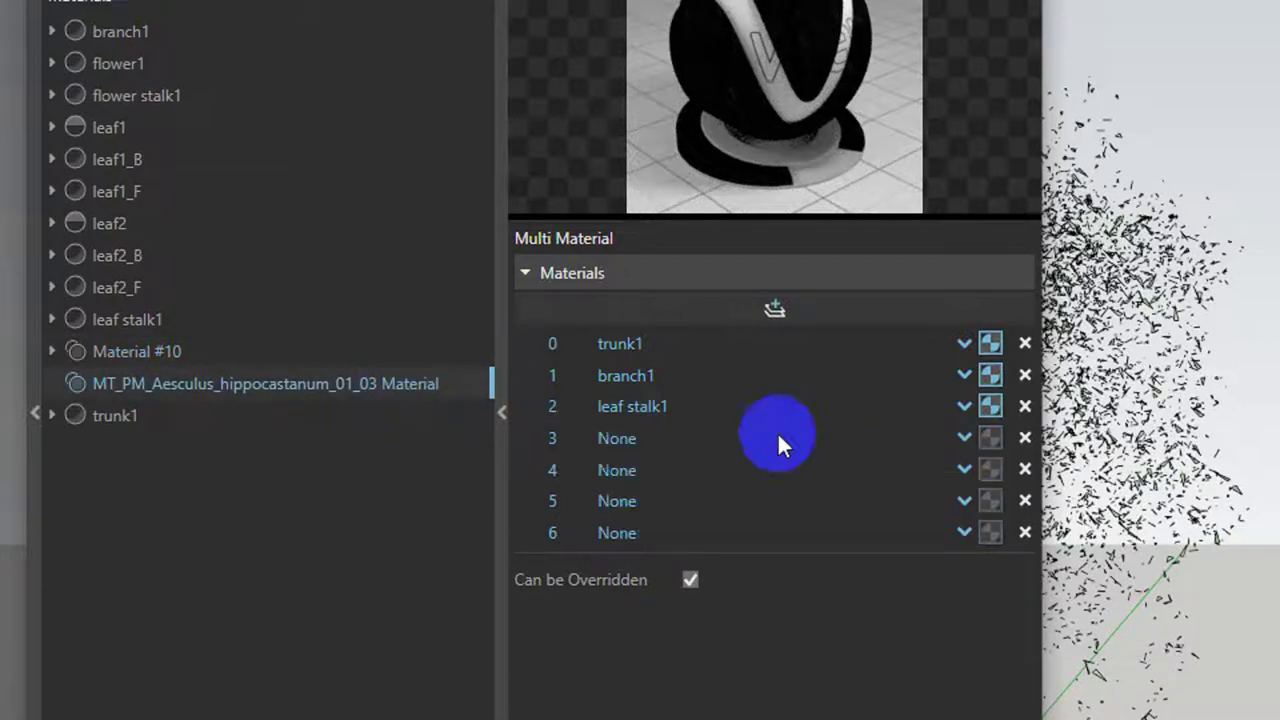
{"action": "right_click", "coordinate": [1001, 446]}
{"action": "left_click", "coordinate": [915, 461]}
Paste leaf2 and flower stalk1 as instances into tree material slots 4 and 5.
{"action": "left_click", "coordinate": [262, 351]}
{"action": "right_click", "coordinate": [996, 470]}
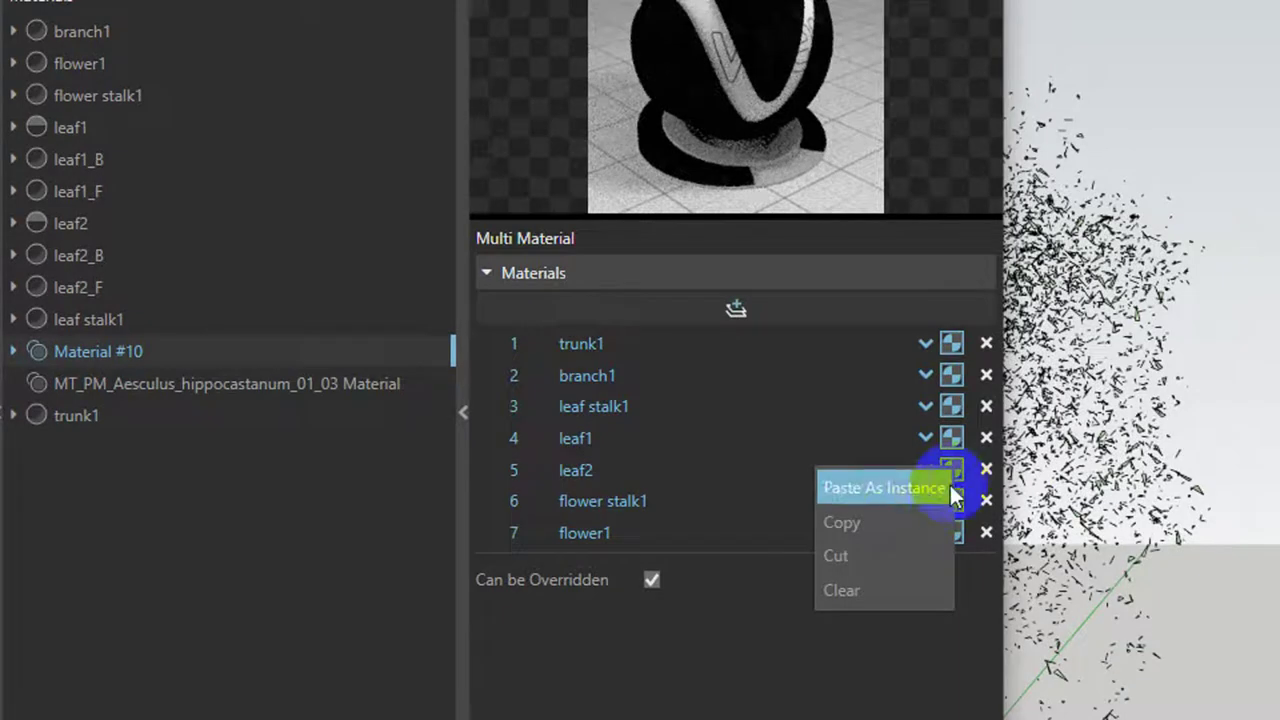
{"action": "left_click", "coordinate": [897, 520]}
{"action": "left_click", "coordinate": [392, 383]}
{"action": "right_click", "coordinate": [951, 478]}
{"action": "left_click", "coordinate": [880, 493]}
{"action": "left_click", "coordinate": [266, 351]}
{"action": "right_click", "coordinate": [956, 500]}
{"action": "left_click", "coordinate": [877, 542]}
{"action": "left_click", "coordinate": [268, 359]}
{"action": "right_click", "coordinate": [951, 476]}
{"action": "left_click", "coordinate": [850, 490]}
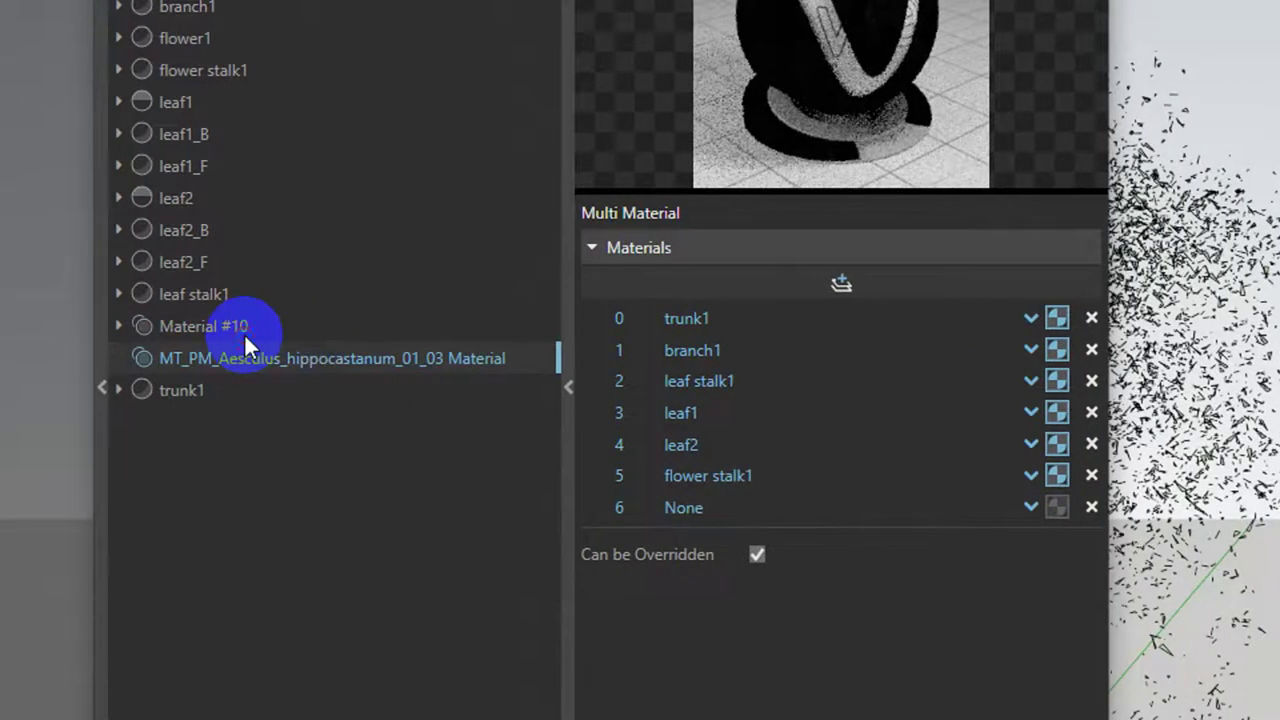
Paste flower1 as an instance into slot 6 of the tree material.
{"action": "left_click", "coordinate": [244, 333]}
{"action": "right_click", "coordinate": [1014, 508]}
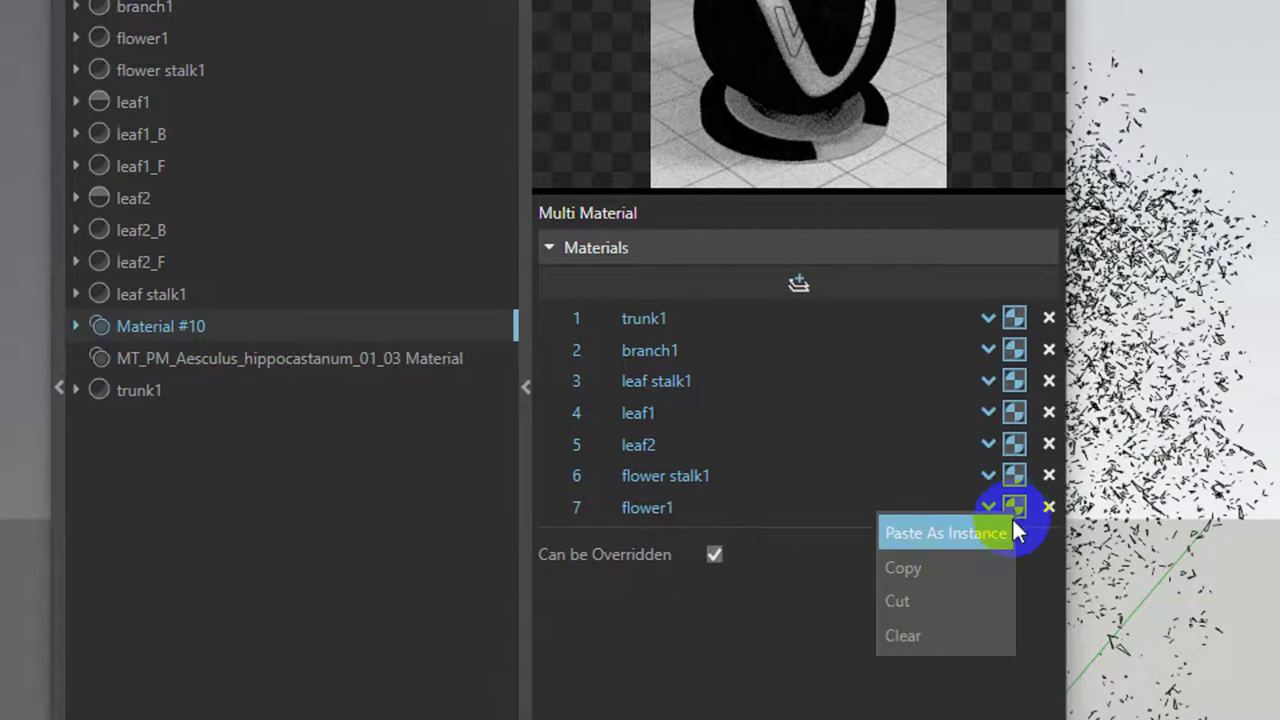
{"action": "left_click", "coordinate": [905, 540]}
{"action": "left_click", "coordinate": [386, 326]}
{"action": "right_click", "coordinate": [1010, 475]}
{"action": "left_click", "coordinate": [974, 500]}
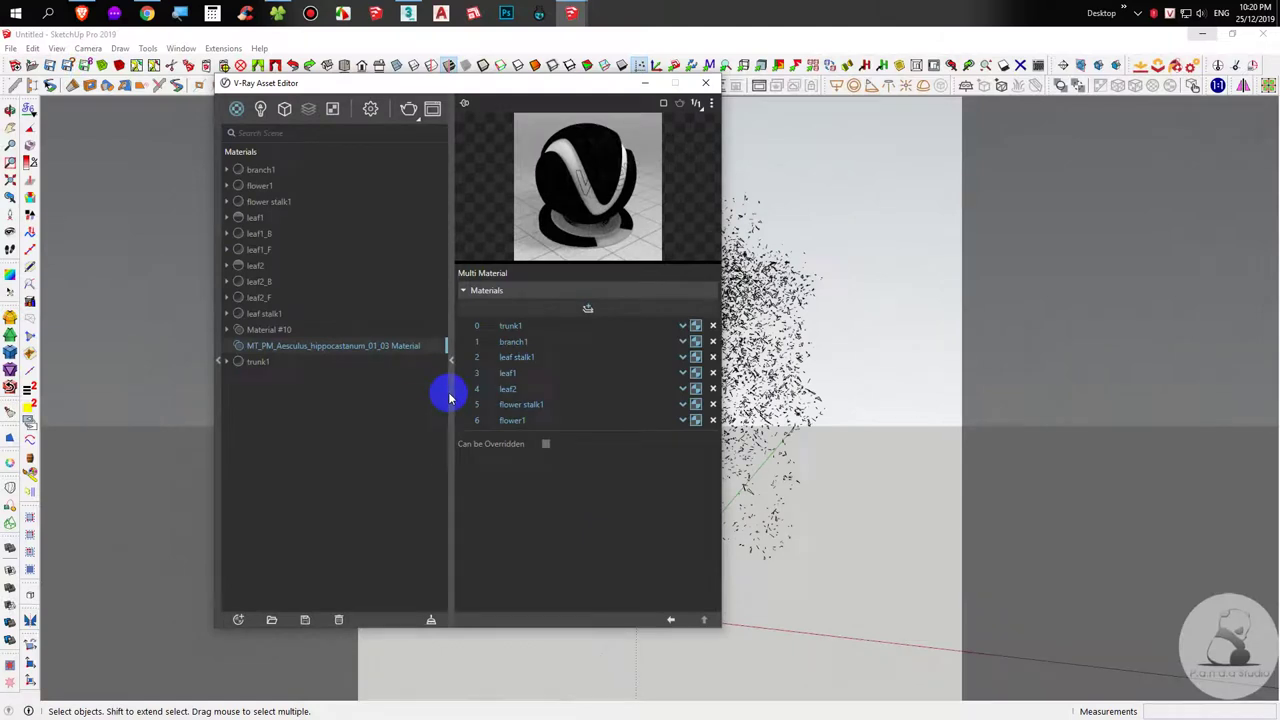
Move the Asset Editor aside and render the Aesculus tree in the V-Ray Frame Buffer.
{"action": "left_click", "coordinate": [449, 397]}
{"action": "left_click_drag", "start_coordinate": [330, 83], "coordinate": [172, 136]}
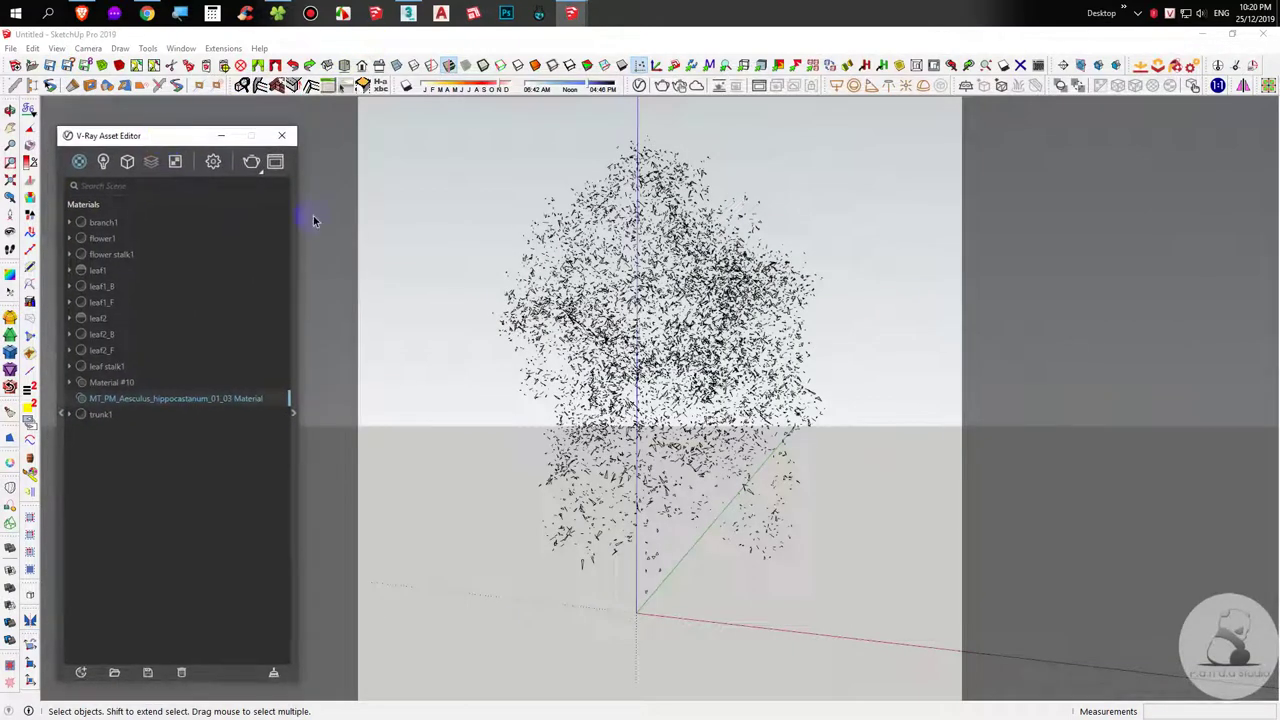
{"action": "left_click", "coordinate": [774, 85]}
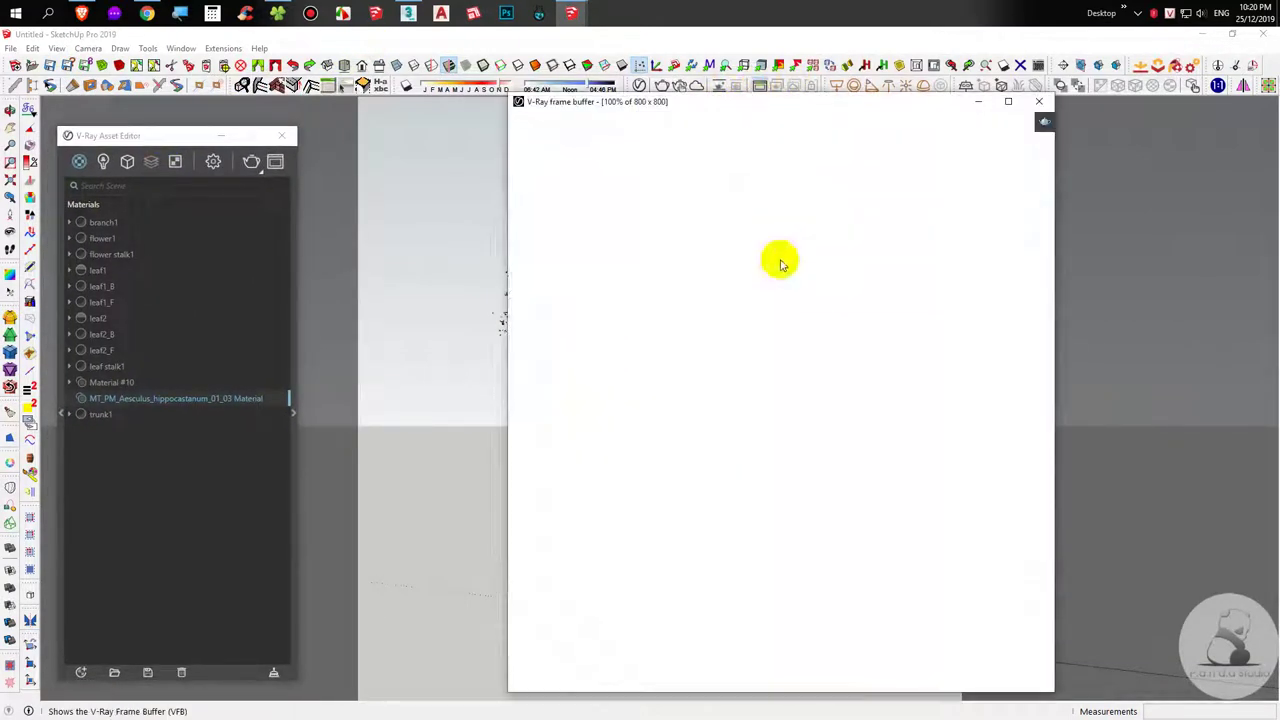
{"action": "left_click", "coordinate": [1045, 122]}
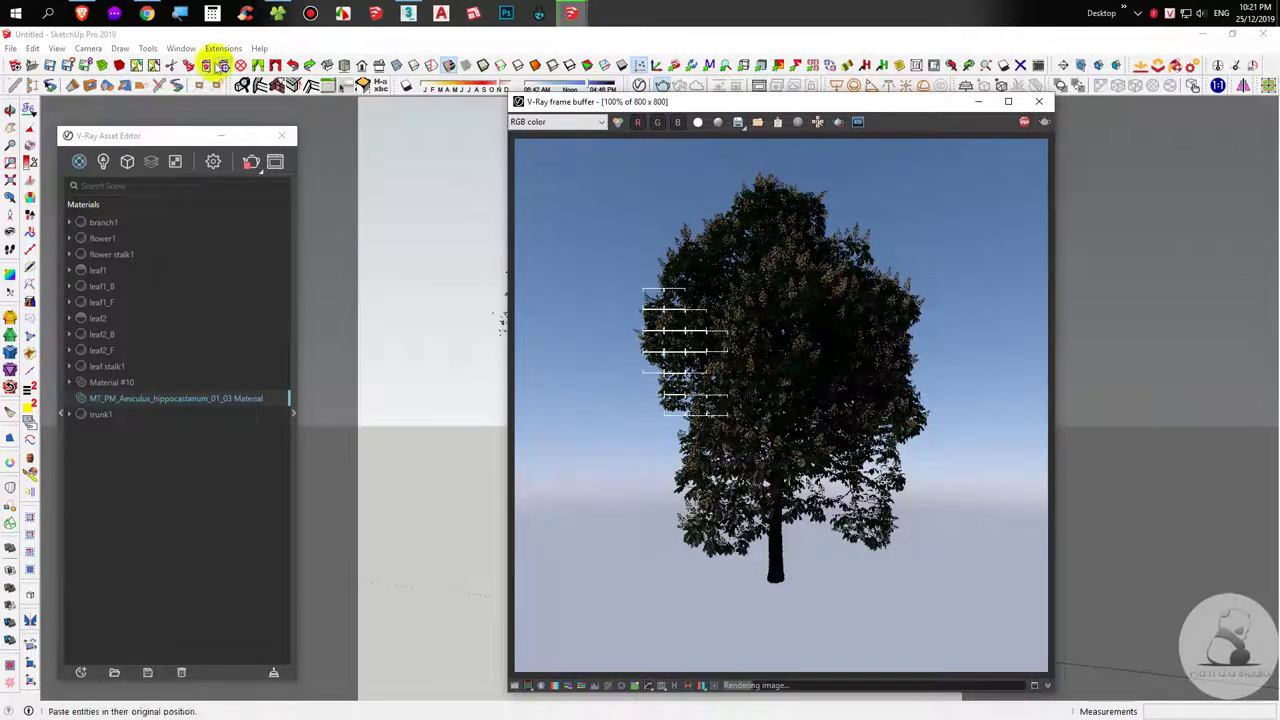
{"action": "left_click", "coordinate": [224, 50]}
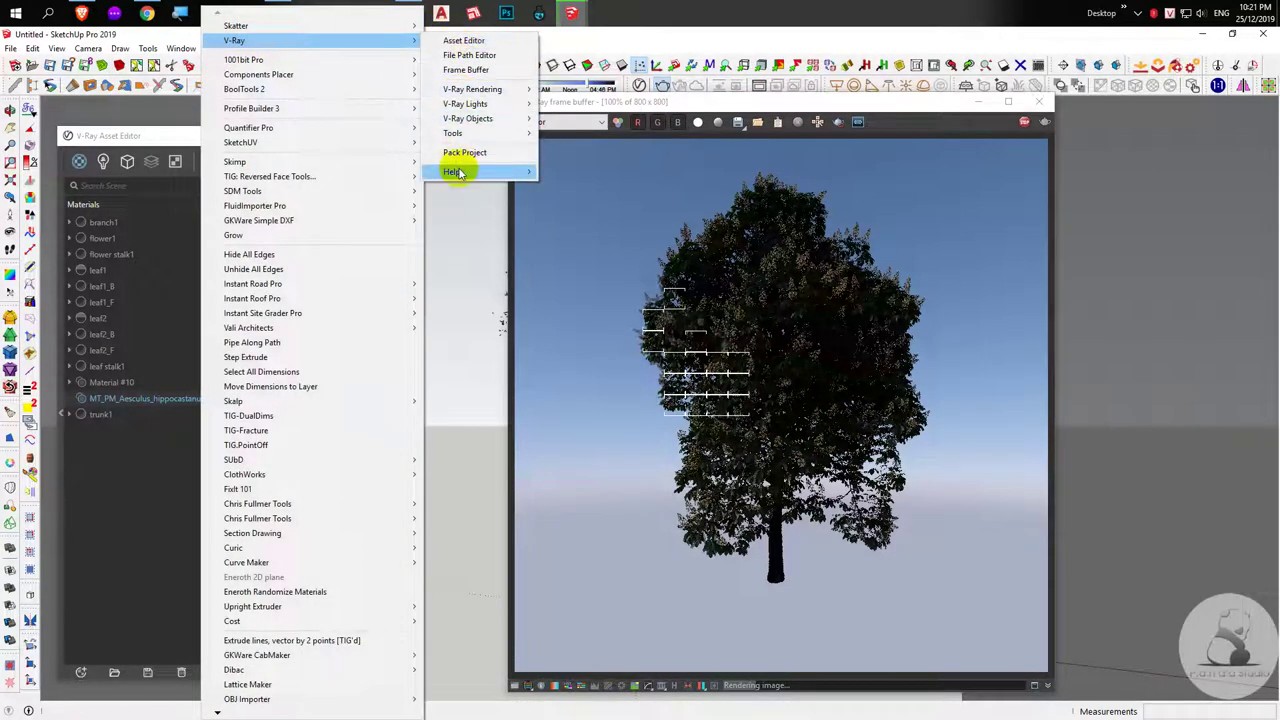
Check the About V-Ray for SketchUp window showing version 4.10.01, then close it.
{"action": "mouse_move", "coordinate": [455, 172]}
{"action": "left_click", "coordinate": [567, 196]}
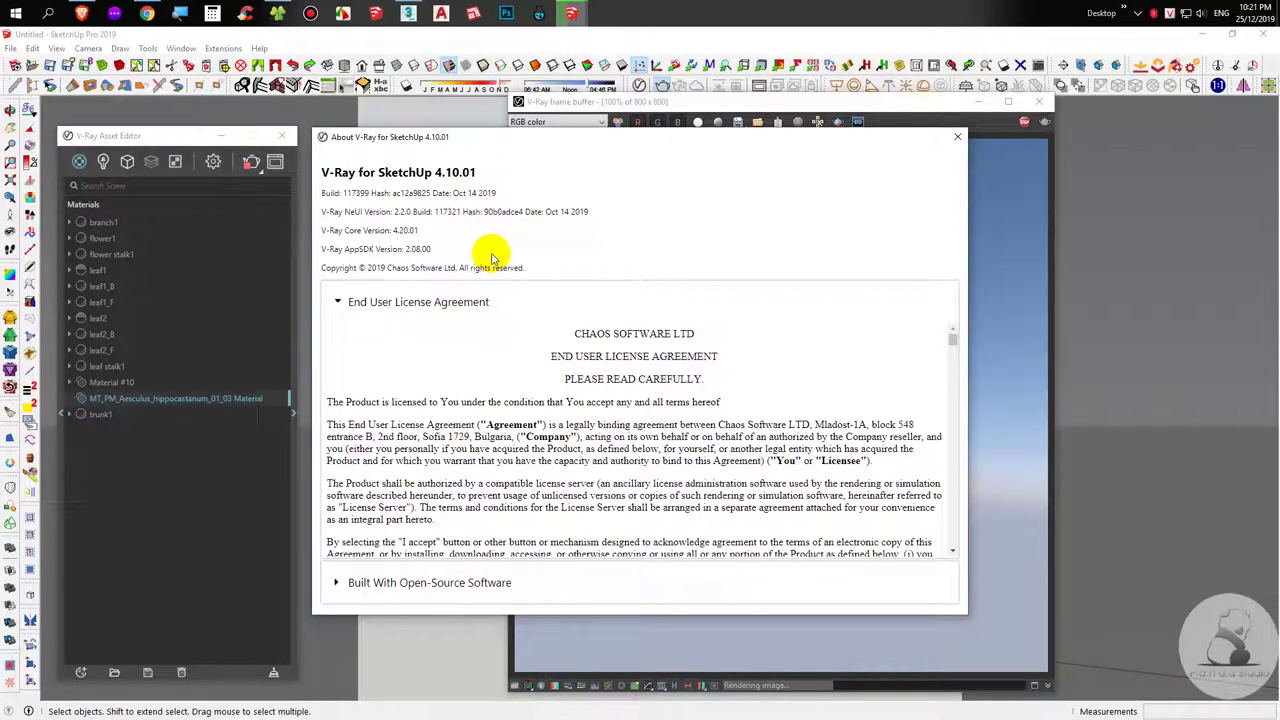
{"action": "left_click_drag", "start_coordinate": [322, 175], "coordinate": [506, 180]}
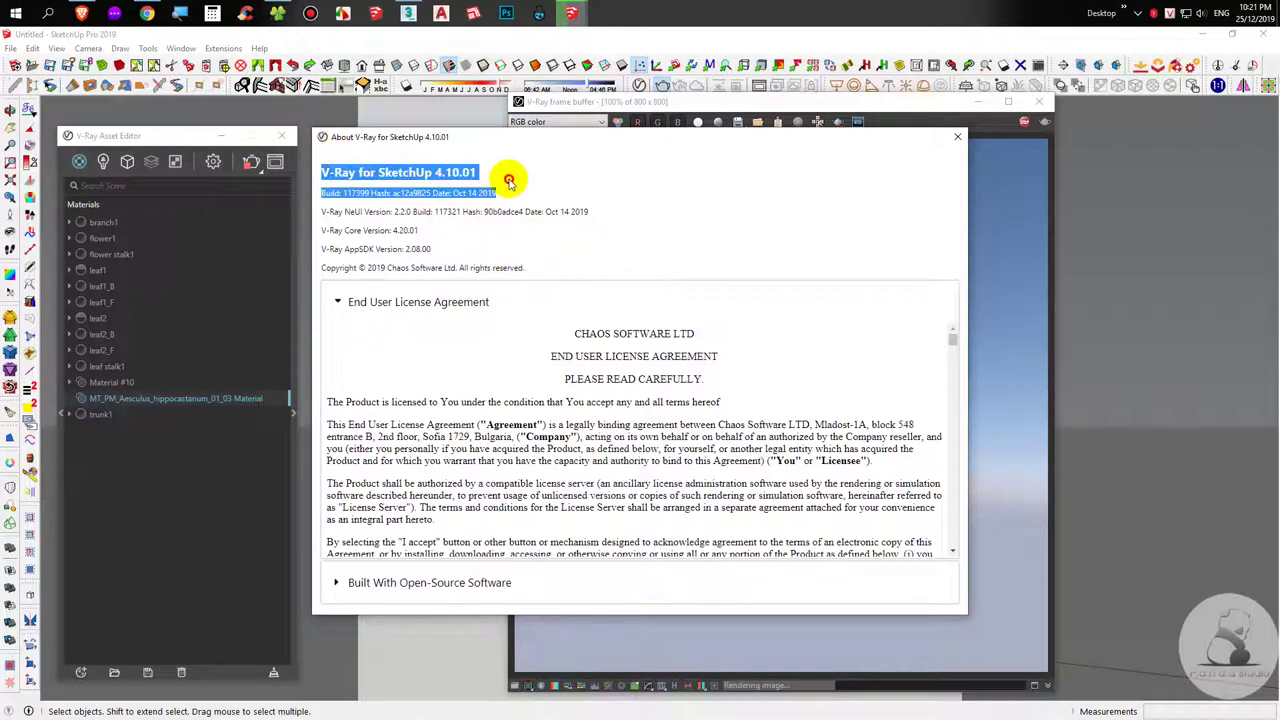
{"action": "left_click", "coordinate": [957, 138]}
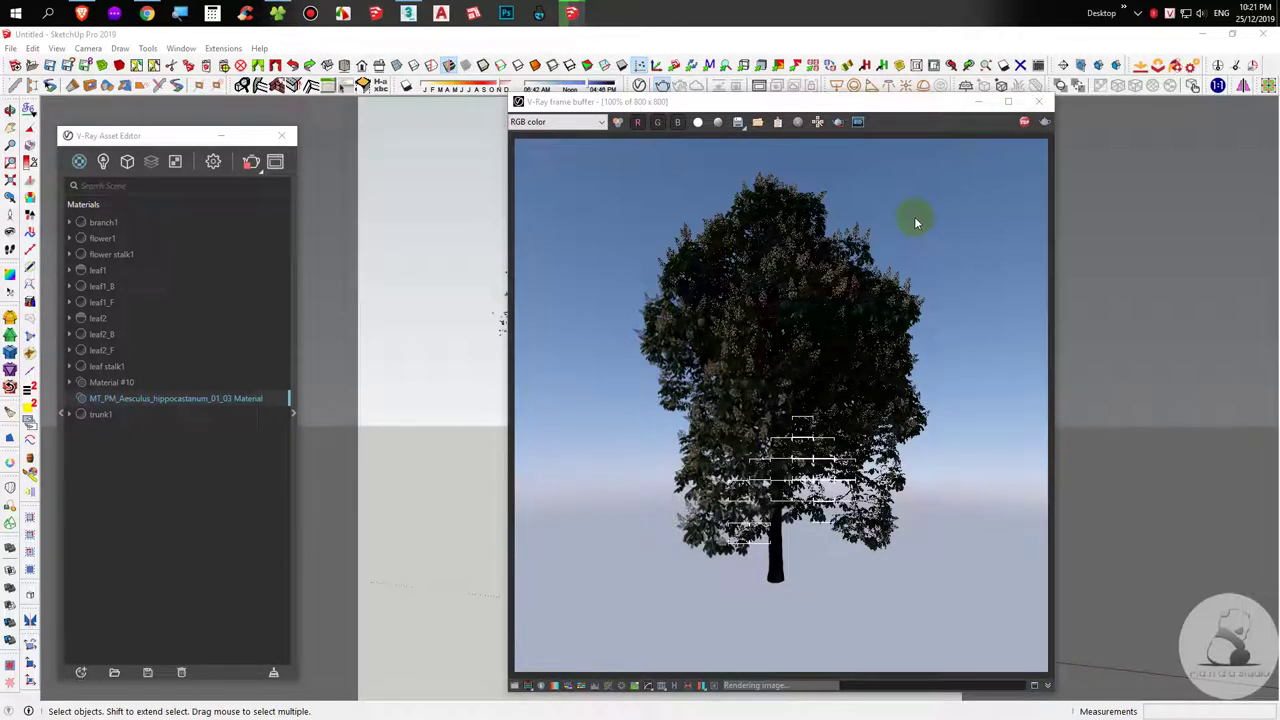
Stop the render and set branch1's bark bitmap to Screen Space (sRGB) with Brightness / Contrast lightness.
{"action": "left_click", "coordinate": [1024, 122]}
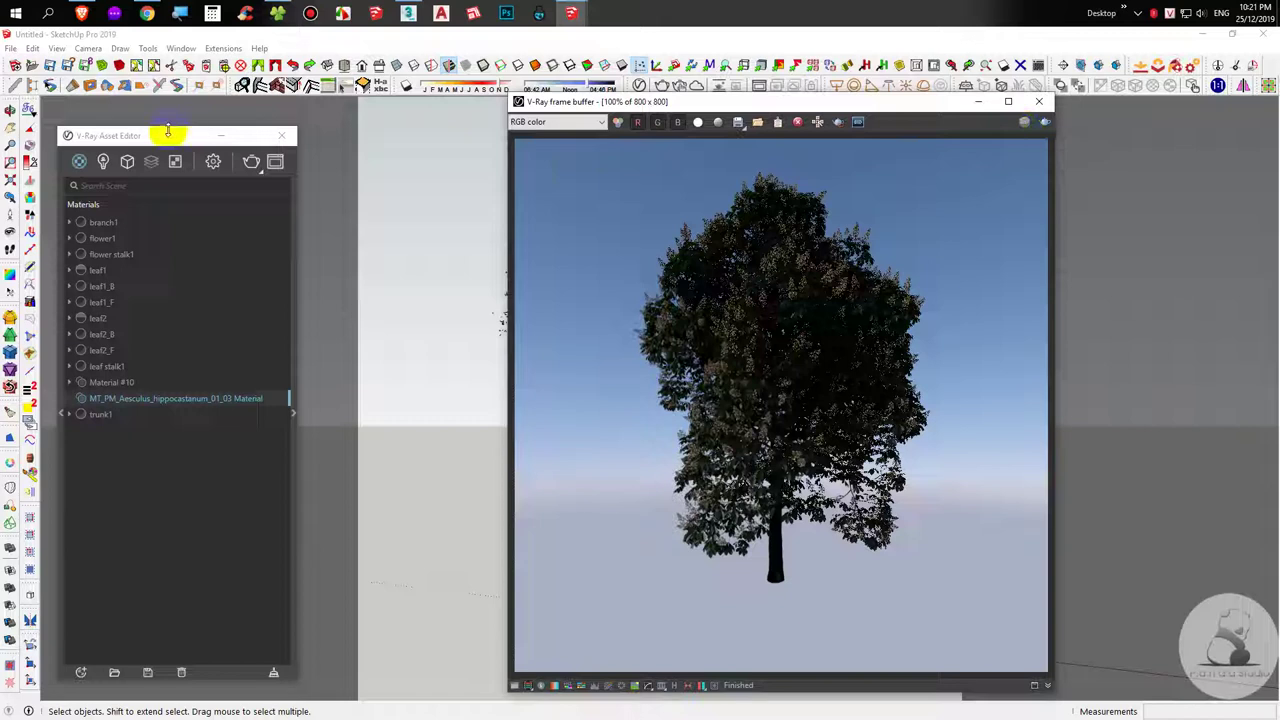
{"action": "left_click_drag", "start_coordinate": [167, 130], "coordinate": [167, 41]}
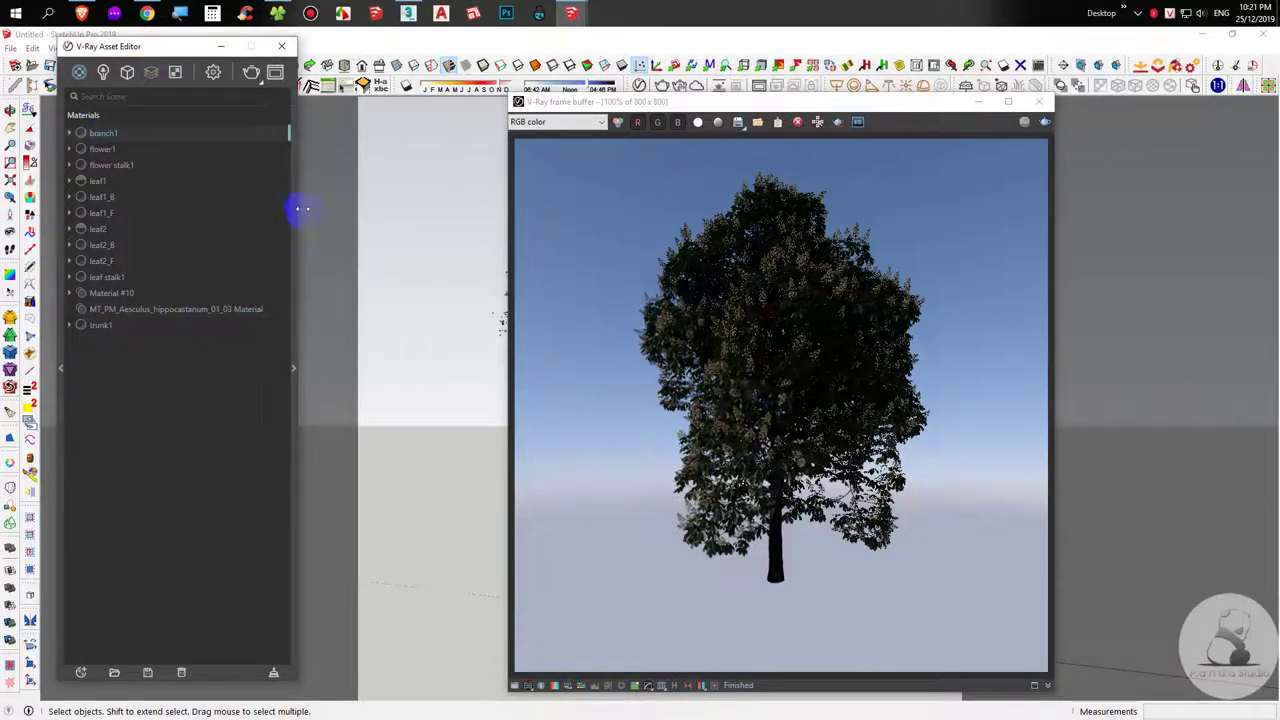
{"action": "left_click", "coordinate": [298, 207]}
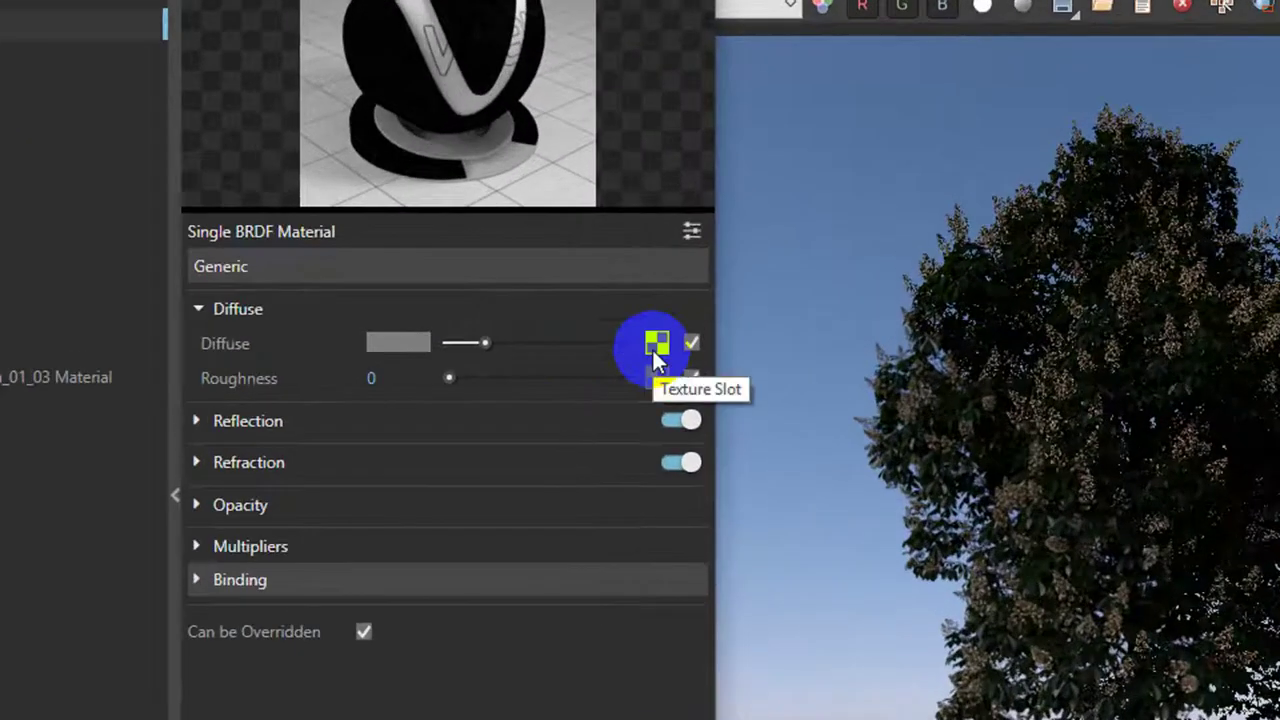
{"action": "left_click", "coordinate": [656, 347]}
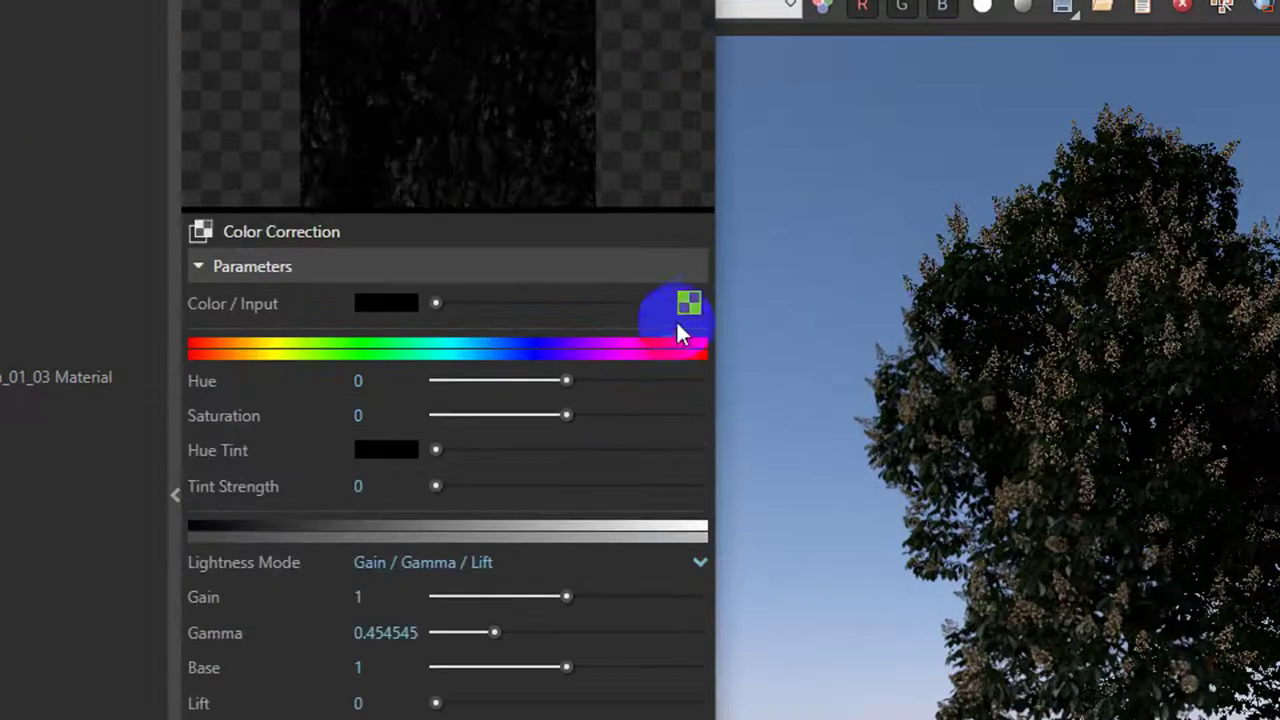
{"action": "left_click", "coordinate": [684, 302]}
{"action": "left_click", "coordinate": [437, 409]}
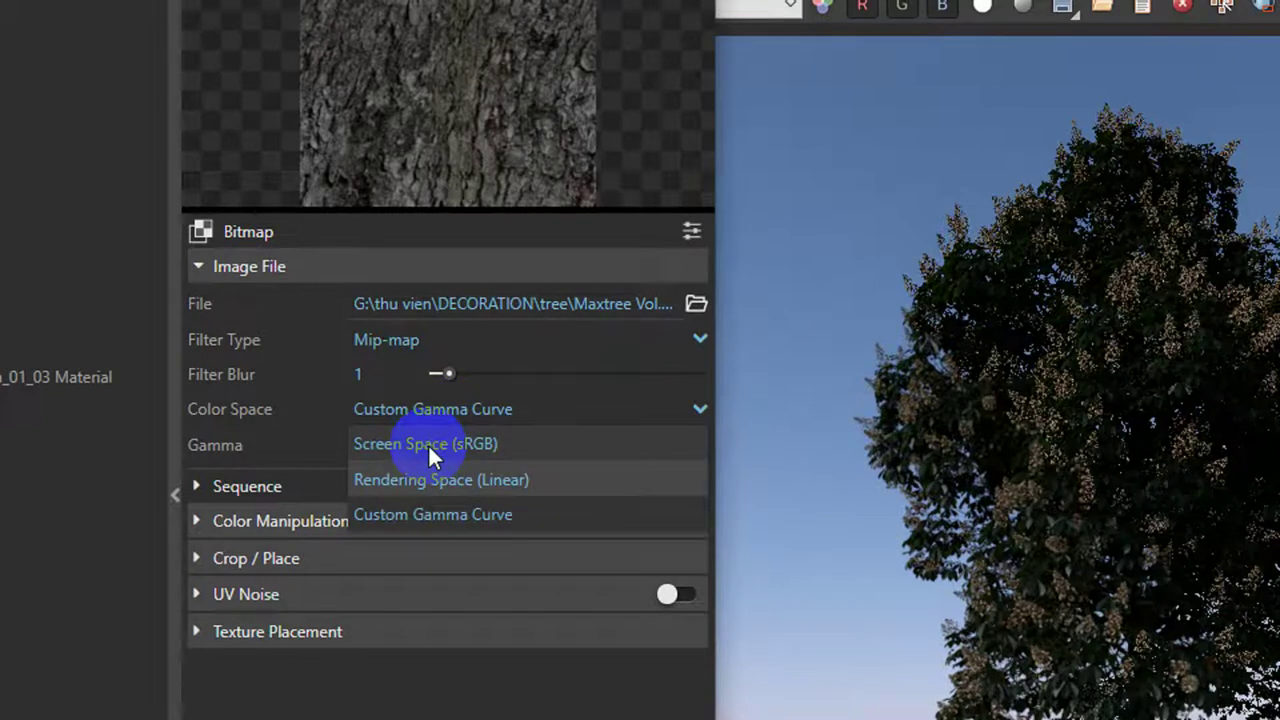
{"action": "left_click", "coordinate": [428, 452]}
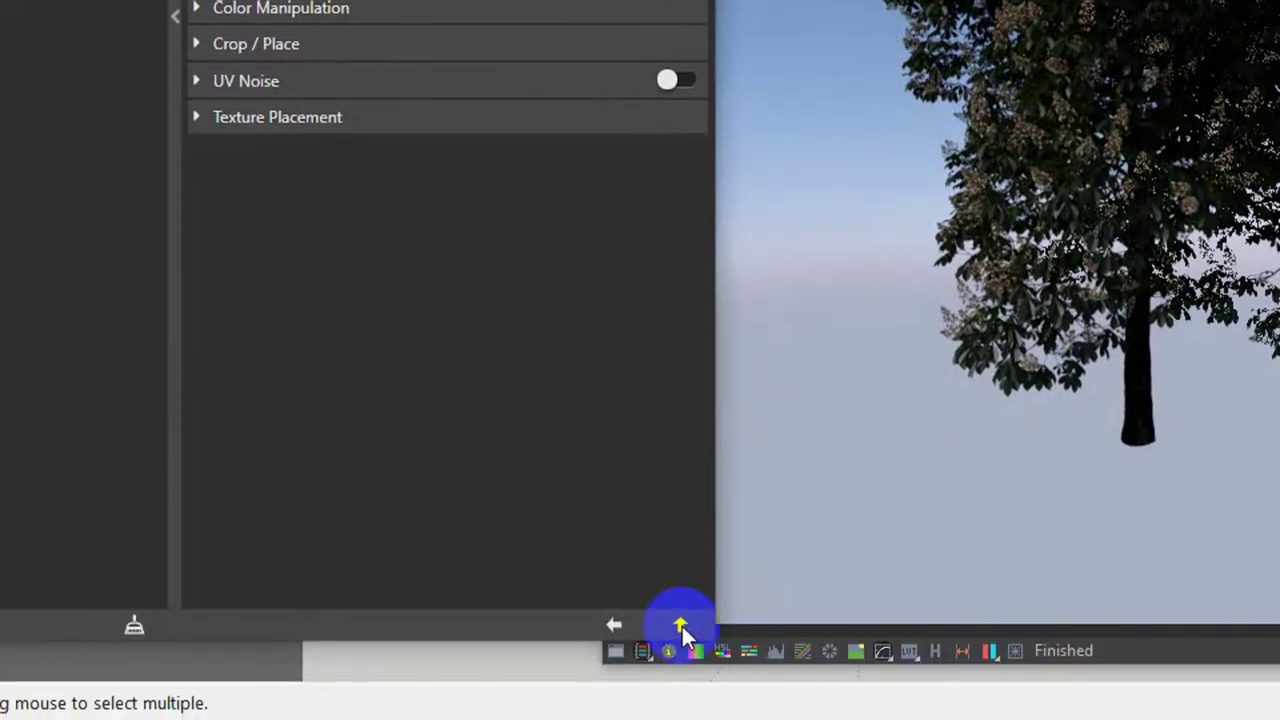
{"action": "left_click", "coordinate": [680, 683]}
{"action": "left_click", "coordinate": [398, 228]}
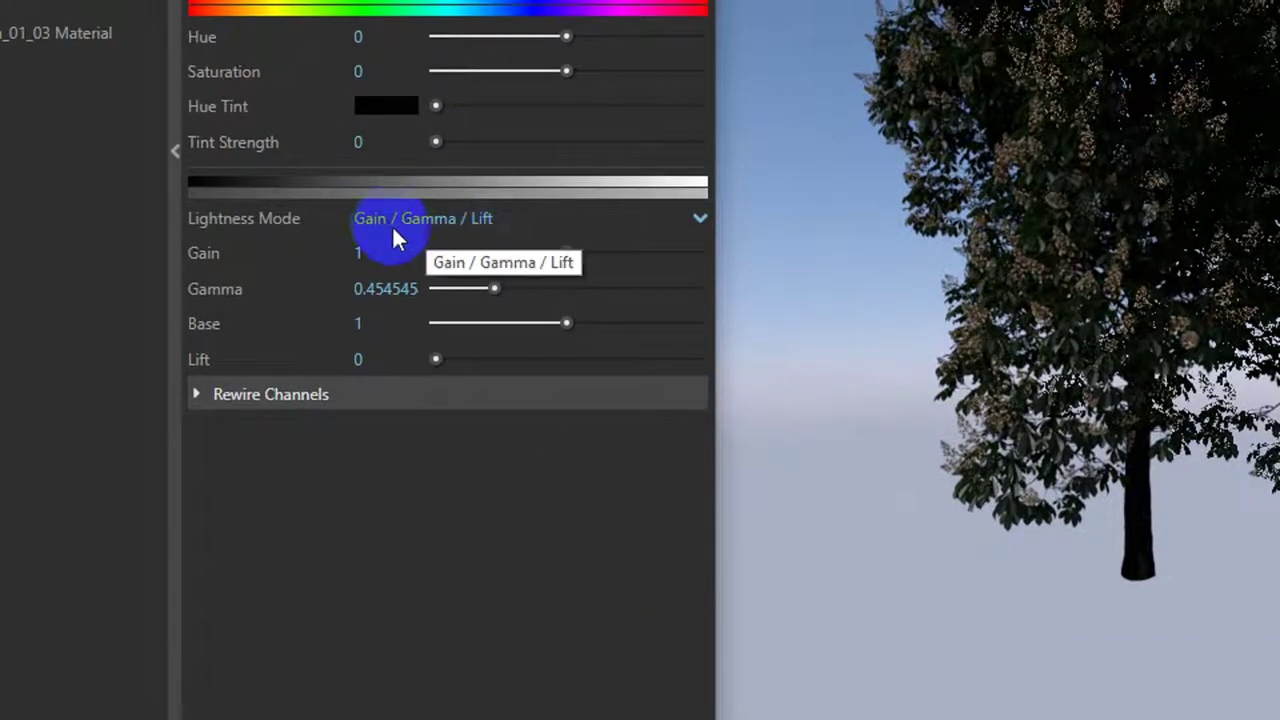
{"action": "left_click", "coordinate": [396, 253]}
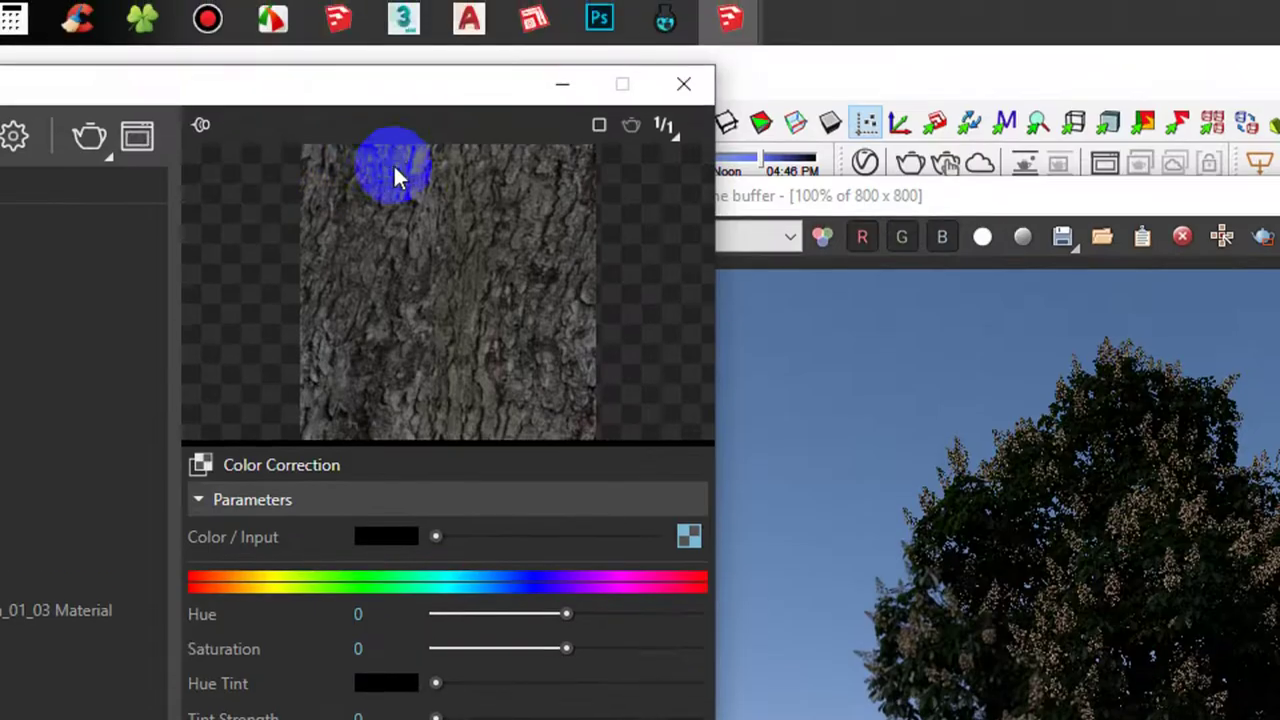
{"action": "left_click_drag", "start_coordinate": [372, 447], "coordinate": [386, 640]}
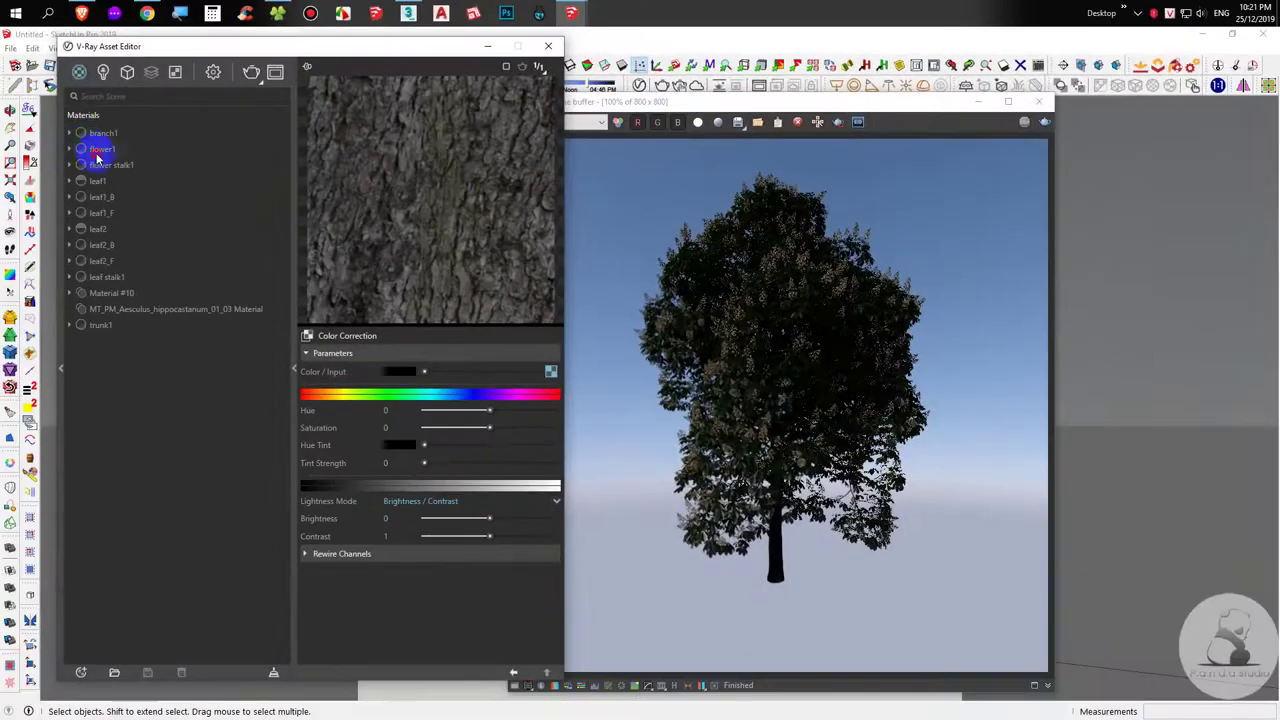
{"action": "left_click", "coordinate": [97, 150]}
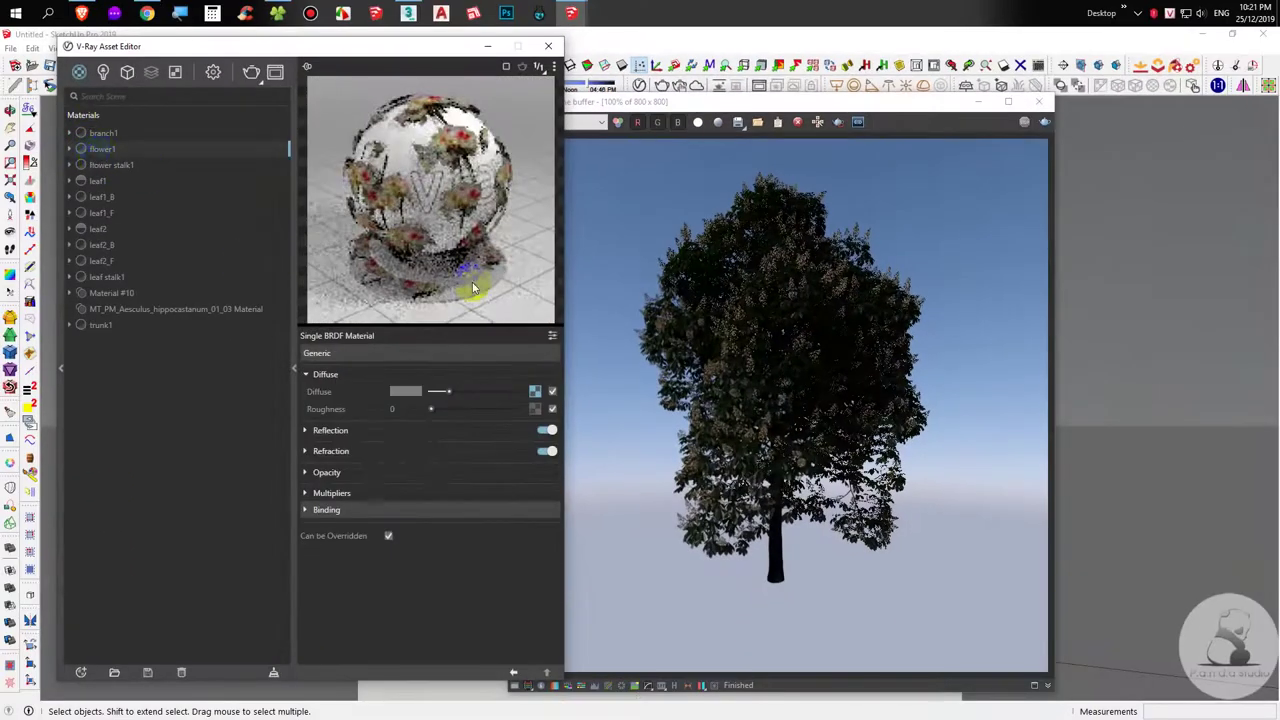
Switch flower1 and flower stalk1 diffuse colour correction to Brightness / Contrast lightness mode.
{"action": "left_click", "coordinate": [536, 391]}
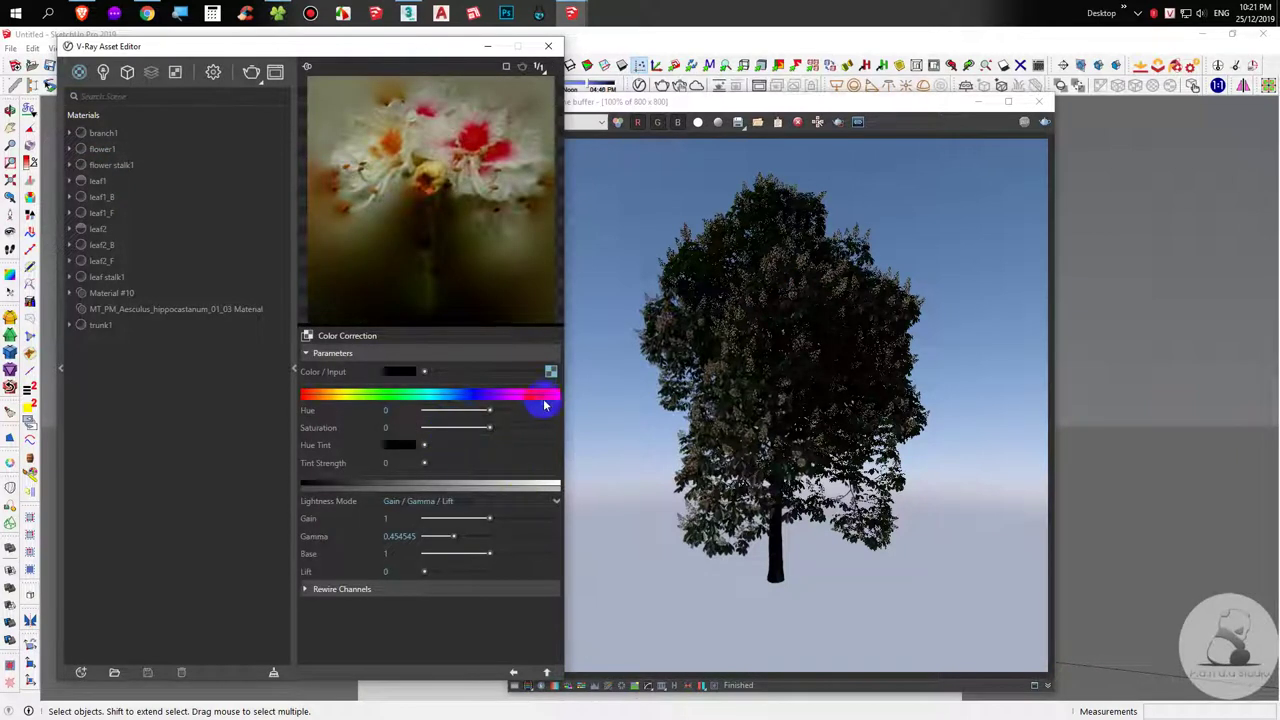
{"action": "left_click", "coordinate": [432, 505]}
{"action": "left_click", "coordinate": [392, 505]}
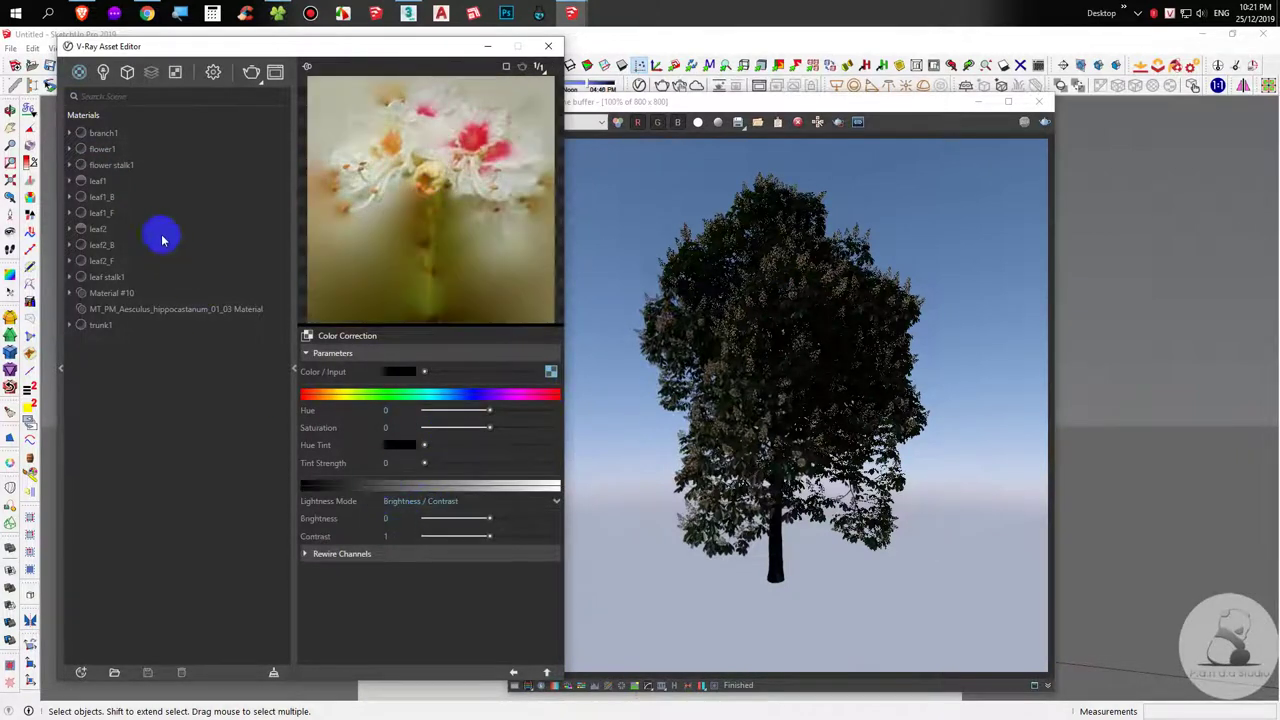
{"action": "left_click", "coordinate": [125, 166]}
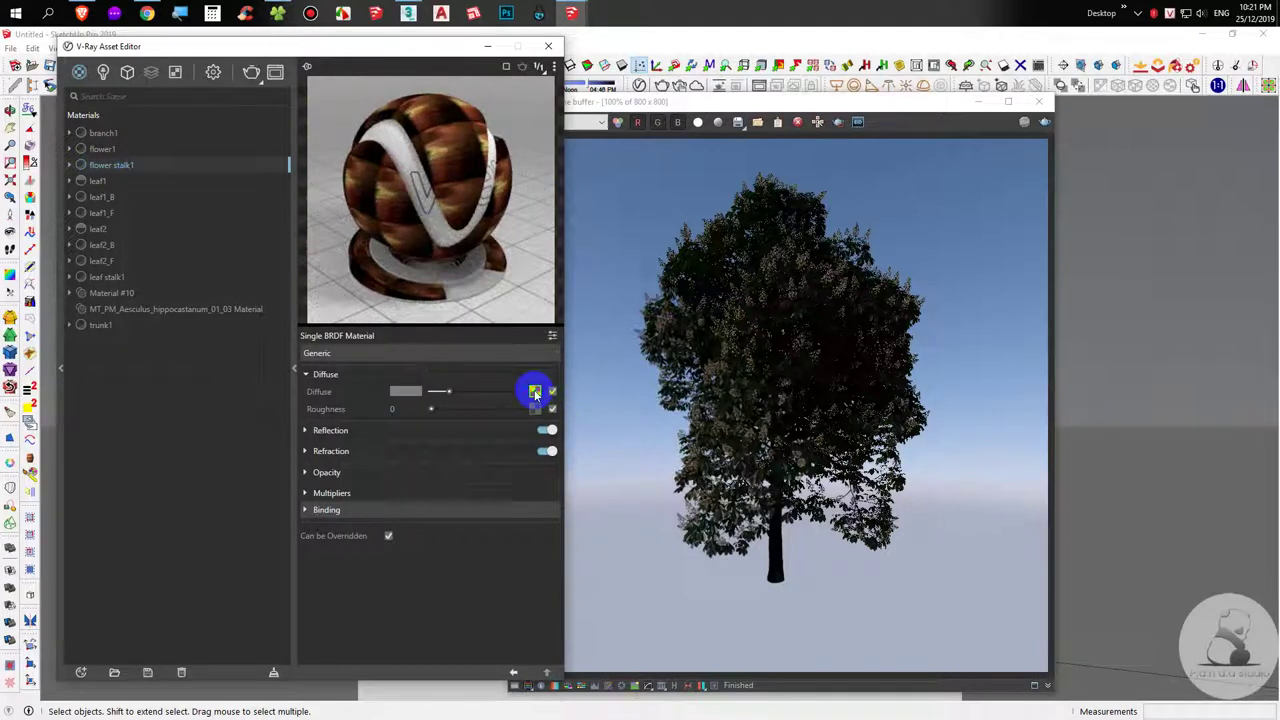
{"action": "left_click", "coordinate": [536, 391]}
{"action": "left_click", "coordinate": [427, 502]}
{"action": "left_click", "coordinate": [414, 516]}
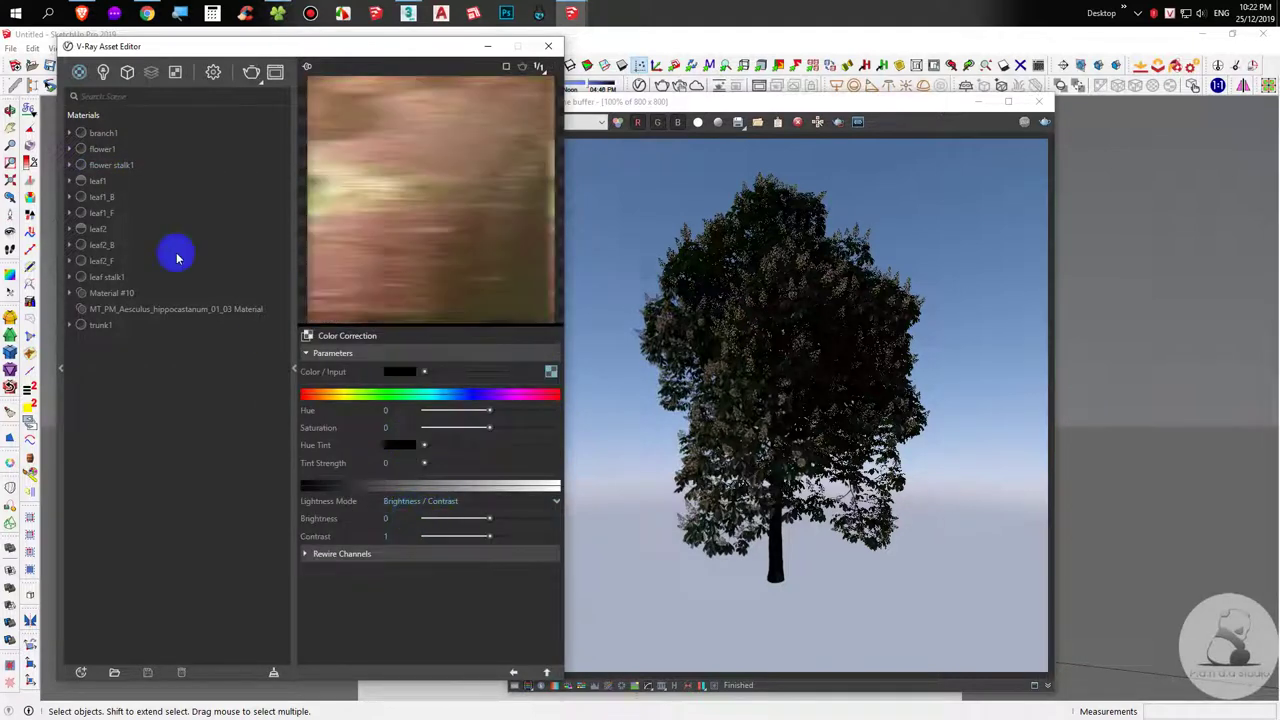
Give flower stalk1 a fully white Blinn reflection with Reflection IOR 1.6.
{"action": "left_click", "coordinate": [110, 166]}
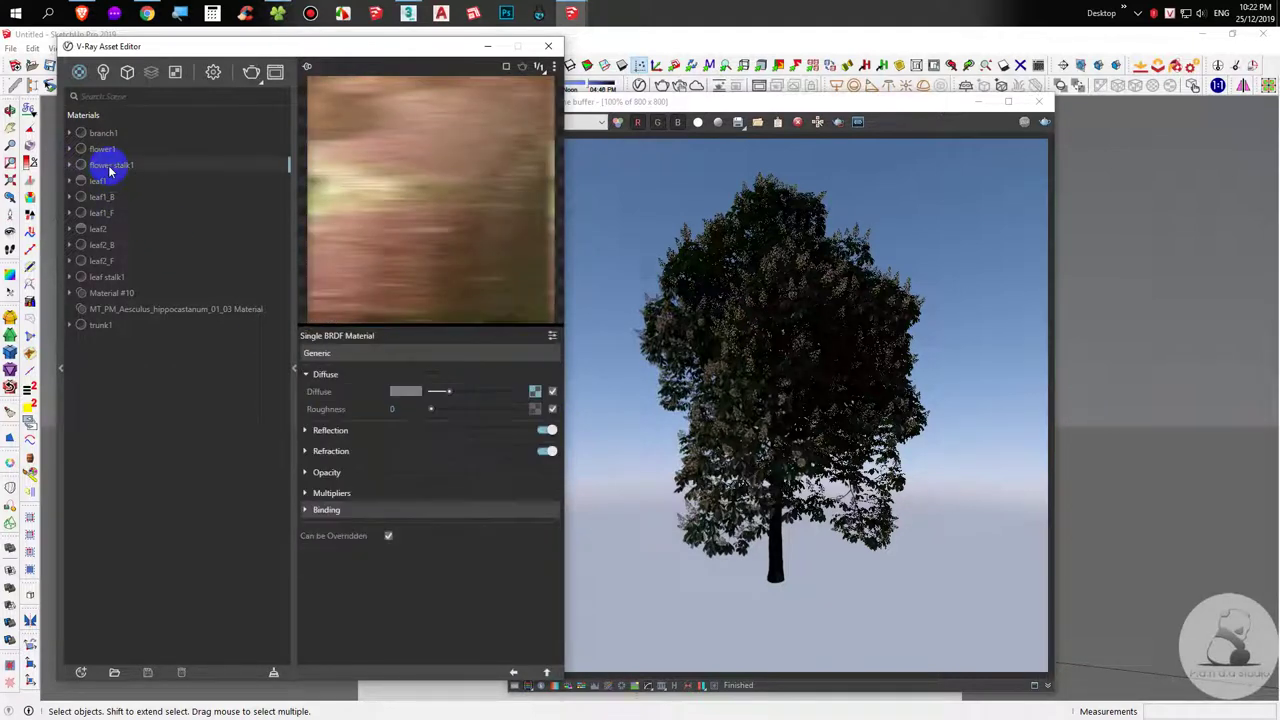
{"action": "left_click", "coordinate": [366, 432]}
{"action": "left_click_drag", "start_coordinate": [434, 452], "coordinate": [511, 448]}
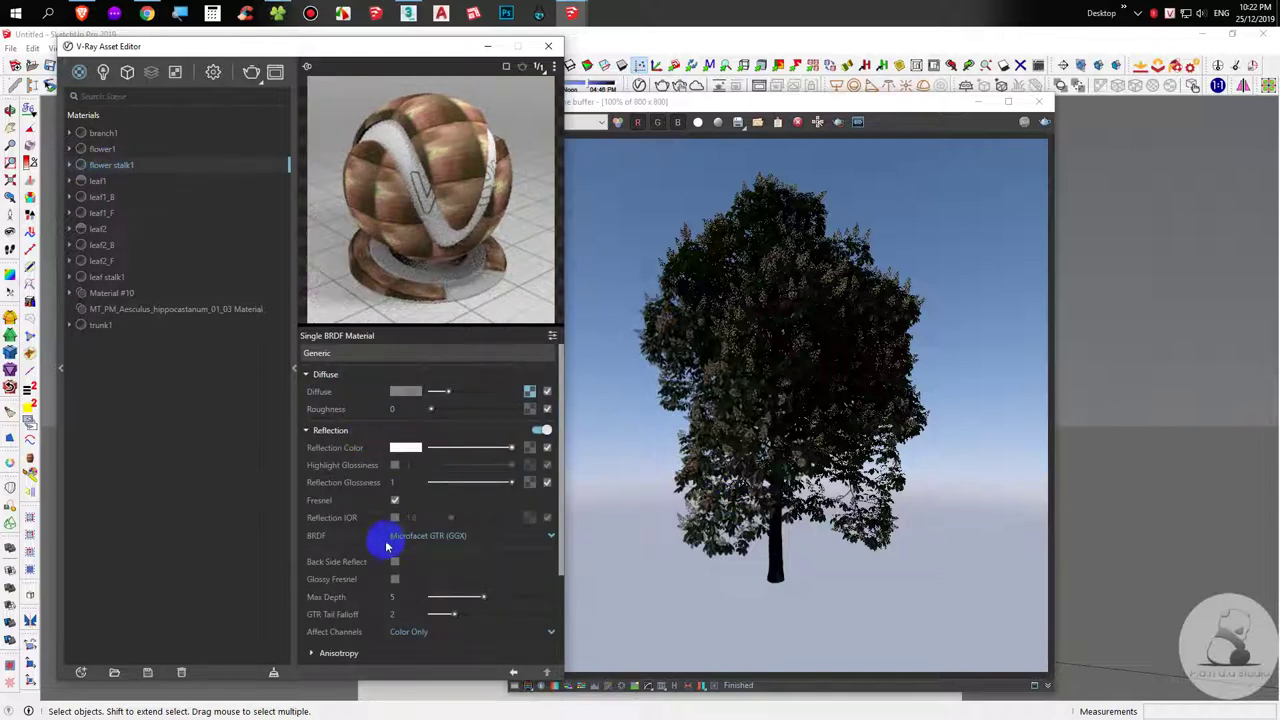
{"action": "left_click", "coordinate": [414, 536]}
{"action": "left_click", "coordinate": [408, 572]}
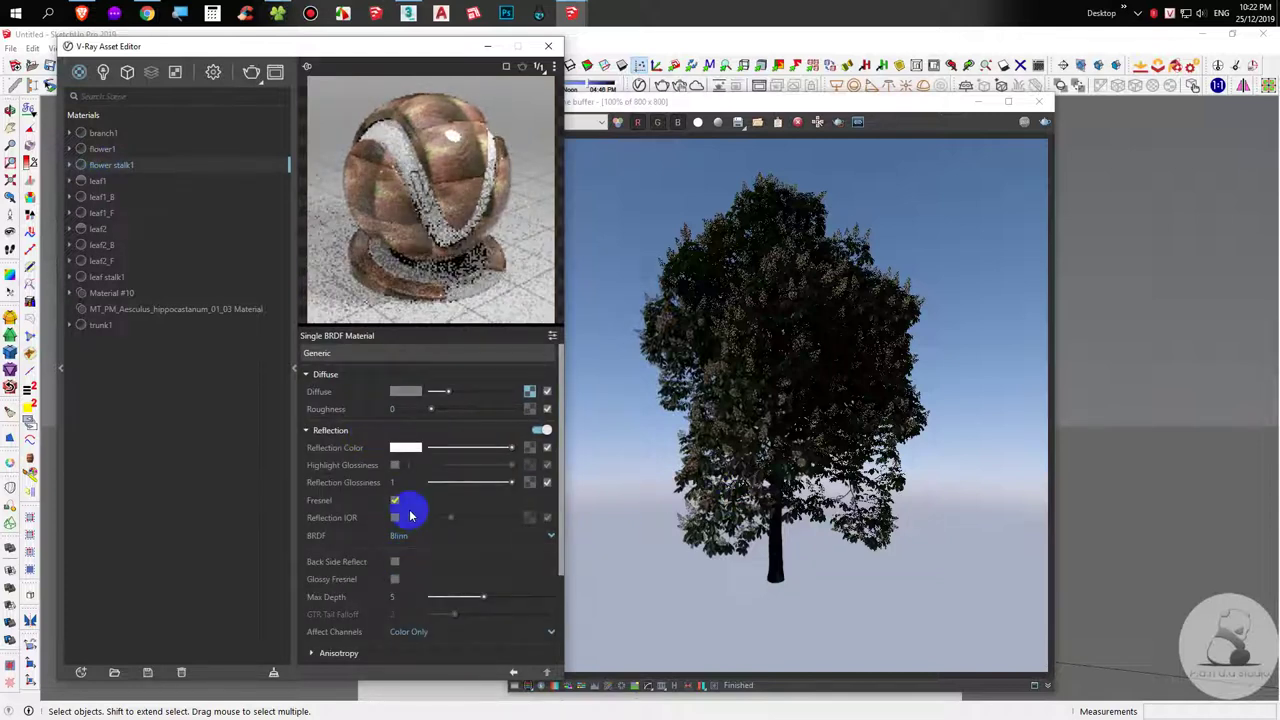
{"action": "left_click", "coordinate": [396, 517]}
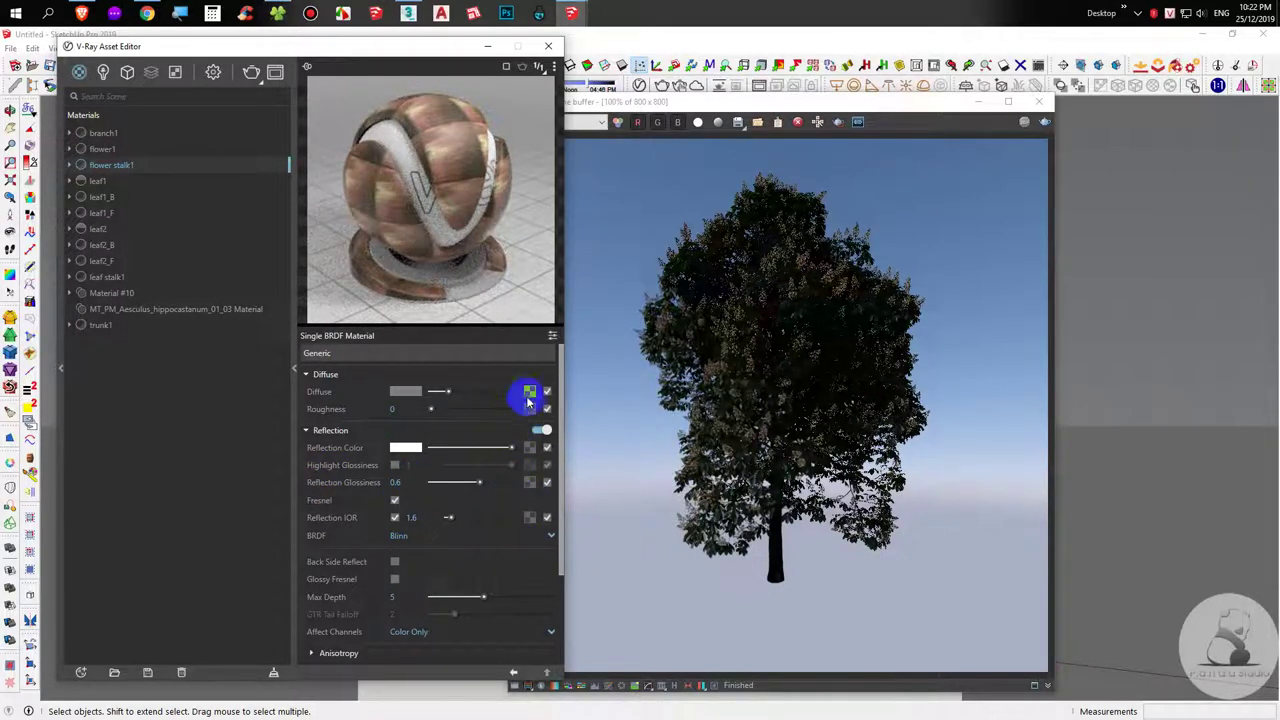
{"action": "left_click", "coordinate": [105, 196]}
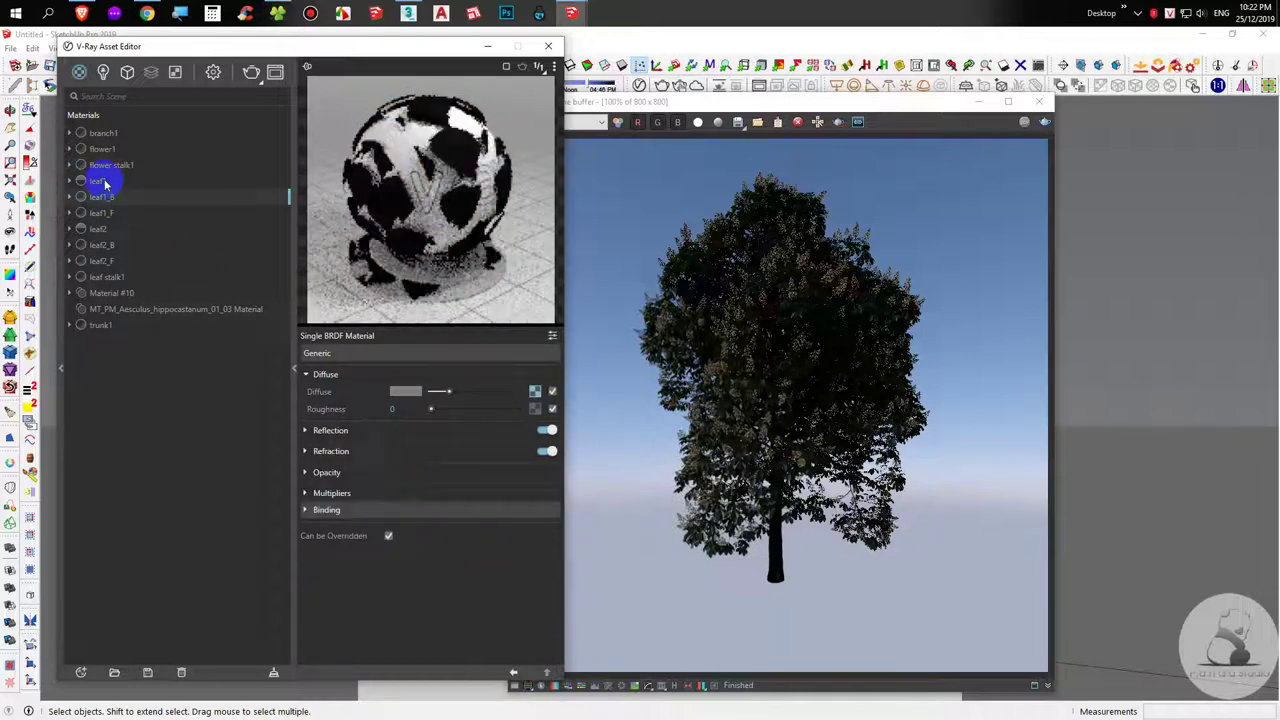
Edit the file path of leaf1_B's diffuse leaf bitmap.
{"action": "left_click", "coordinate": [100, 180]}
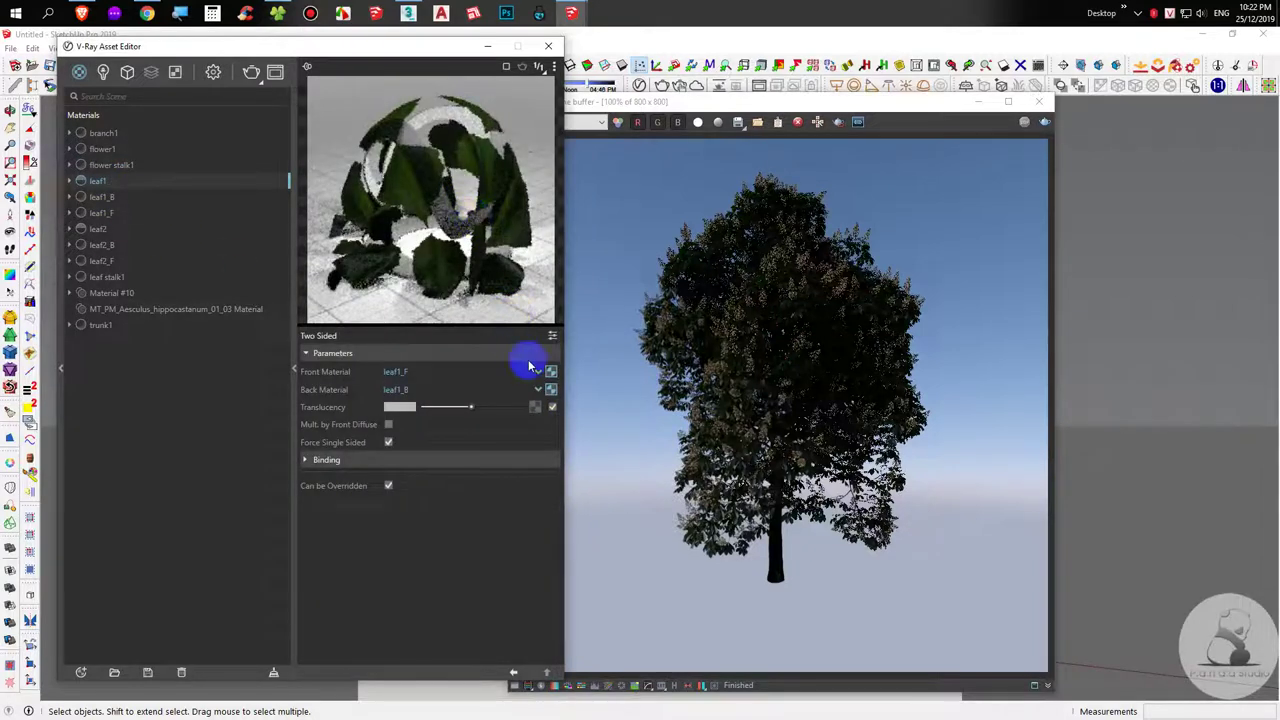
{"action": "left_click", "coordinate": [101, 200]}
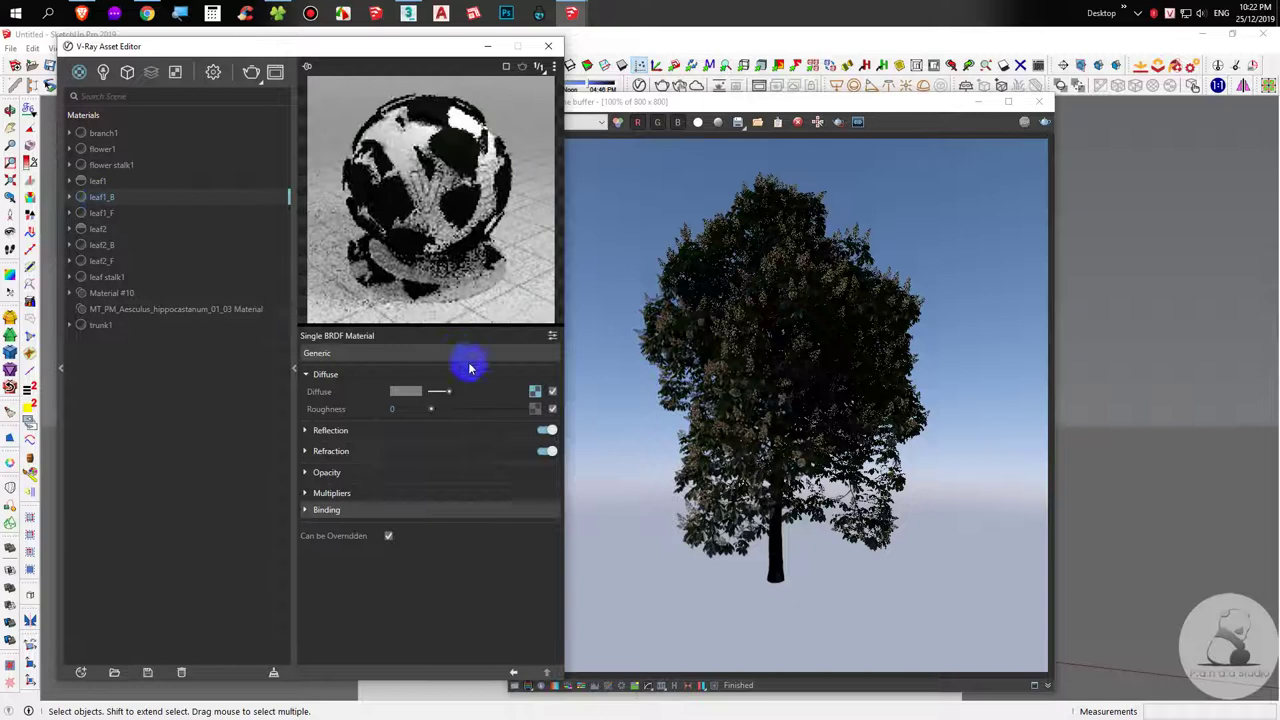
{"action": "left_click", "coordinate": [537, 393]}
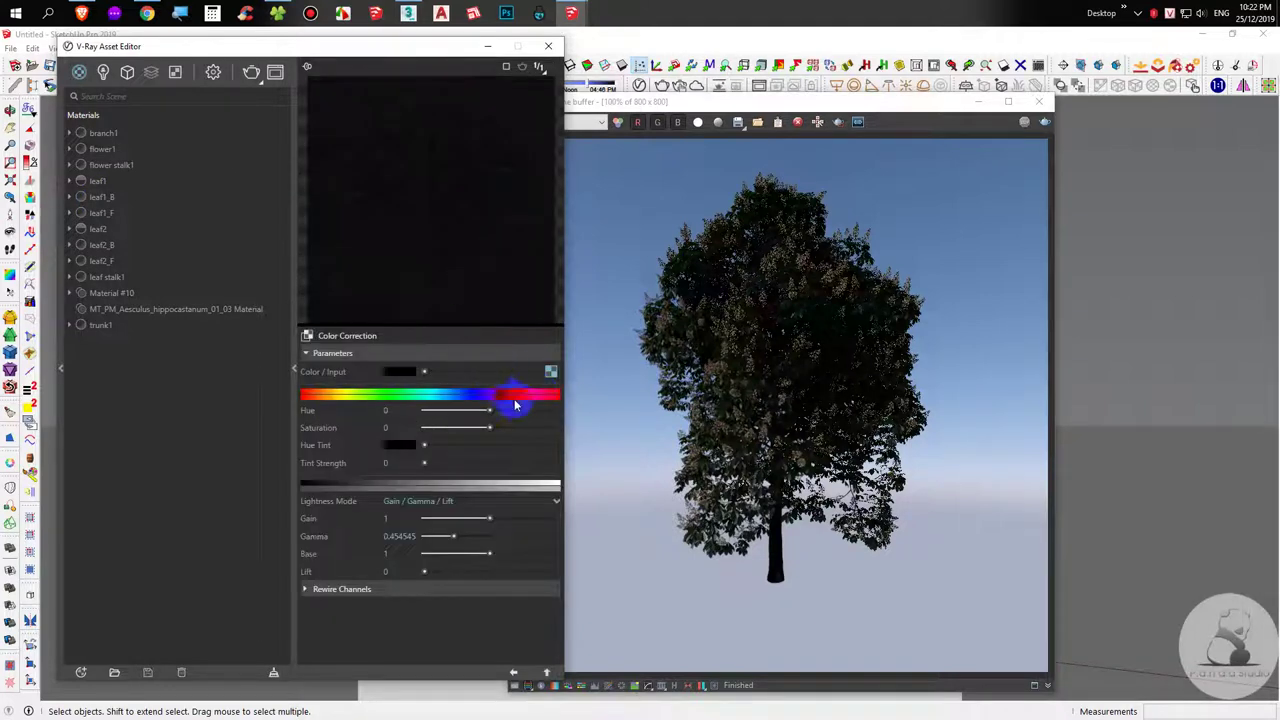
{"action": "left_click", "coordinate": [550, 372]}
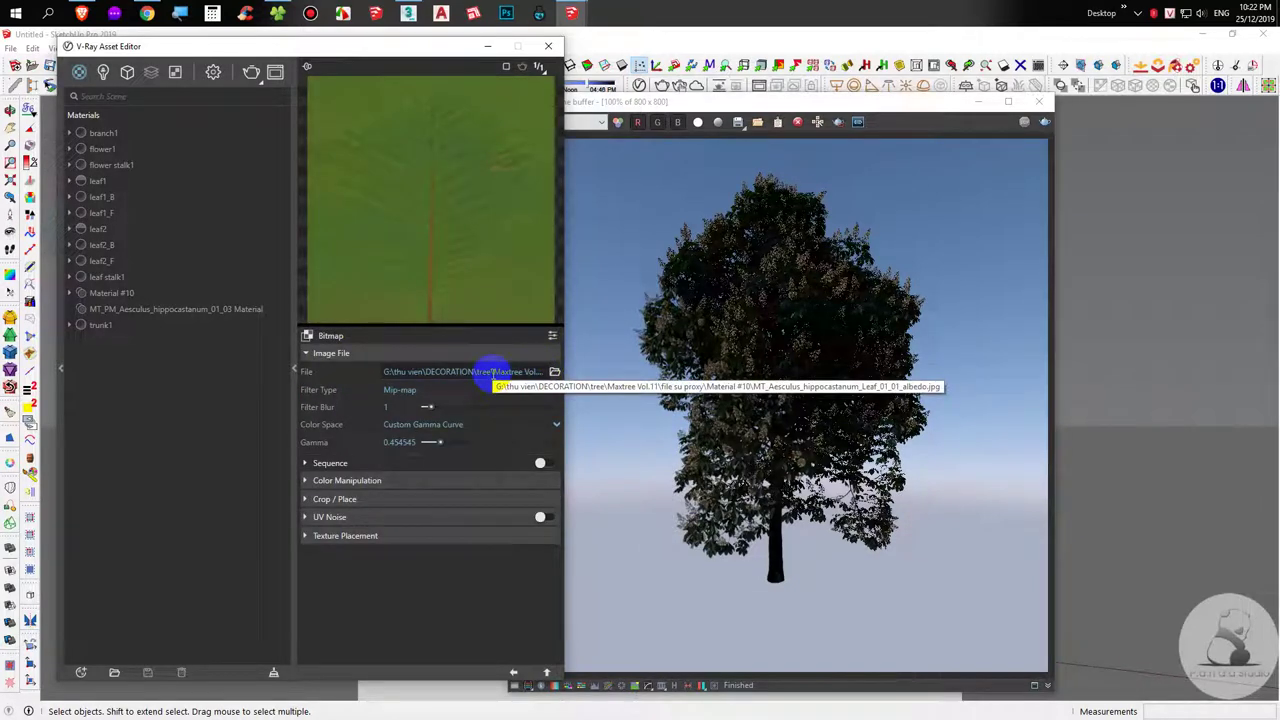
{"action": "left_click", "coordinate": [492, 371]}
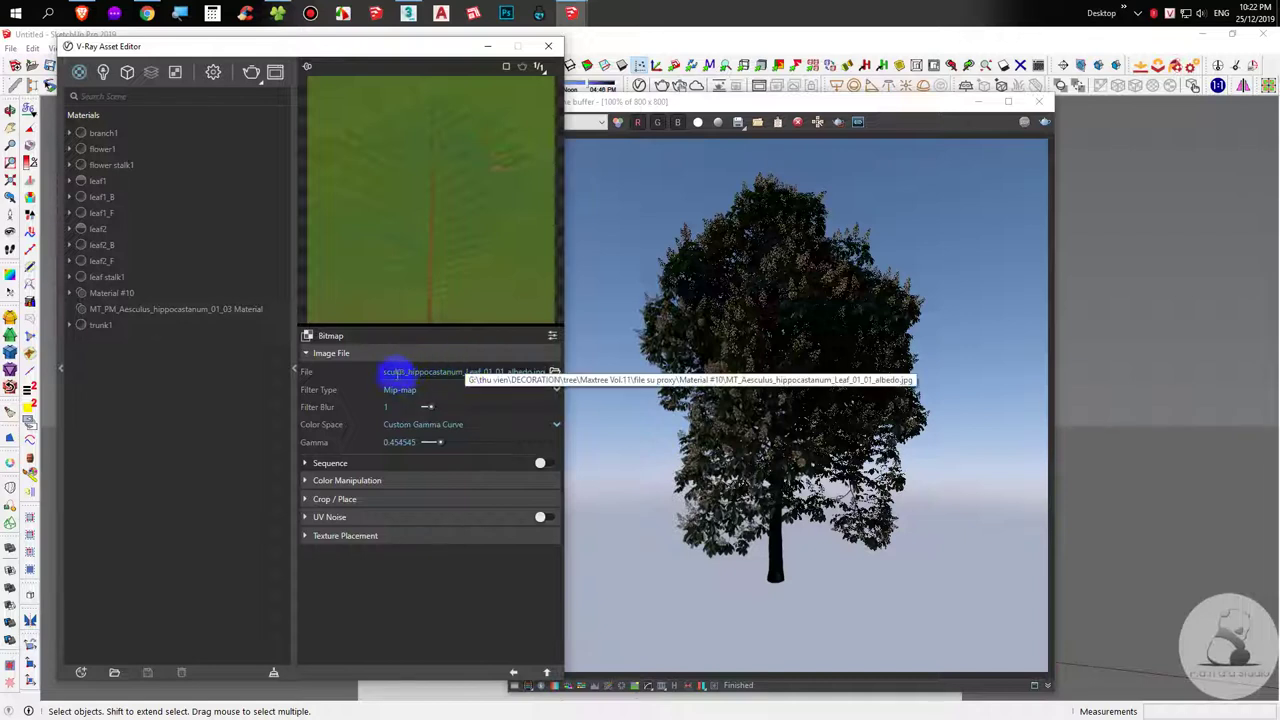
{"action": "left_click_drag", "start_coordinate": [408, 372], "coordinate": [530, 385]}
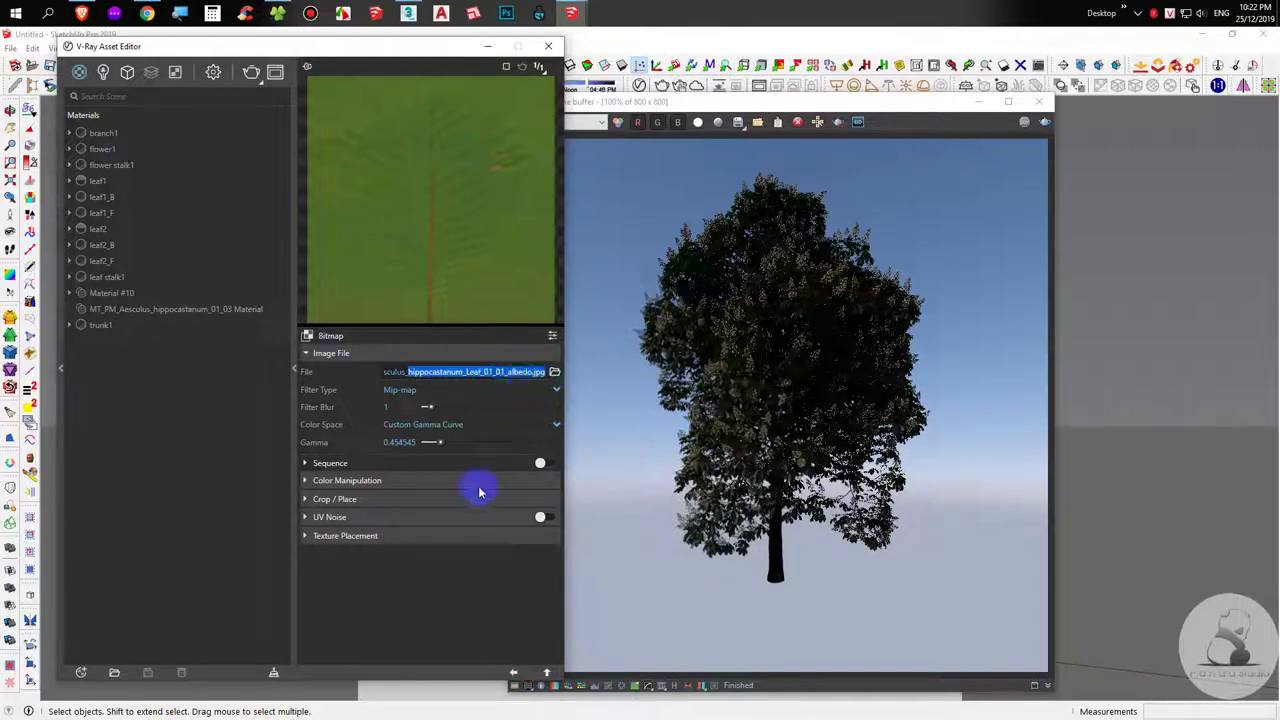
{"action": "key", "text": "ctrl+v"}
{"action": "key", "text": "Return"}
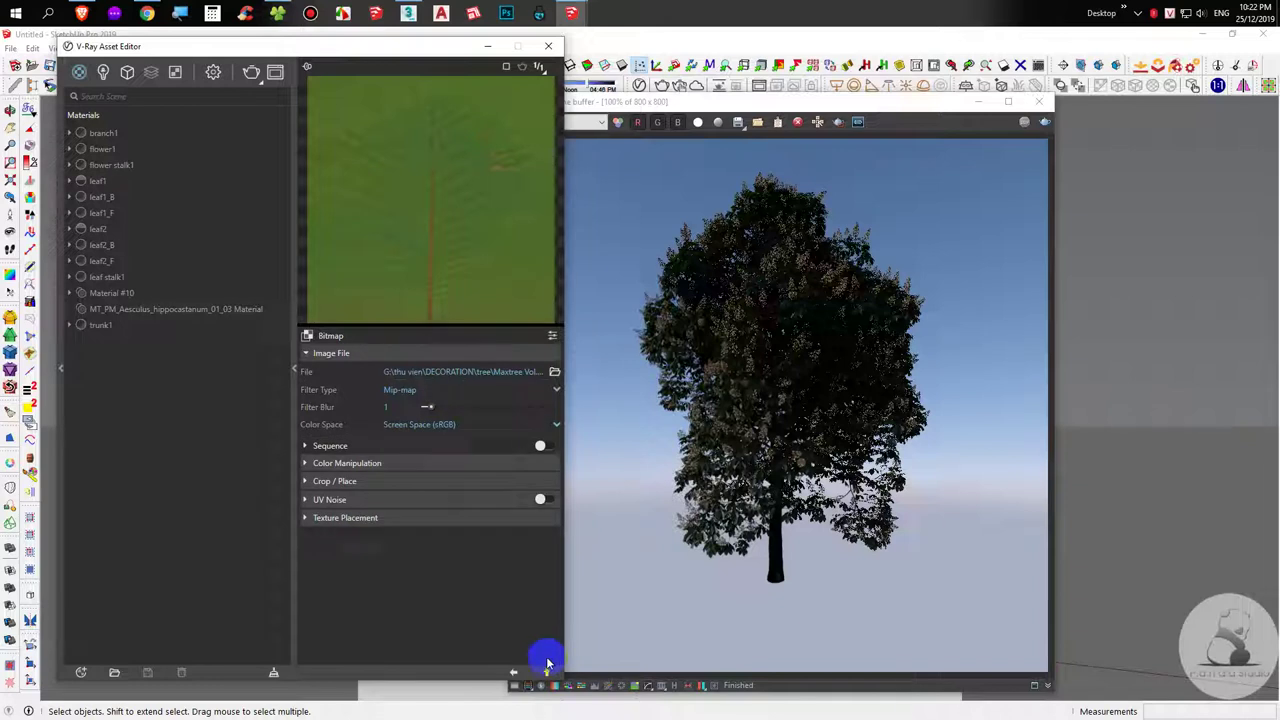
{"action": "left_click", "coordinate": [547, 674]}
{"action": "left_click", "coordinate": [546, 674]}
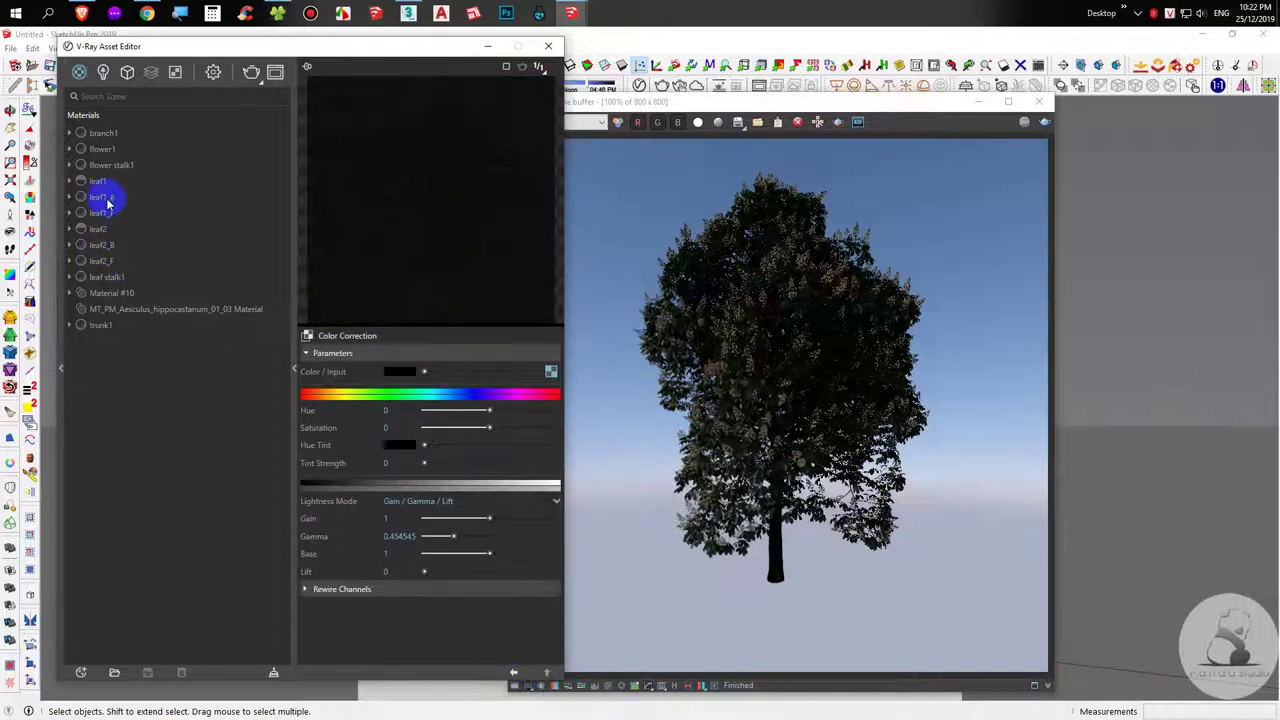
Load the Leaf_01_01 albedo image into leaf1_B's colour correction and set Brightness / Contrast.
{"action": "left_click", "coordinate": [106, 199]}
{"action": "left_click", "coordinate": [531, 394]}
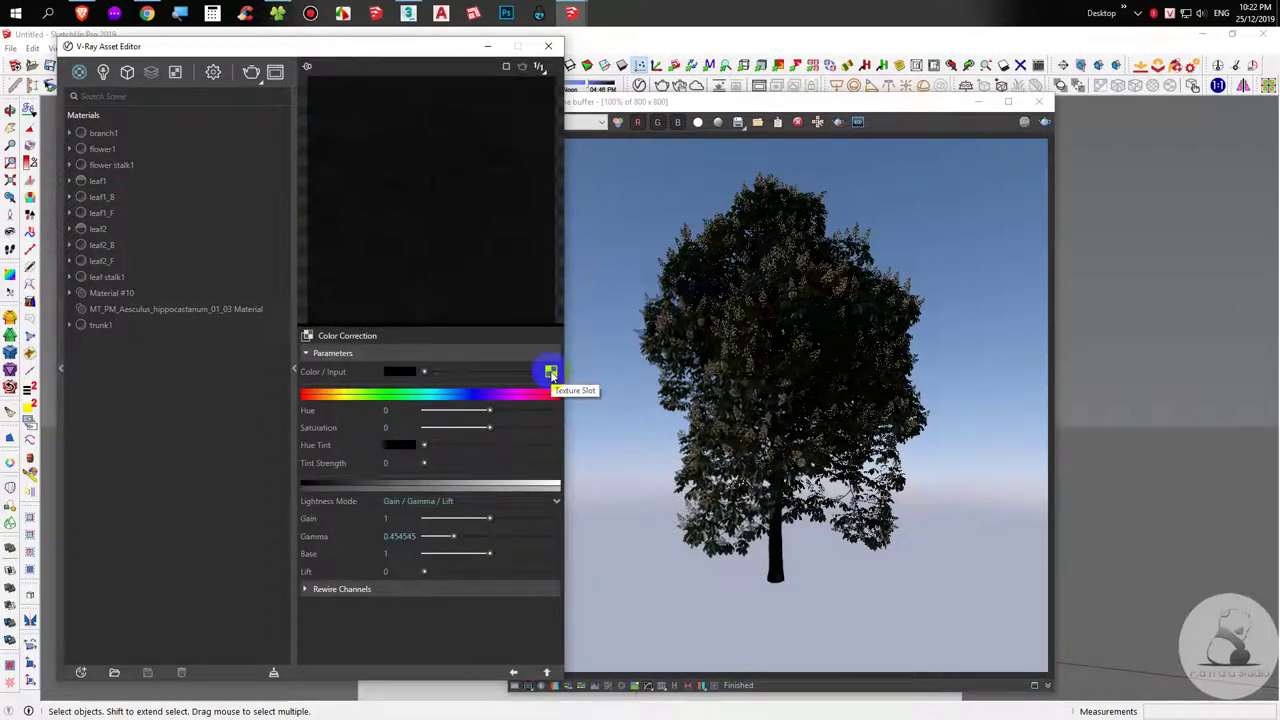
{"action": "left_click", "coordinate": [309, 336]}
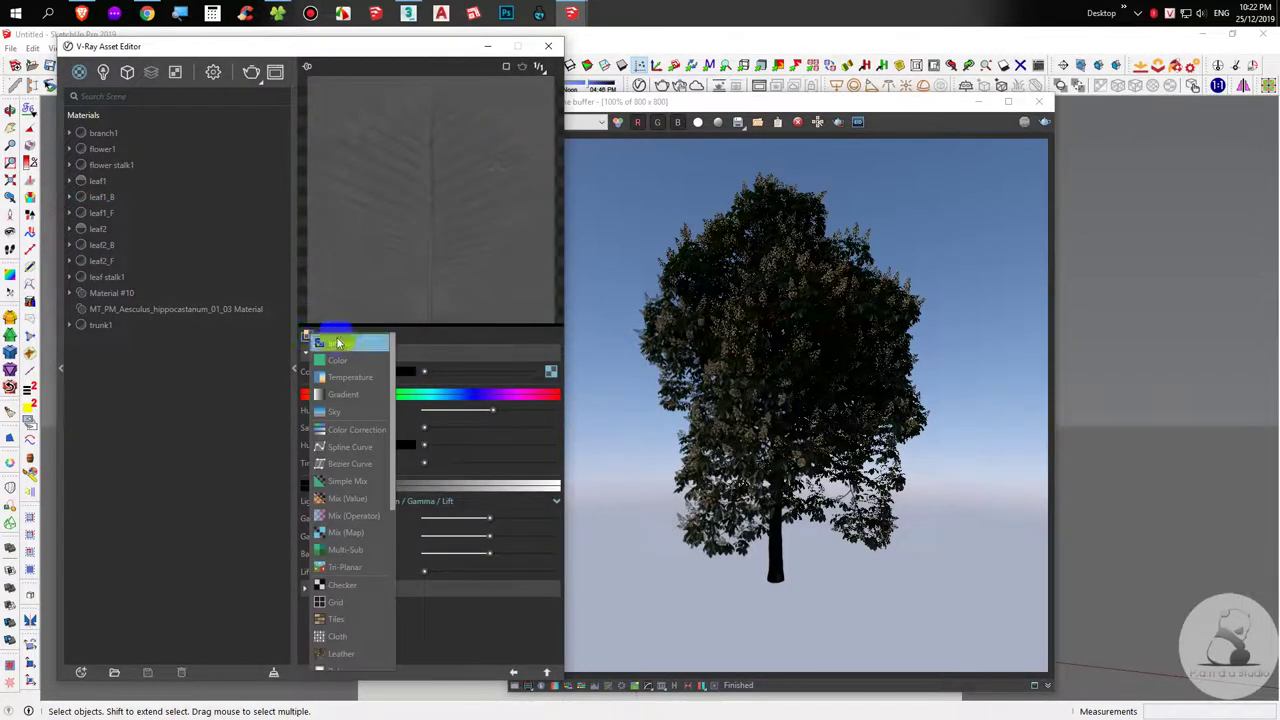
{"action": "left_click", "coordinate": [340, 346]}
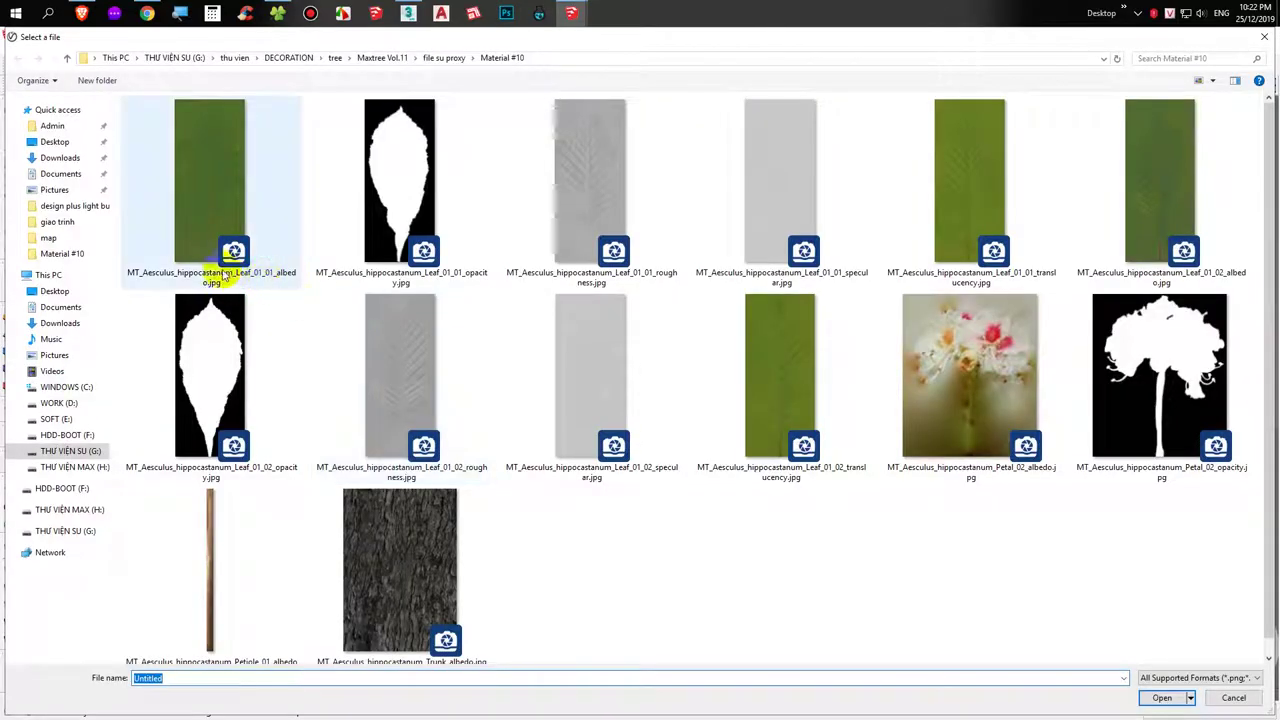
{"action": "double_click", "coordinate": [206, 197]}
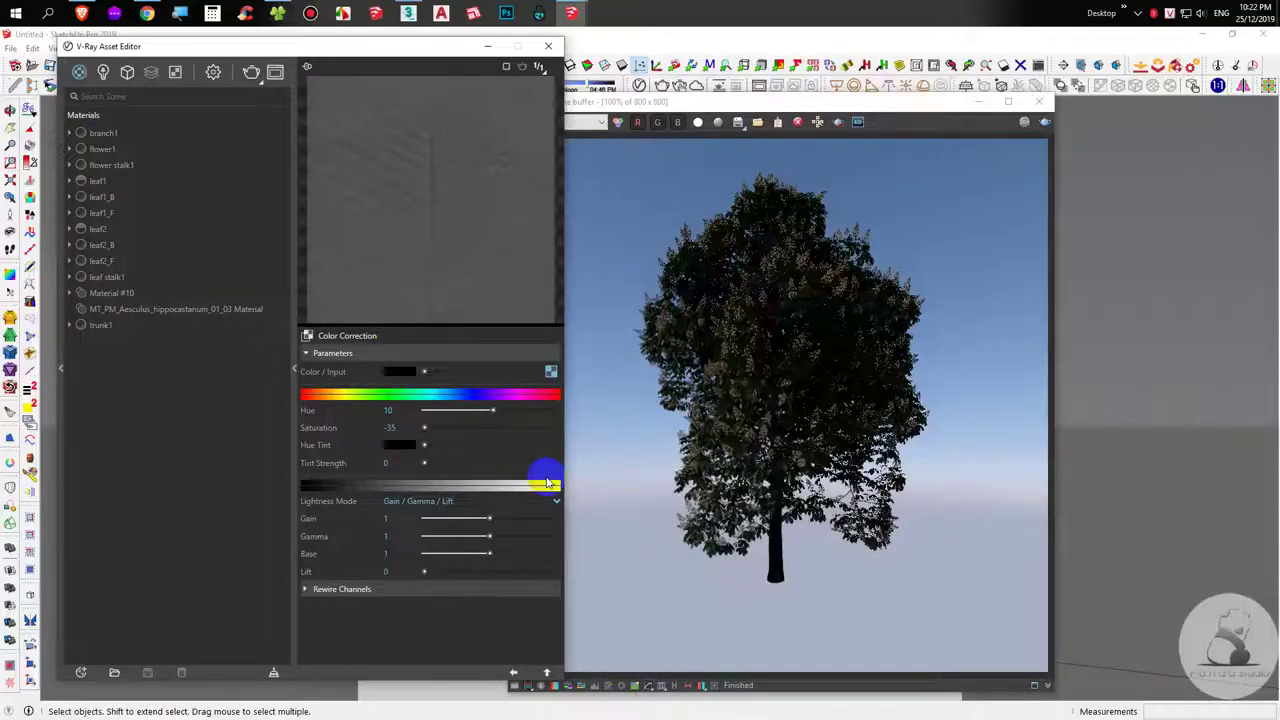
{"action": "left_click", "coordinate": [547, 673]}
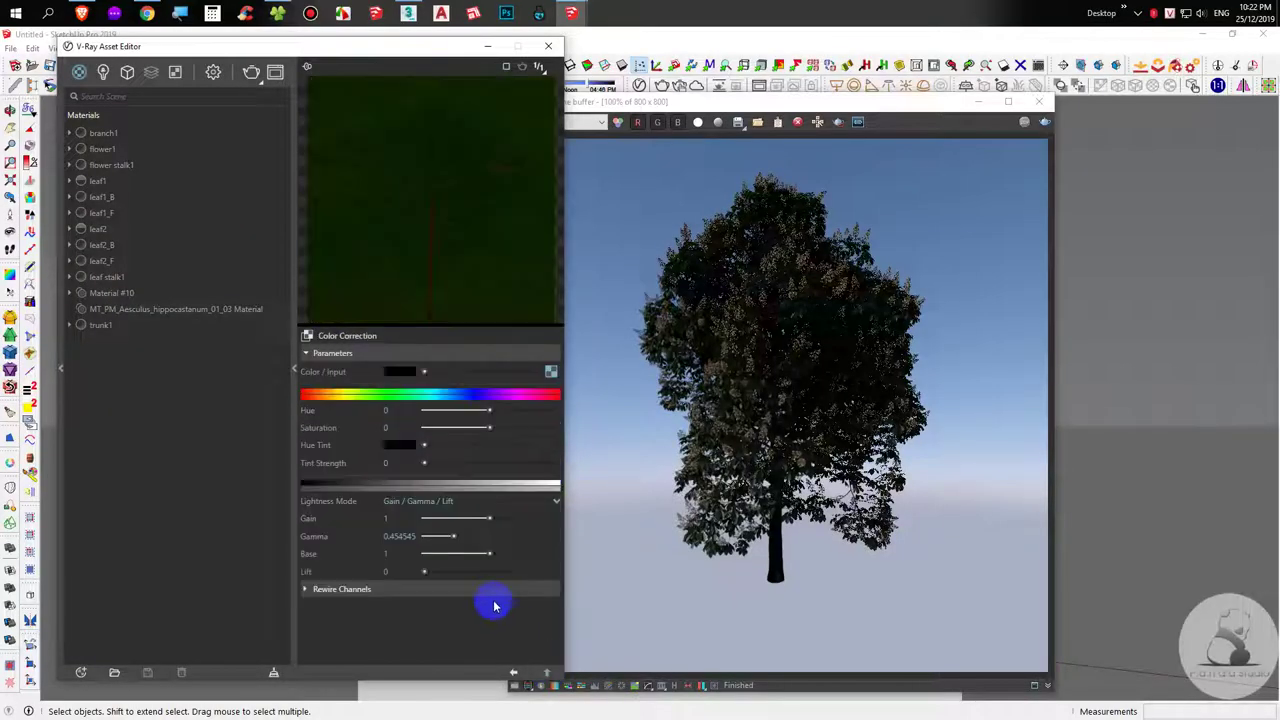
{"action": "left_click", "coordinate": [413, 504]}
{"action": "left_click", "coordinate": [414, 518]}
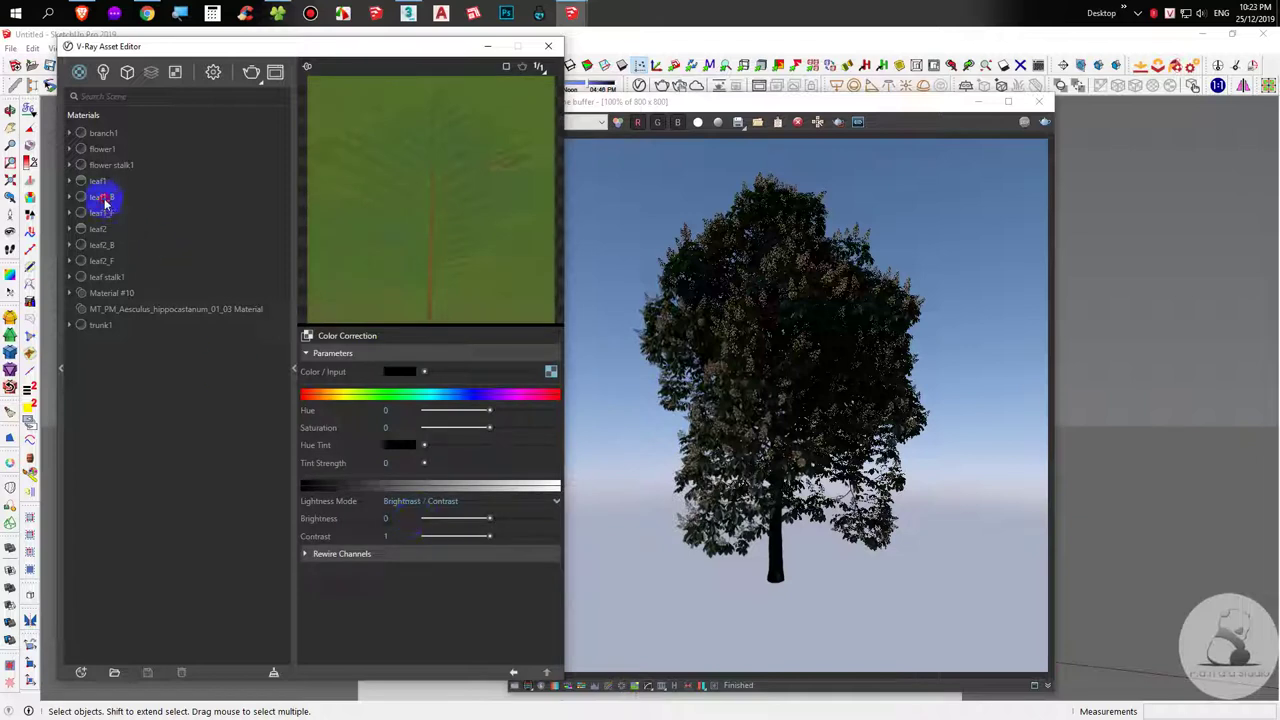
Set leaf1_F's diffuse colour correction lightness mode to Brightness / Contrast.
{"action": "left_click", "coordinate": [103, 198]}
{"action": "left_click", "coordinate": [104, 215]}
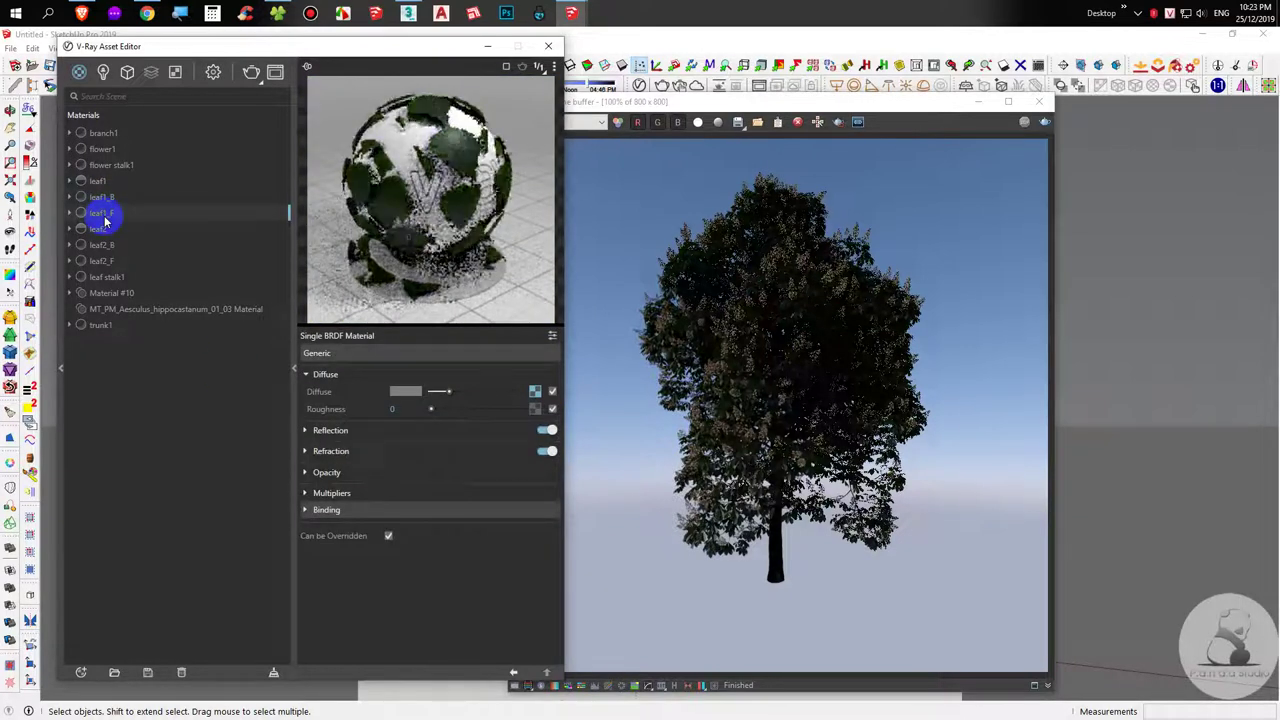
{"action": "left_click", "coordinate": [535, 392]}
{"action": "left_click", "coordinate": [418, 505]}
{"action": "left_click", "coordinate": [421, 517]}
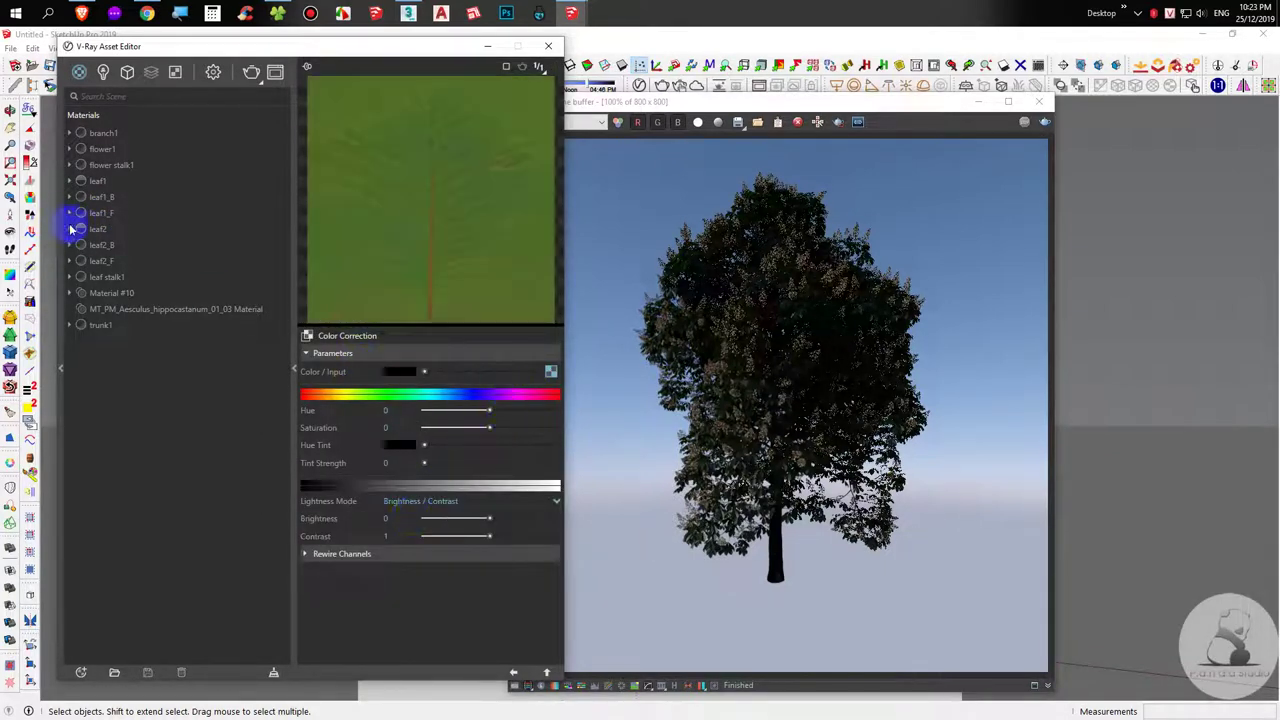
Load the Leaf_01_02 albedo image into leaf2_B's diffuse colour correction and check its reflection glossiness.
{"action": "left_click", "coordinate": [97, 245]}
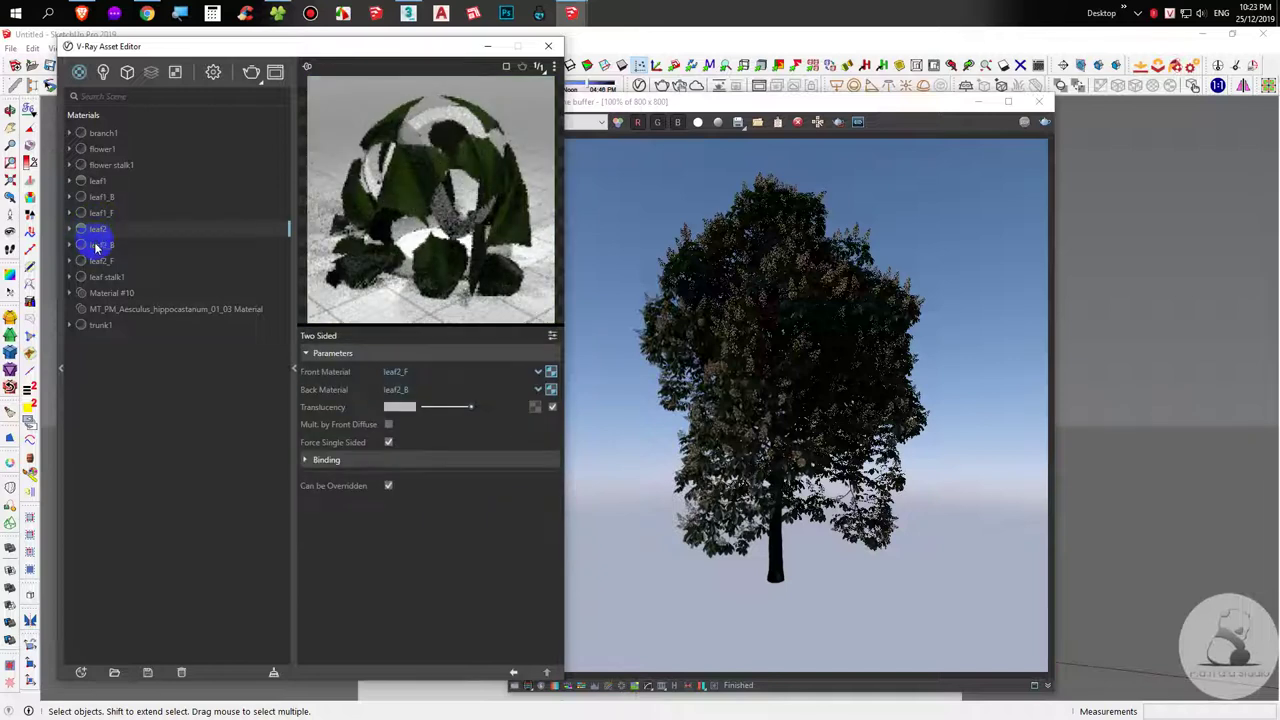
{"action": "left_click", "coordinate": [535, 391]}
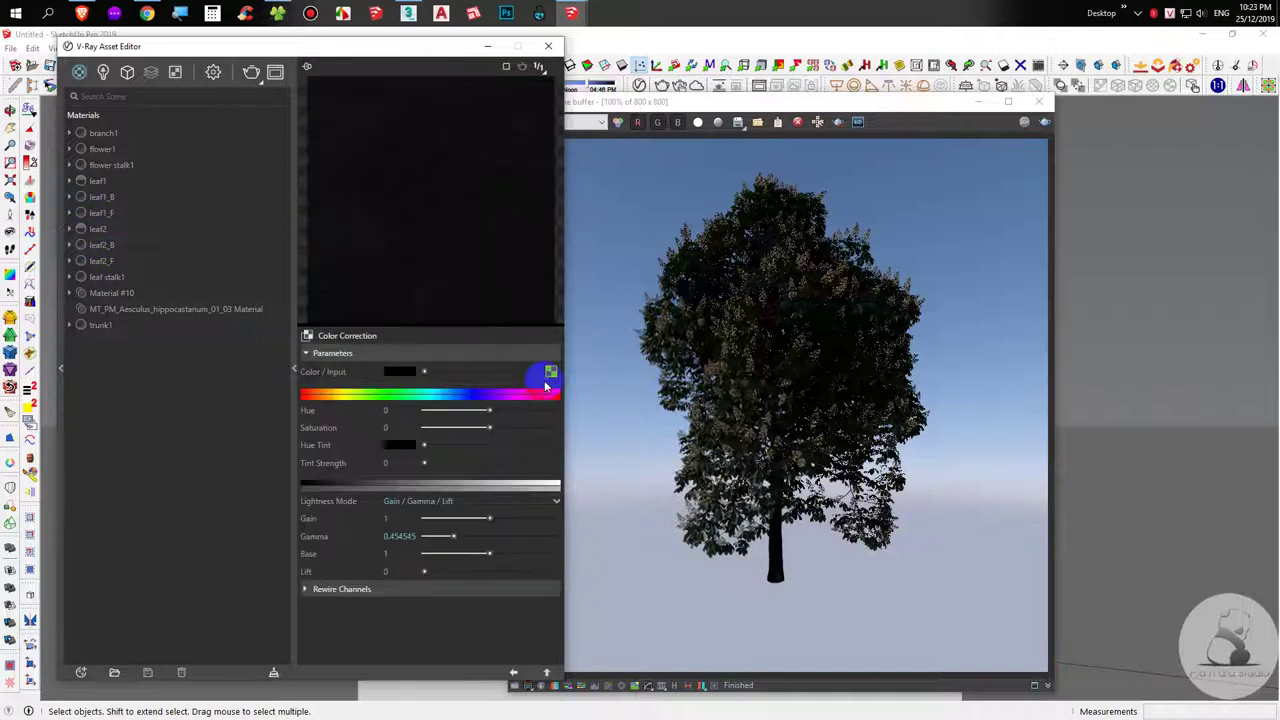
{"action": "left_click", "coordinate": [550, 371]}
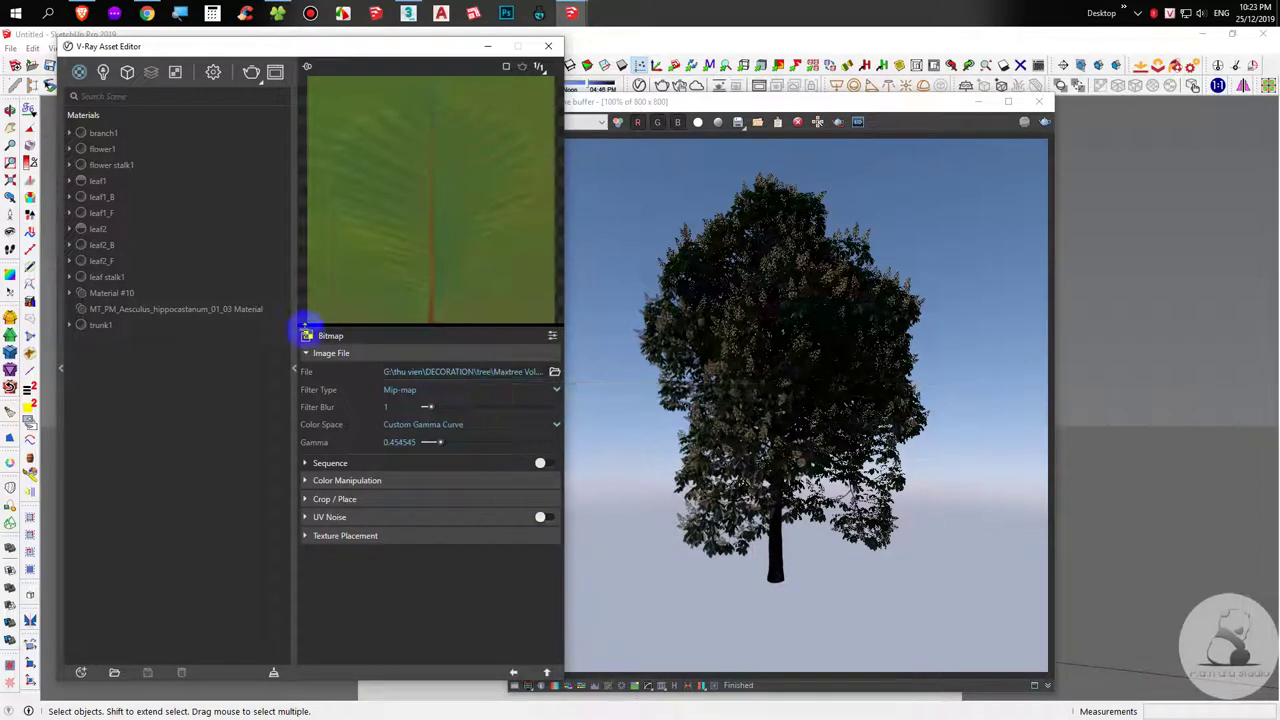
{"action": "left_click", "coordinate": [547, 673]}
{"action": "left_click", "coordinate": [308, 338]}
{"action": "left_click", "coordinate": [342, 352]}
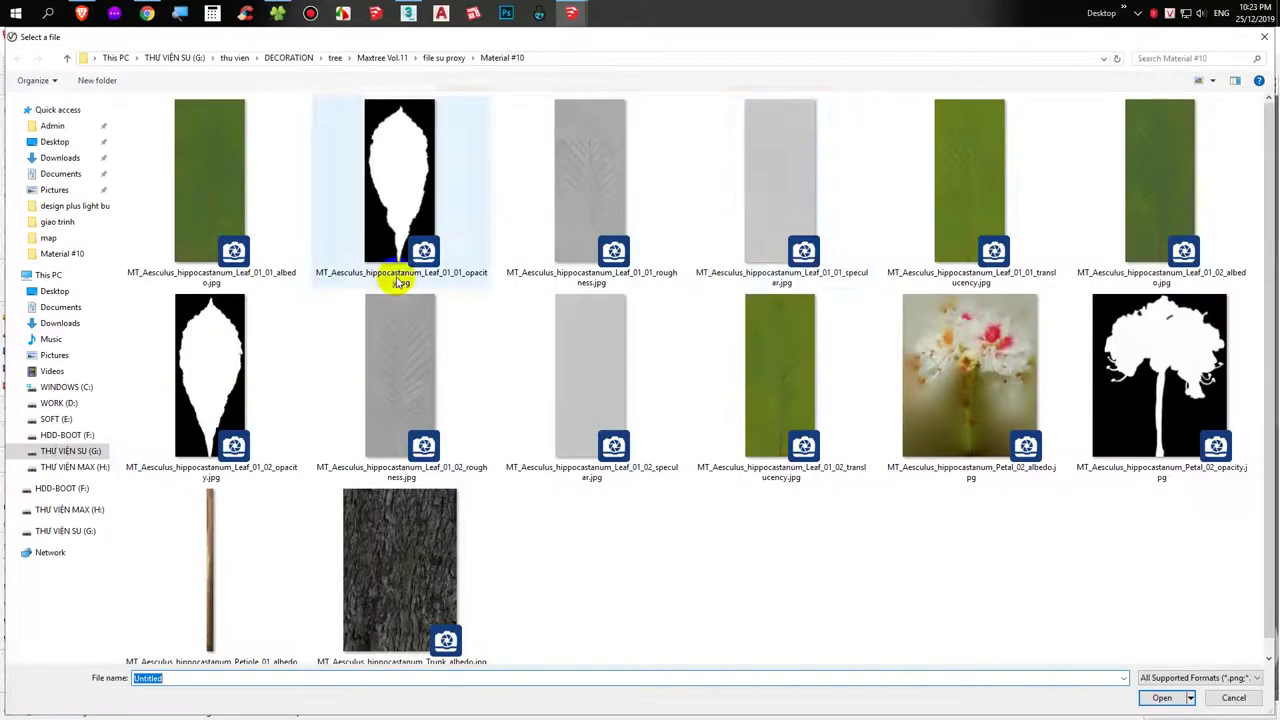
{"action": "double_click", "coordinate": [1166, 214]}
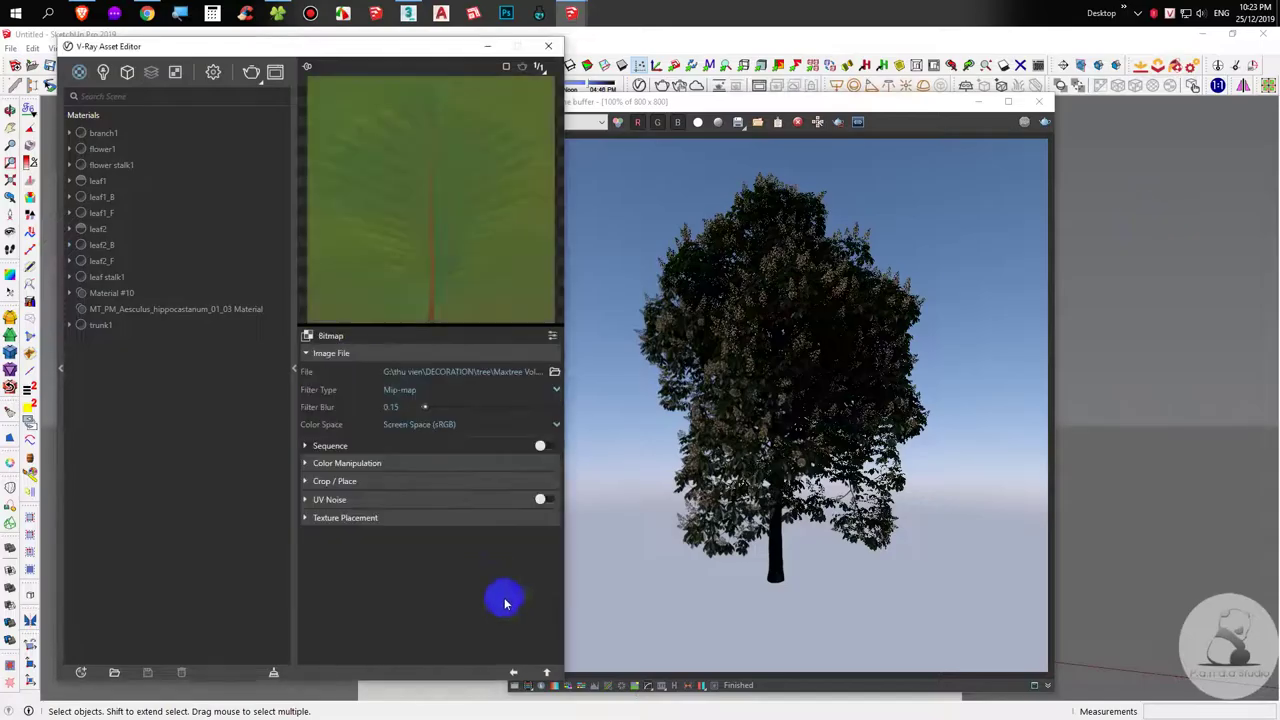
{"action": "left_click", "coordinate": [547, 673]}
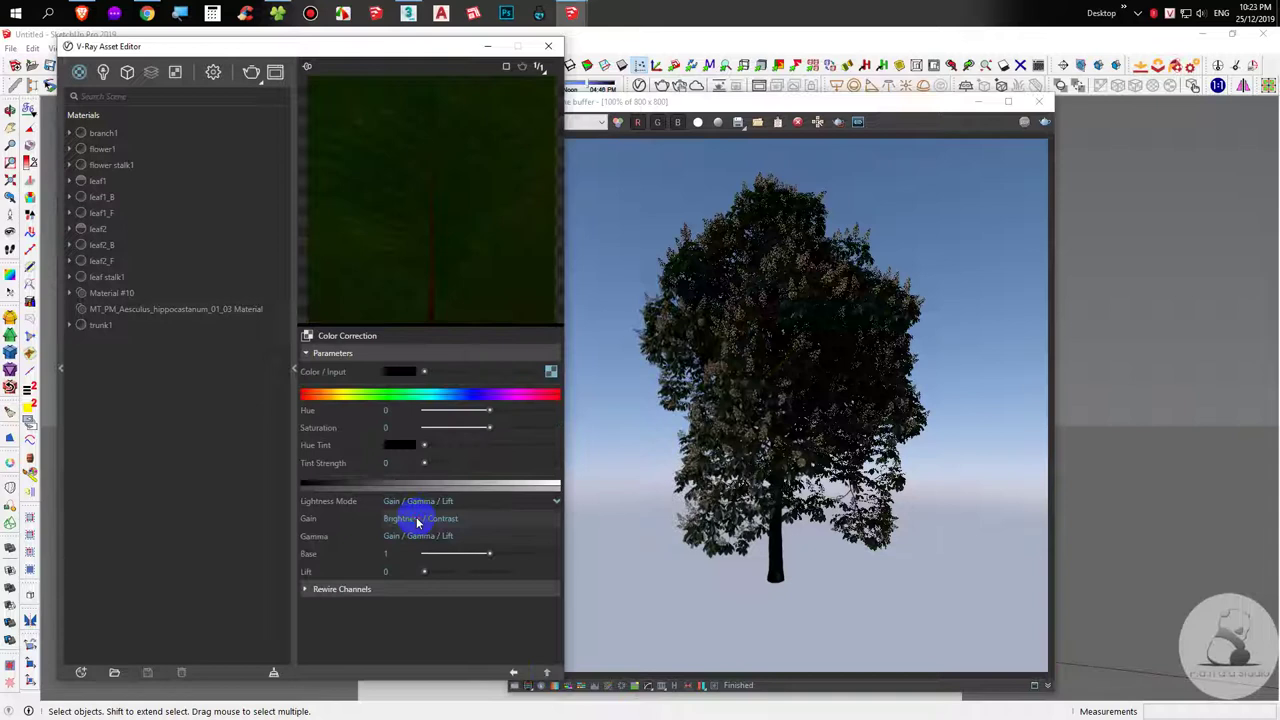
{"action": "left_click", "coordinate": [103, 247]}
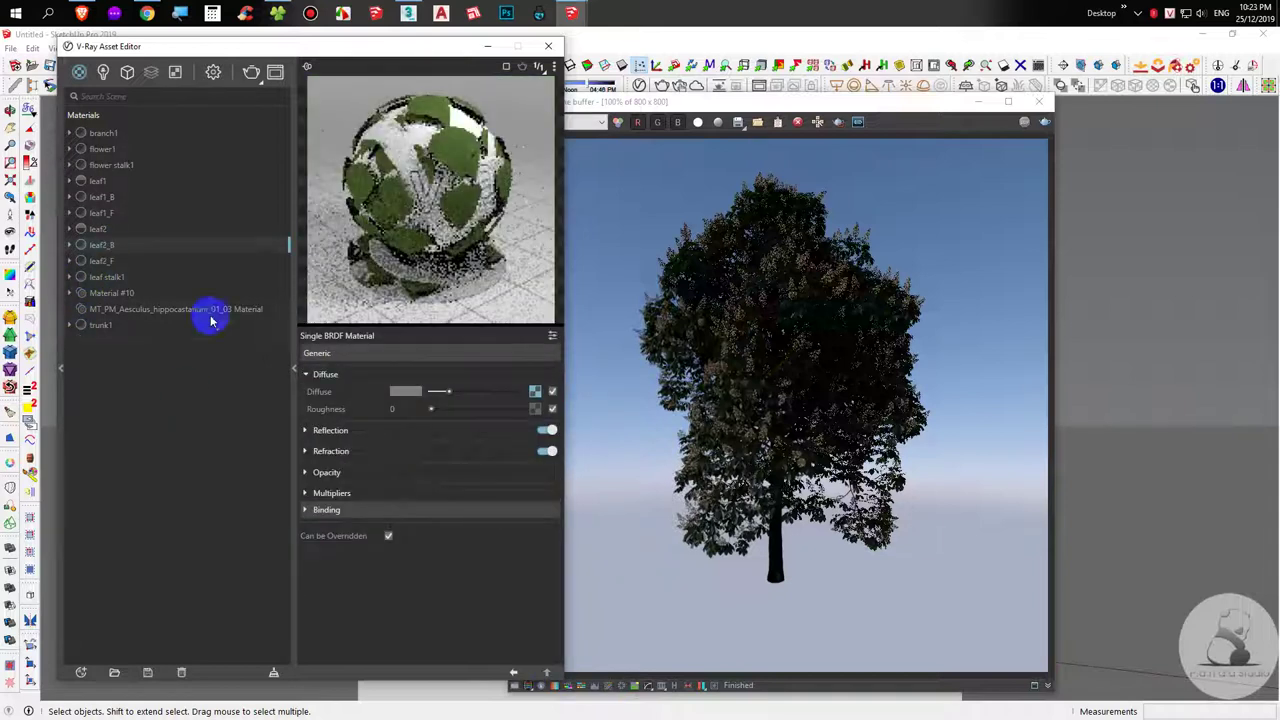
{"action": "left_click", "coordinate": [386, 429]}
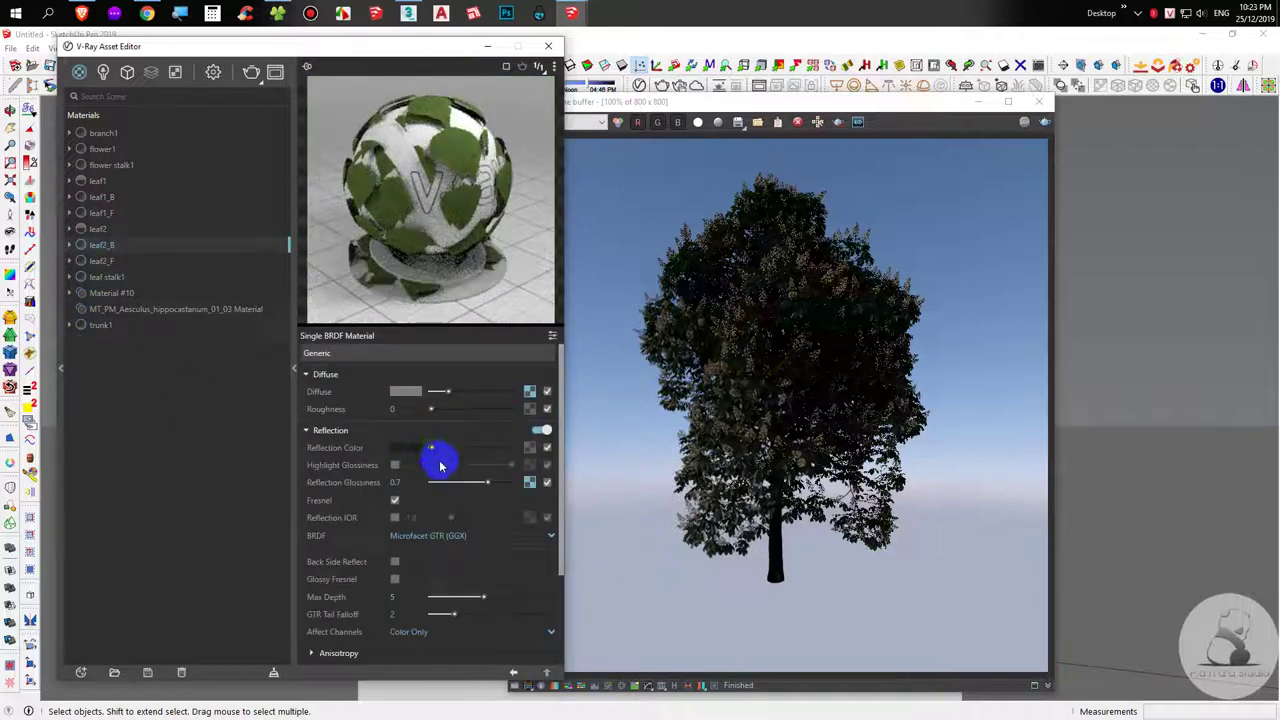
{"action": "left_click", "coordinate": [529, 483]}
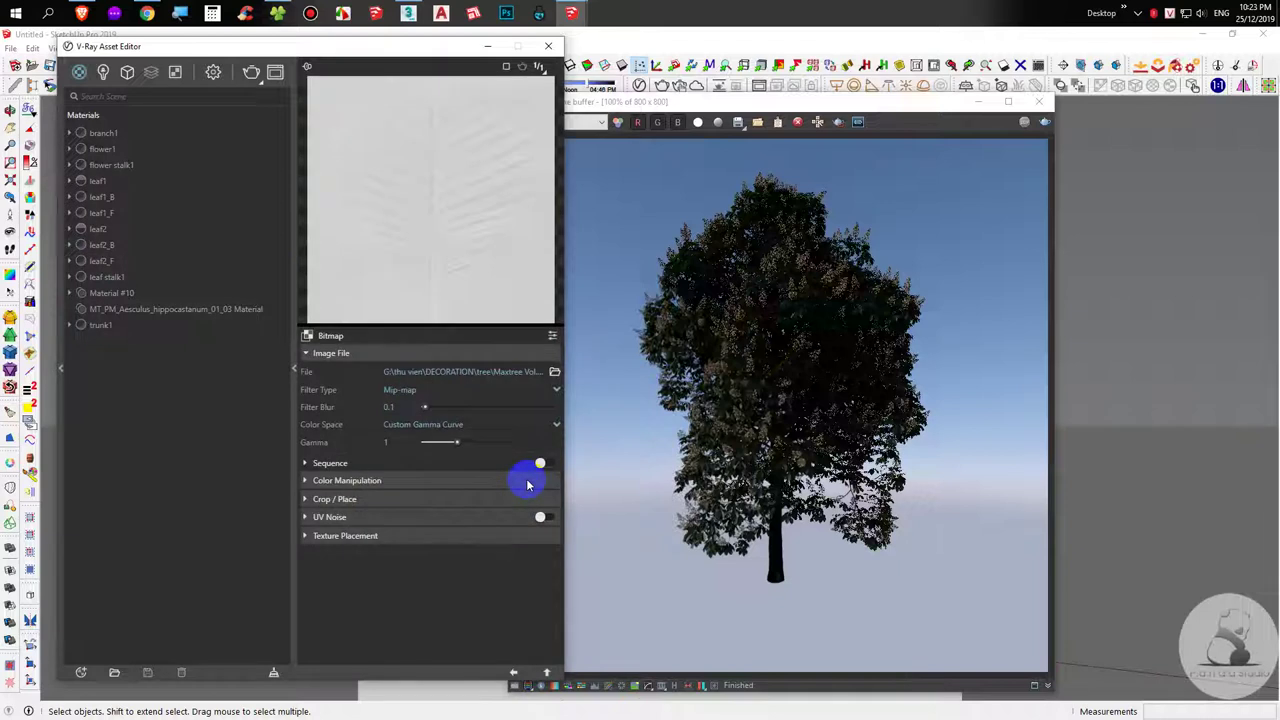
{"action": "left_click", "coordinate": [546, 672]}
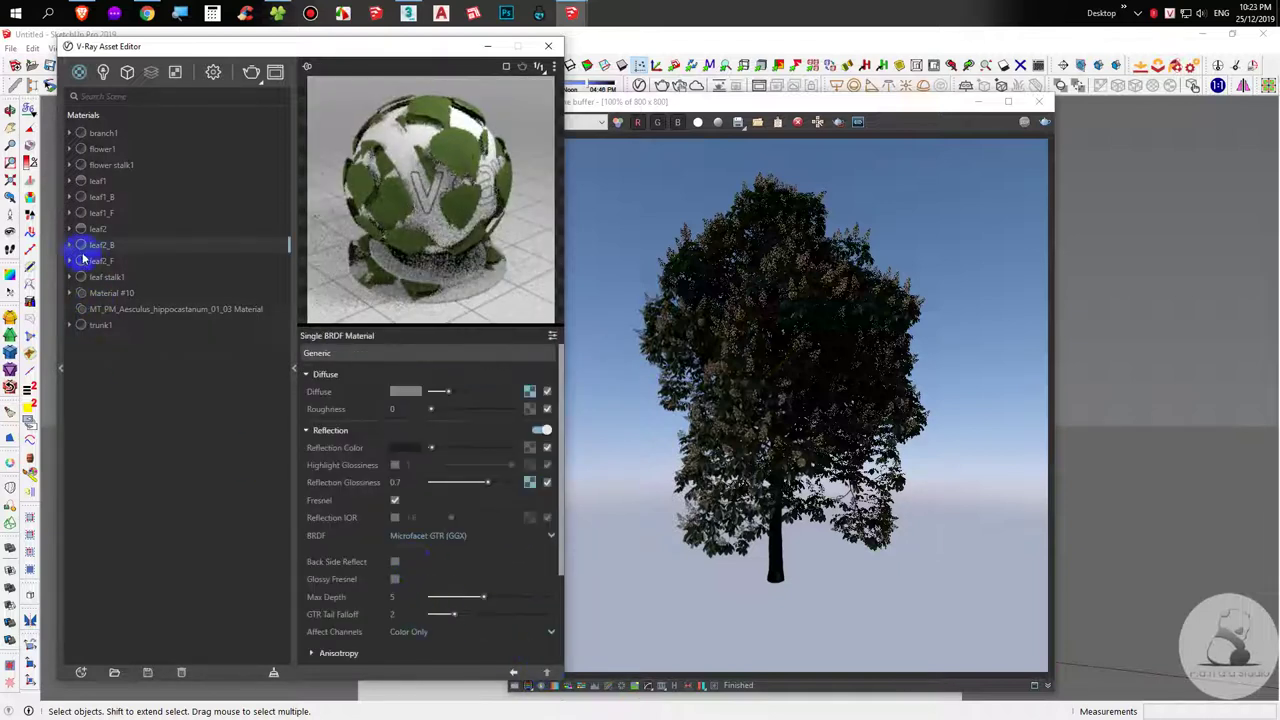
Set leaf2_F to Brightness / Contrast correction and Screen Space (sRGB) bitmap colour space.
{"action": "left_click", "coordinate": [92, 260]}
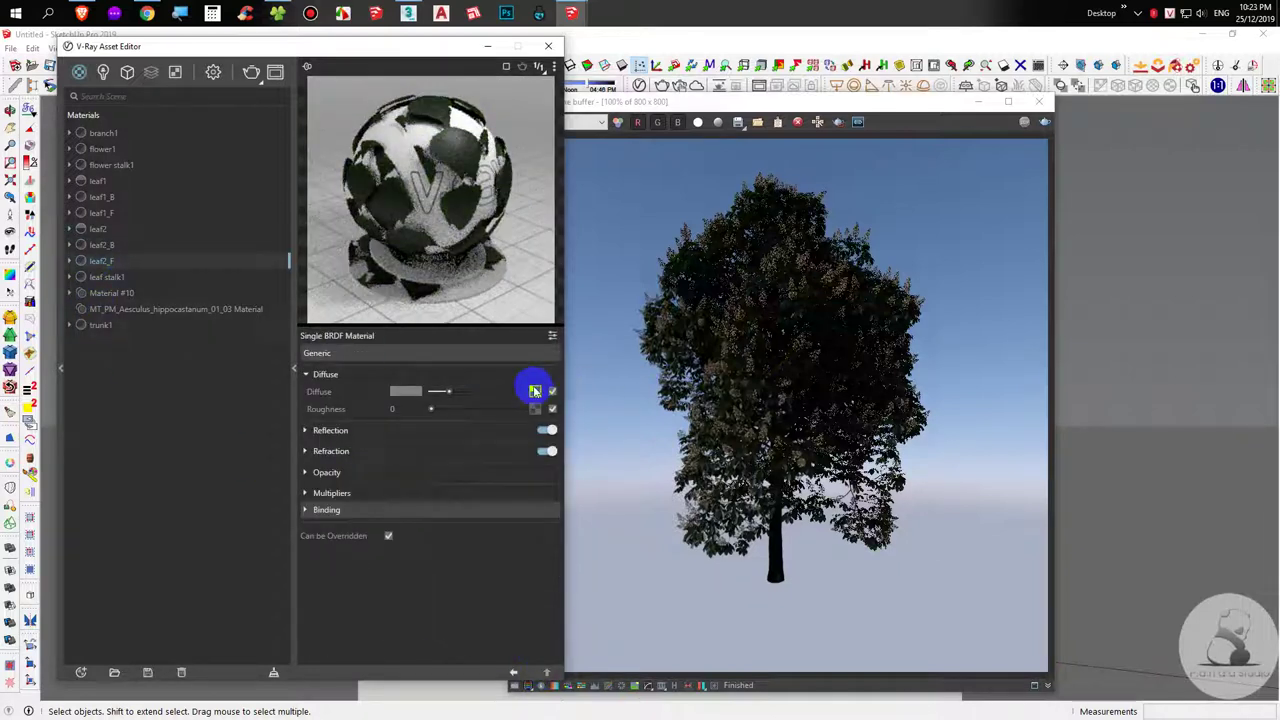
{"action": "left_click", "coordinate": [535, 390]}
{"action": "left_click", "coordinate": [451, 501]}
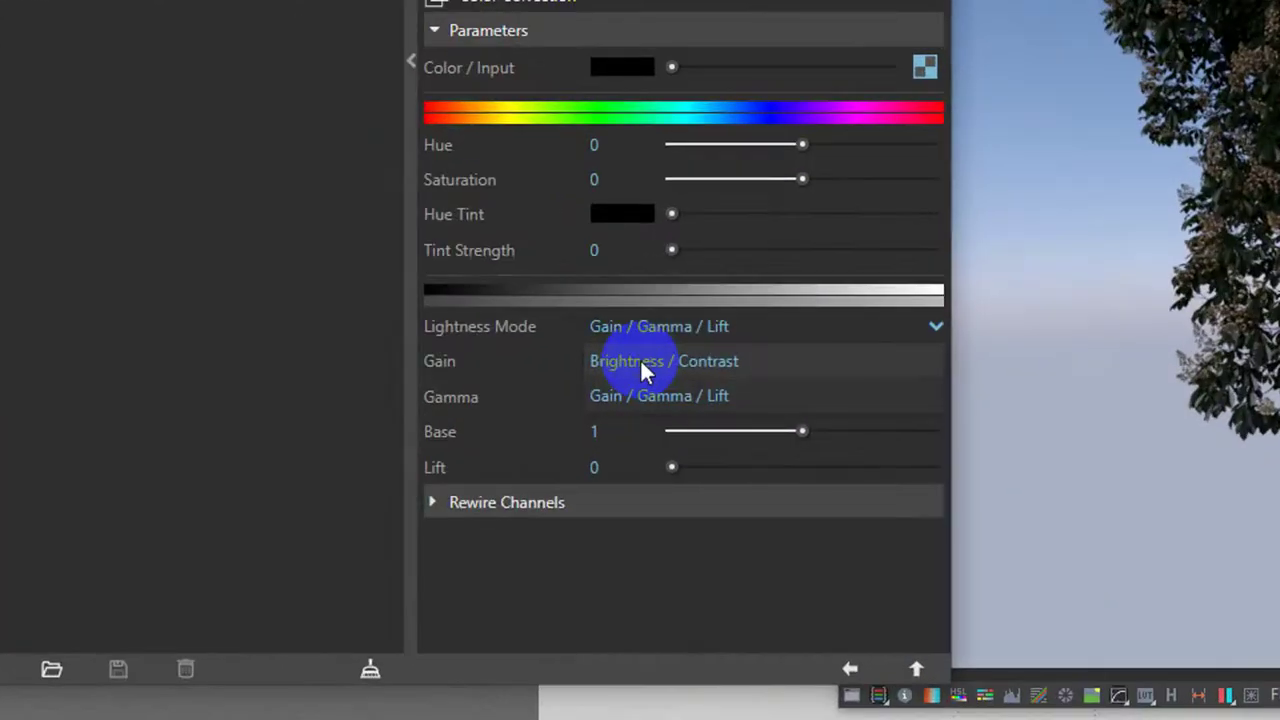
{"action": "left_click", "coordinate": [490, 467]}
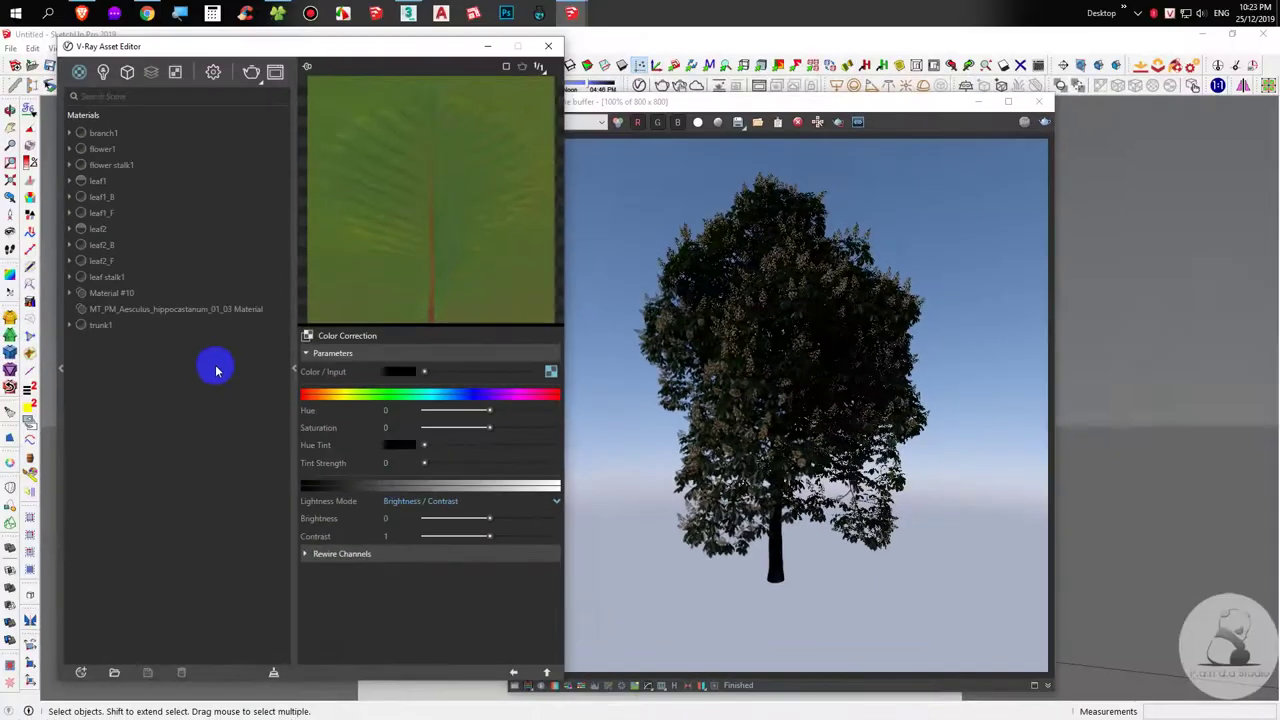
{"action": "left_click", "coordinate": [100, 260]}
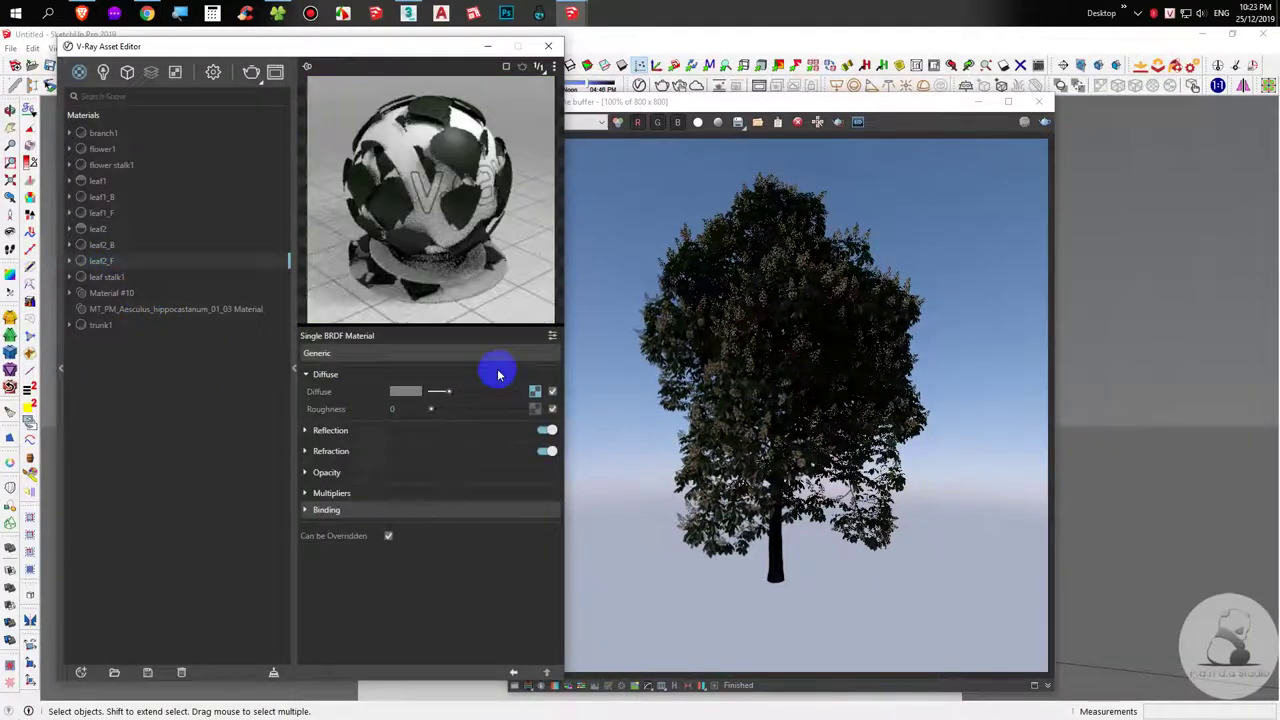
{"action": "left_click", "coordinate": [550, 371]}
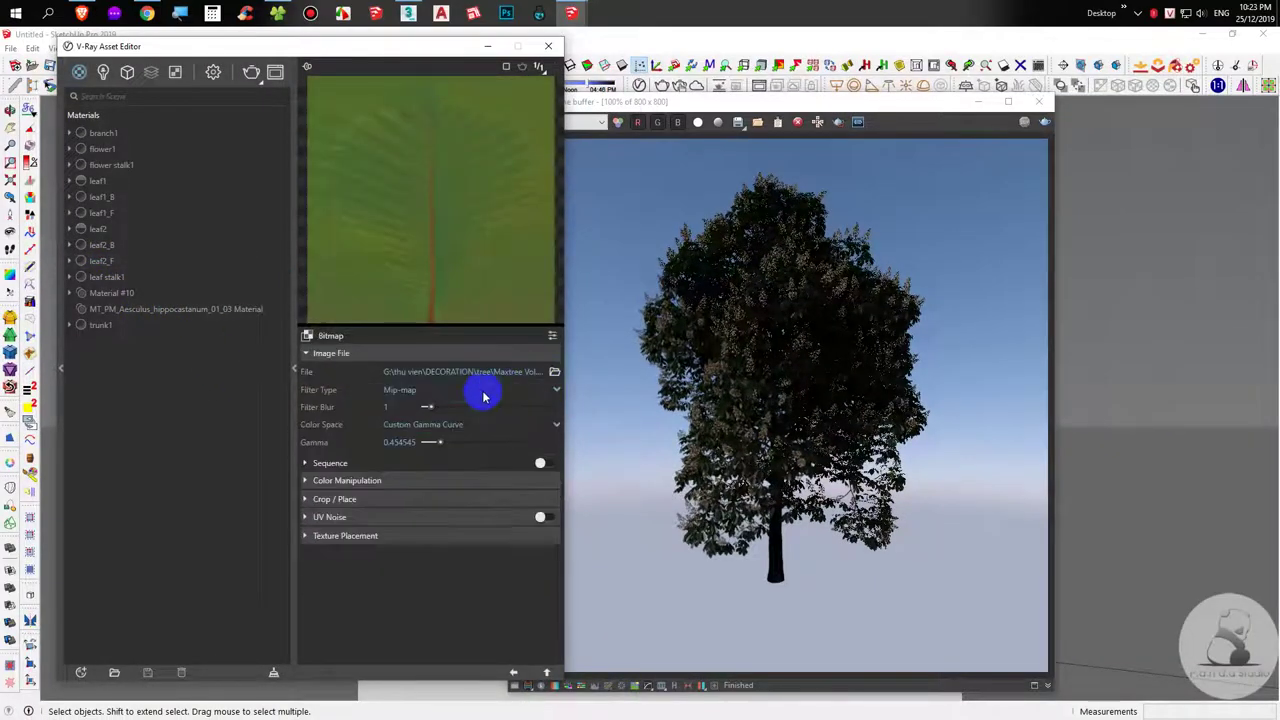
{"action": "left_click", "coordinate": [420, 433]}
{"action": "left_click", "coordinate": [415, 445]}
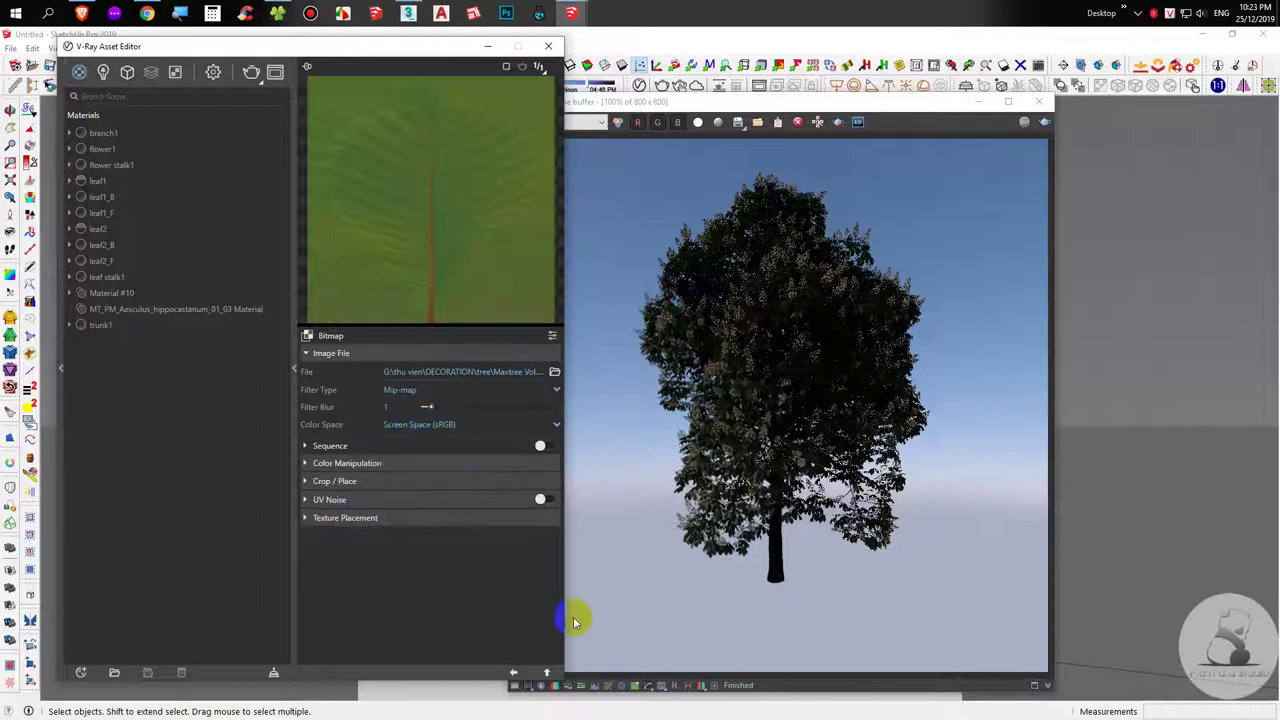
{"action": "left_click", "coordinate": [551, 672]}
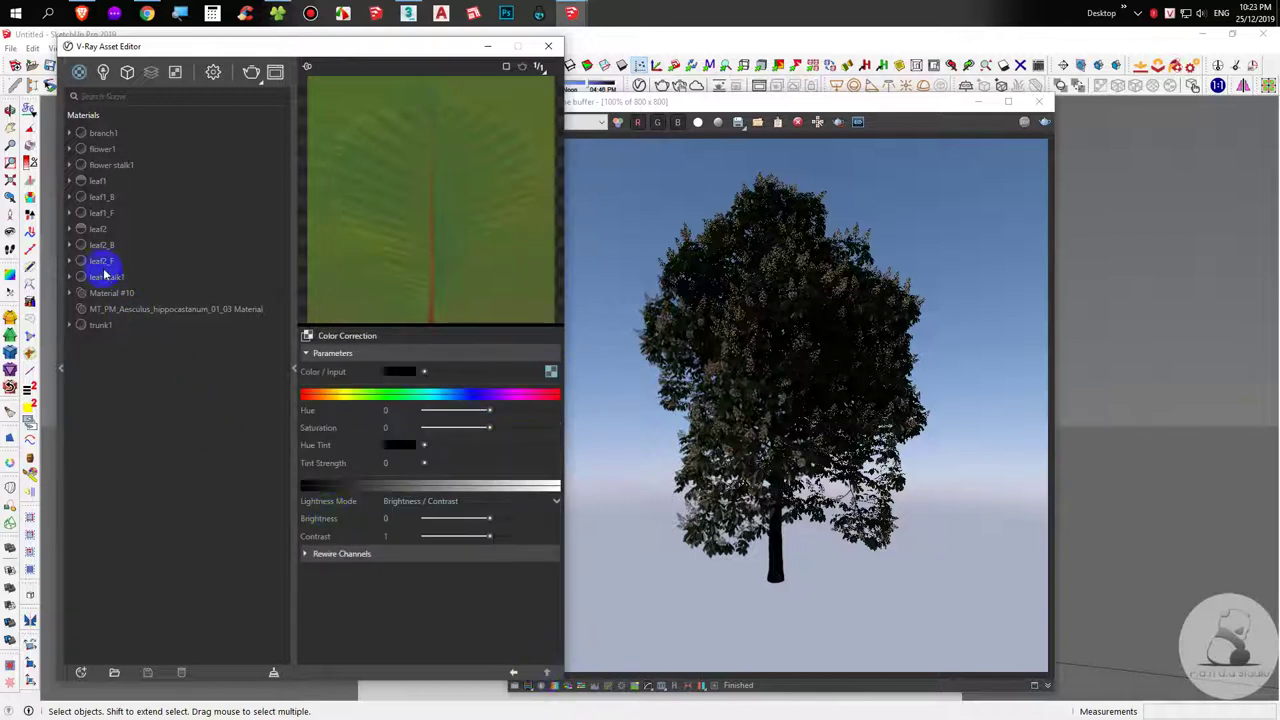
{"action": "left_click", "coordinate": [104, 276]}
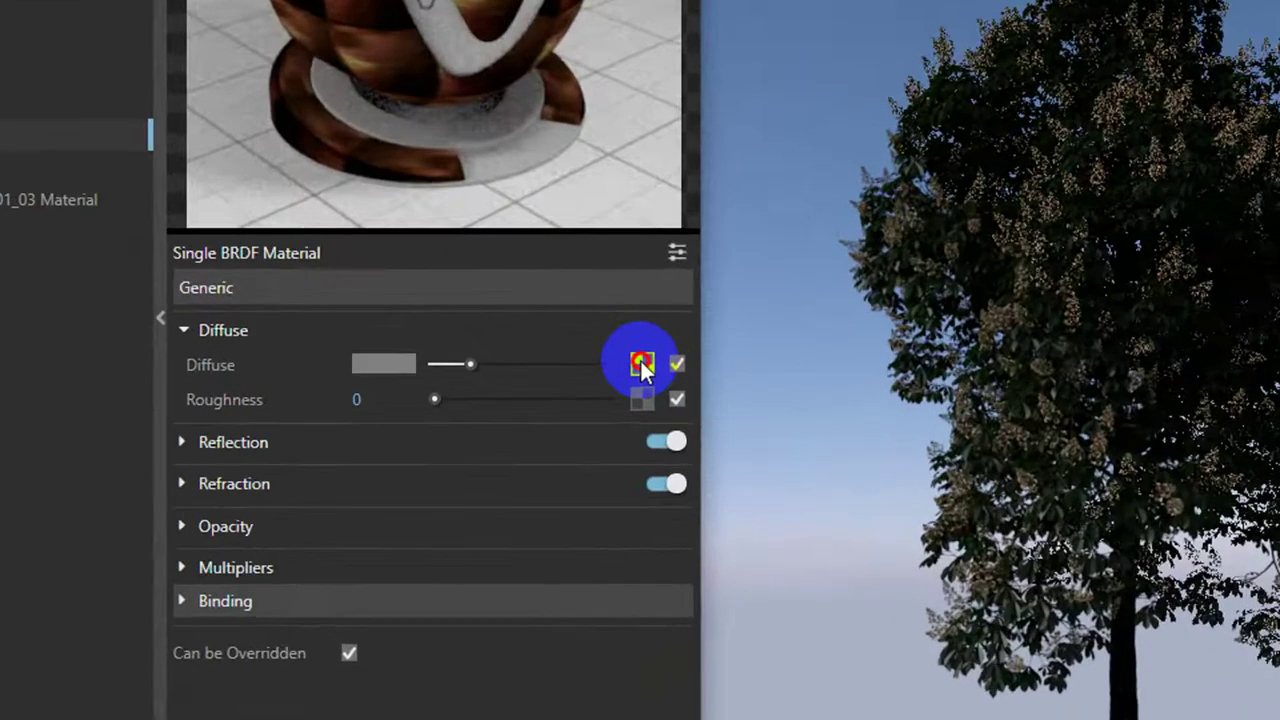
Switch leaf stalk1's diffuse colour correction to Brightness / Contrast.
{"action": "left_click", "coordinate": [535, 391]}
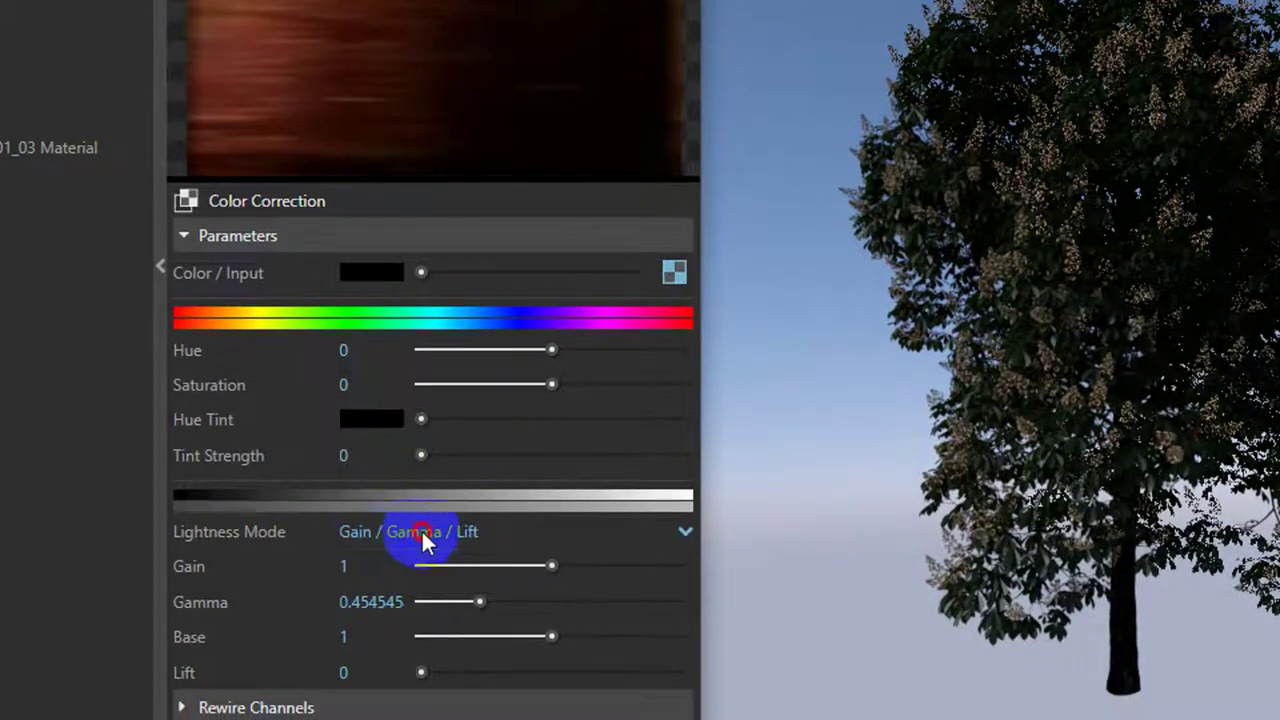
{"action": "left_click", "coordinate": [415, 536]}
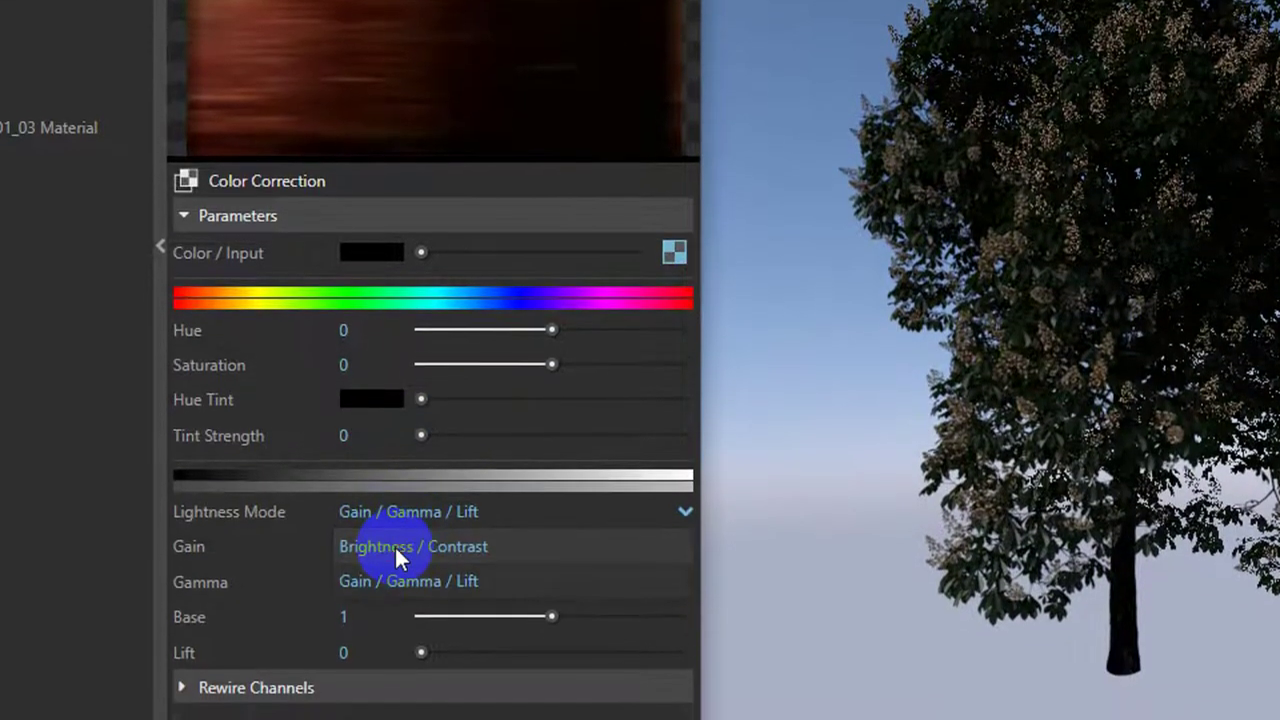
{"action": "left_click", "coordinate": [395, 547]}
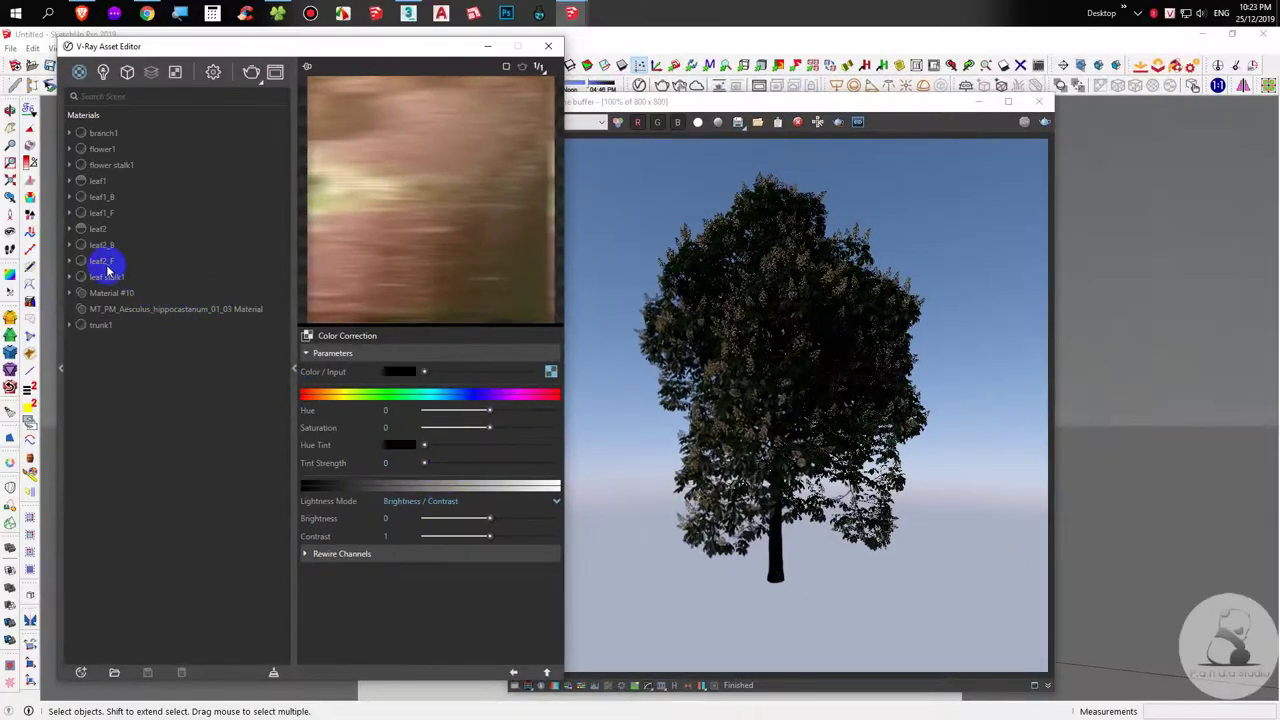
{"action": "left_click", "coordinate": [106, 276]}
Give leaf stalk1 a Blinn reflection with IOR 1.6 and glossiness 0.6.
{"action": "left_click", "coordinate": [418, 430]}
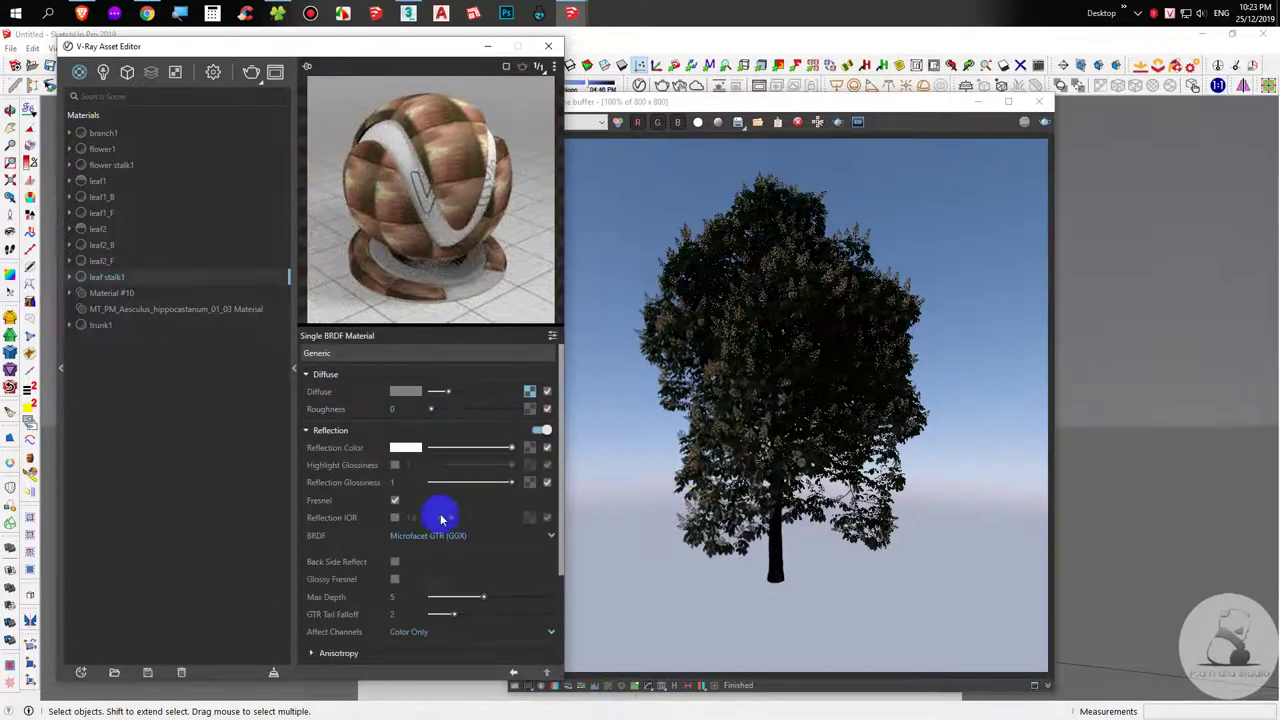
{"action": "left_click", "coordinate": [409, 537]}
{"action": "left_click", "coordinate": [400, 550]}
{"action": "left_click", "coordinate": [395, 517]}
{"action": "left_click_drag", "start_coordinate": [408, 478], "coordinate": [386, 470]}
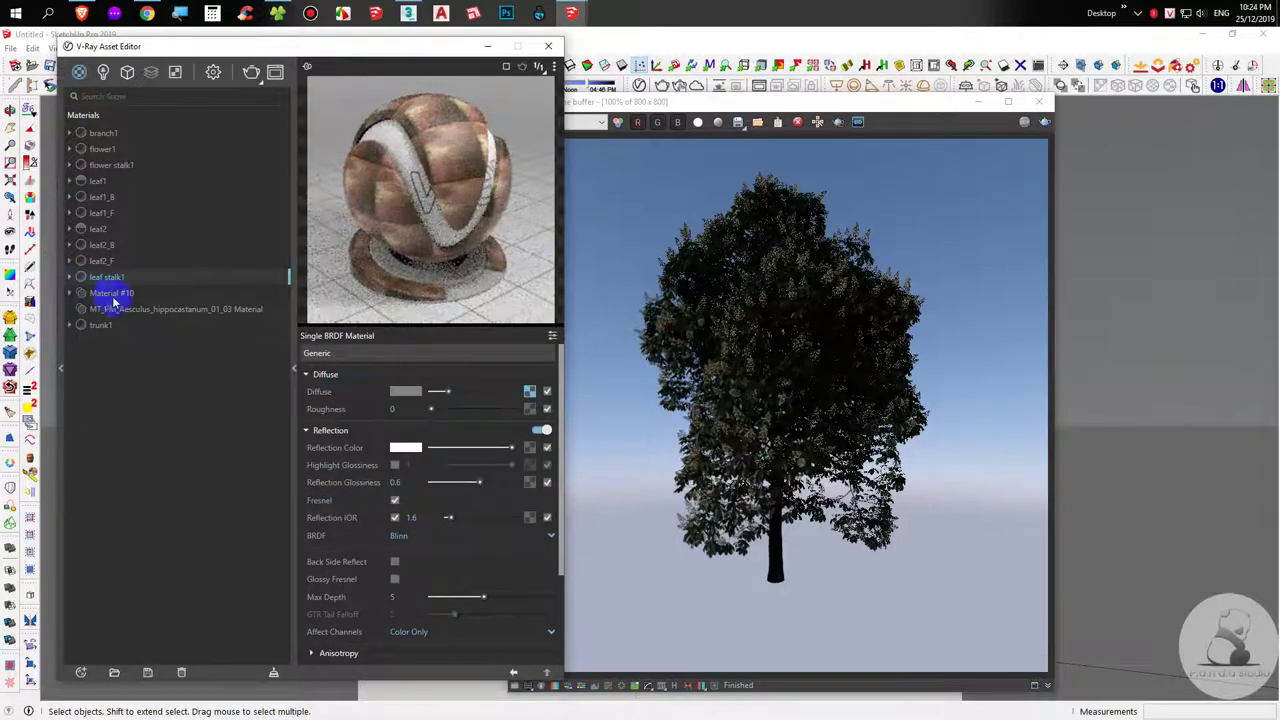
{"action": "scroll", "coordinate": [495, 462], "scroll_direction": "down", "scroll_amount": 2}
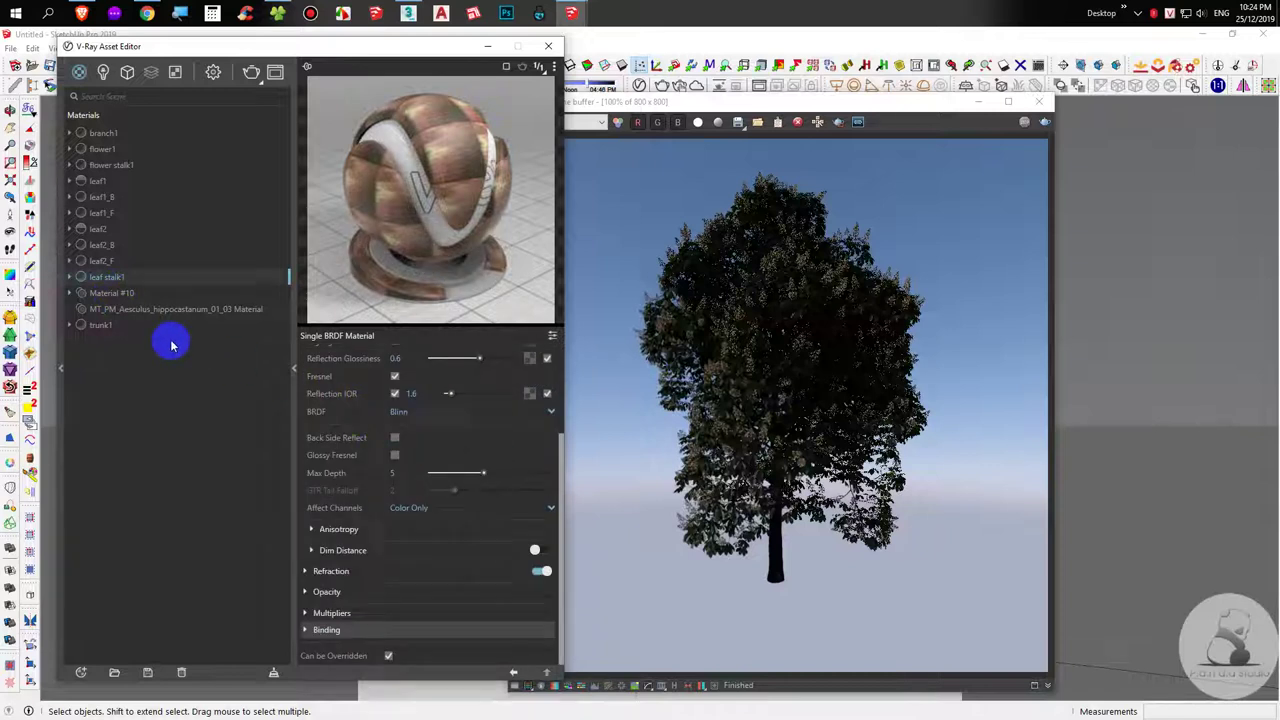
{"action": "left_click", "coordinate": [118, 293]}
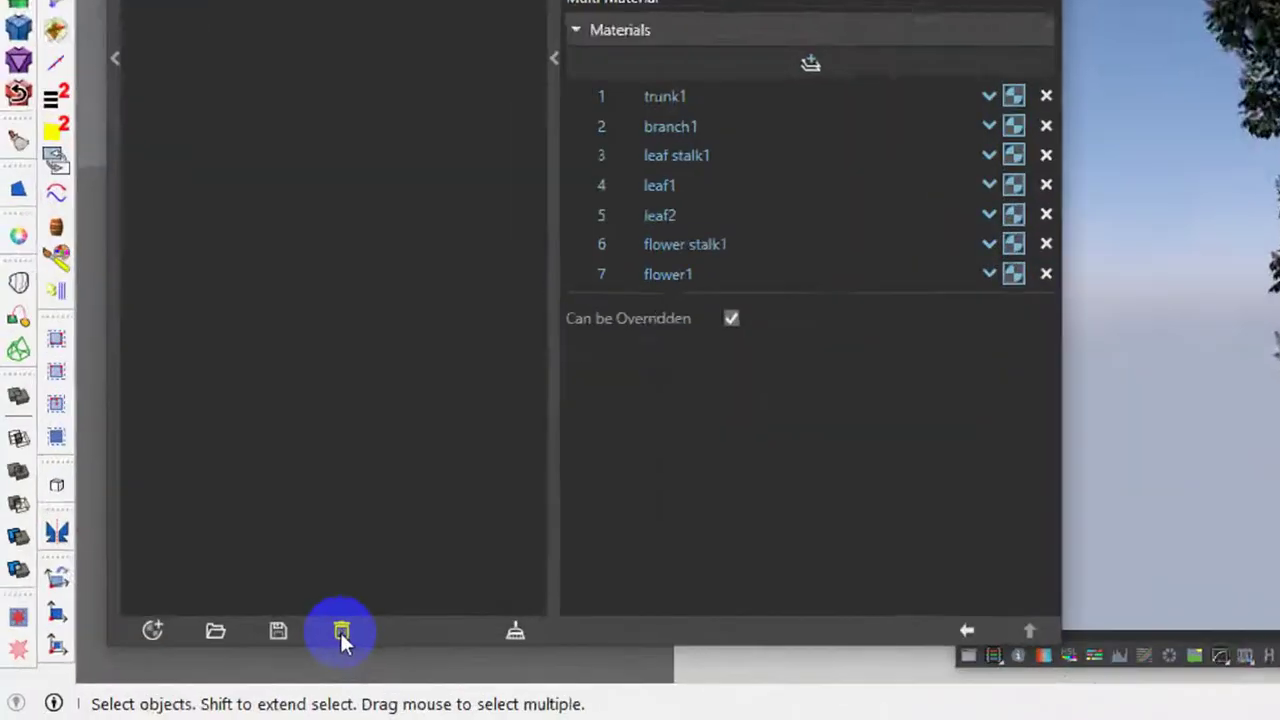
Delete the Material #10 multi-material and set trunk1's diffuse texture lightness mode to Brightness/Contrast.
{"action": "left_click", "coordinate": [181, 673]}
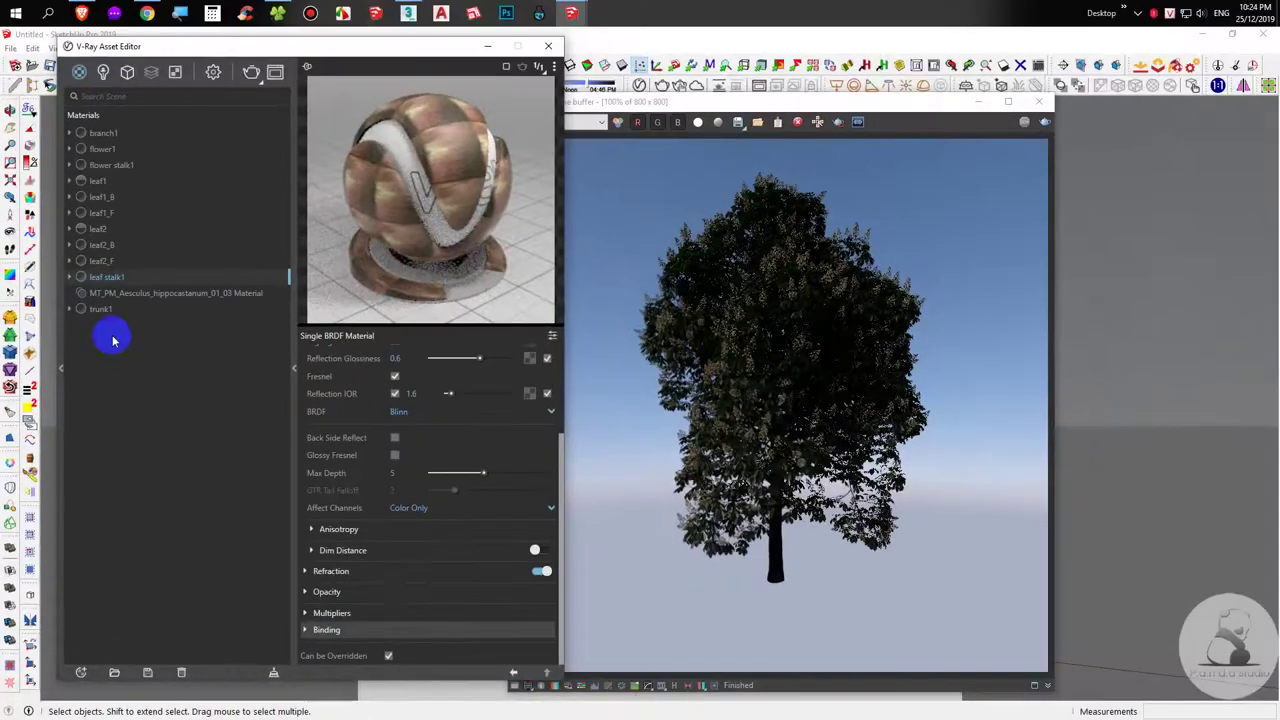
{"action": "left_click", "coordinate": [100, 309]}
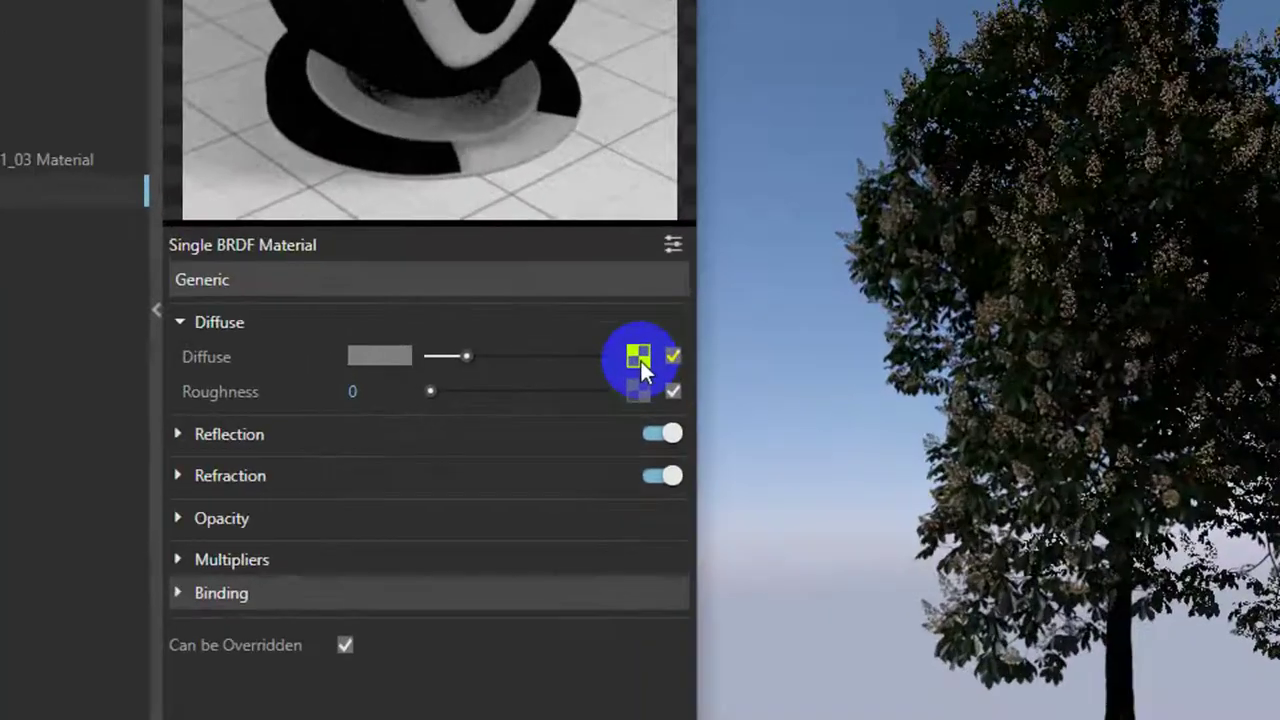
{"action": "left_click", "coordinate": [535, 391]}
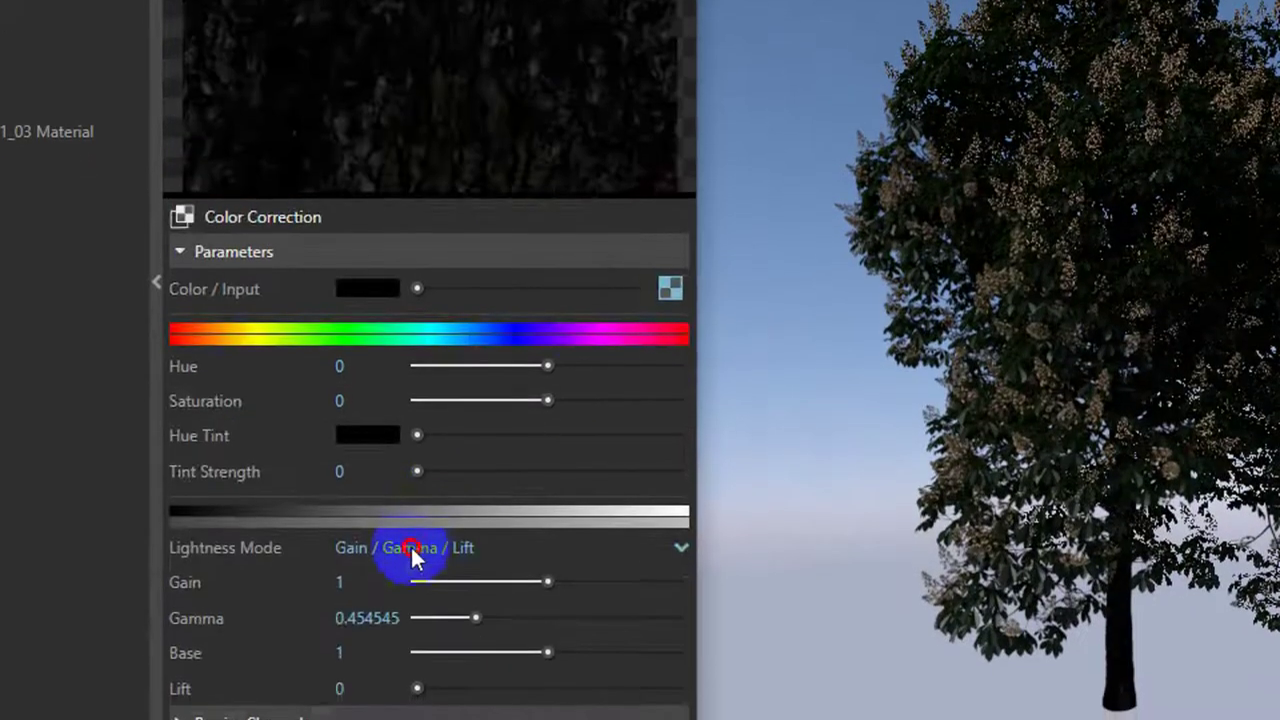
{"action": "left_click", "coordinate": [410, 577]}
{"action": "left_click", "coordinate": [392, 580]}
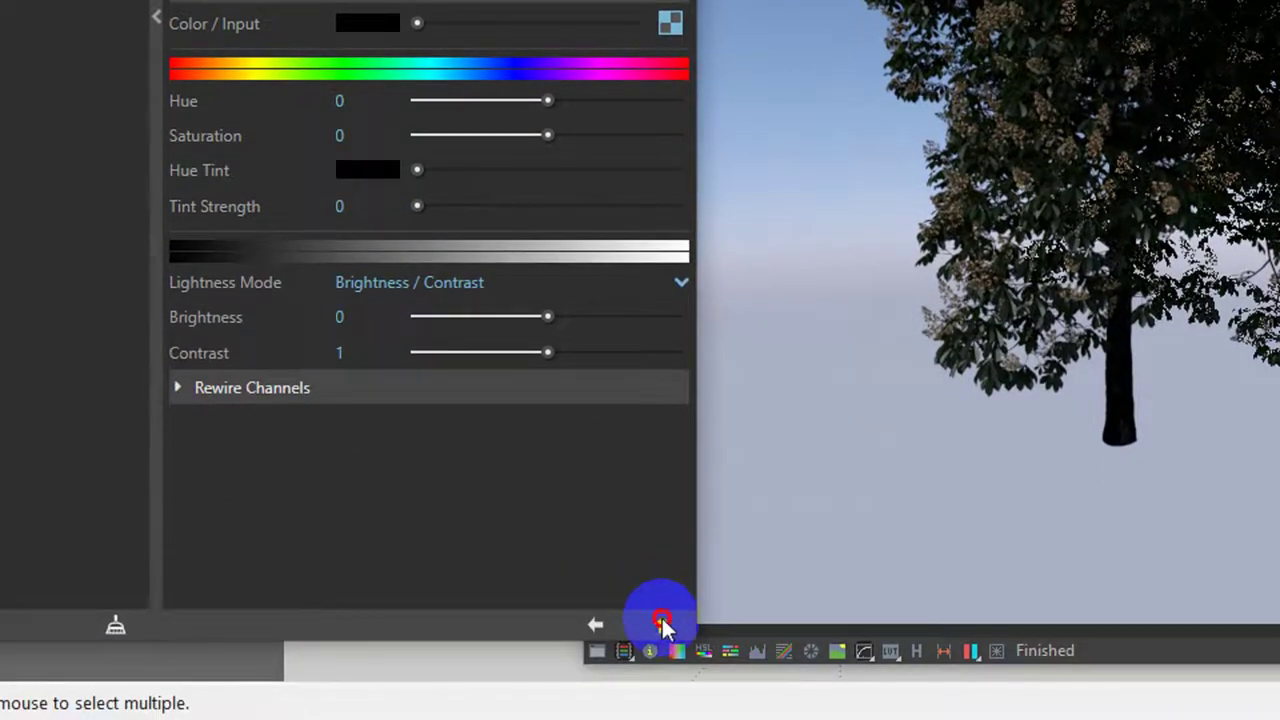
{"action": "left_click", "coordinate": [661, 646]}
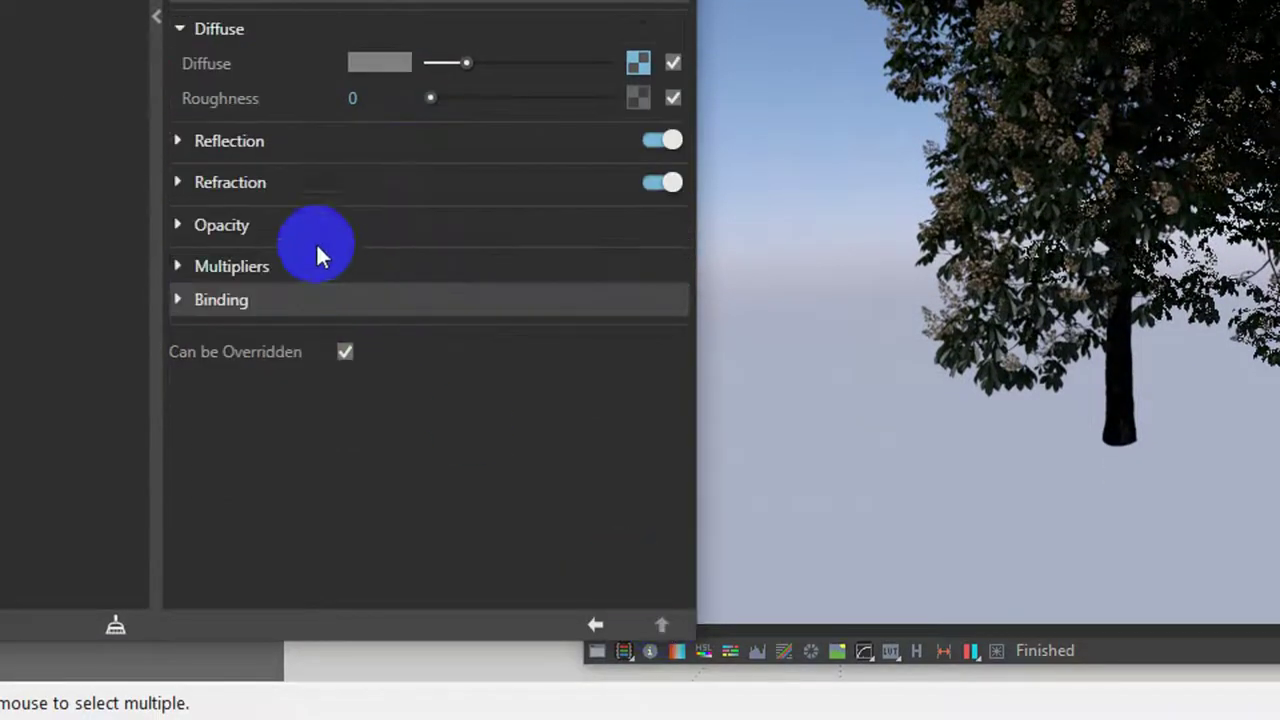
Make trunk1's reflection colour full white and edit its reflection glossiness value.
{"action": "left_click", "coordinate": [390, 181]}
{"action": "left_click_drag", "start_coordinate": [428, 216], "coordinate": [551, 220]}
{"action": "left_click", "coordinate": [357, 285]}
{"action": "type", "text": "0.5"}
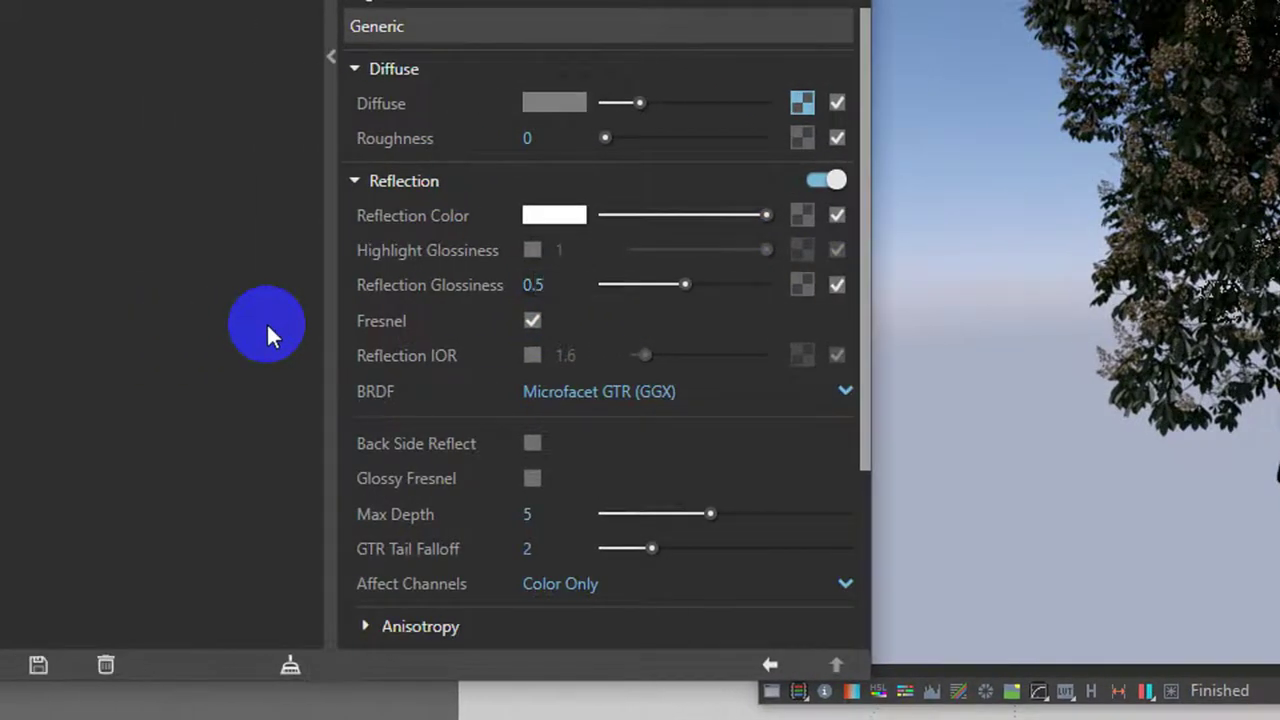
{"action": "scroll", "coordinate": [765, 345], "scroll_direction": "down", "scroll_amount": 3}
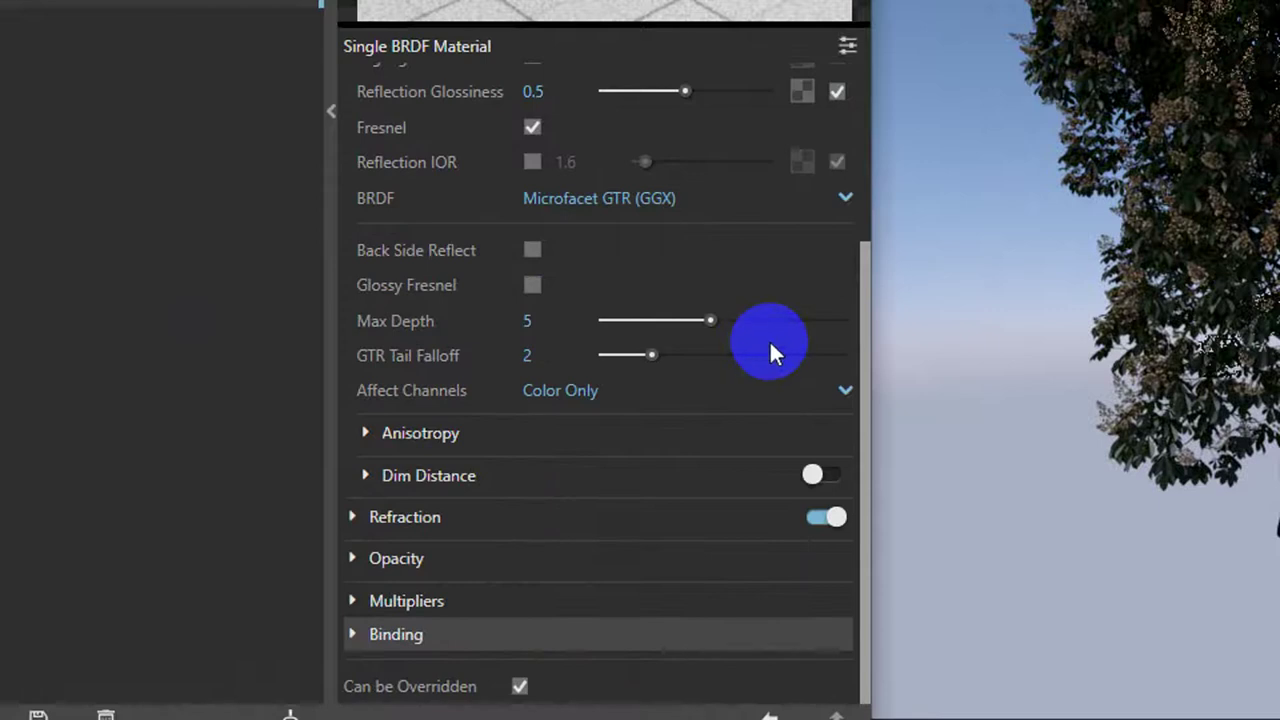
{"action": "scroll", "coordinate": [829, 177], "scroll_direction": "up", "scroll_amount": 1}
{"action": "scroll", "coordinate": [800, 223], "scroll_direction": "up", "scroll_amount": 4}
Copy trunk1's diffuse texture and collapse the multipliers and material settings panels.
{"action": "right_click", "coordinate": [801, 226]}
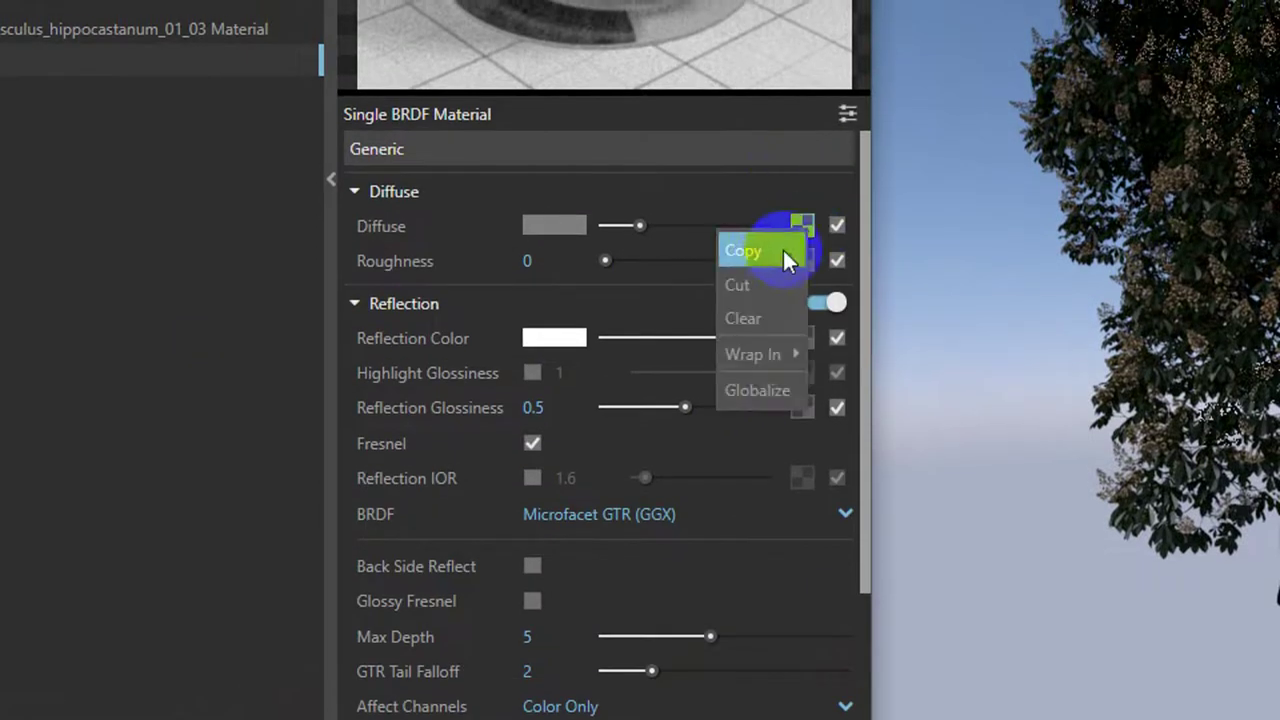
{"action": "left_click", "coordinate": [762, 254]}
{"action": "scroll", "coordinate": [669, 571], "scroll_direction": "down", "scroll_amount": 2}
{"action": "scroll", "coordinate": [629, 548], "scroll_direction": "down", "scroll_amount": 2}
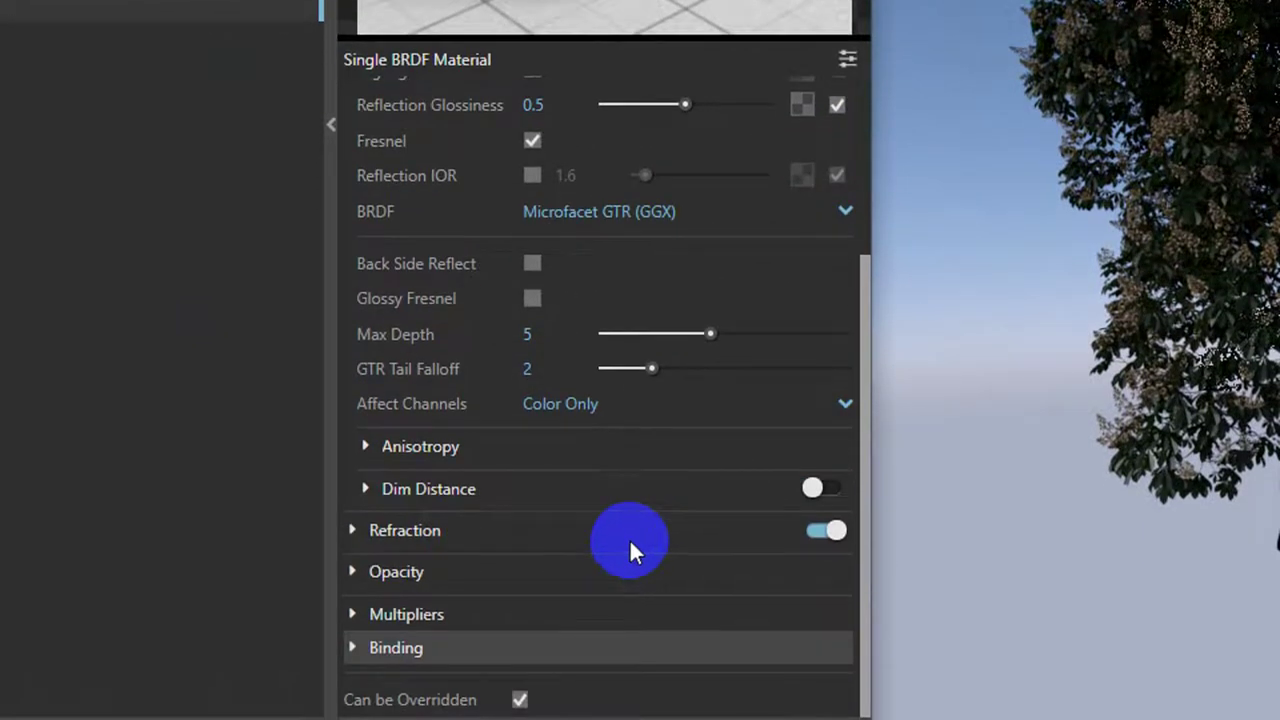
{"action": "left_click", "coordinate": [492, 528]}
{"action": "left_click", "coordinate": [495, 529]}
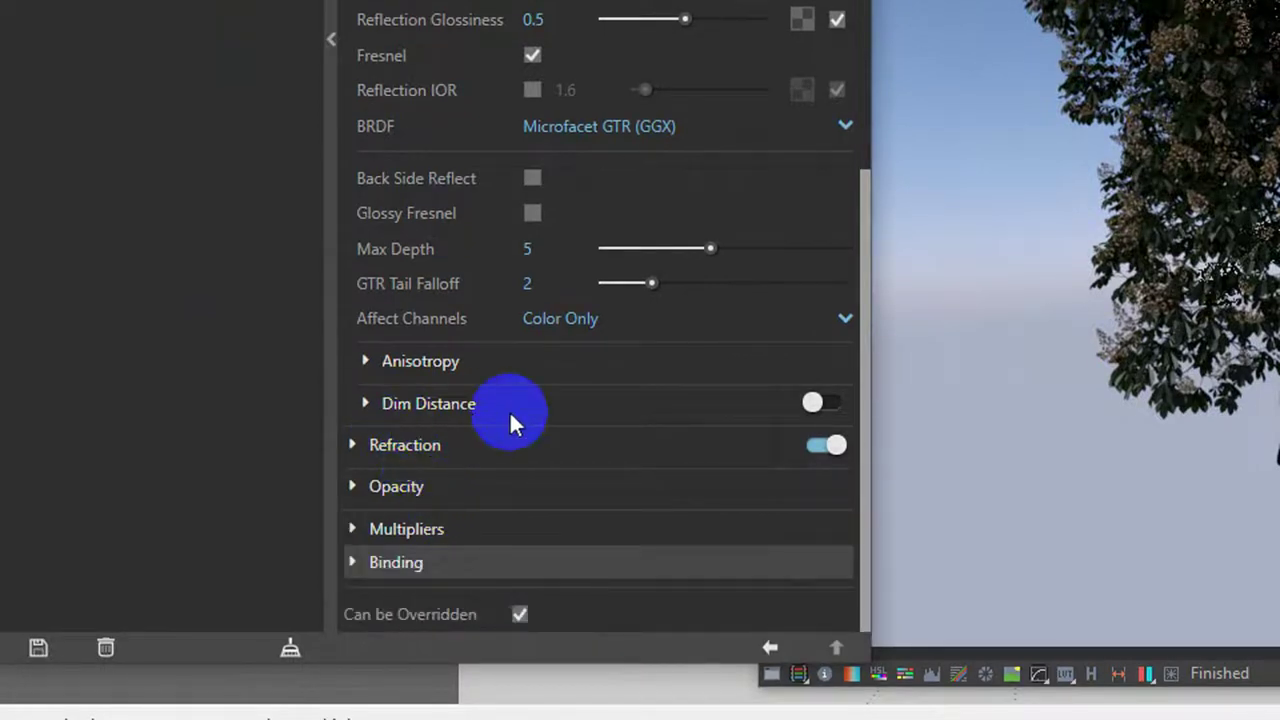
{"action": "left_click", "coordinate": [326, 365]}
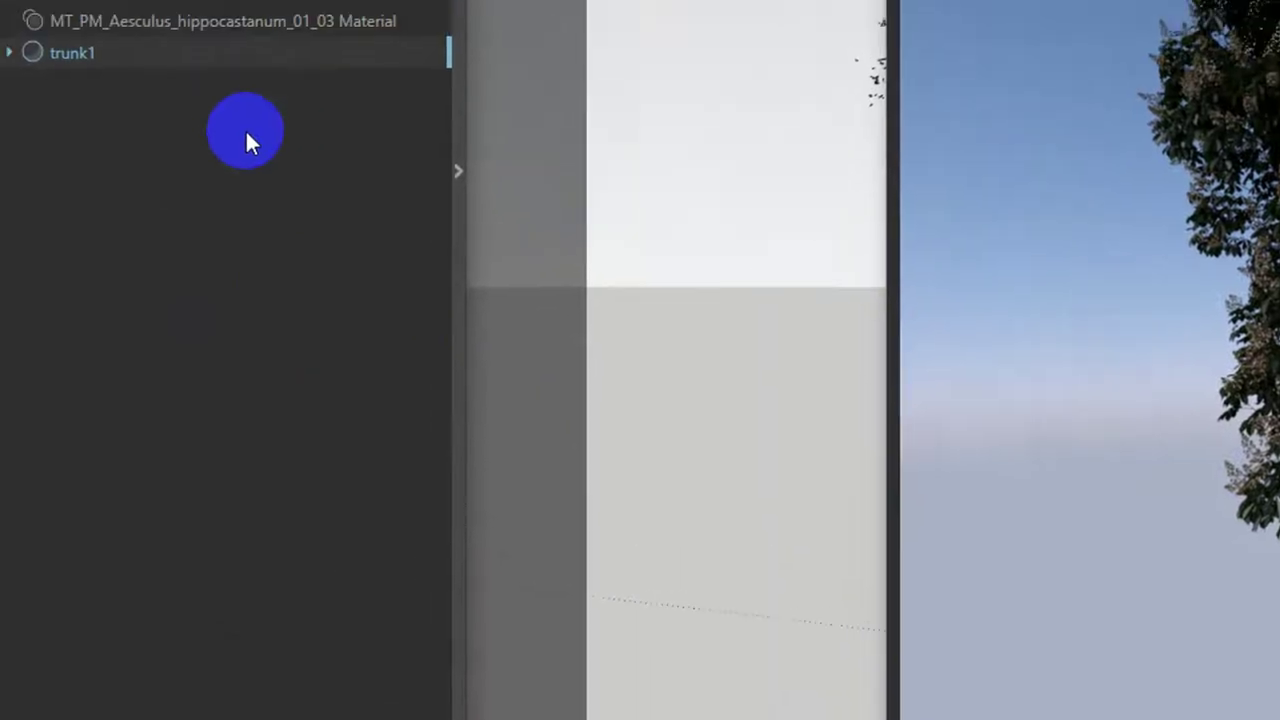
{"action": "left_click", "coordinate": [464, 190]}
{"action": "left_click", "coordinate": [464, 190]}
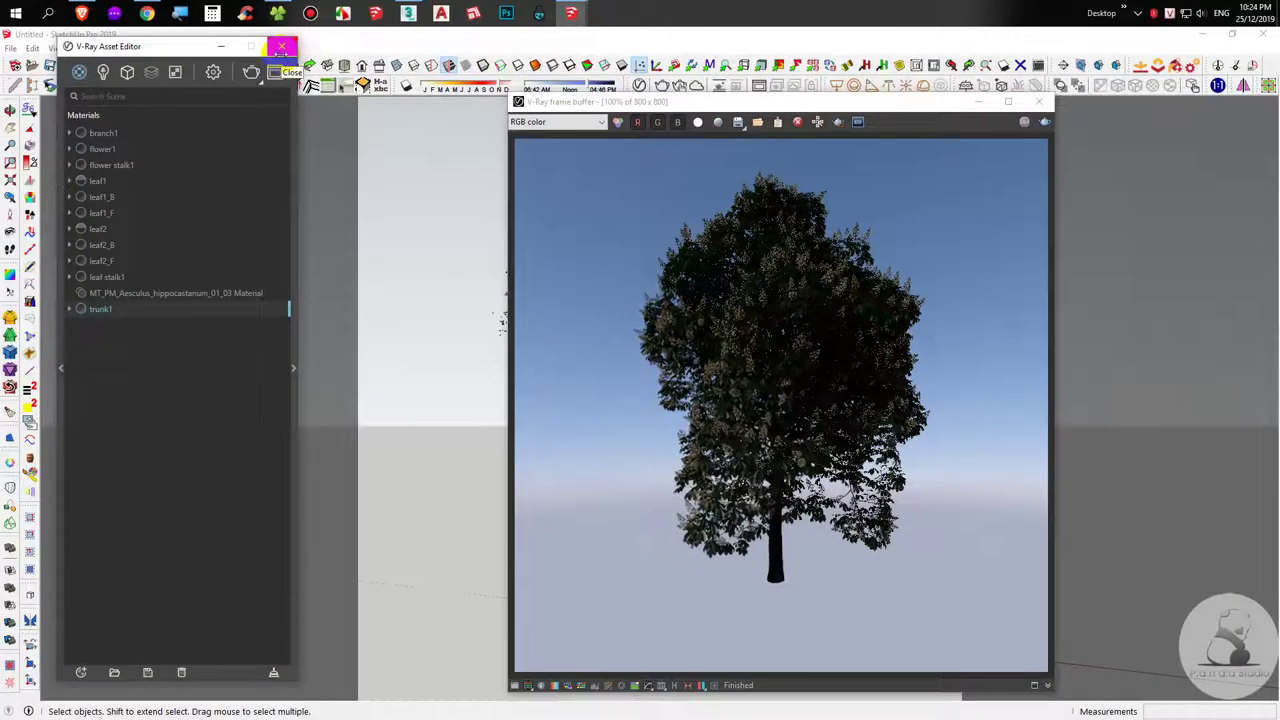
Re-render the tree, then give the SunLight a size multiplier of 30 and white ground albedo.
{"action": "left_click", "coordinate": [1045, 123]}
{"action": "left_click", "coordinate": [816, 275]}
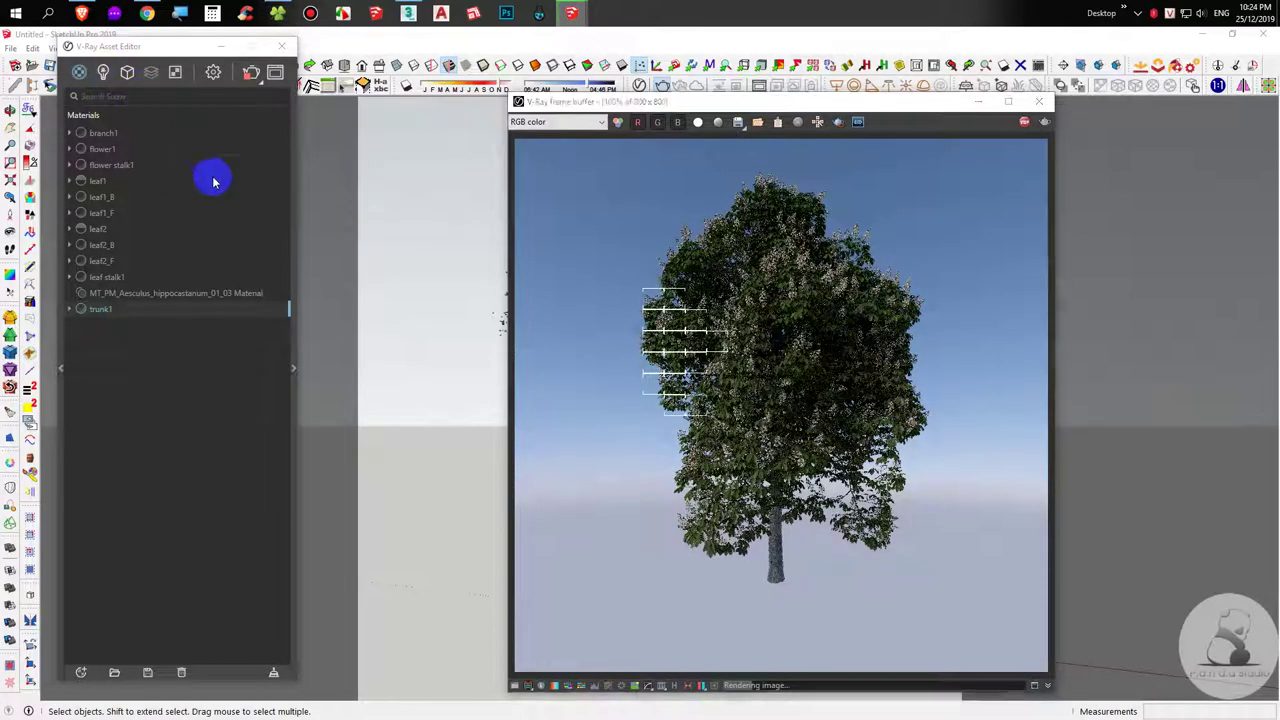
{"action": "left_click", "coordinate": [106, 73]}
{"action": "left_click", "coordinate": [120, 140]}
{"action": "left_click", "coordinate": [291, 182]}
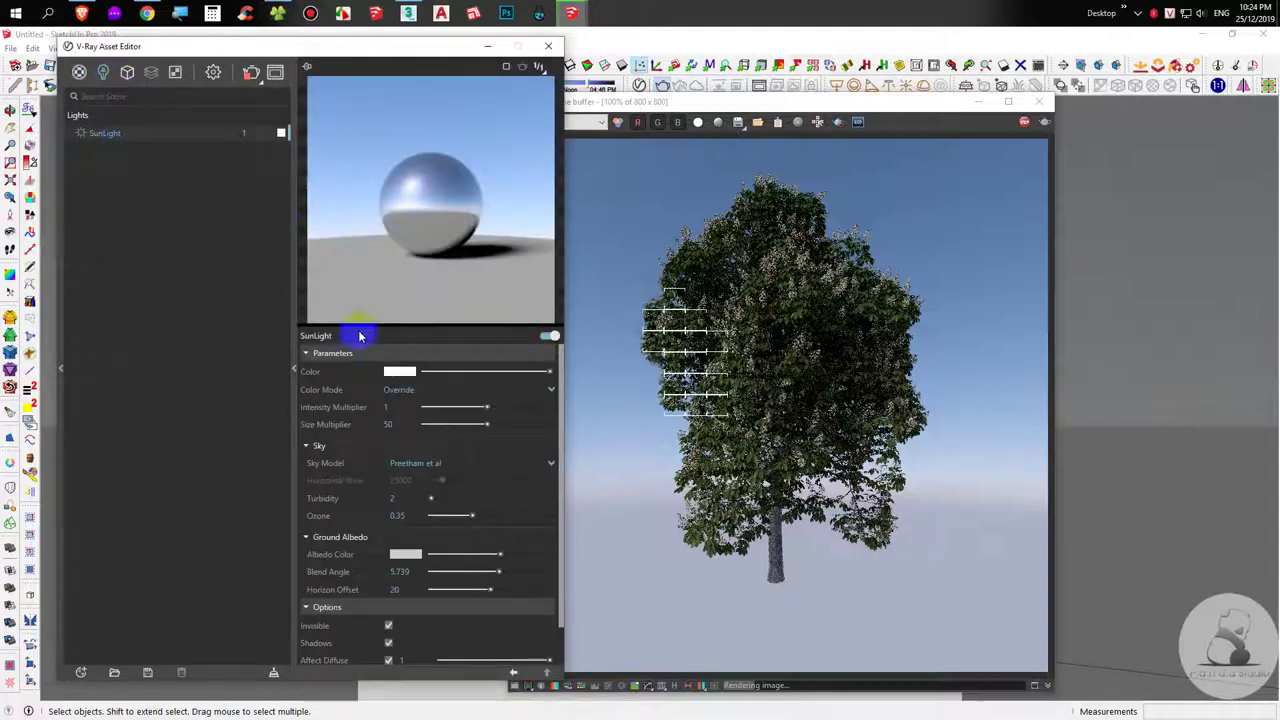
{"action": "type", "text": "0"}
{"action": "key", "text": "Return"}
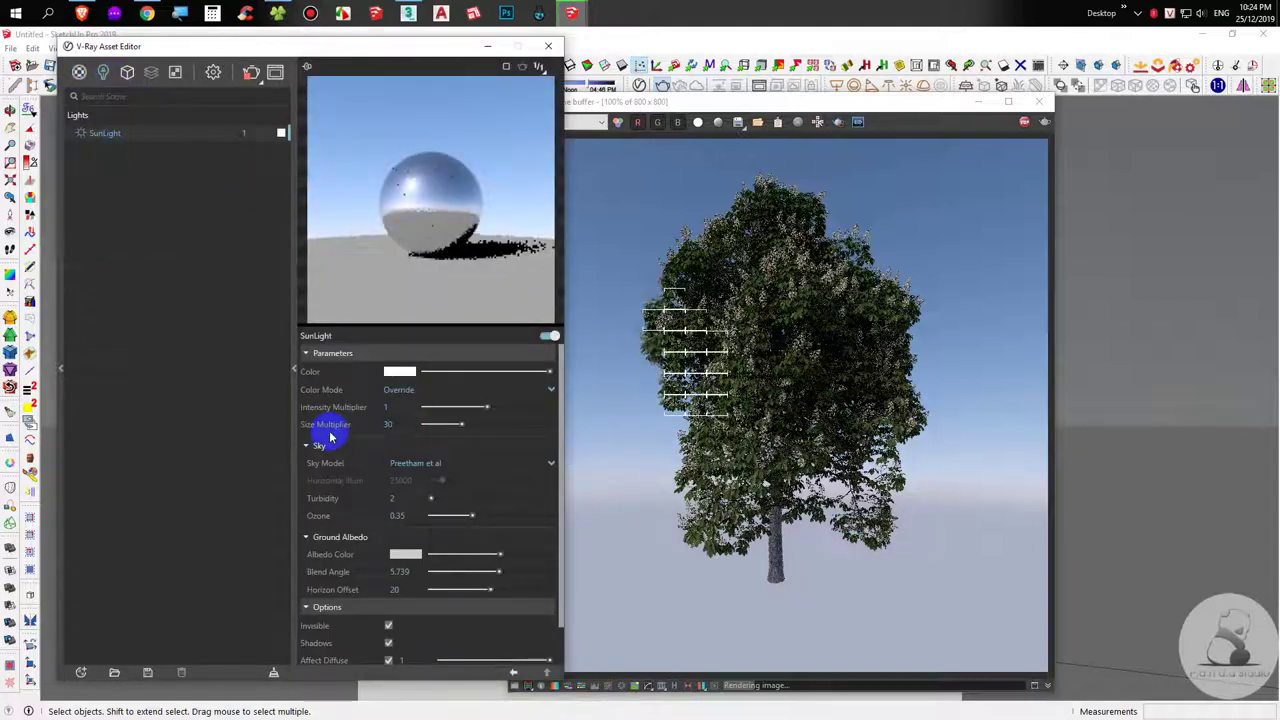
{"action": "left_click_drag", "start_coordinate": [499, 556], "coordinate": [569, 557]}
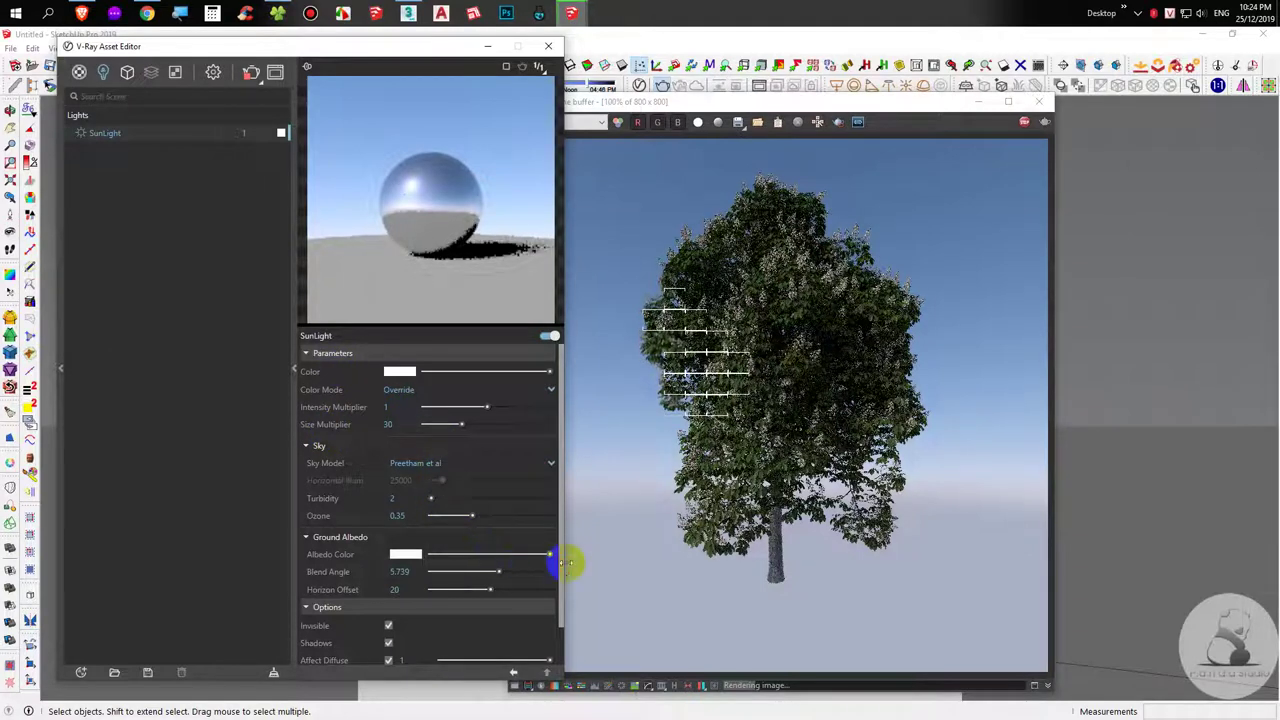
{"action": "scroll", "coordinate": [477, 570], "scroll_direction": "down", "scroll_amount": 1}
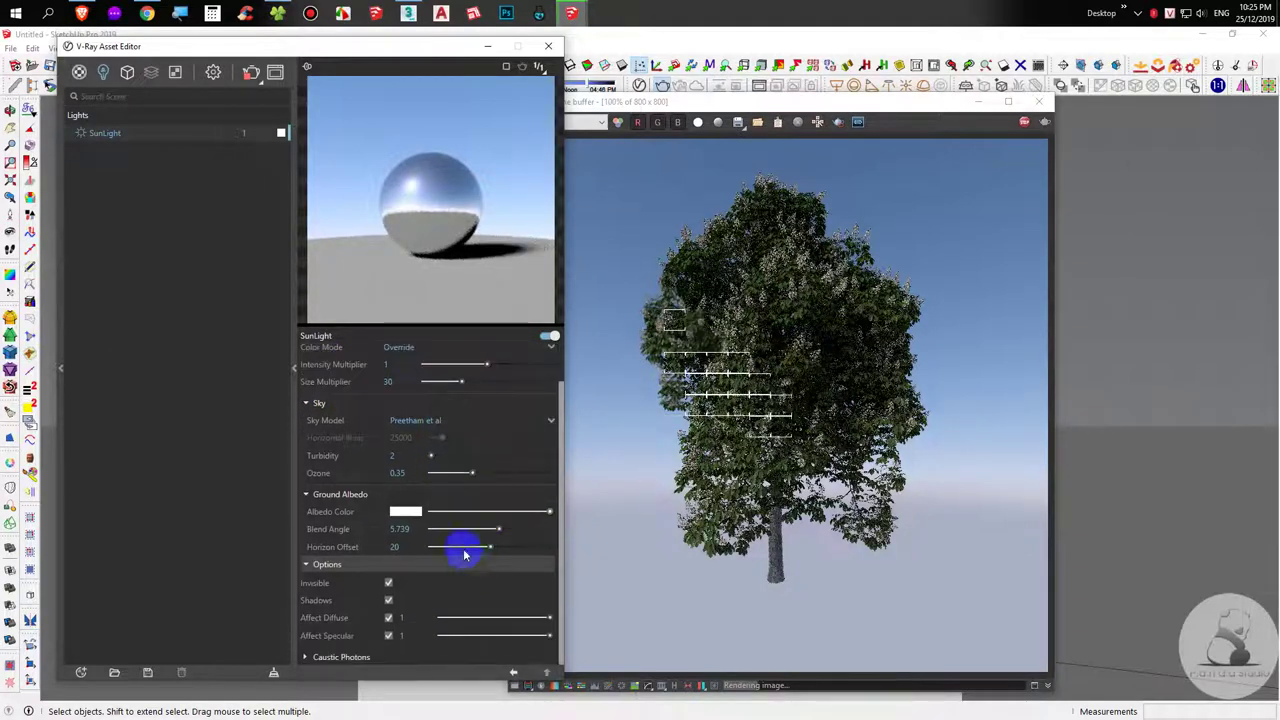
Move the render window aside to uncover the V-Ray asset editor.
{"action": "left_click", "coordinate": [1025, 108]}
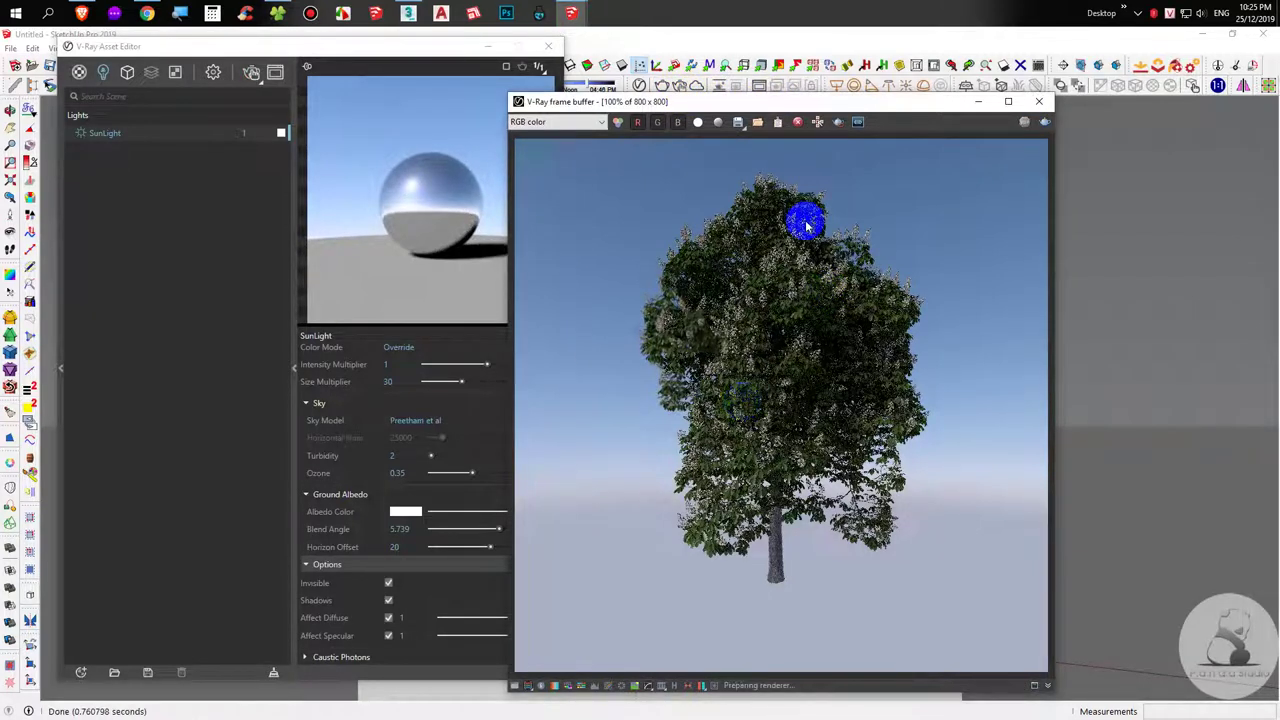
{"action": "mouse_move", "coordinate": [745, 101]}
{"action": "left_mouse_down"}
{"action": "mouse_move", "coordinate": [840, 89]}
{"action": "mouse_move", "coordinate": [810, 86]}
{"action": "left_mouse_up"}
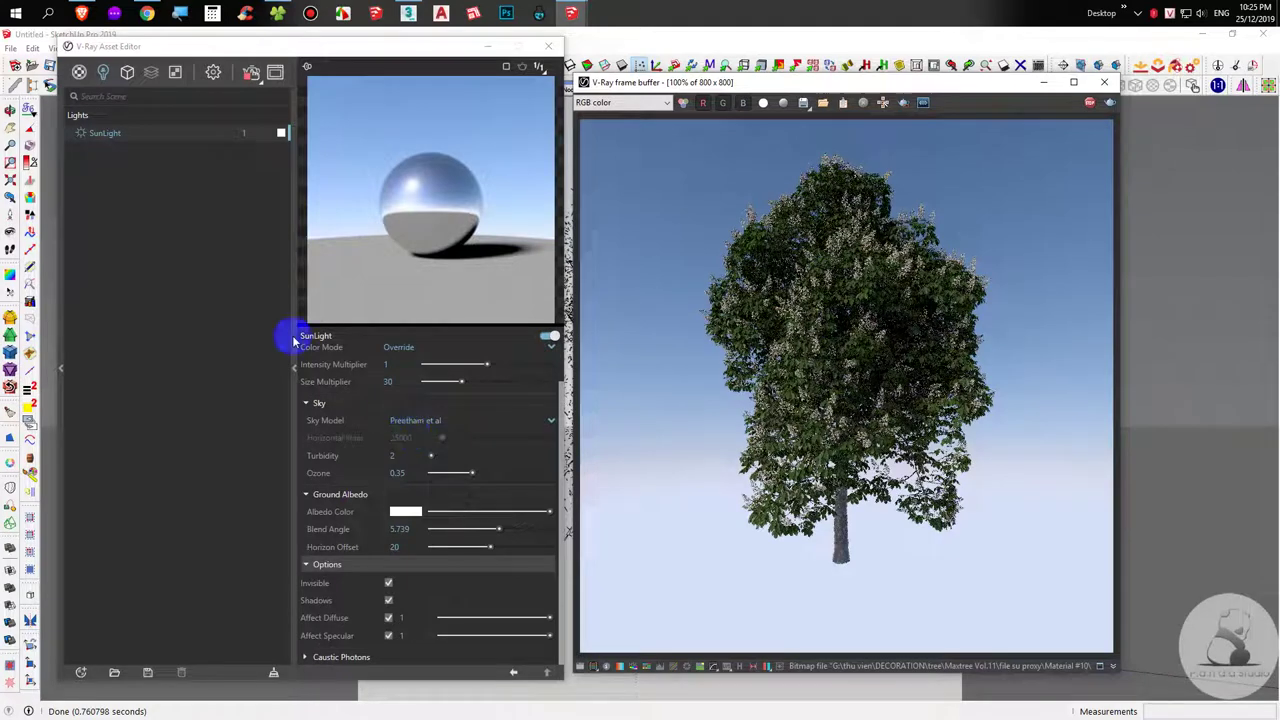
{"action": "left_click", "coordinate": [213, 74]}
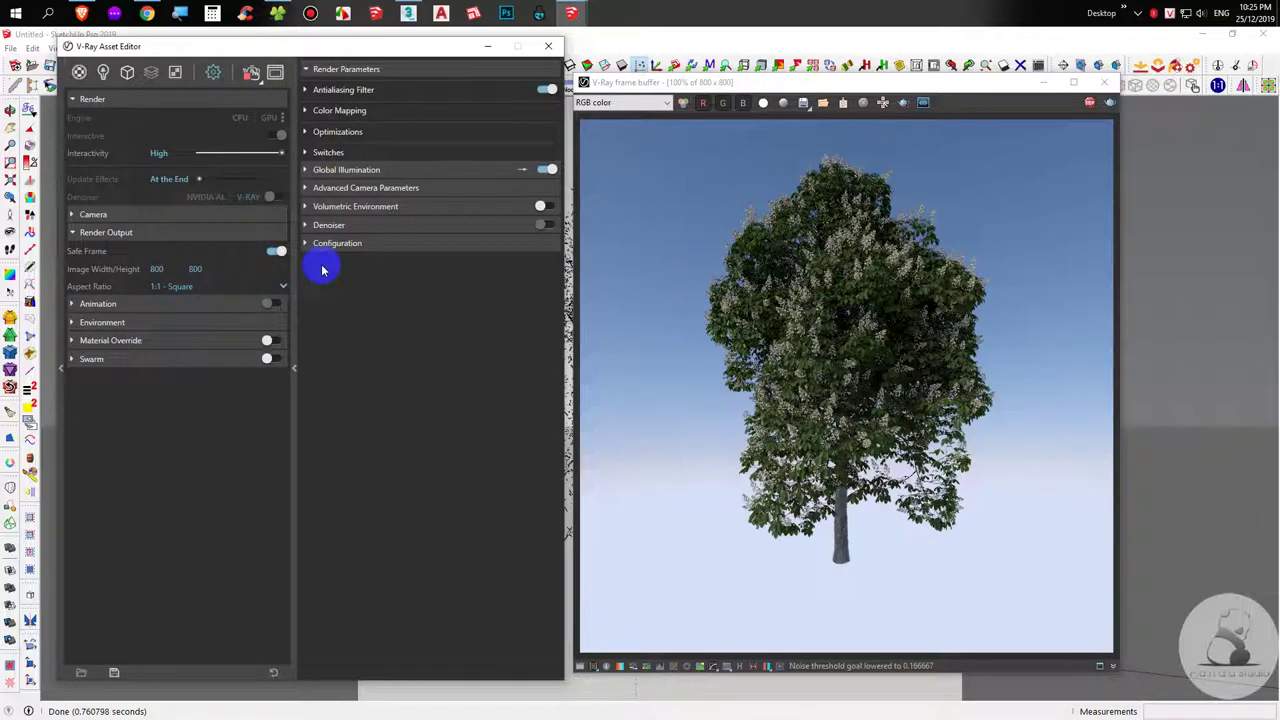
Set Film Sensitivity (ISO) to 200 under Advanced Camera Parameters, then close the asset editor.
{"action": "left_click", "coordinate": [443, 172]}
{"action": "left_click", "coordinate": [425, 171]}
{"action": "left_click", "coordinate": [405, 190]}
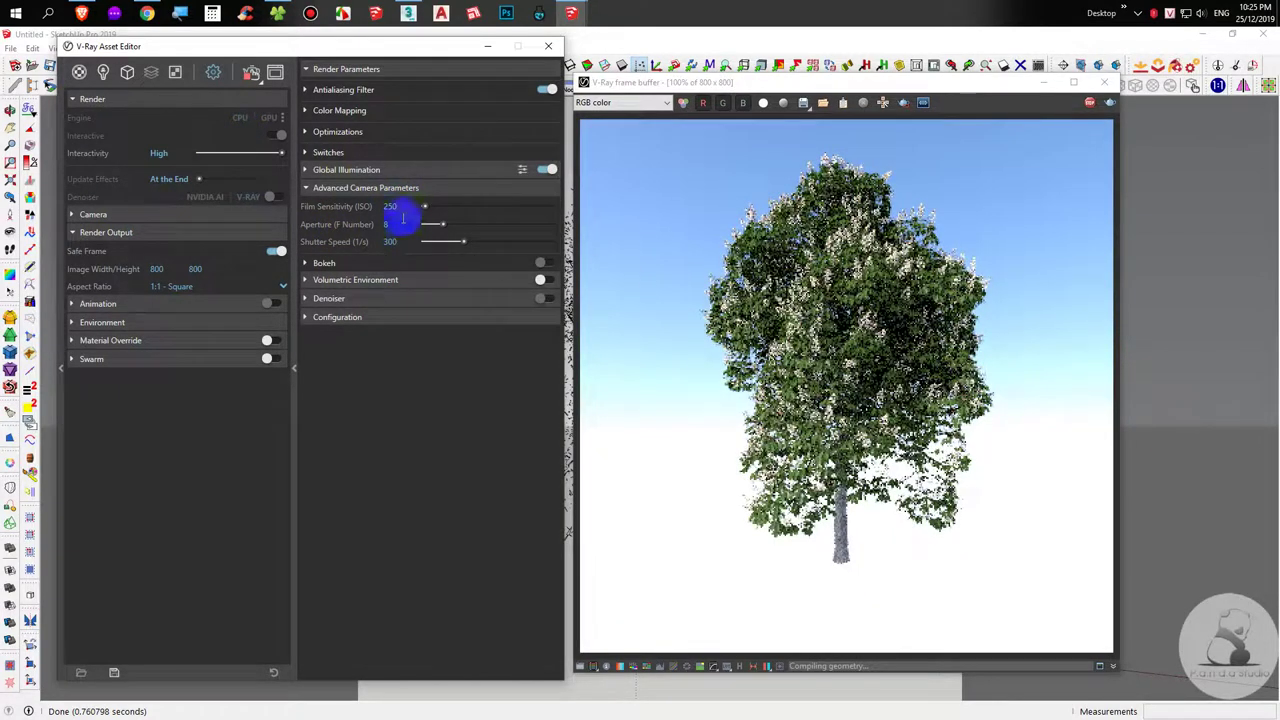
{"action": "type", "text": "200"}
{"action": "key", "text": "Return"}
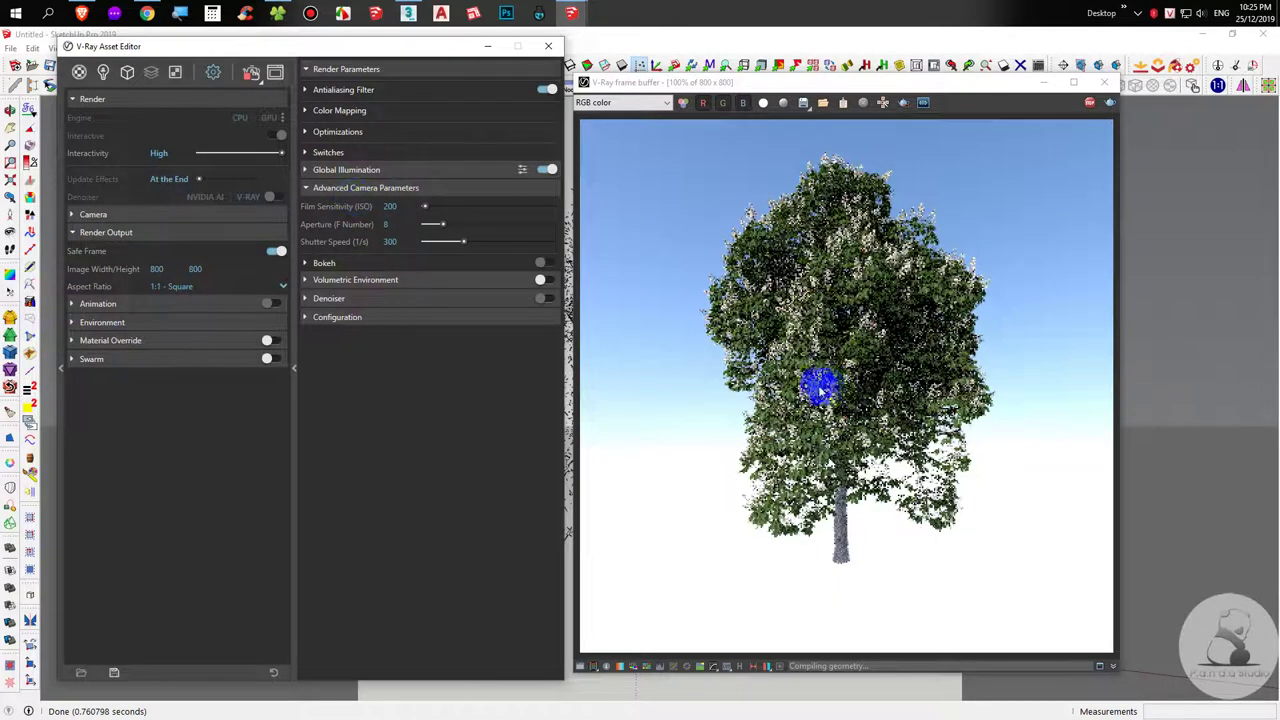
{"action": "left_click", "coordinate": [548, 46]}
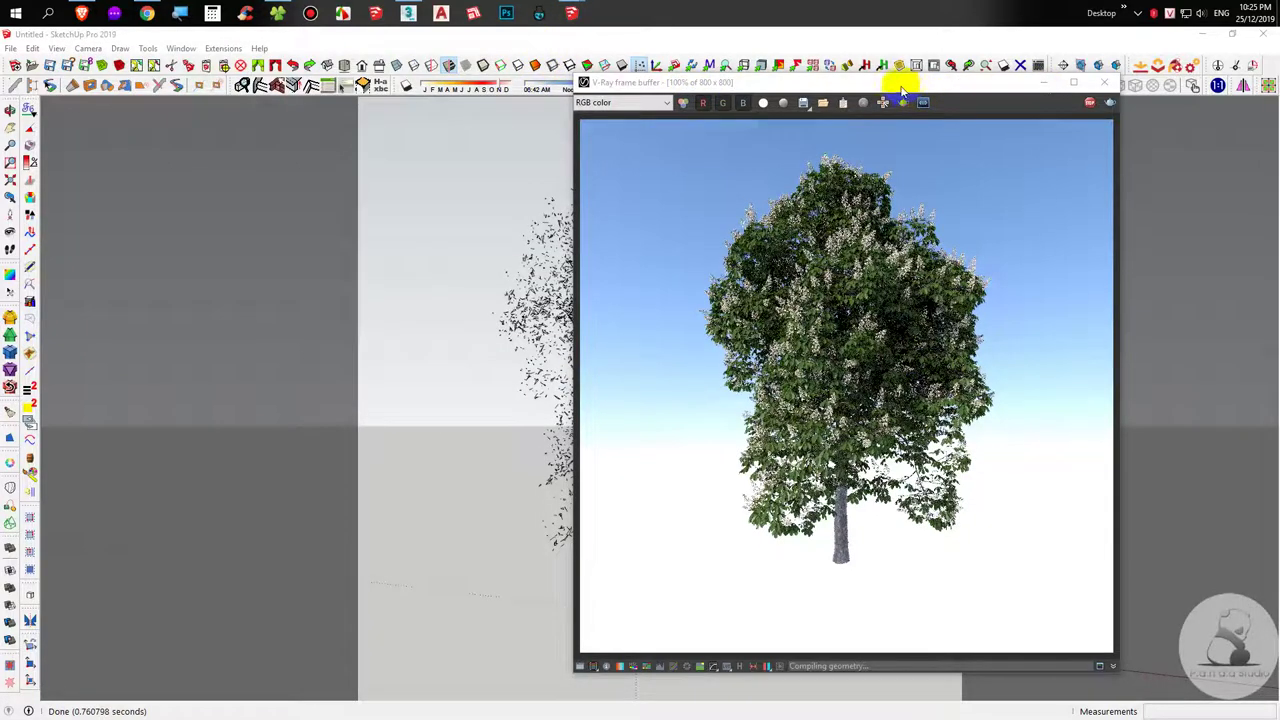
Move the render window left and place a V-Ray infinite ground plane at the tree base.
{"action": "left_click_drag", "start_coordinate": [1063, 117], "coordinate": [336, 108]}
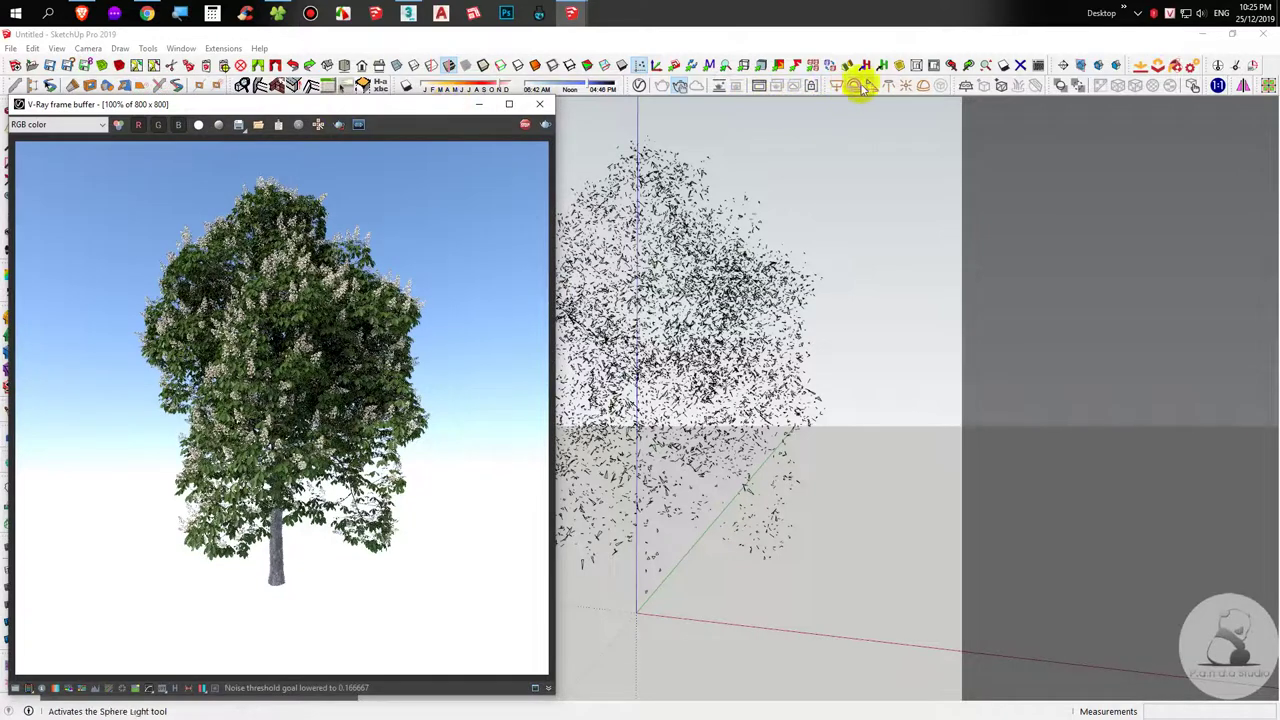
{"action": "left_click", "coordinate": [968, 86]}
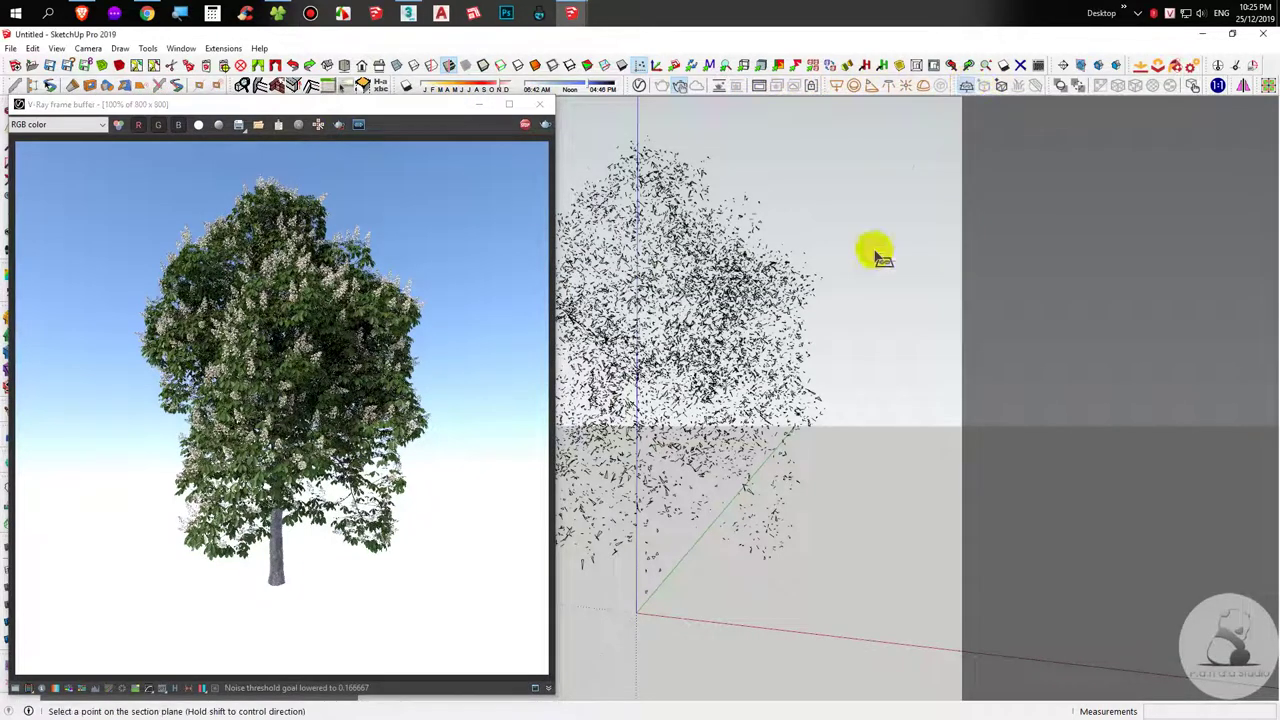
{"action": "left_click", "coordinate": [636, 614]}
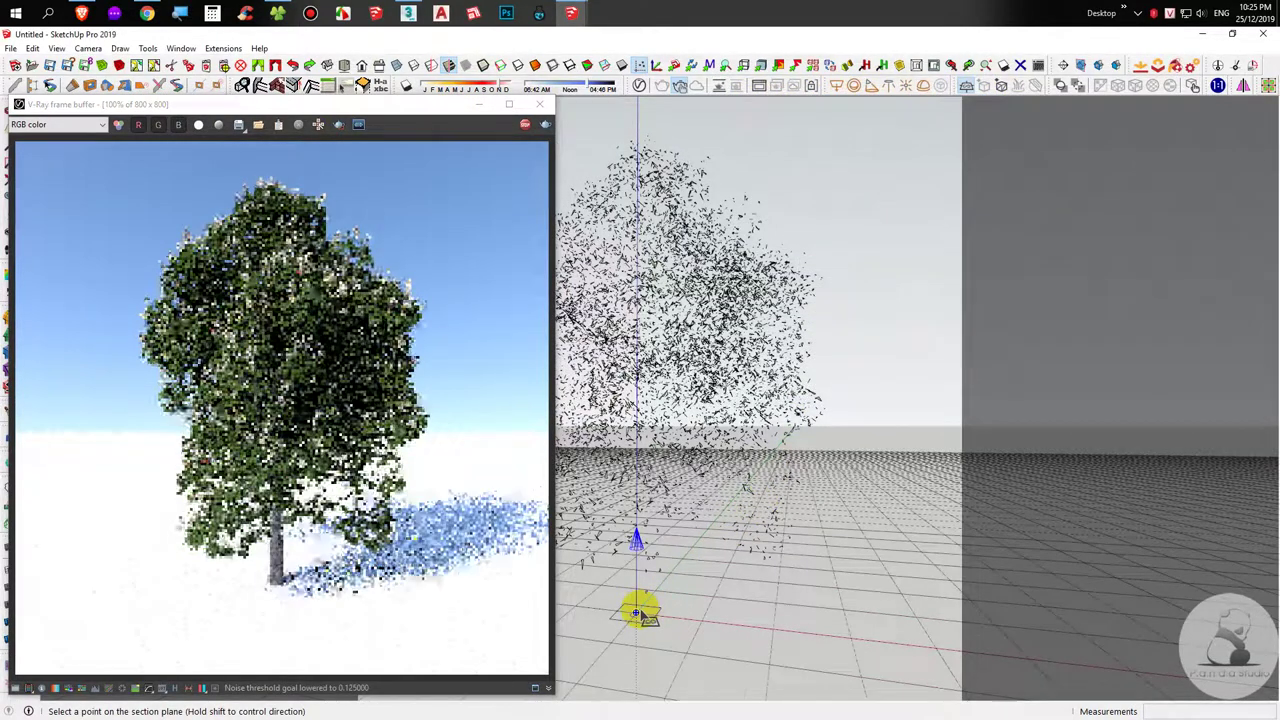
{"action": "left_click", "coordinate": [778, 595]}
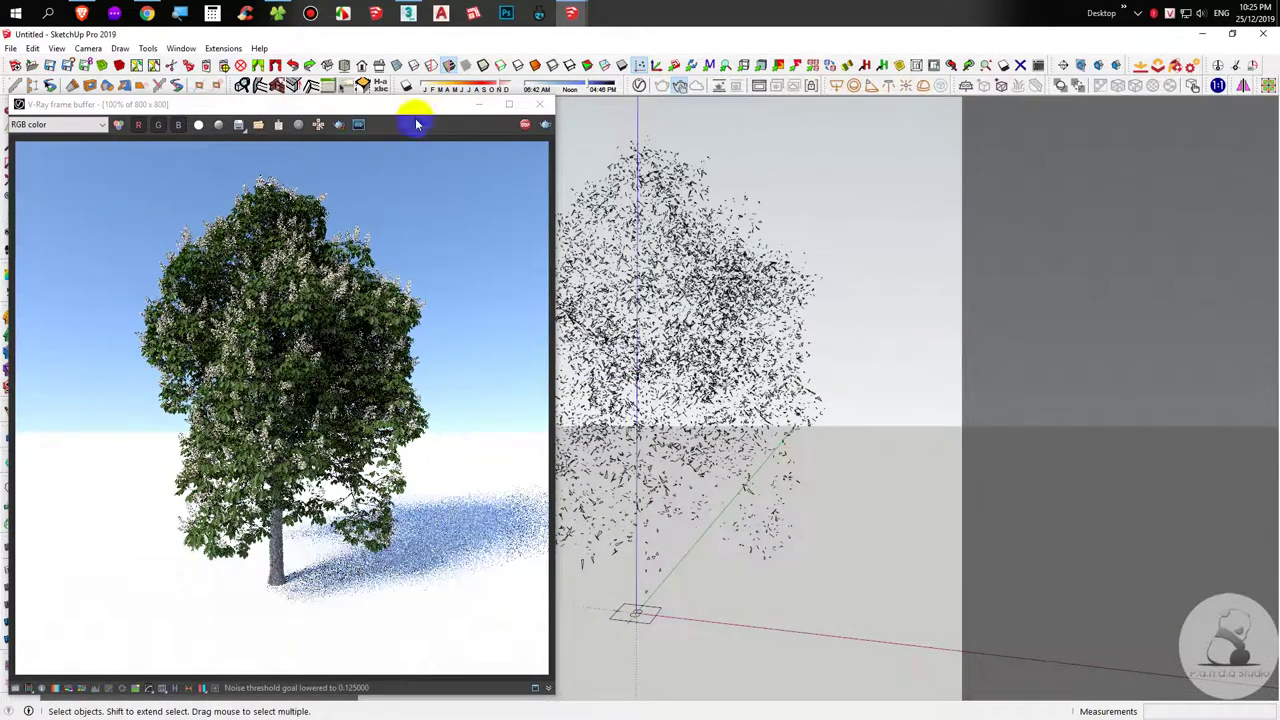
Maximize the render window to inspect the tree's shadow, then restore it.
{"action": "left_click", "coordinate": [508, 103]}
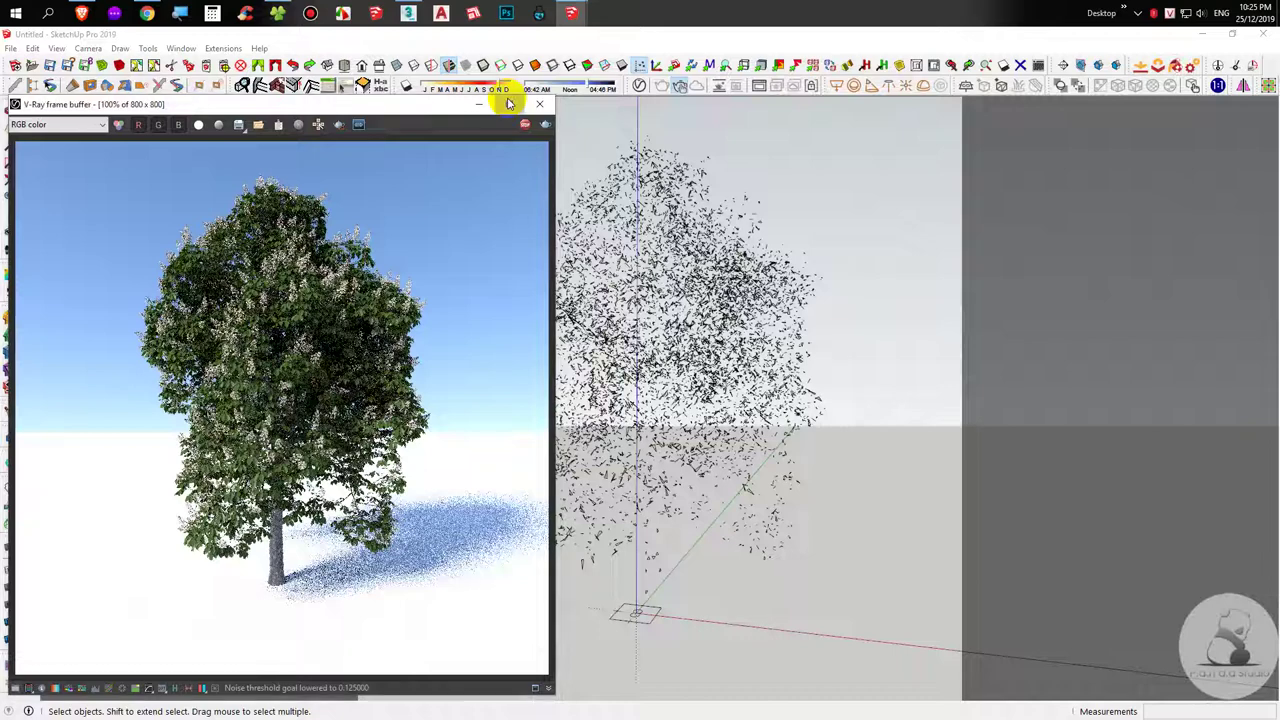
{"action": "double_click", "coordinate": [508, 103]}
{"action": "scroll", "coordinate": [613, 209], "scroll_direction": "up", "scroll_amount": 1}
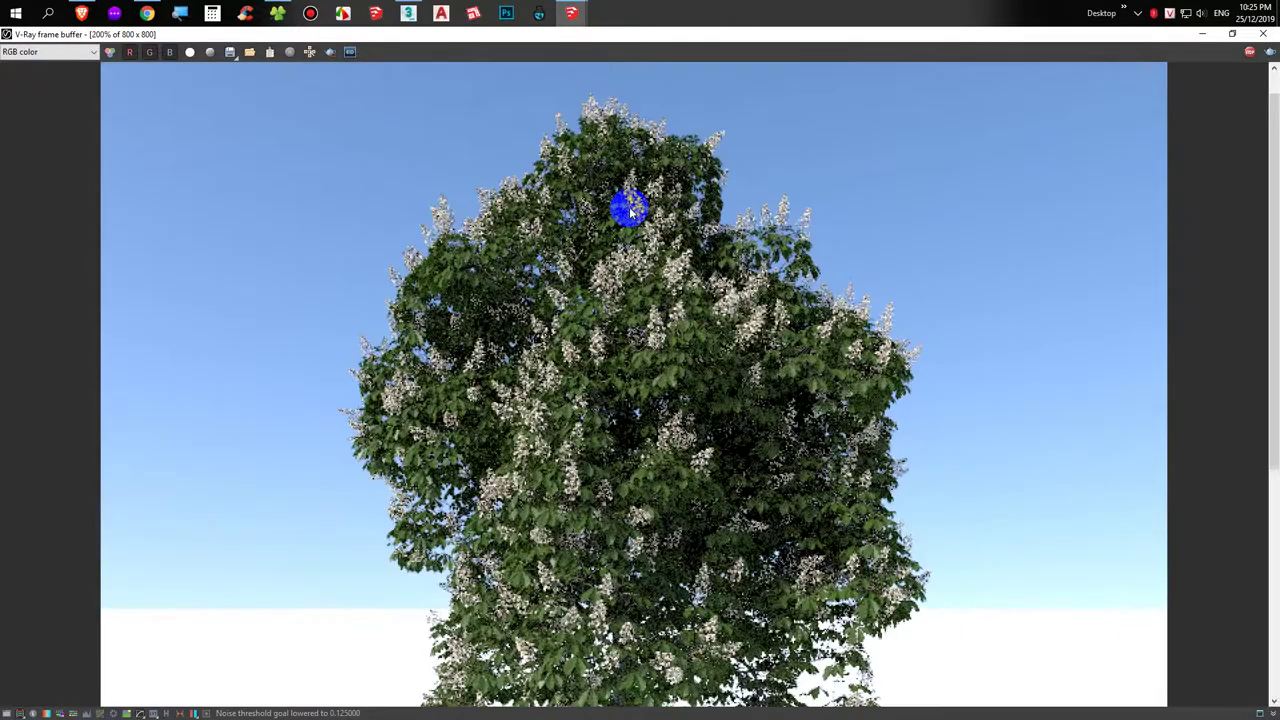
{"action": "scroll", "coordinate": [613, 209], "scroll_direction": "down", "scroll_amount": 1}
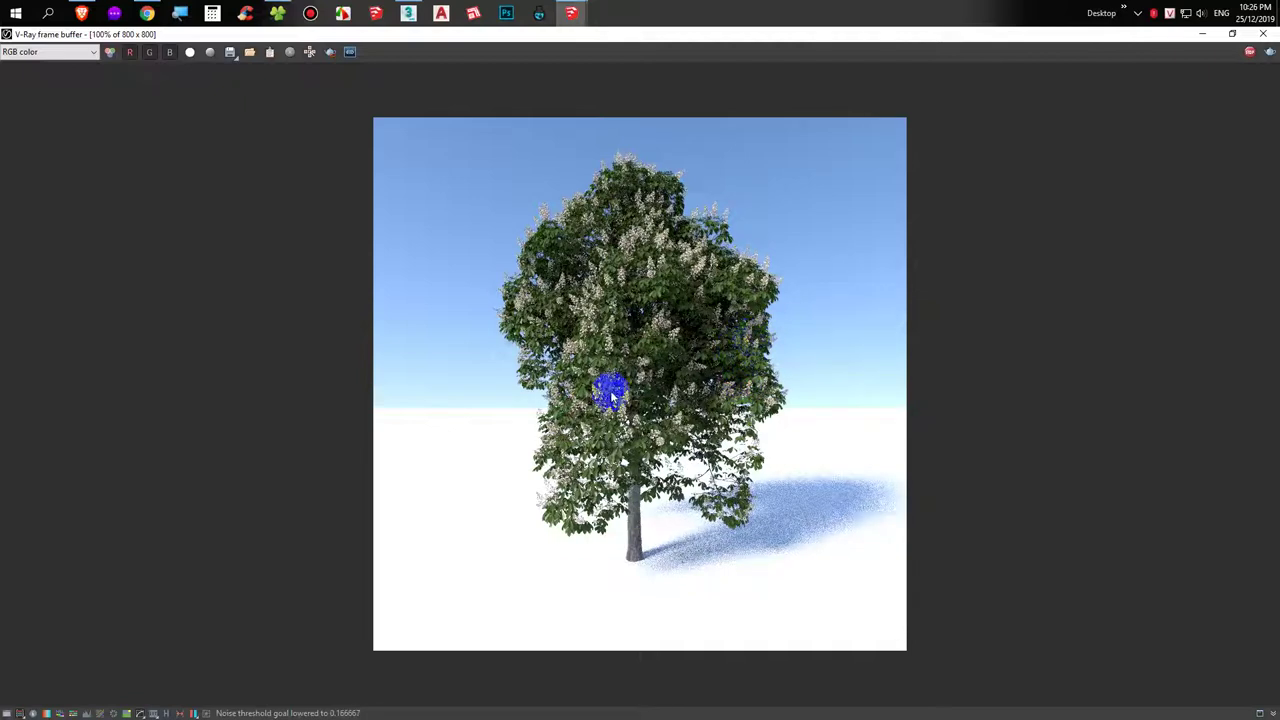
{"action": "left_click", "coordinate": [1231, 35]}
{"action": "left_click", "coordinate": [1232, 35]}
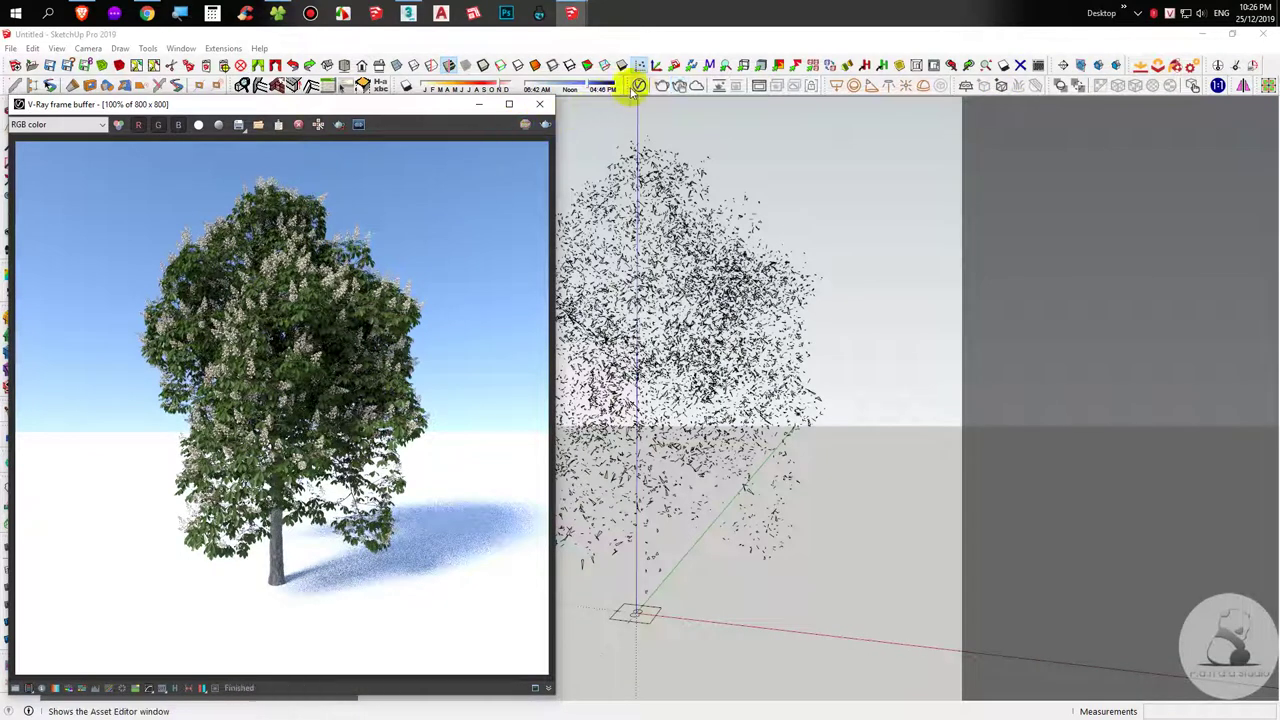
Turn off Interactive, hide Render Parameters, move the asset editor aside and start a render.
{"action": "left_click", "coordinate": [628, 78]}
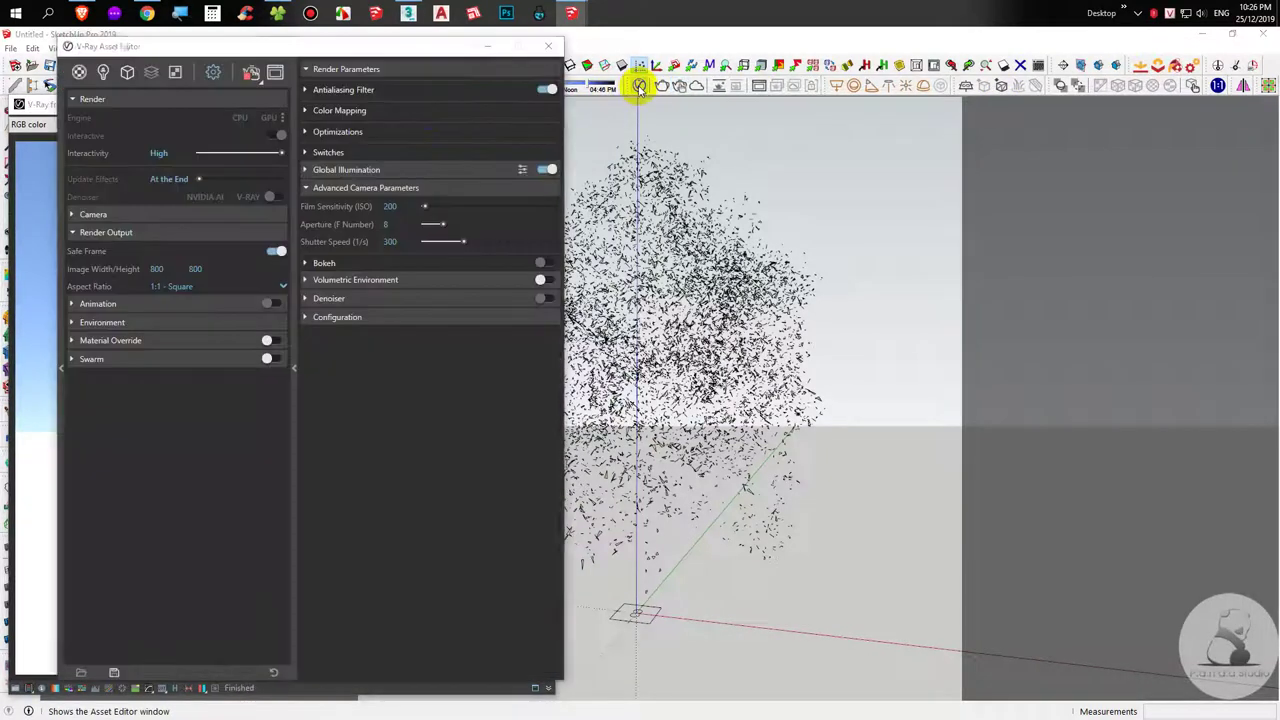
{"action": "left_click", "coordinate": [273, 135]}
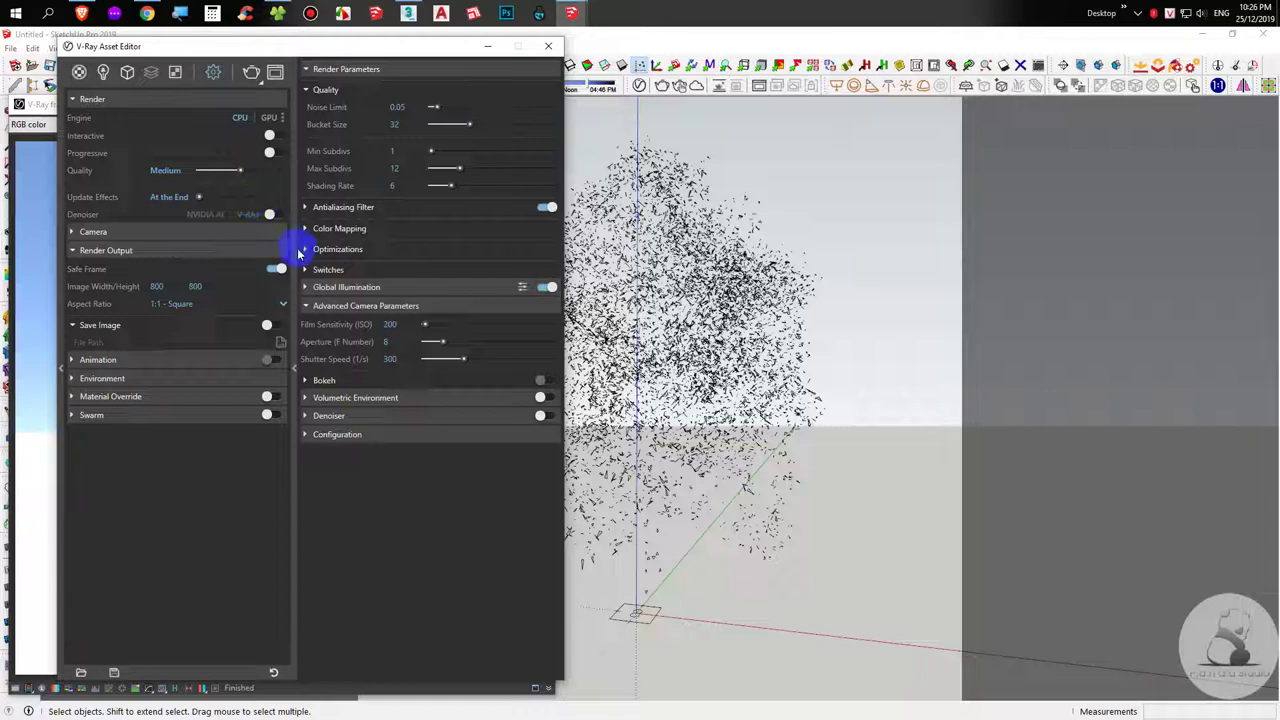
{"action": "left_click", "coordinate": [269, 214]}
{"action": "left_click", "coordinate": [294, 250]}
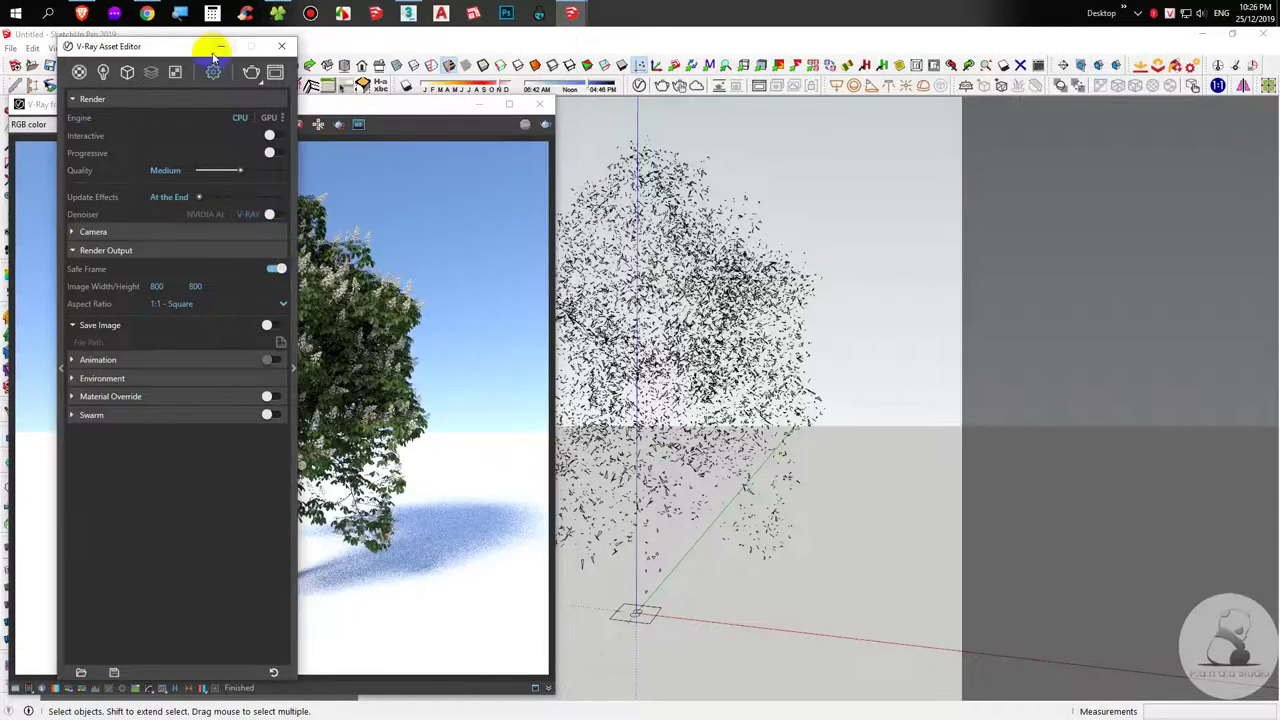
{"action": "left_click_drag", "start_coordinate": [180, 46], "coordinate": [932, 77]}
{"action": "left_click", "coordinate": [1010, 100]}
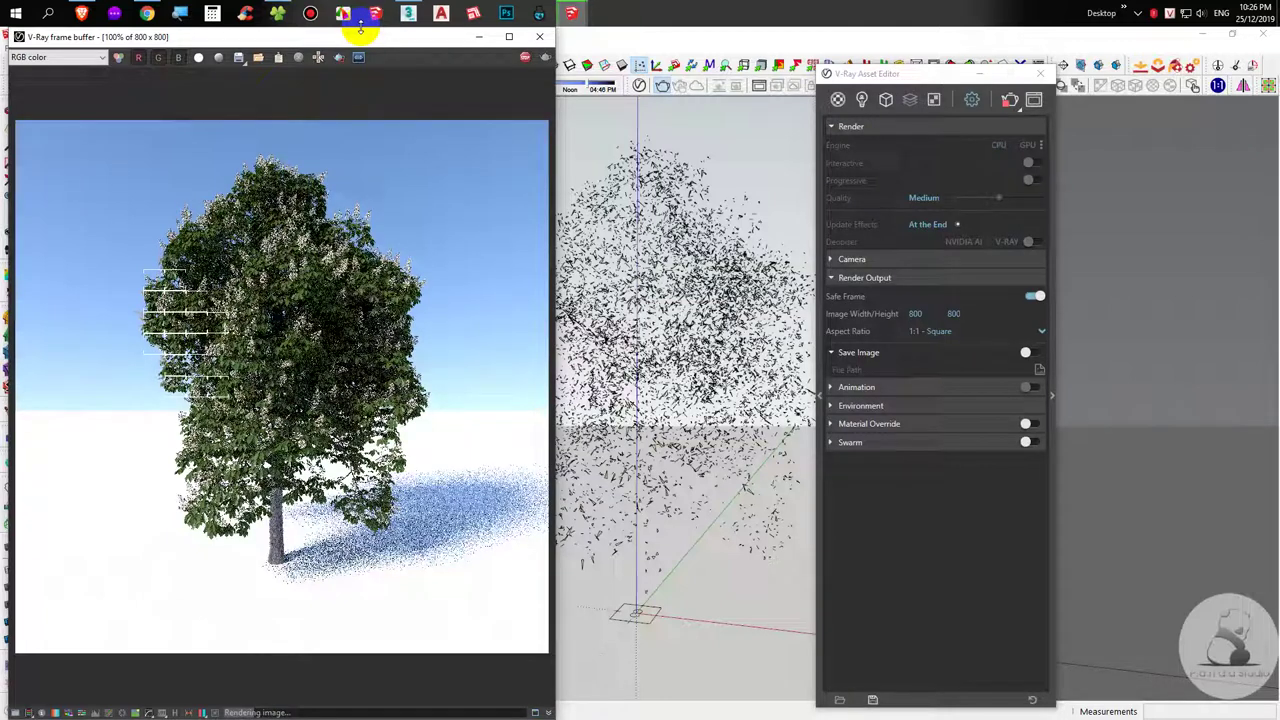
{"action": "left_click", "coordinate": [203, 430]}
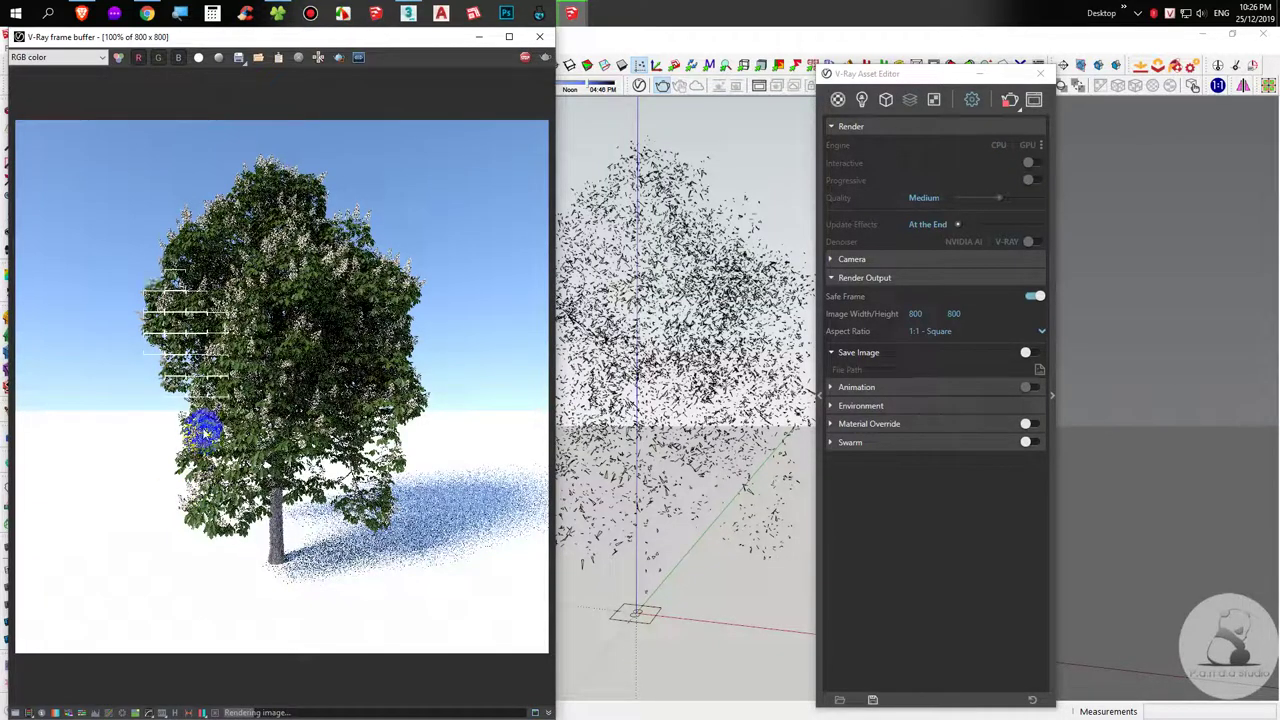
{"action": "scroll", "coordinate": [246, 371], "scroll_direction": "up", "scroll_amount": 1}
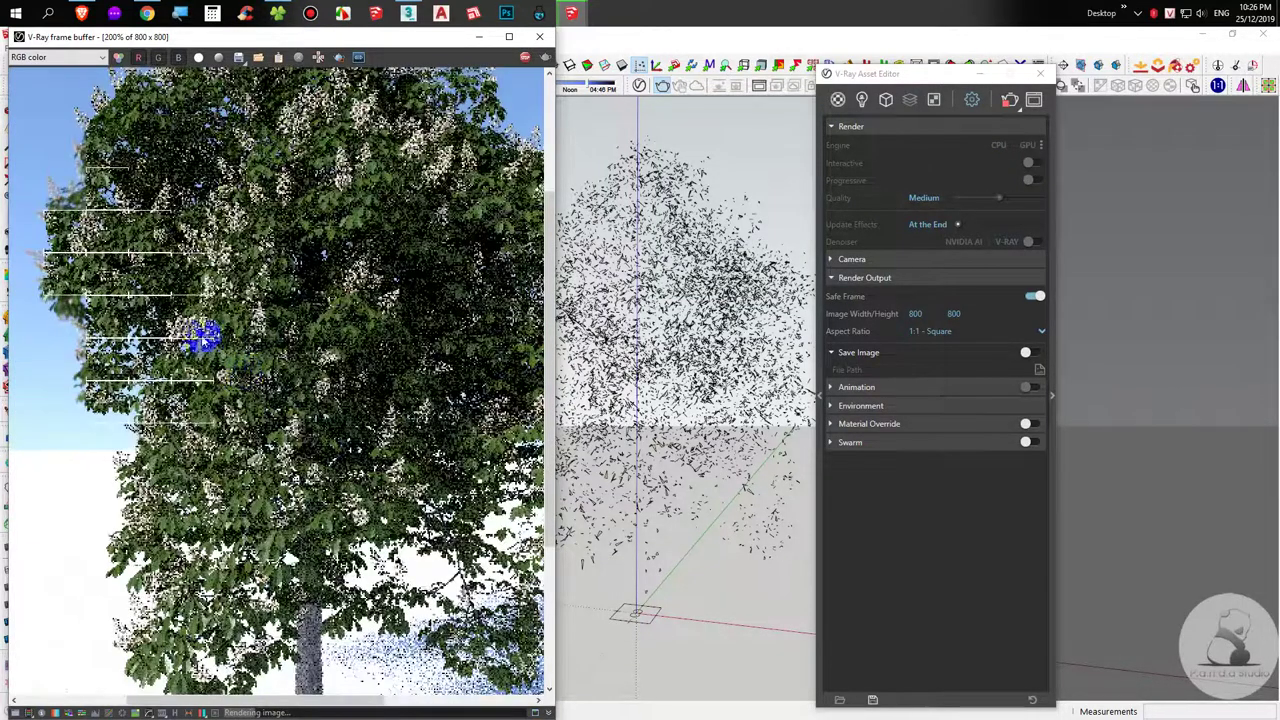
{"action": "scroll", "coordinate": [156, 317], "scroll_direction": "down", "scroll_amount": 1}
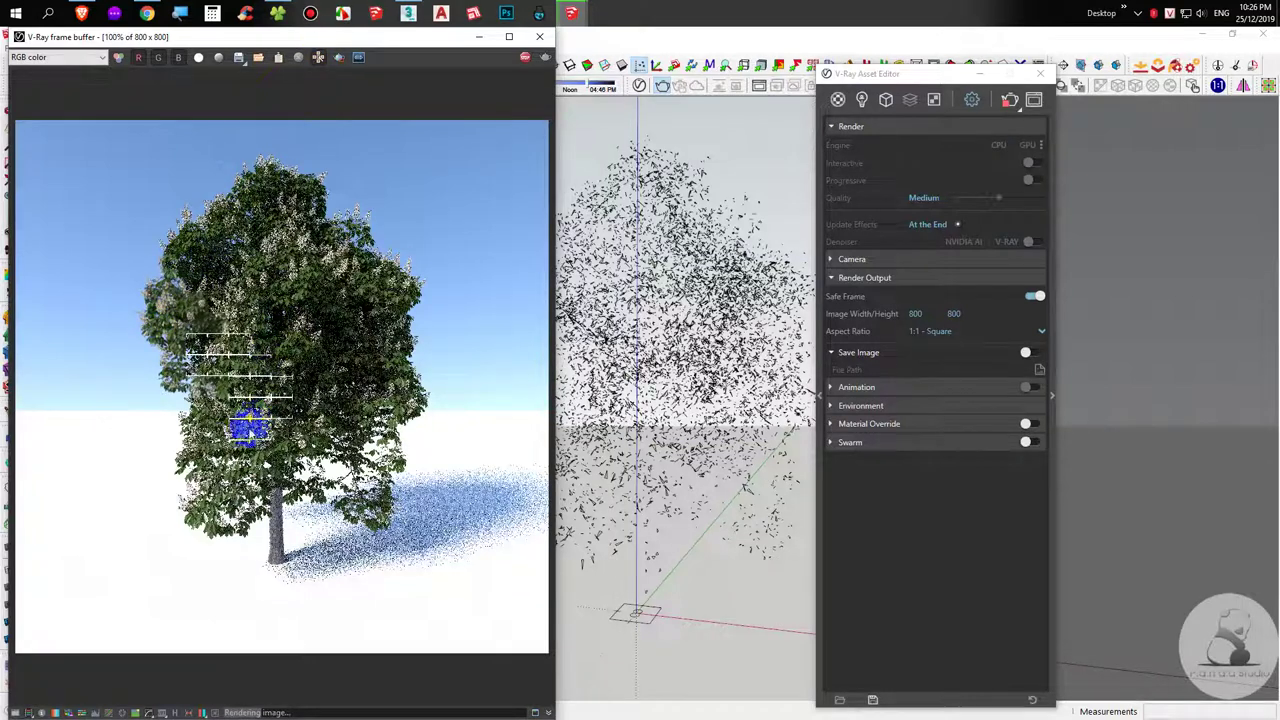
{"action": "left_click", "coordinate": [183, 428]}
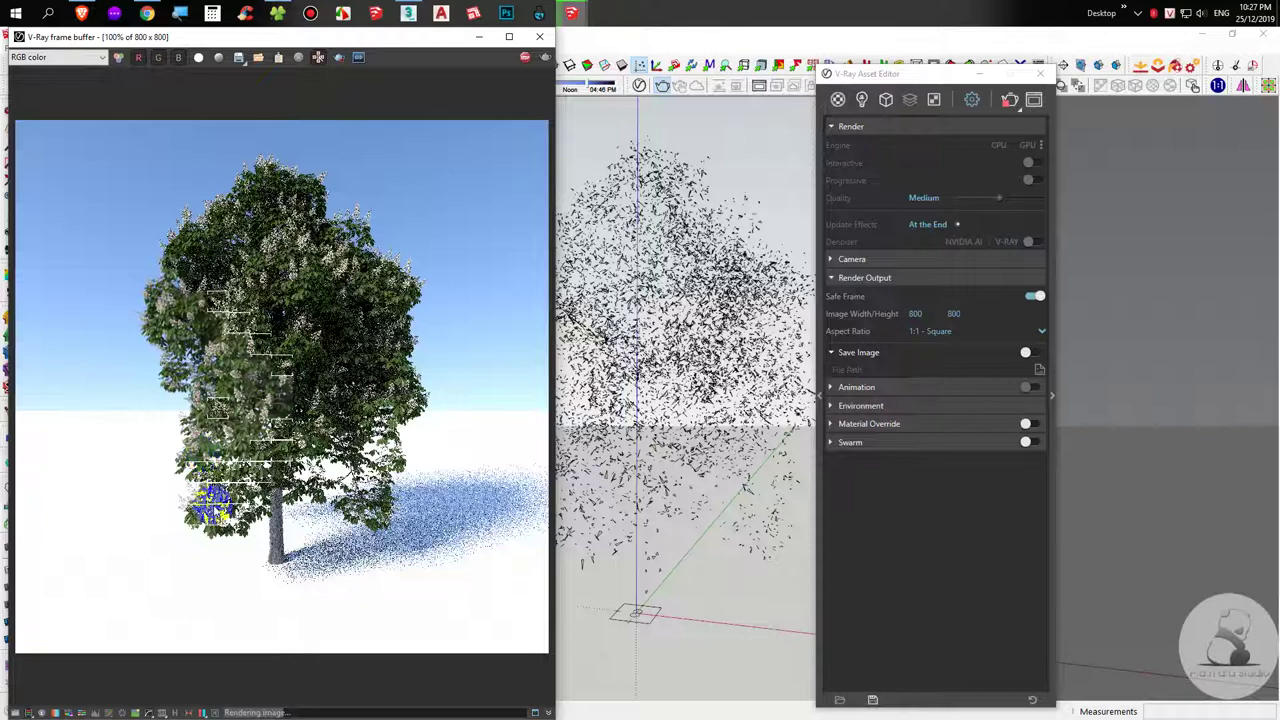
Minimize the folder and render windows and bring up SketchUp's Save As dialog.
{"action": "left_click", "coordinate": [278, 13]}
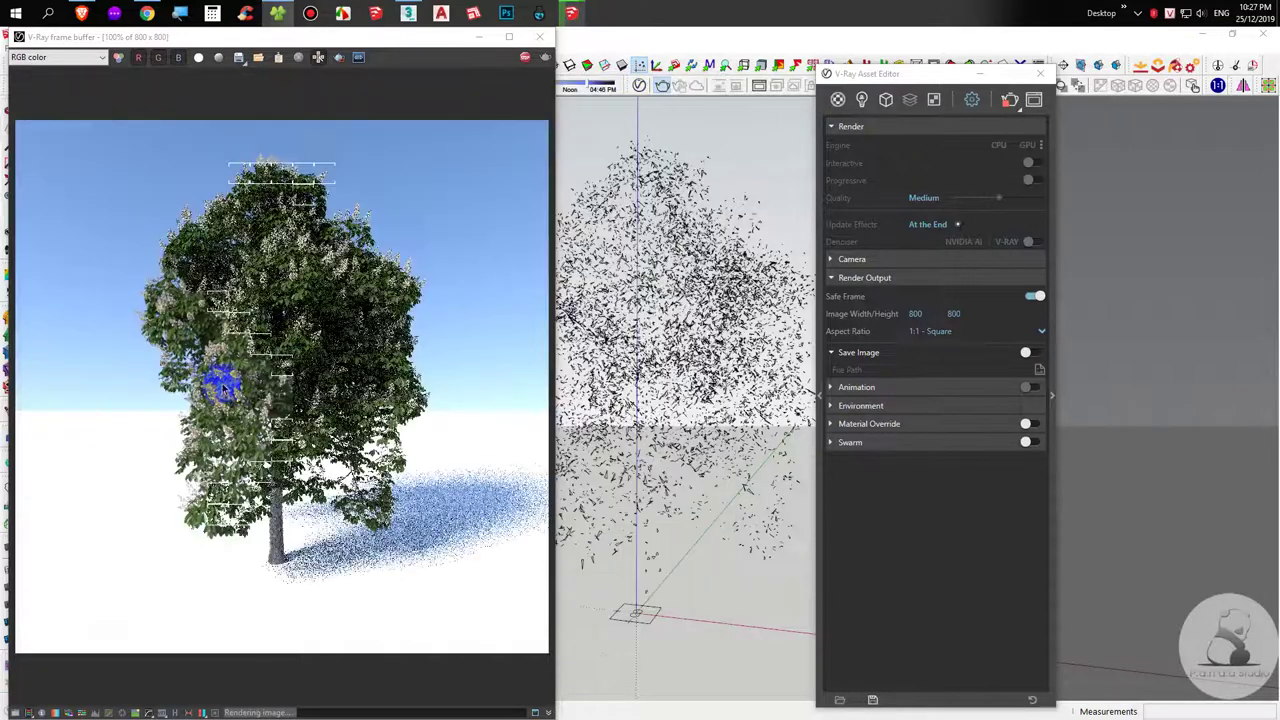
{"action": "left_click", "coordinate": [647, 84]}
{"action": "left_click", "coordinate": [479, 36]}
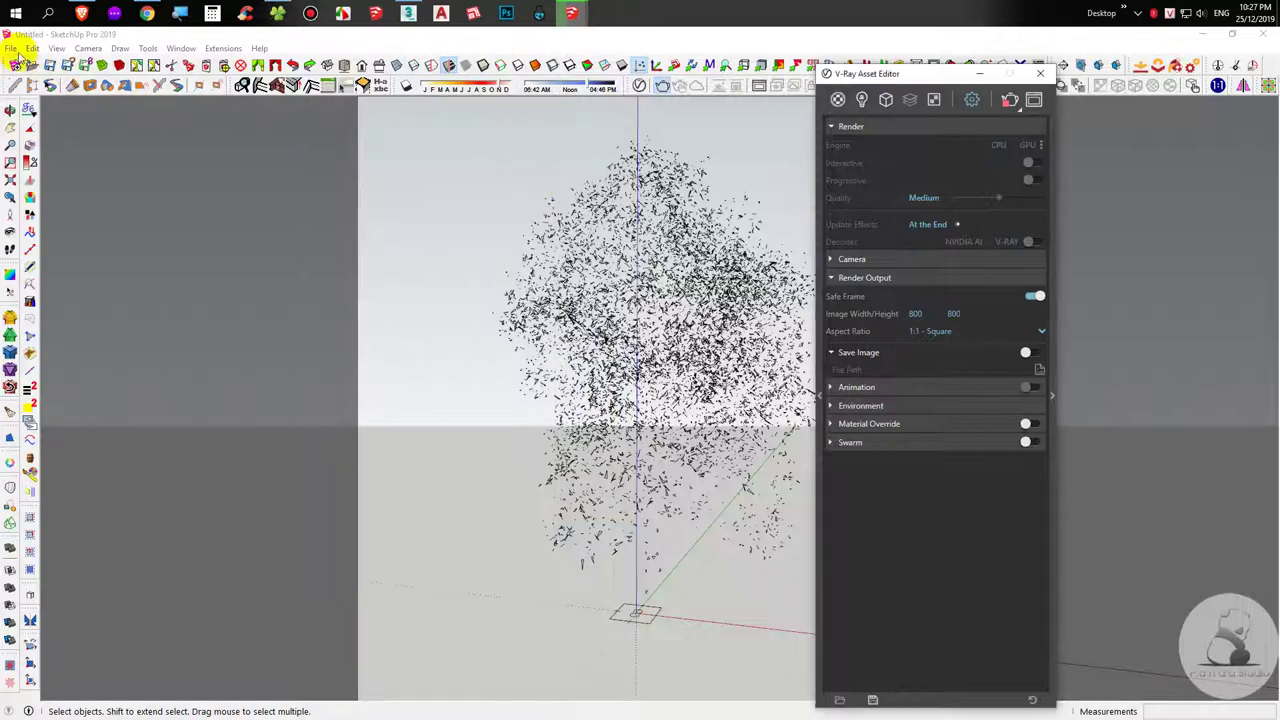
{"action": "left_click", "coordinate": [10, 48]}
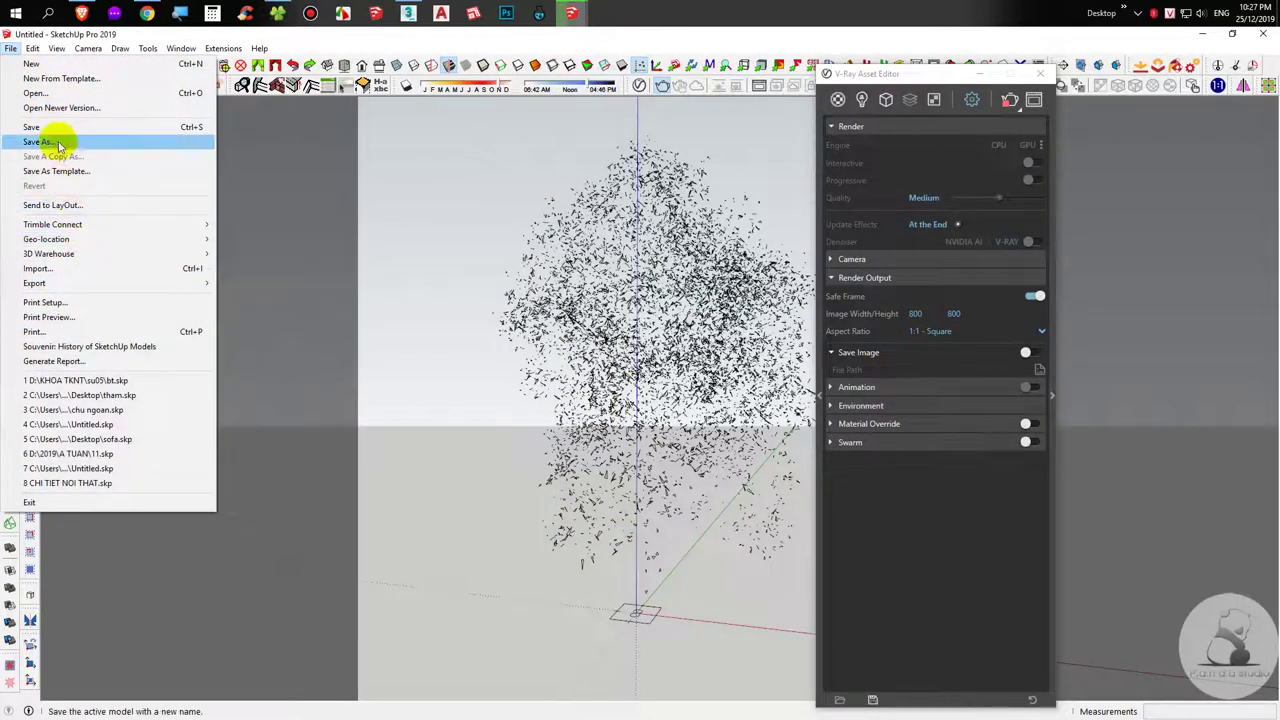
{"action": "left_click", "coordinate": [57, 141]}
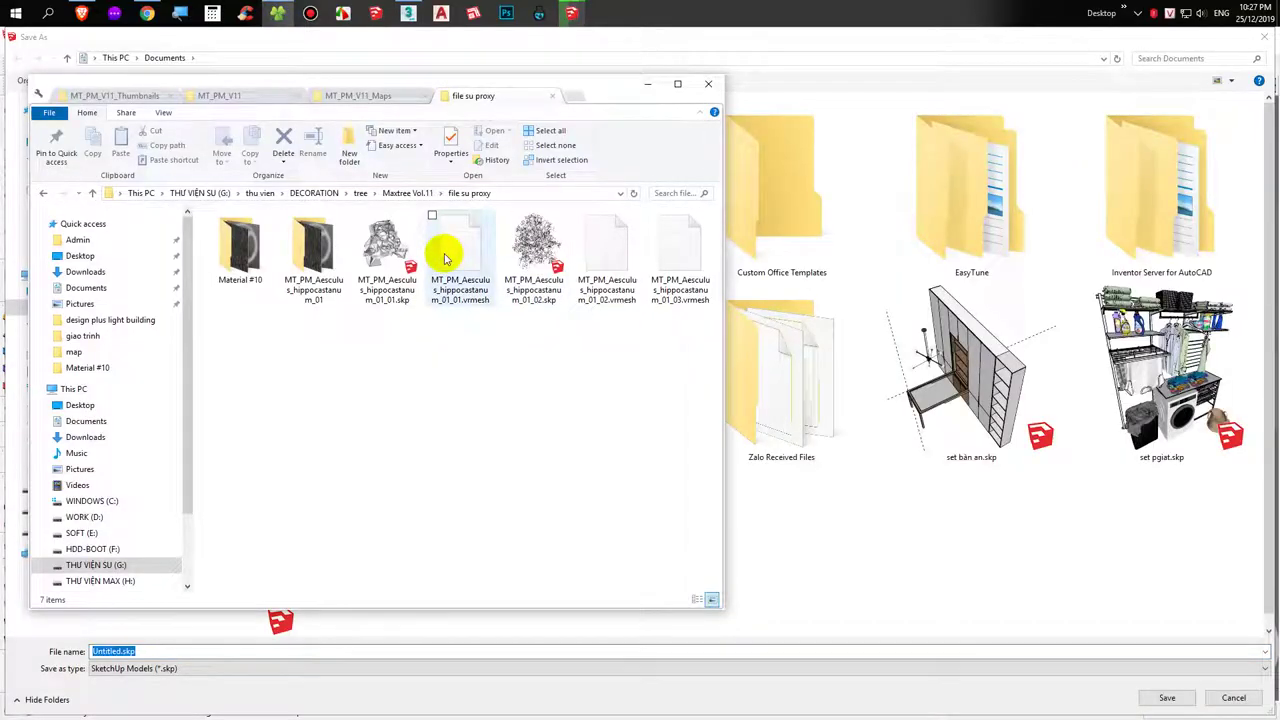
Check the 01_02 model and 01_03 vrmesh files, starting then cancelling a rename.
{"action": "left_click", "coordinate": [538, 288]}
{"action": "right_click", "coordinate": [538, 288]}
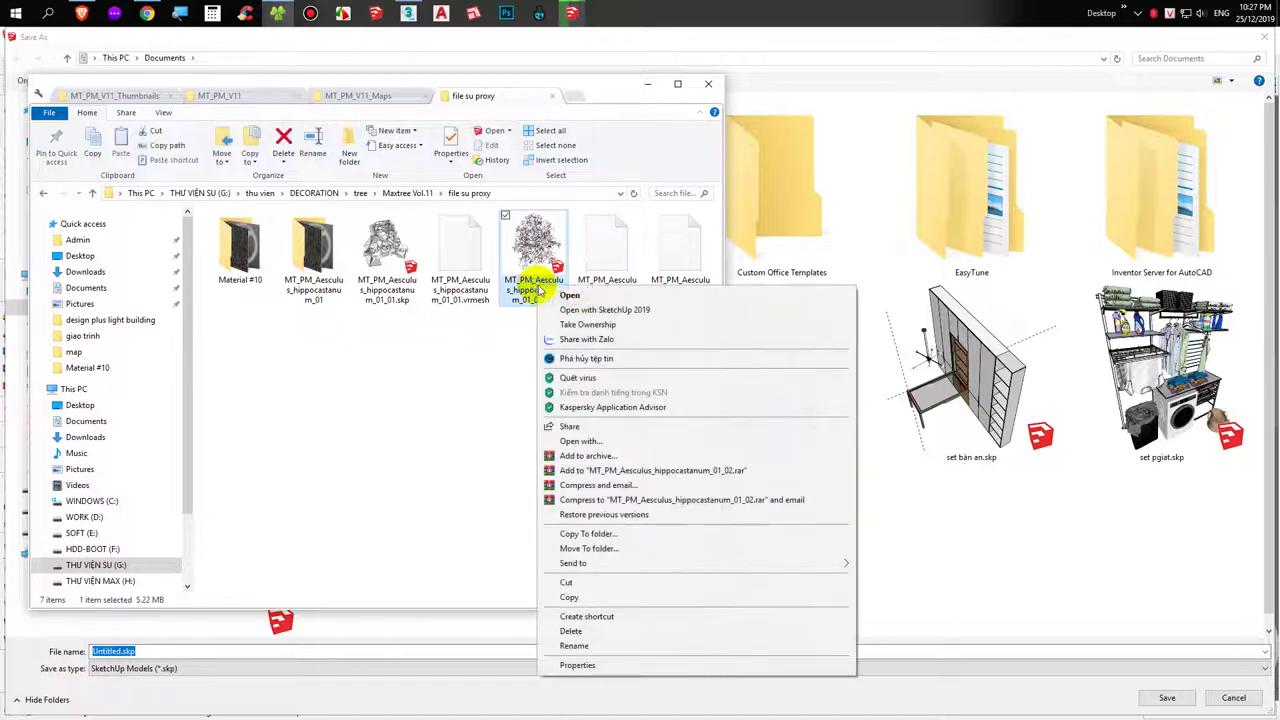
{"action": "left_click", "coordinate": [662, 258]}
{"action": "right_click", "coordinate": [667, 257]}
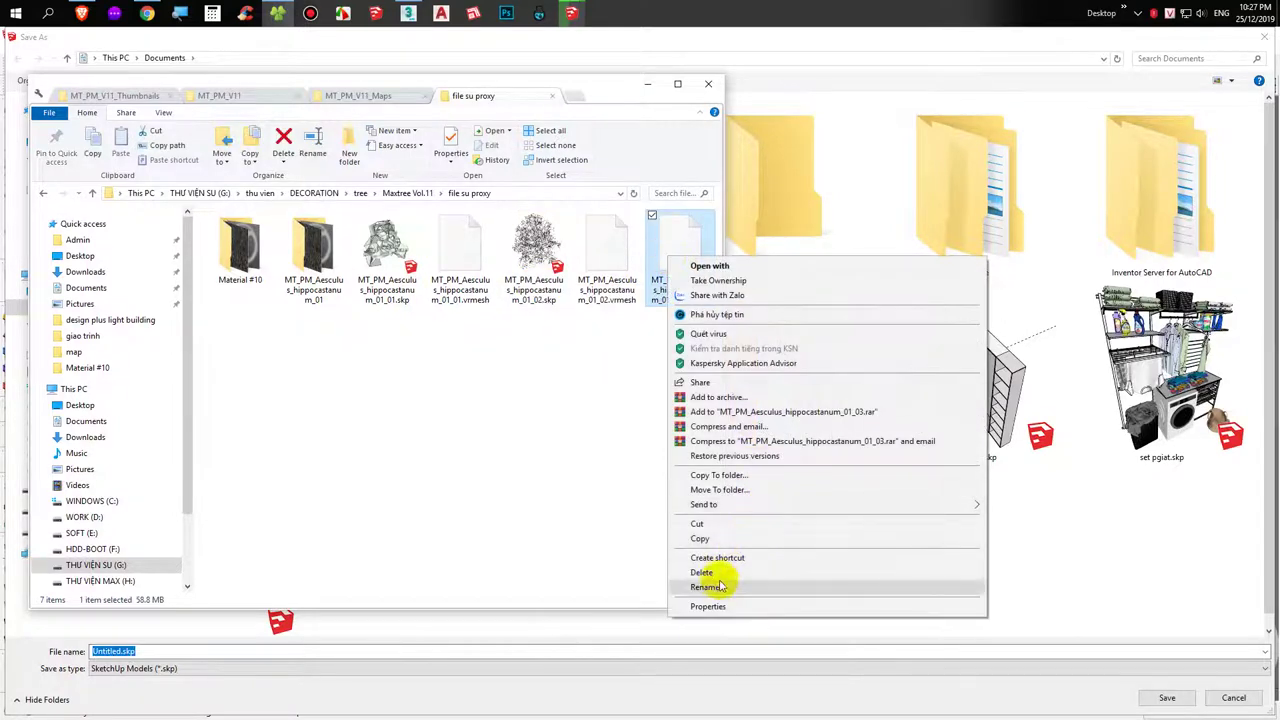
{"action": "left_click", "coordinate": [706, 587]}
{"action": "left_click", "coordinate": [894, 502]}
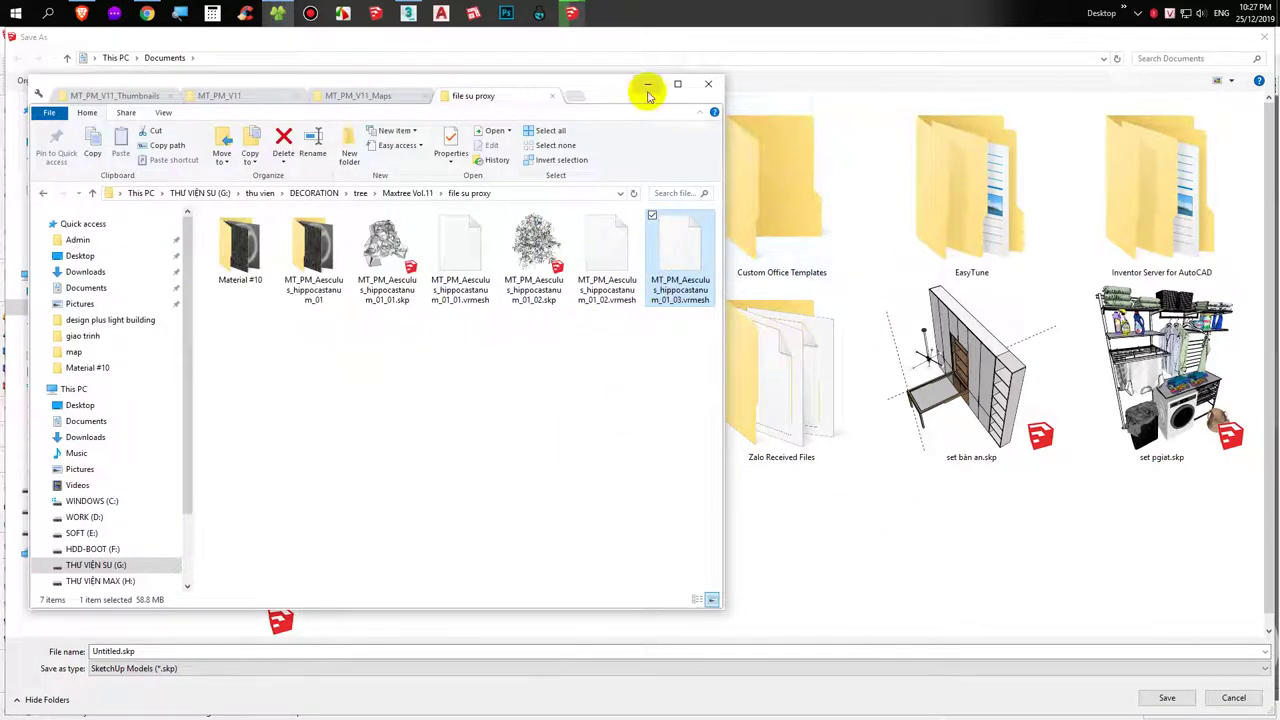
{"action": "left_click", "coordinate": [647, 84]}
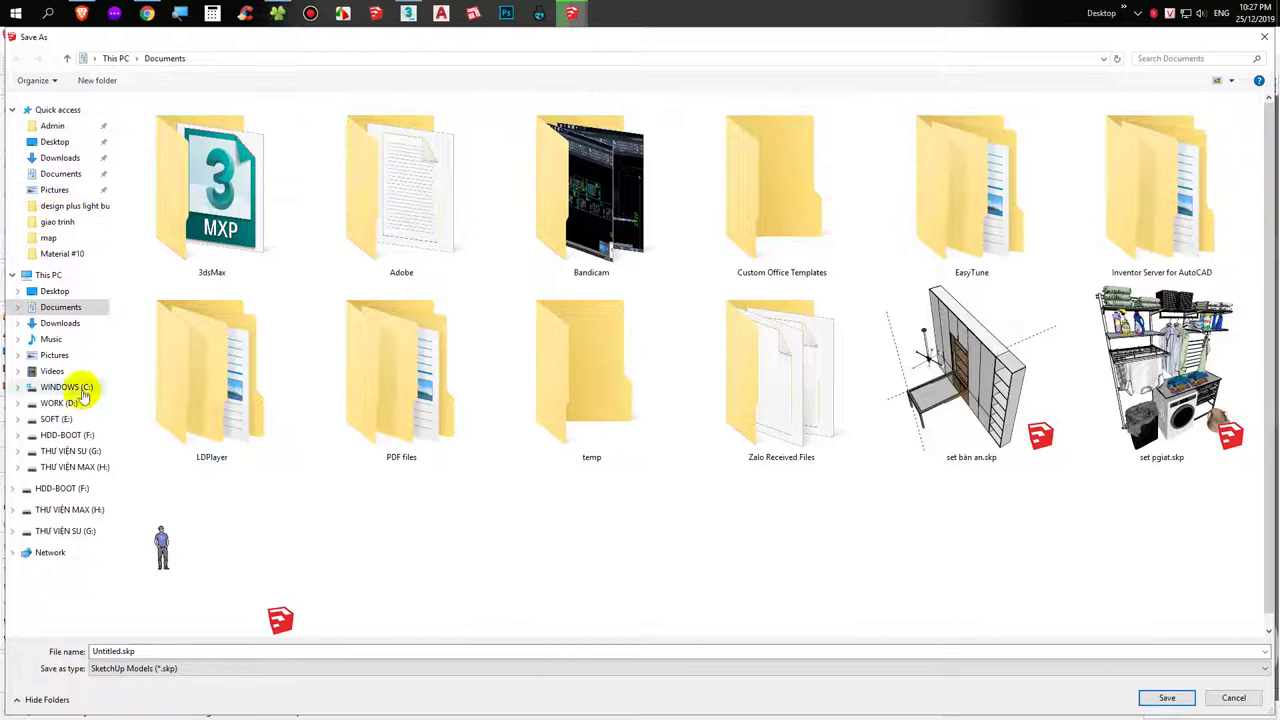
{"action": "mouse_move", "coordinate": [95, 531]}
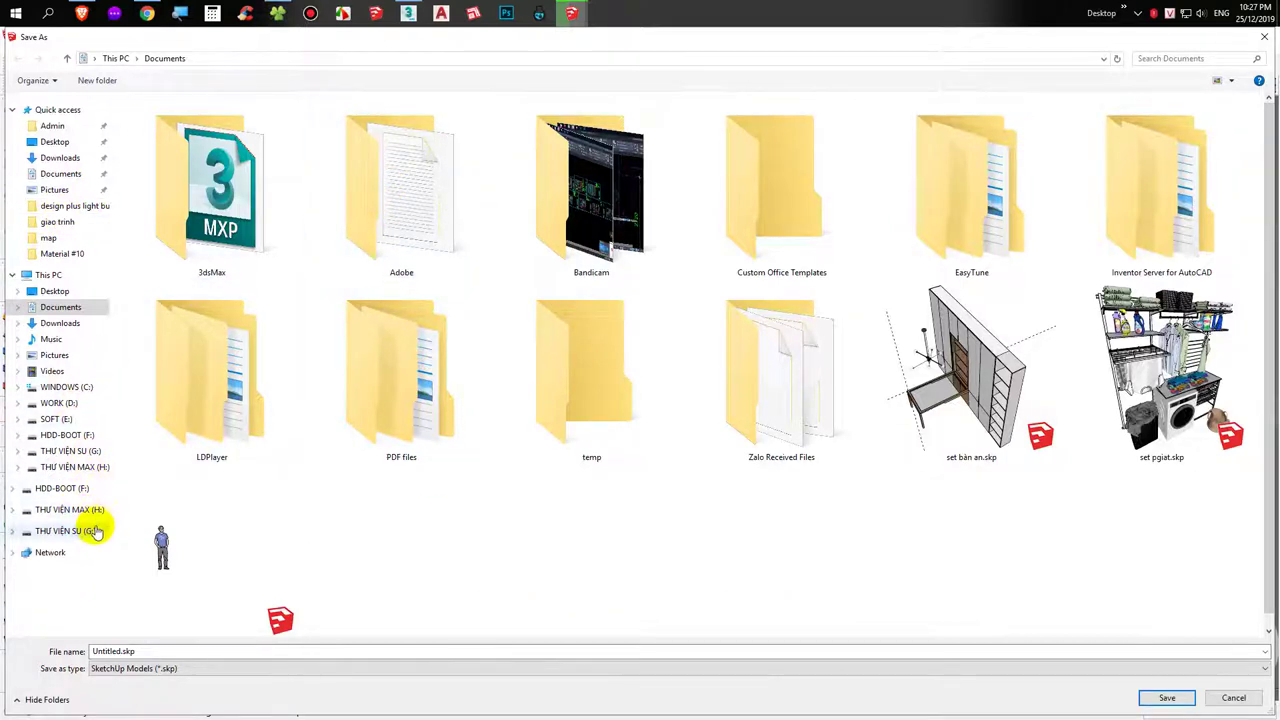
Copy the file su proxy folder path and paste it into the Save As dialog.
{"action": "left_click", "coordinate": [277, 12]}
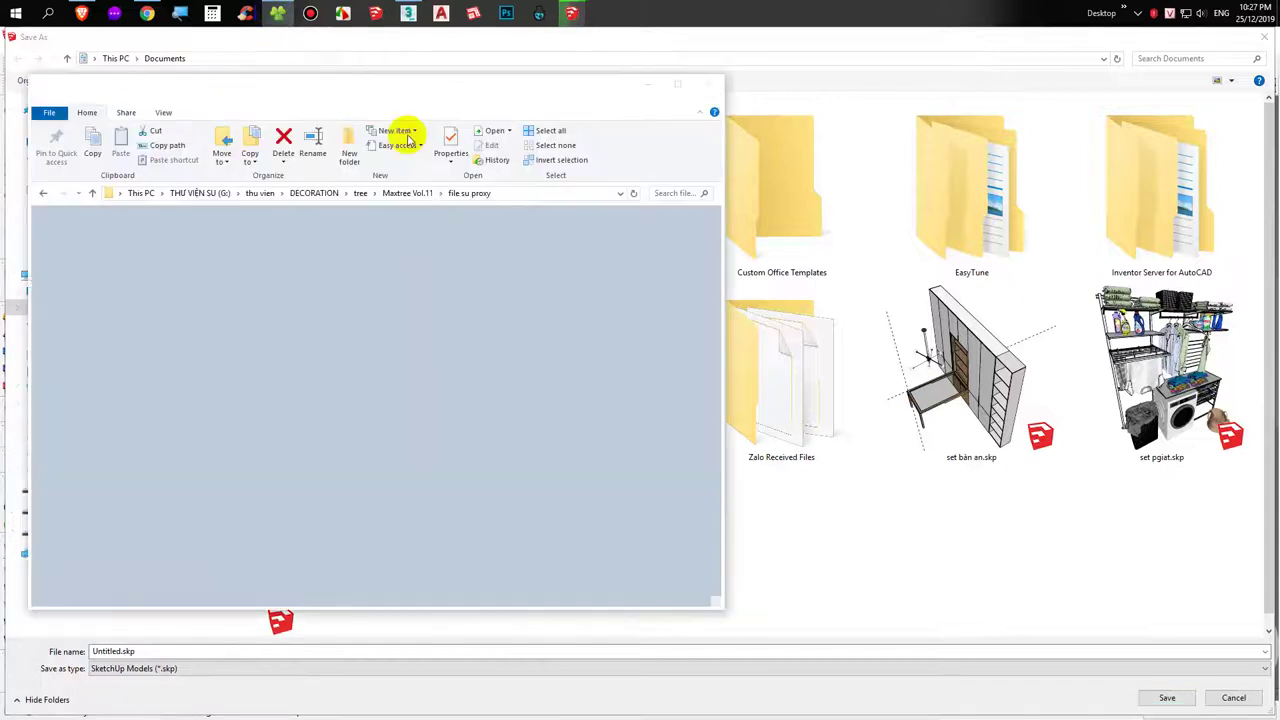
{"action": "left_click", "coordinate": [551, 193]}
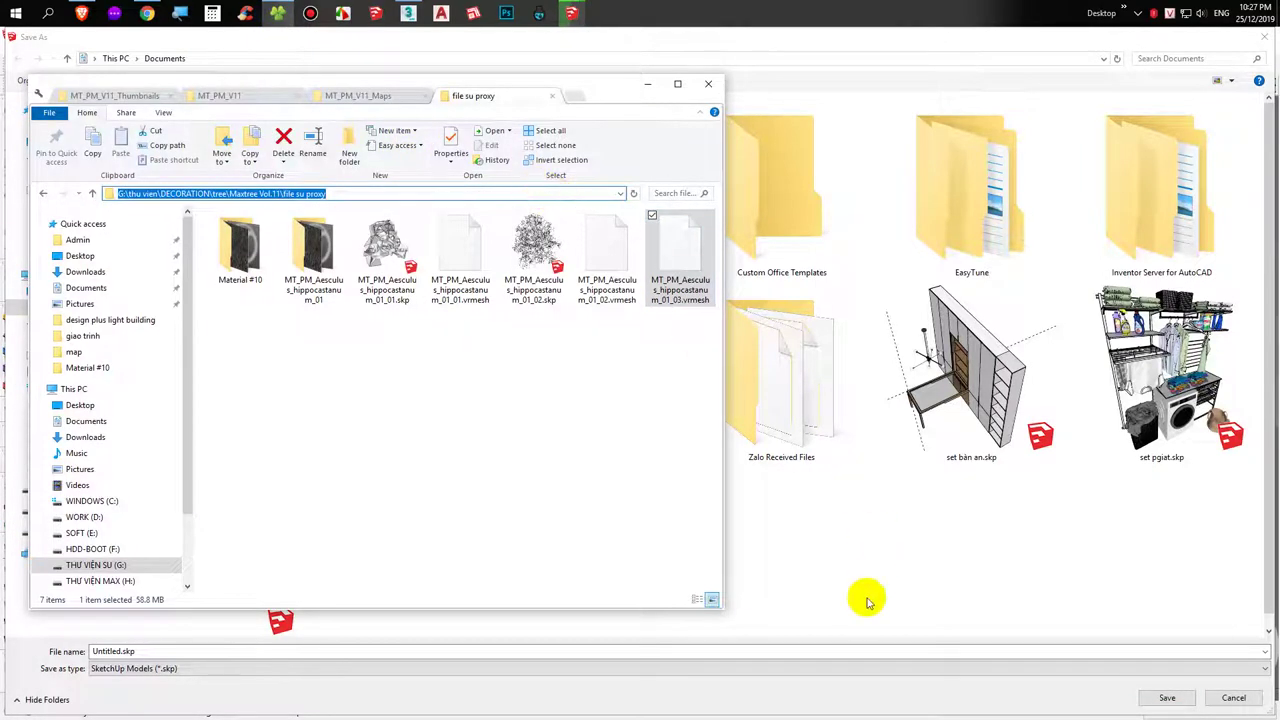
{"action": "left_click", "coordinate": [860, 651]}
{"action": "type", "text": "G:\\thu vien\\DECORATION\\tree\\Maxtree Vol.11\\file su proxy"}
{"action": "key", "text": "Return"}
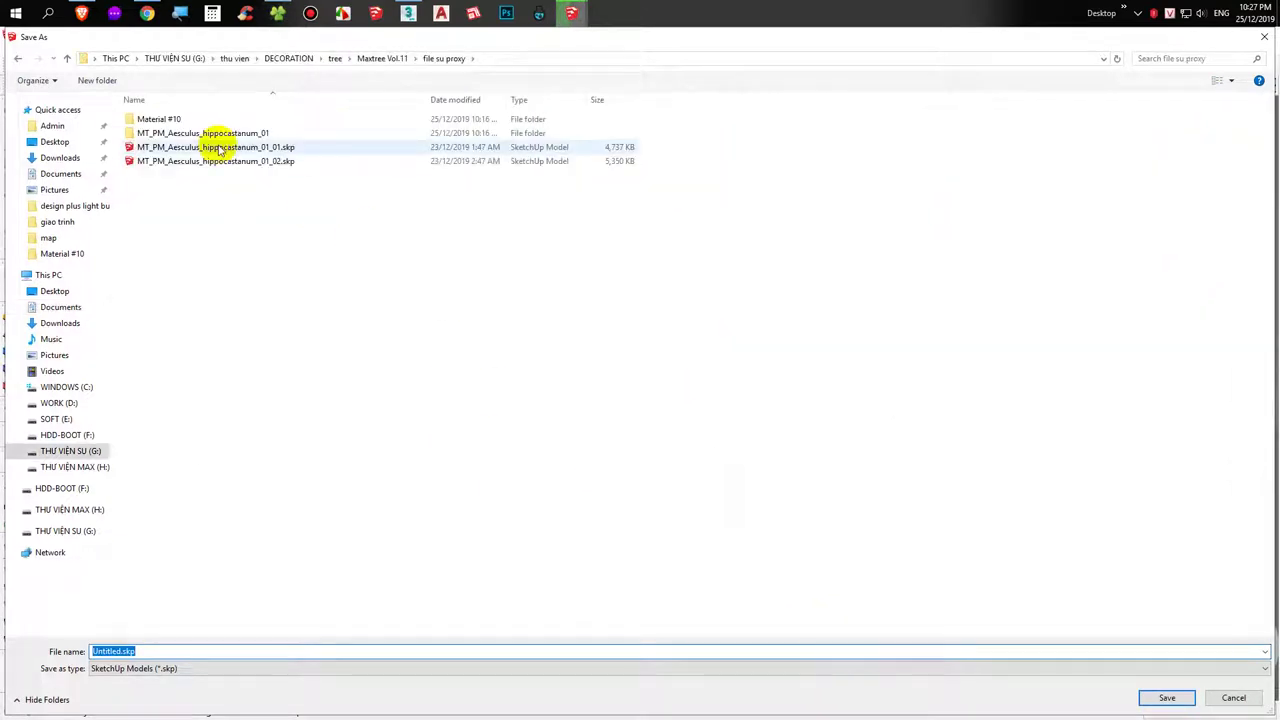
Set the file name to MT_PM_Aesculus_hippocastanum_01_03 by changing the 01_02 name's 2 to 3.
{"action": "left_click", "coordinate": [212, 161]}
{"action": "right_click", "coordinate": [212, 161]}
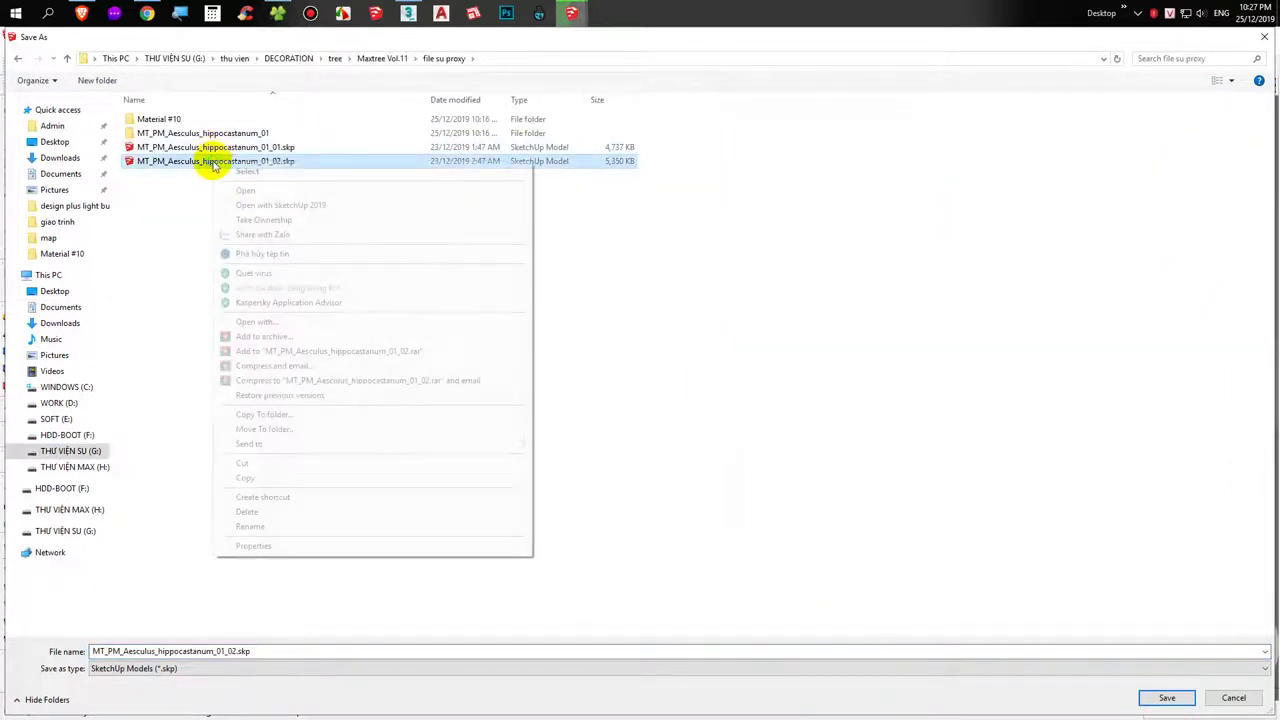
{"action": "left_click", "coordinate": [283, 527]}
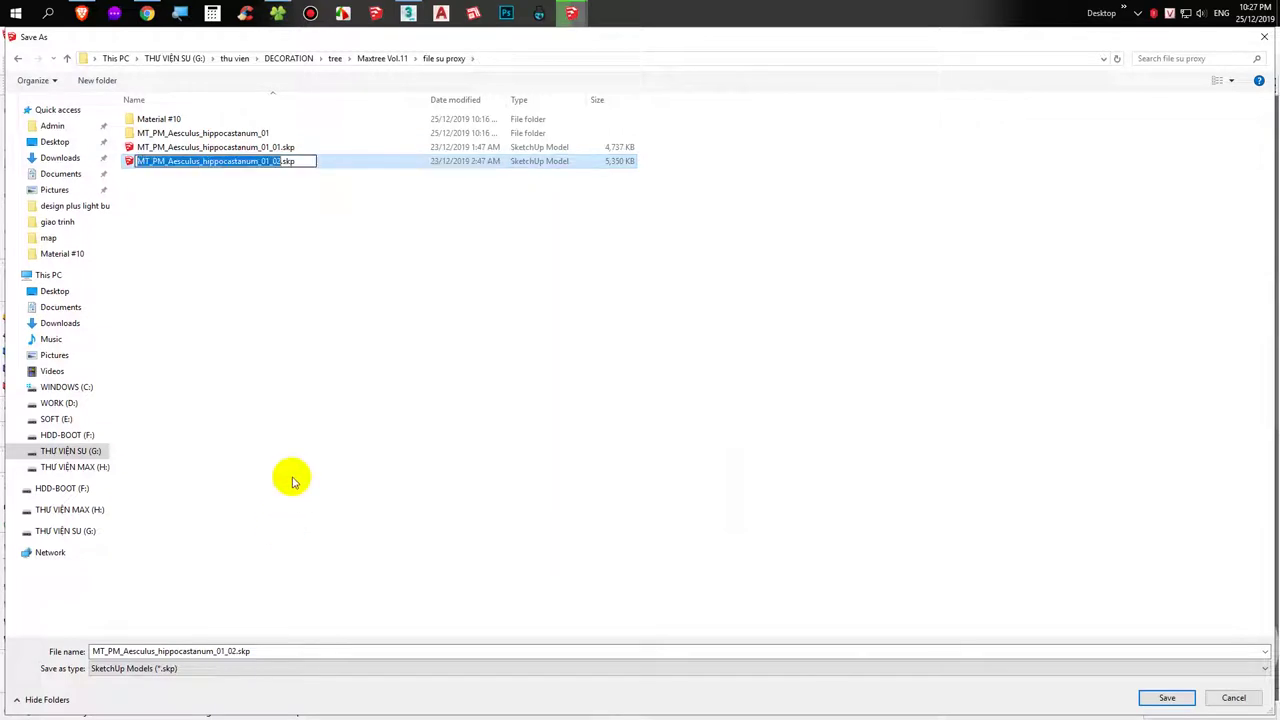
{"action": "left_click", "coordinate": [265, 651]}
{"action": "left_click", "coordinate": [263, 651]}
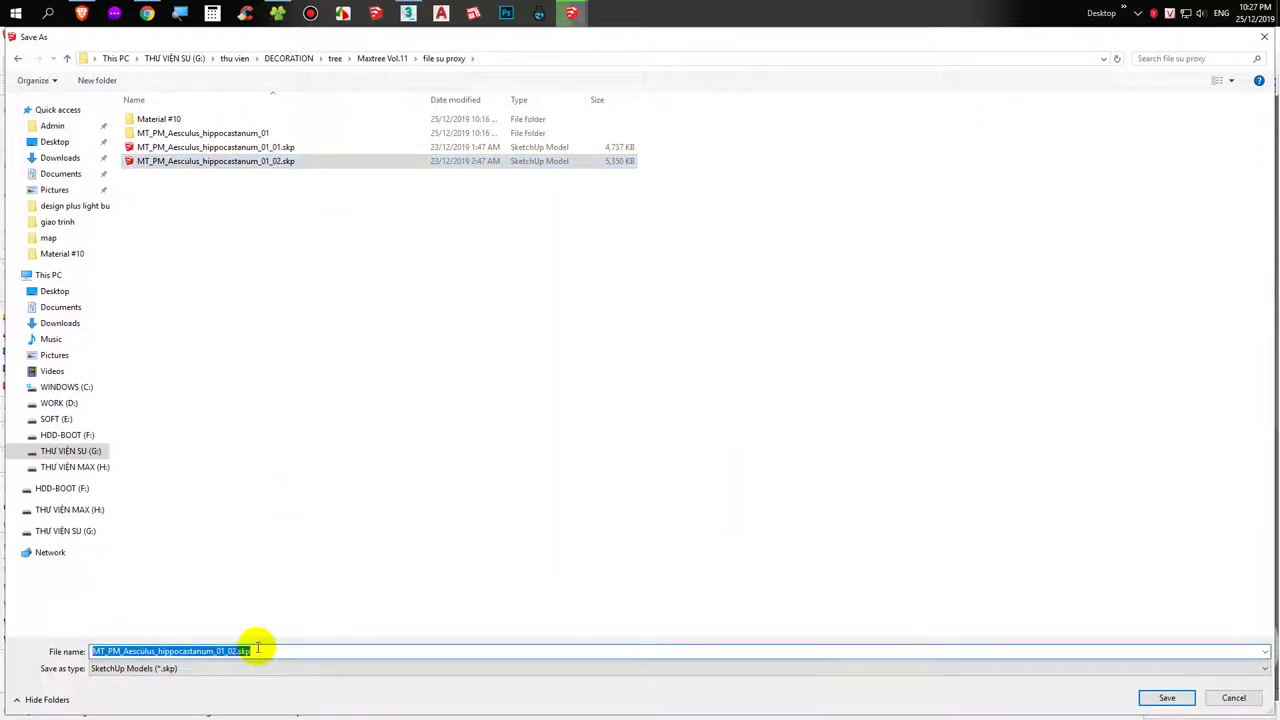
{"action": "left_click", "coordinate": [255, 651]}
{"action": "key", "text": "BackSpace"}
{"action": "key", "text": "BackSpace"}
{"action": "key", "text": "BackSpace"}
{"action": "key", "text": "BackSpace"}
{"action": "key", "text": "BackSpace"}
{"action": "type", "text": "3"}
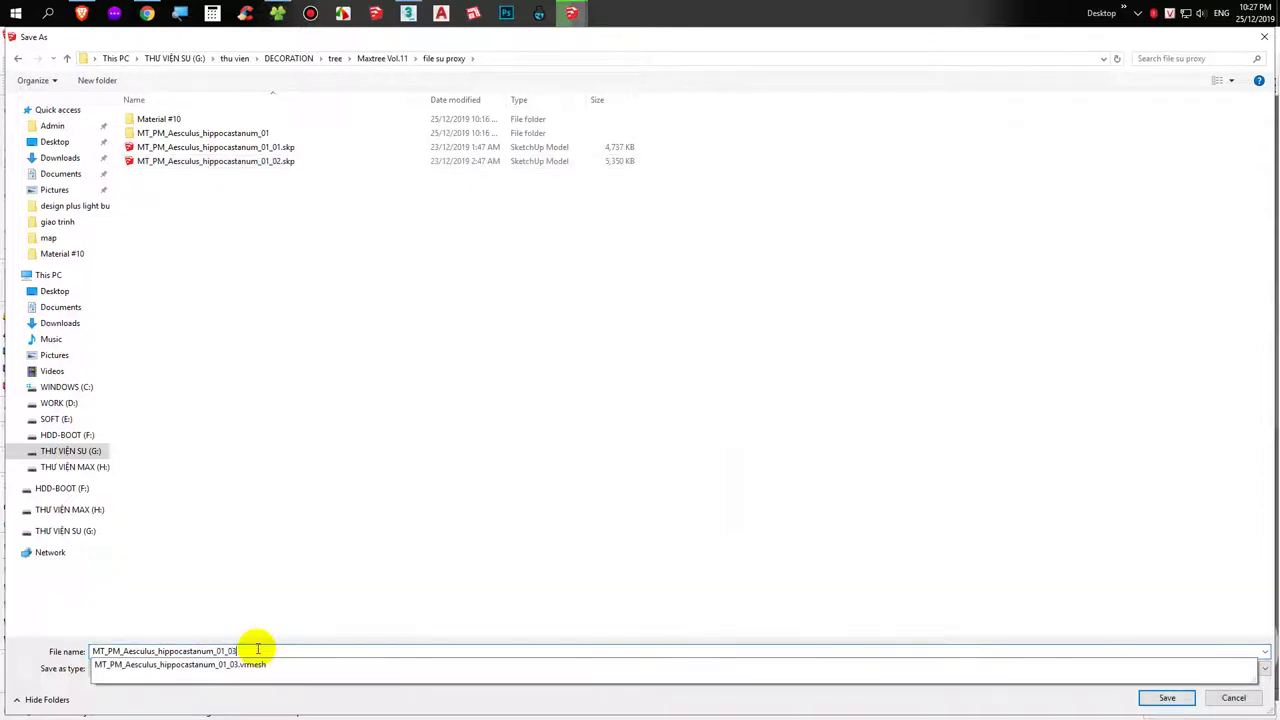
{"action": "left_click", "coordinate": [366, 549]}
Choose SketchUp Version 8 as the save format and save the file.
{"action": "left_click", "coordinate": [294, 666]}
{"action": "left_click", "coordinate": [214, 606]}
{"action": "left_click", "coordinate": [1155, 703]}
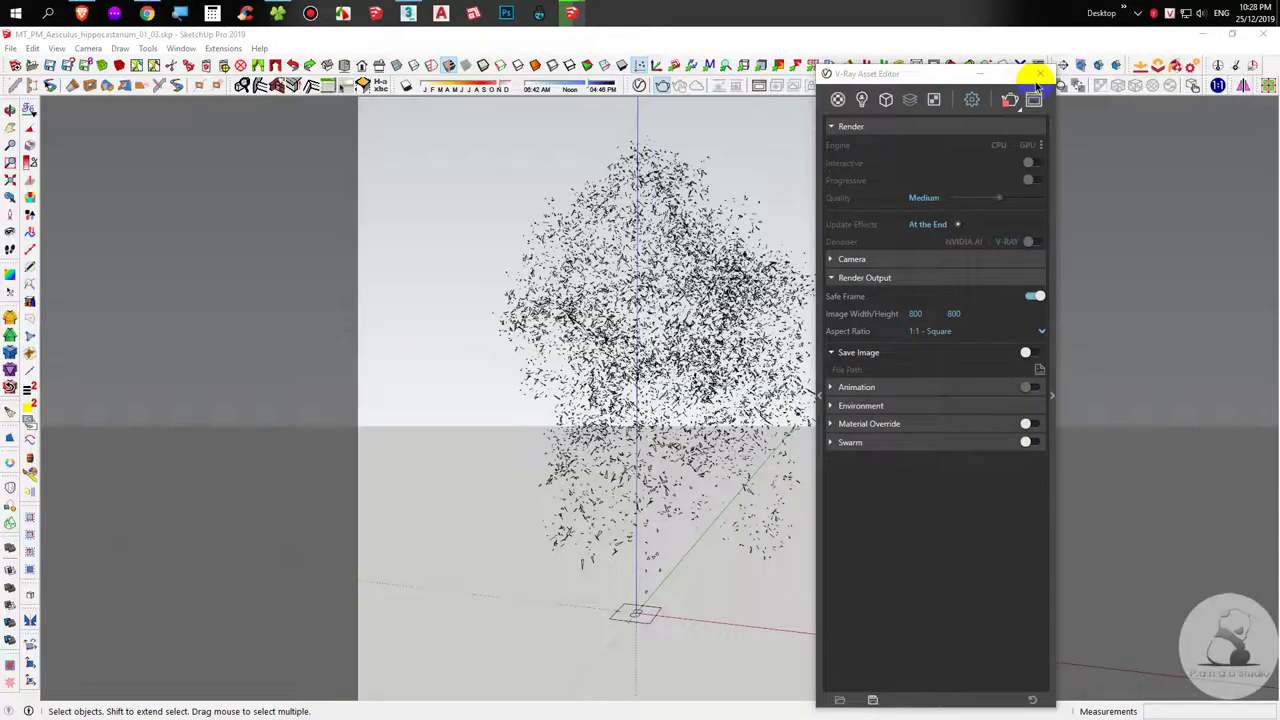
Restore the V-Ray frame buffer and zoom in on the tree's canopy.
{"action": "left_click", "coordinate": [1038, 88]}
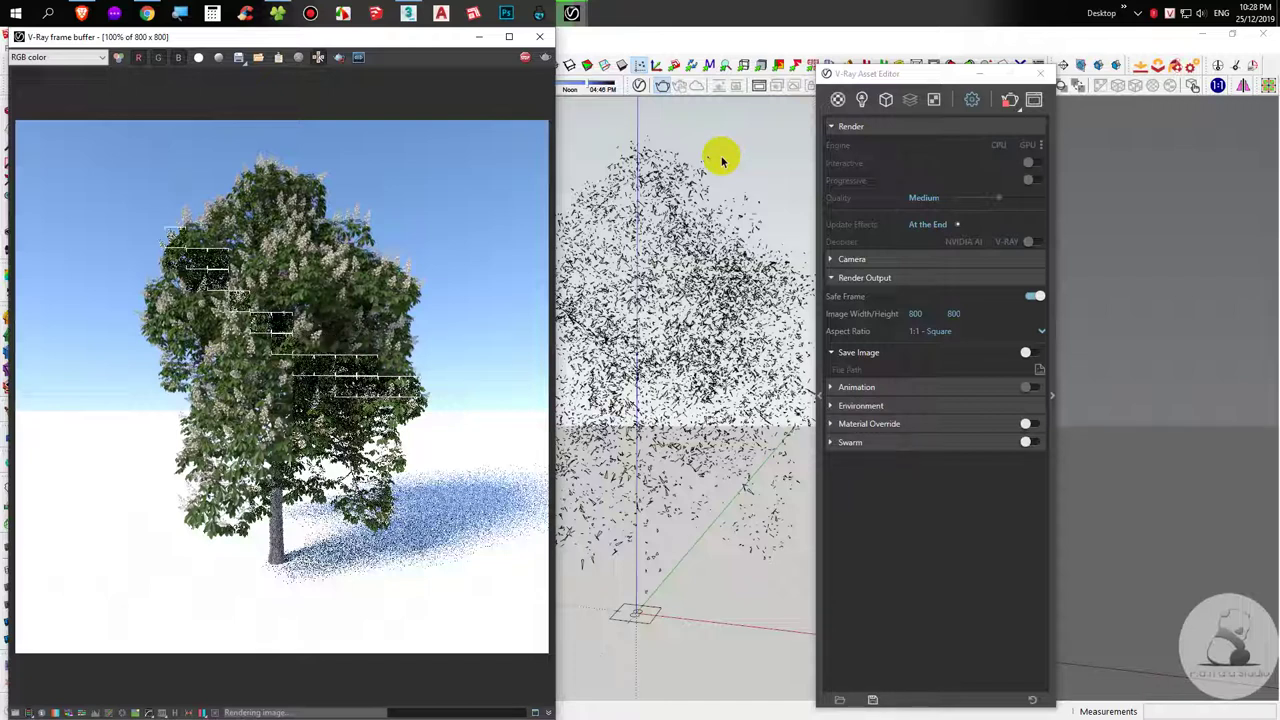
{"action": "left_click", "coordinate": [300, 332]}
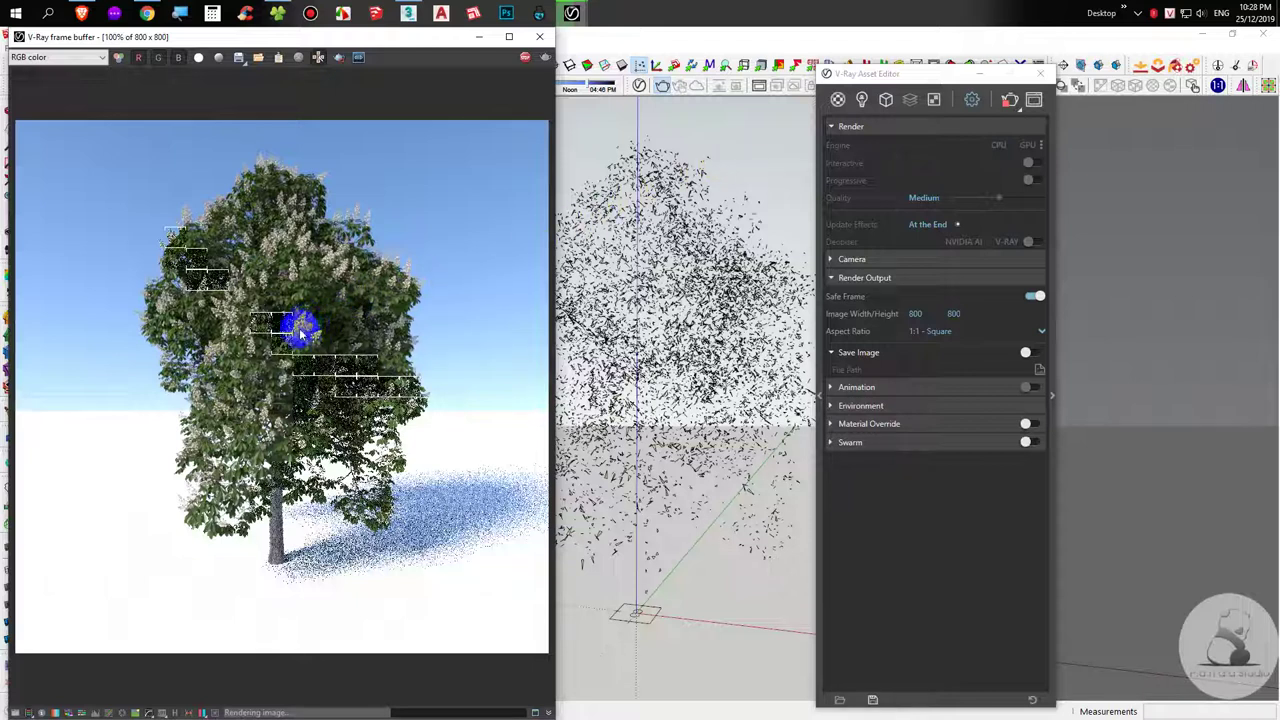
{"action": "scroll", "coordinate": [303, 334], "scroll_direction": "up", "scroll_amount": 1}
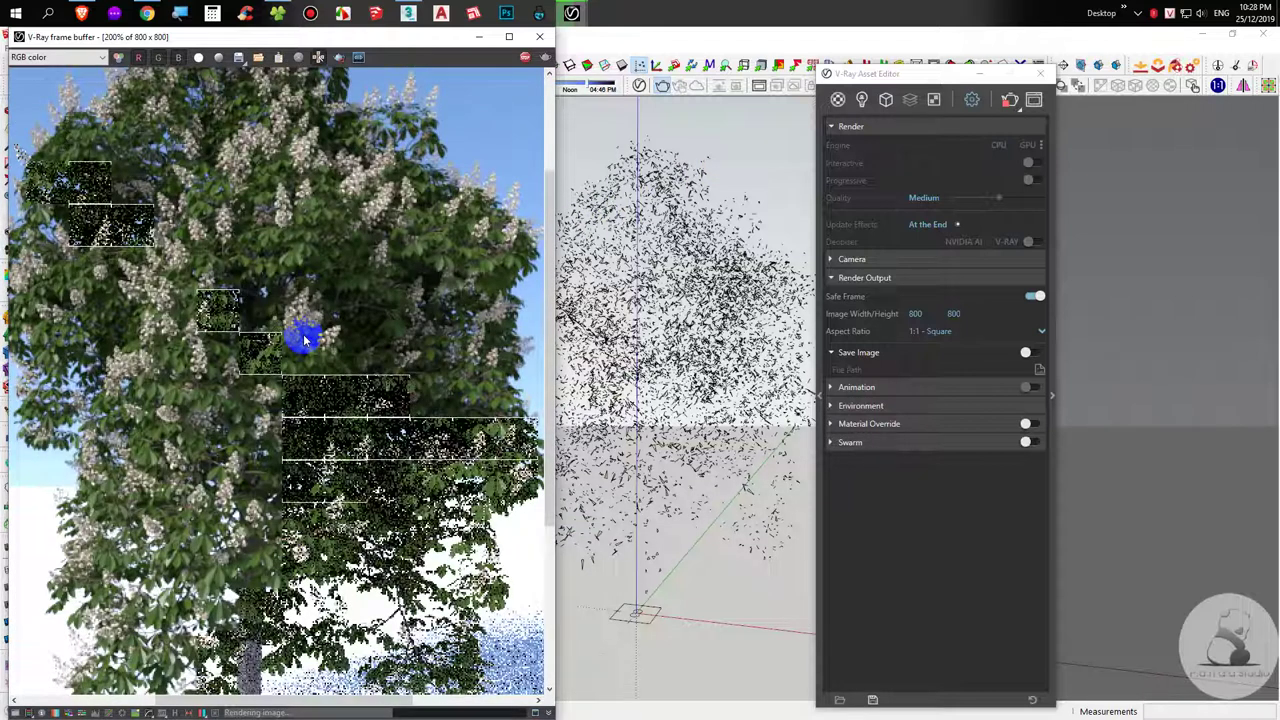
{"action": "left_click", "coordinate": [1138, 14]}
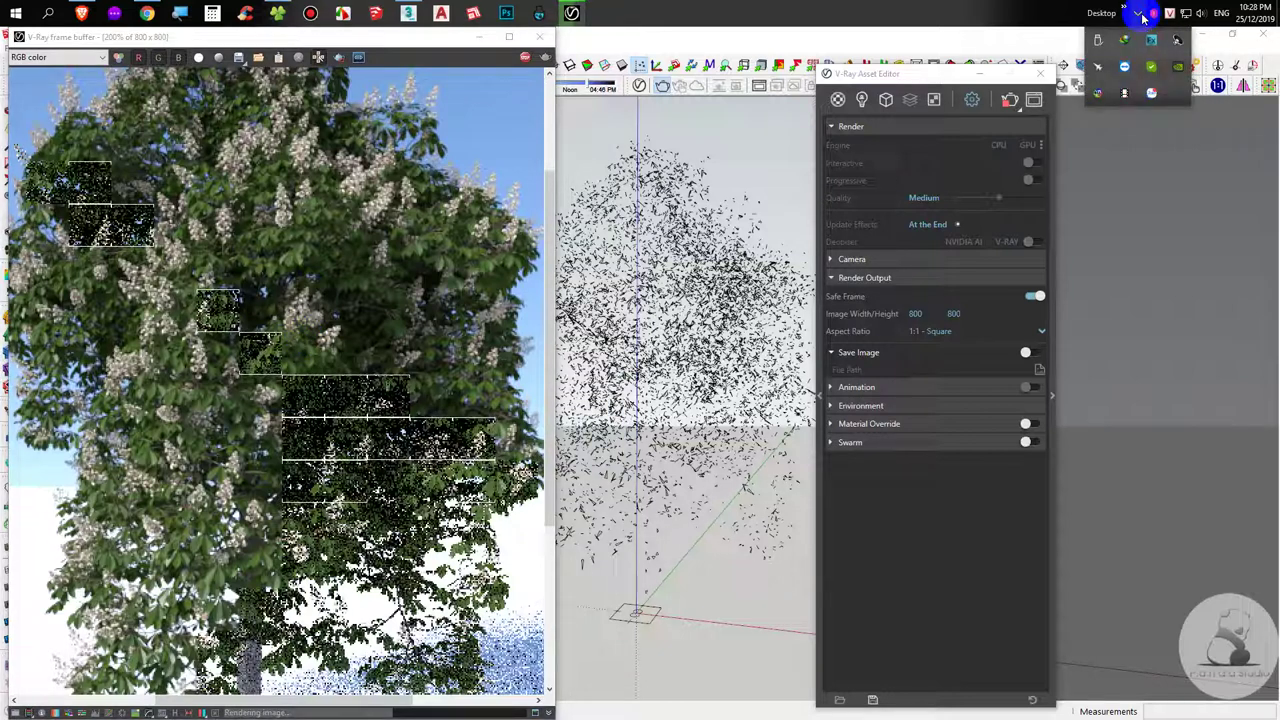